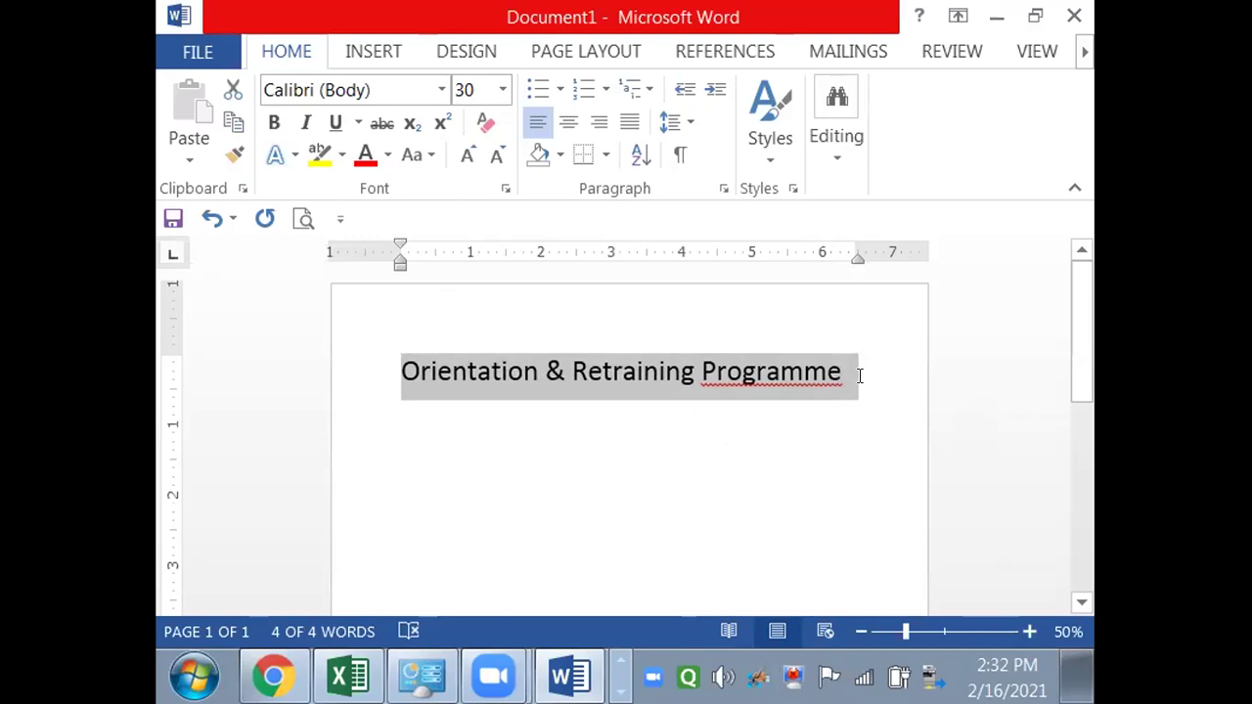
# - Make the title 'Orientation & Retraining Programme' bold
pyautogui.click(860, 376)
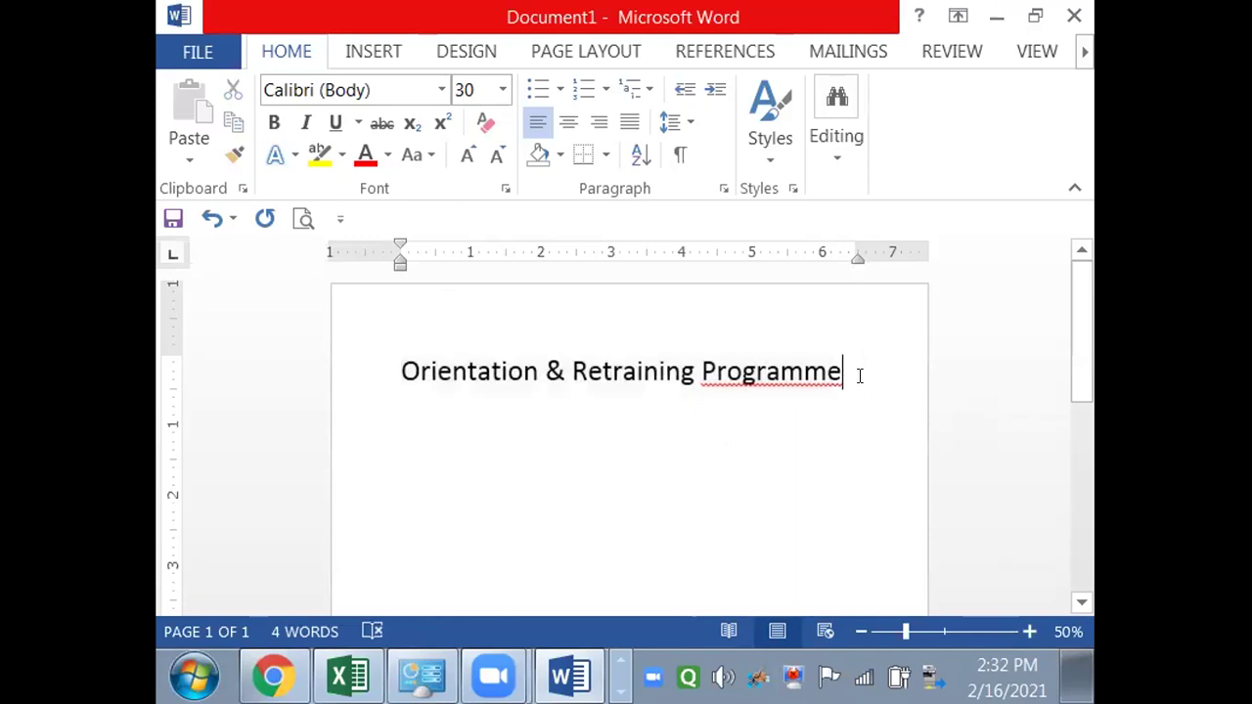
pyautogui.tripleClick(860, 376)
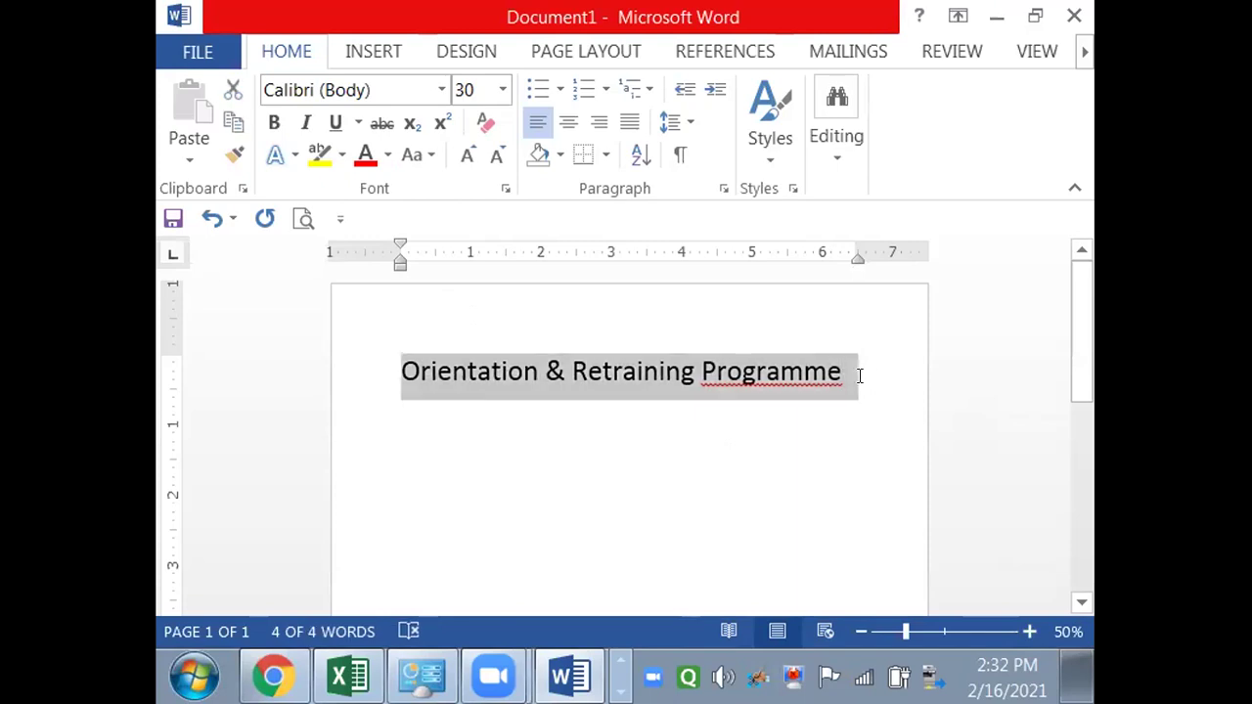
pyautogui.hotkey('ctrl', 'b')
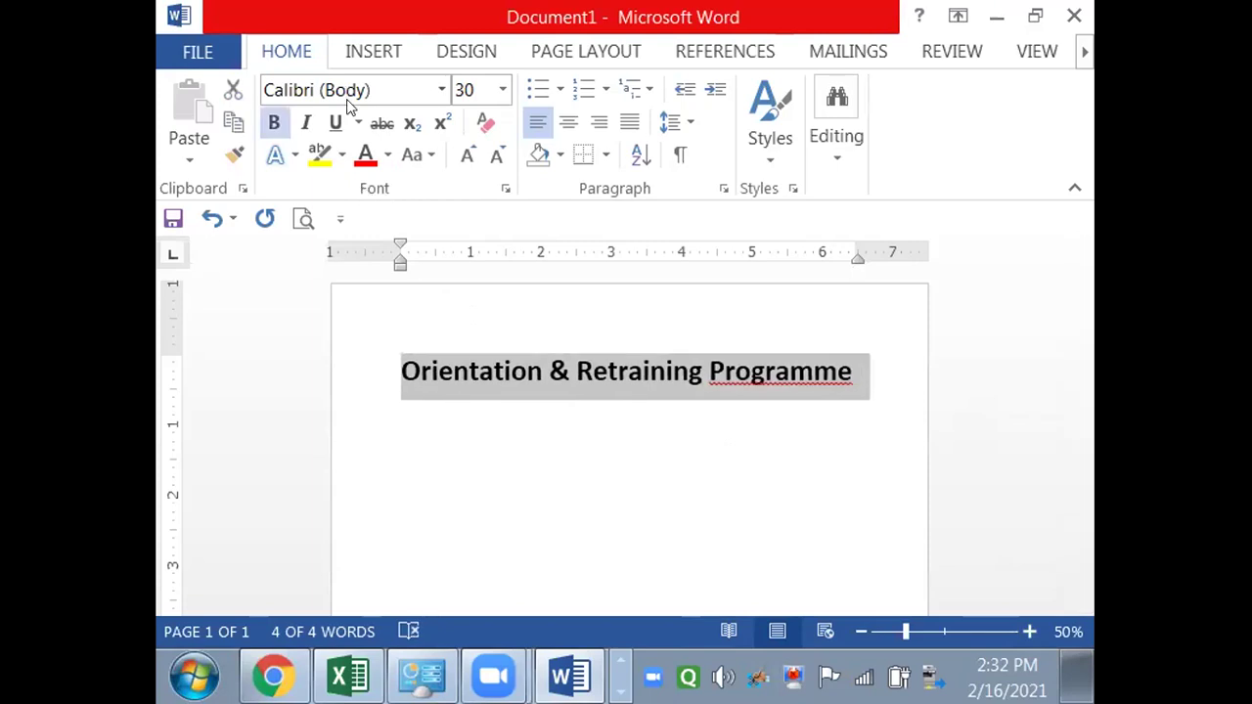
# - Try single and double underline styles on the title, then remove the underline entirely
pyautogui.click(358, 125)
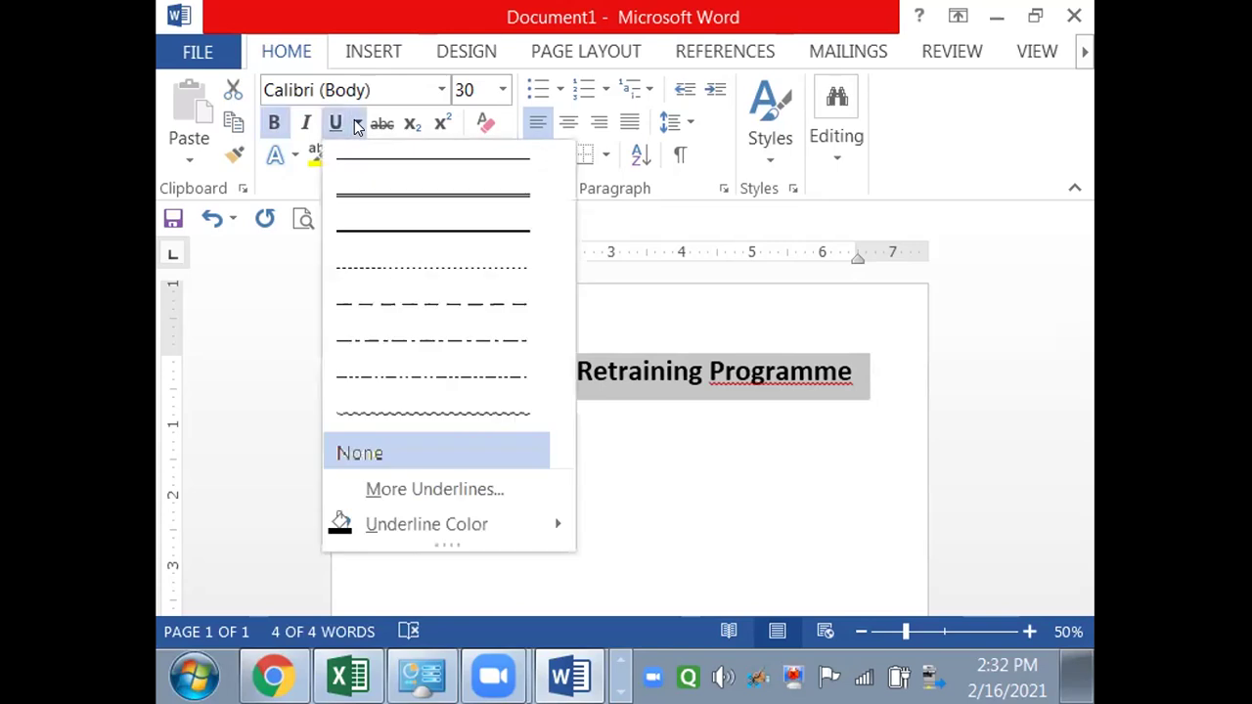
pyautogui.click(358, 125)
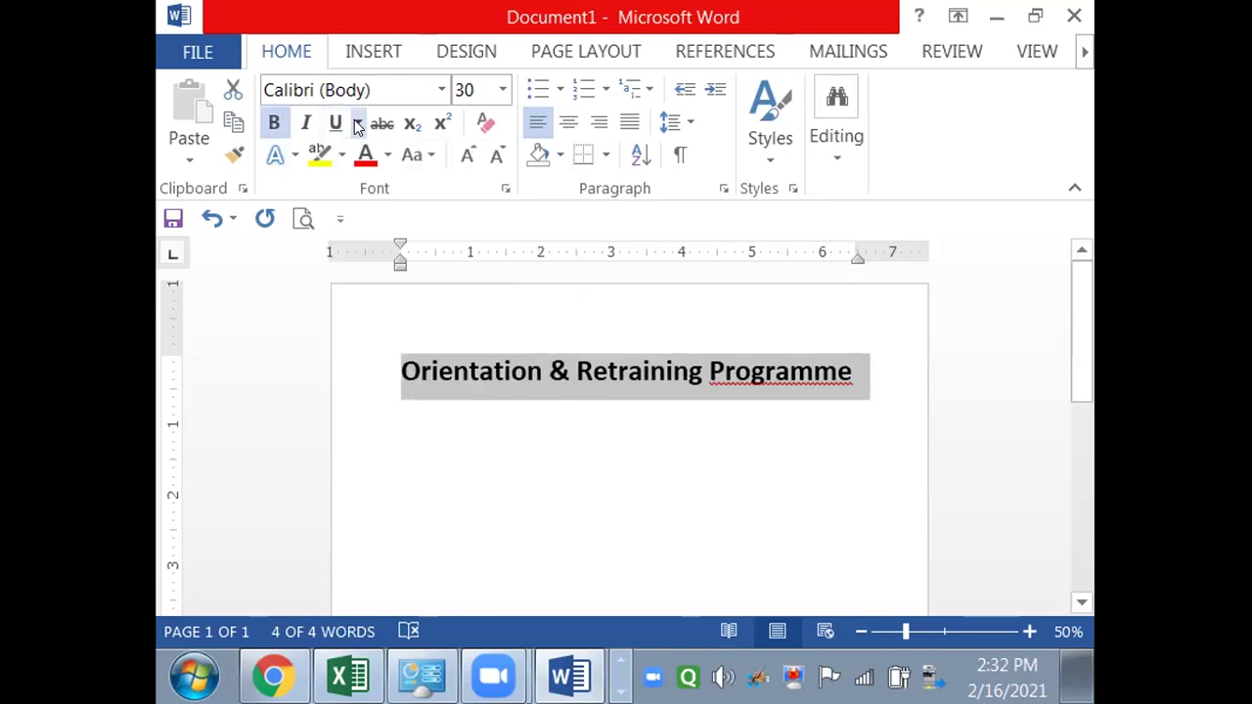
pyautogui.click(354, 123)
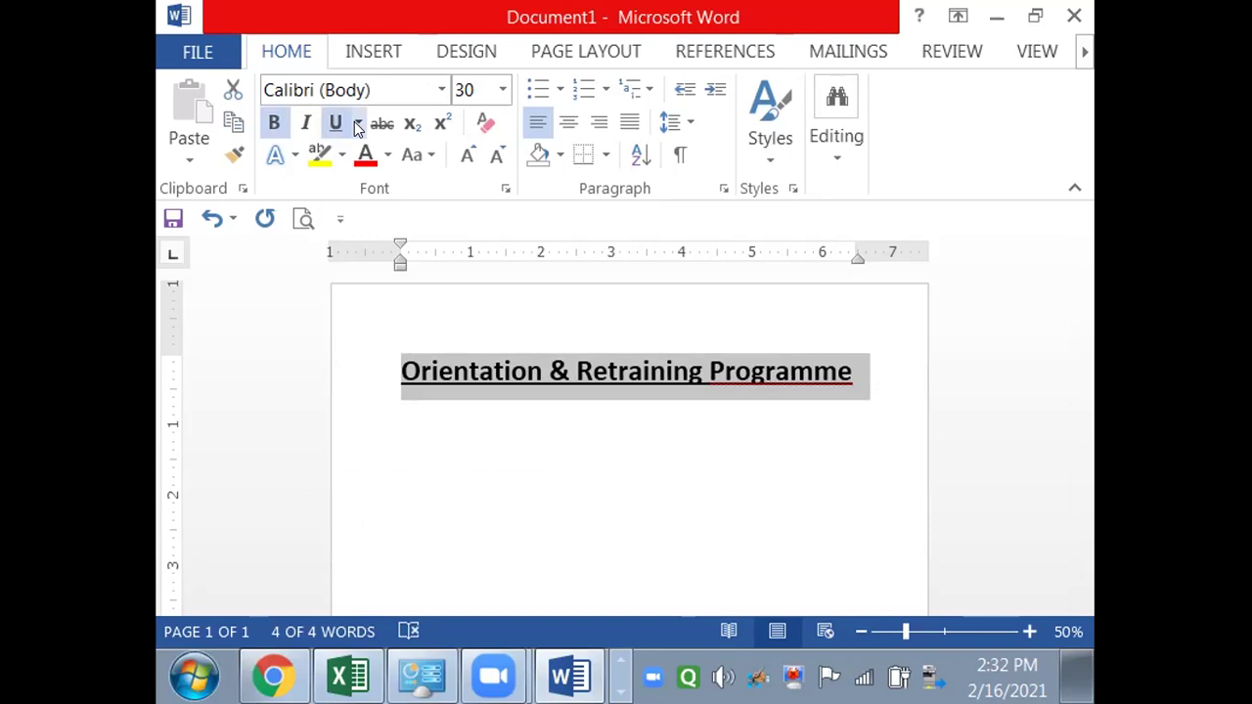
pyautogui.click(358, 124)
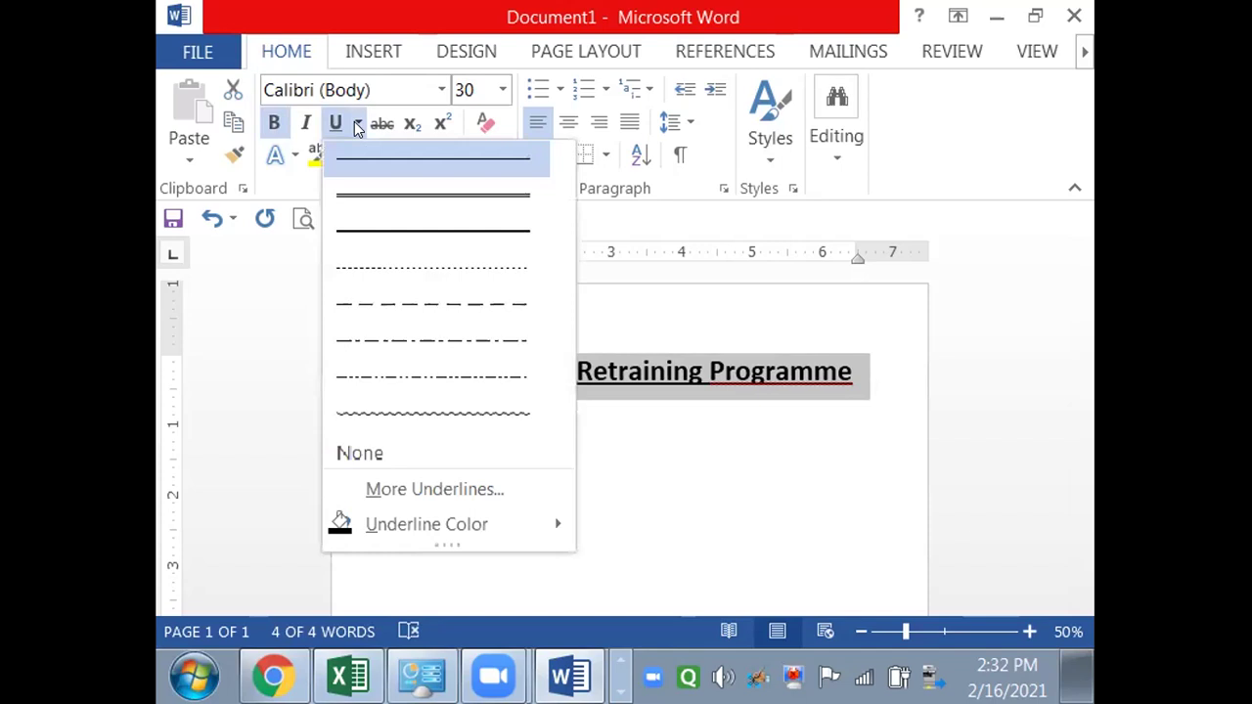
pyautogui.click(373, 205)
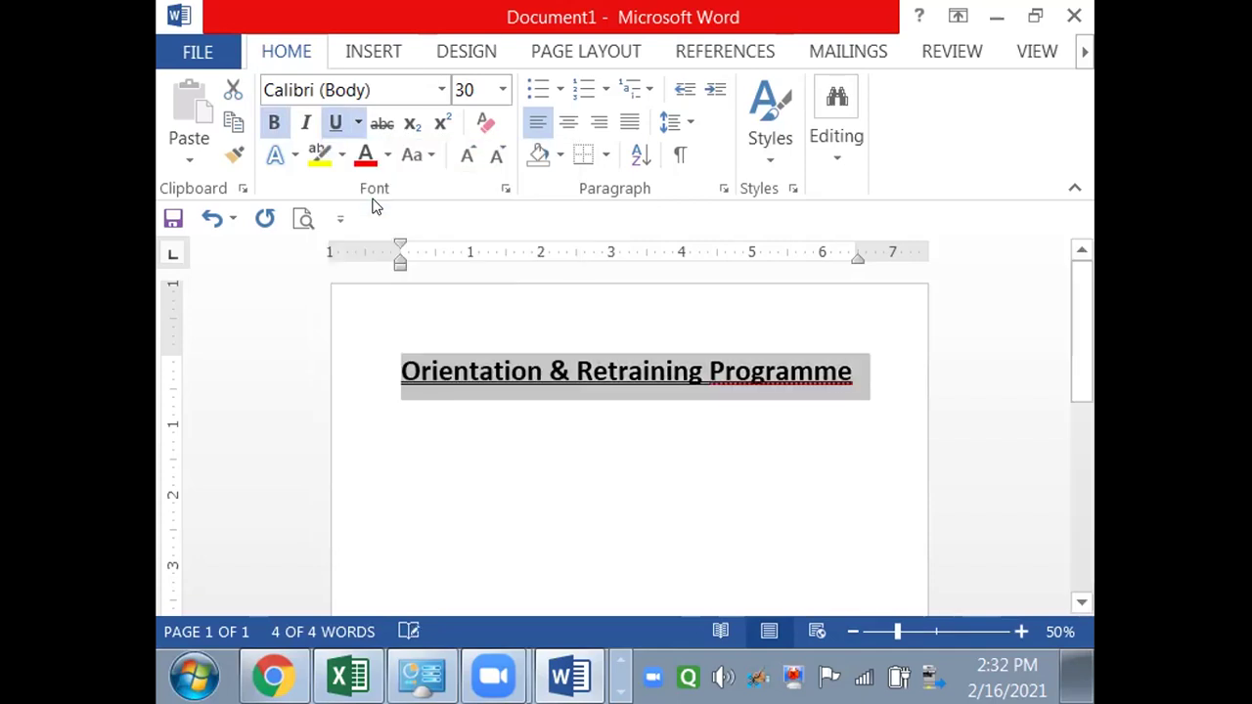
pyautogui.click(356, 121)
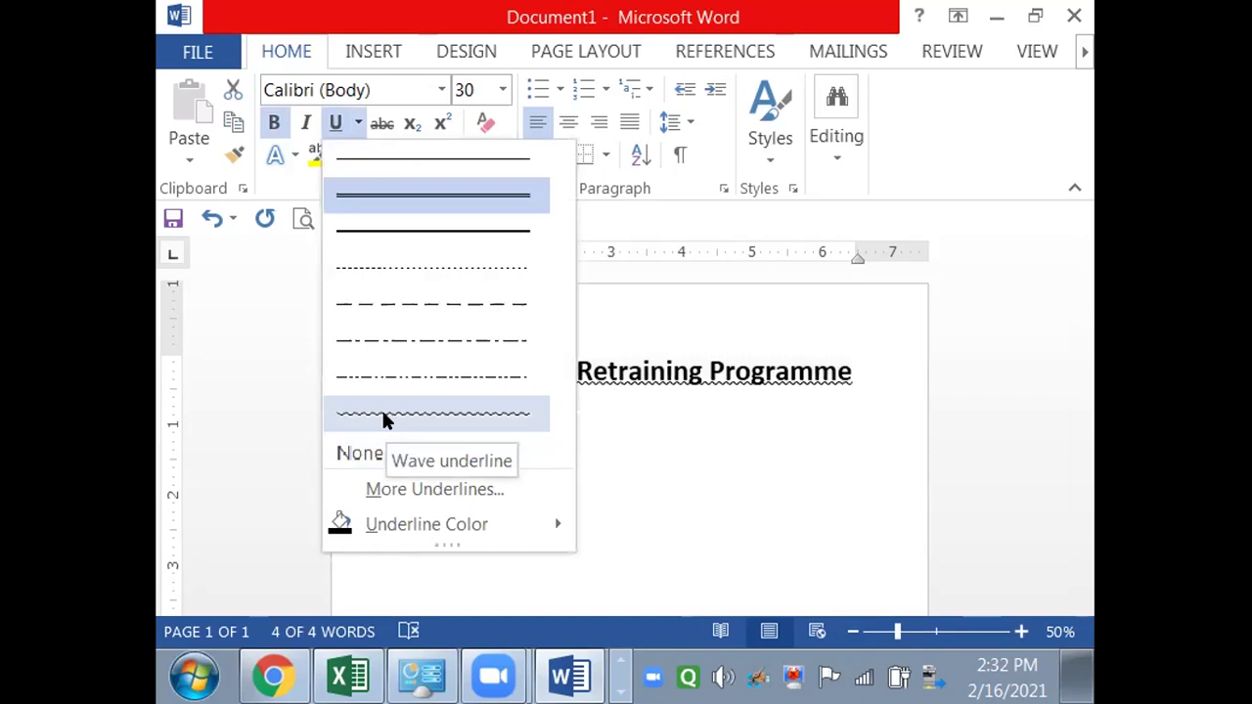
pyautogui.click(400, 187)
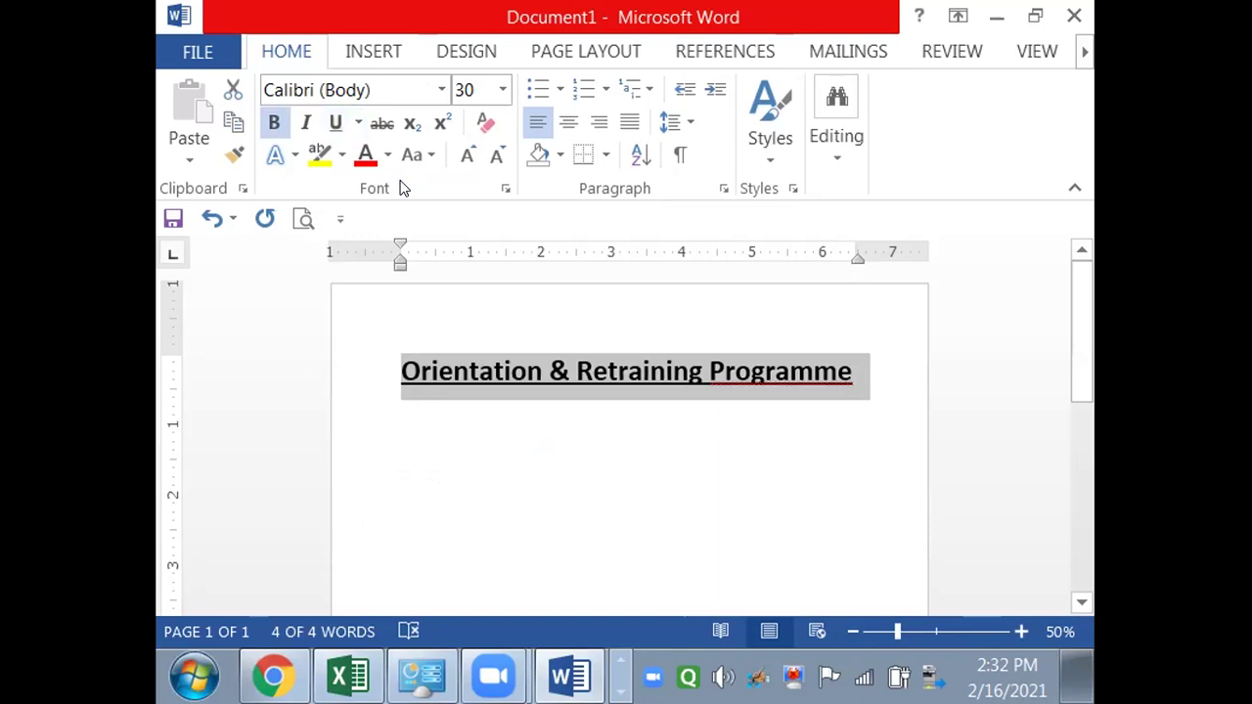
pyautogui.hotkey('ctrl', 'u')
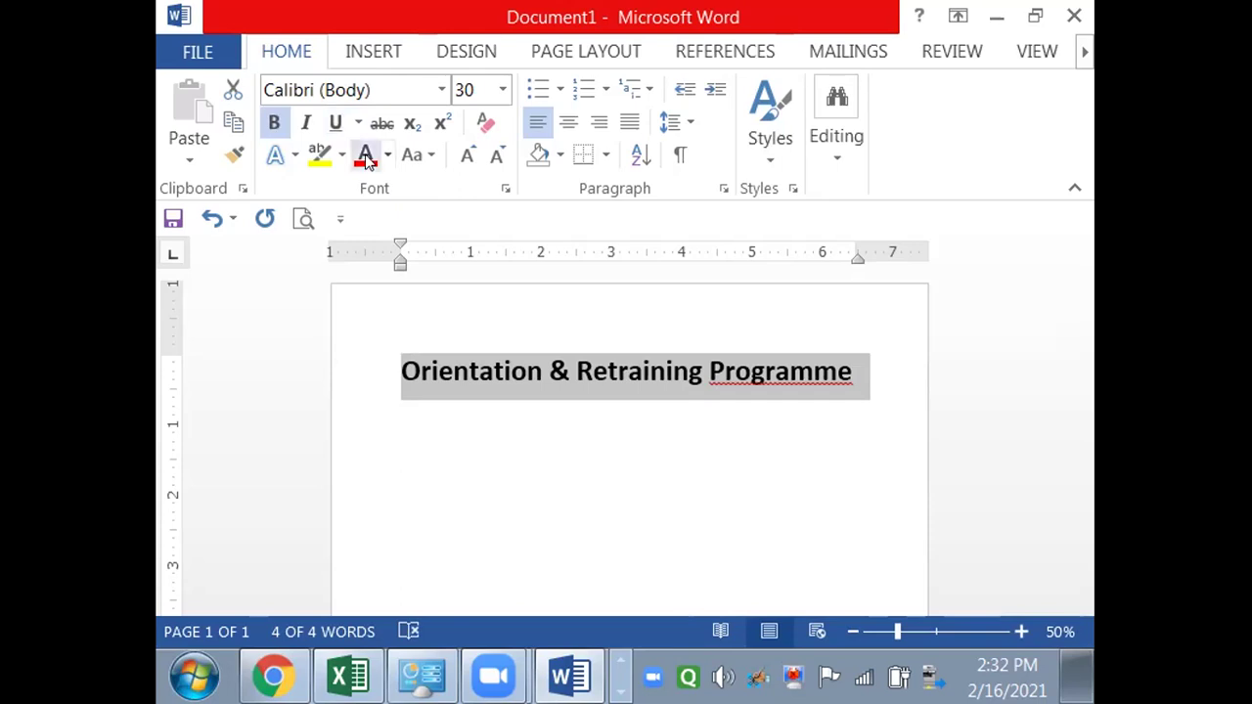
# - Colour the title dark blue and add an empty line beneath it
pyautogui.click(387, 156)
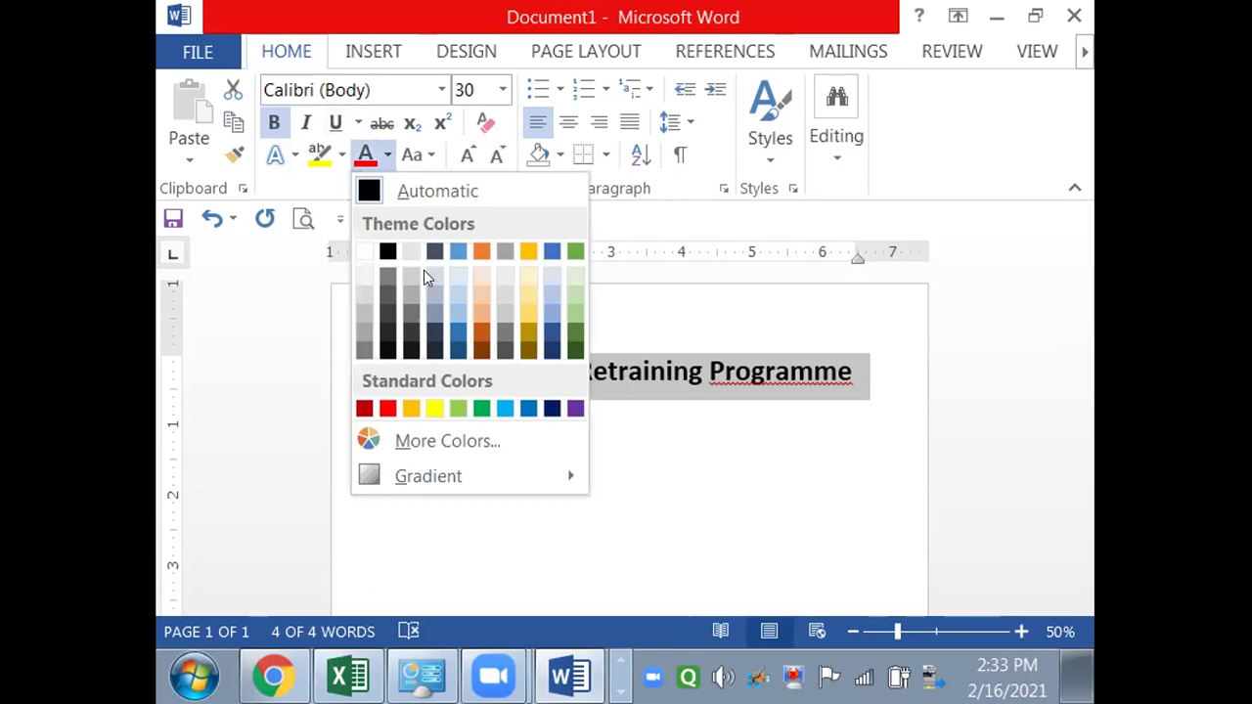
pyautogui.click(456, 335)
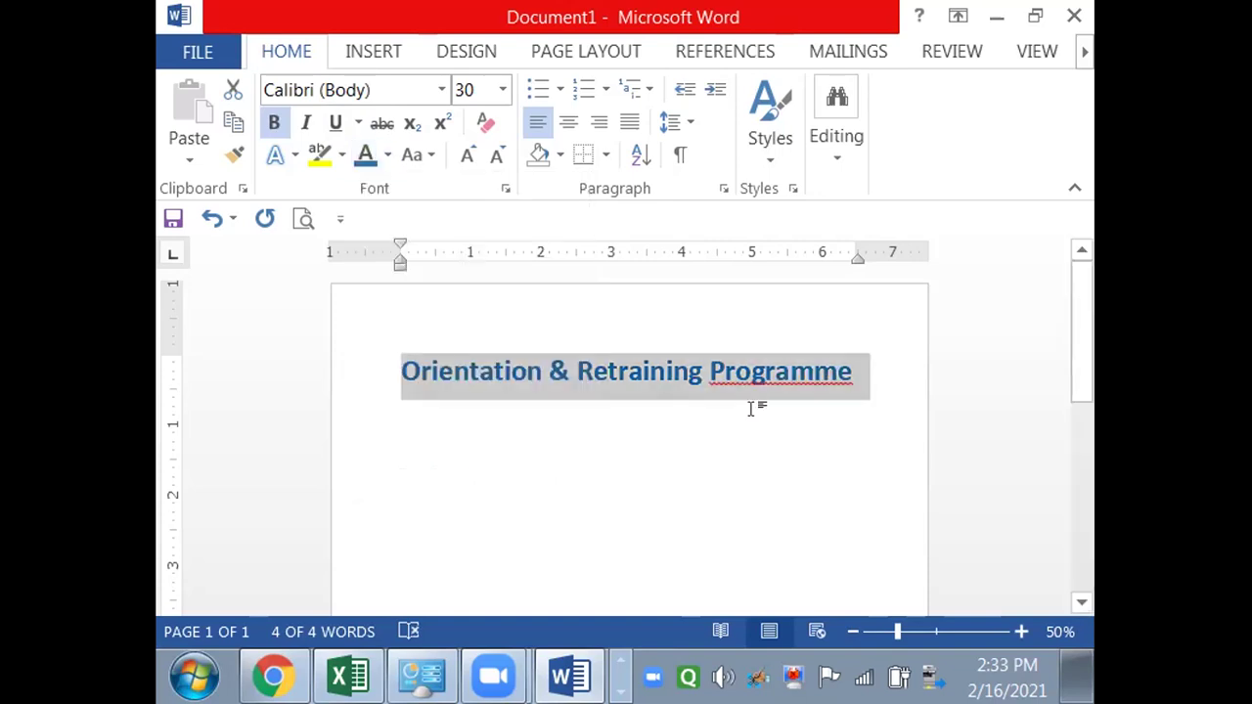
pyautogui.click(865, 382)
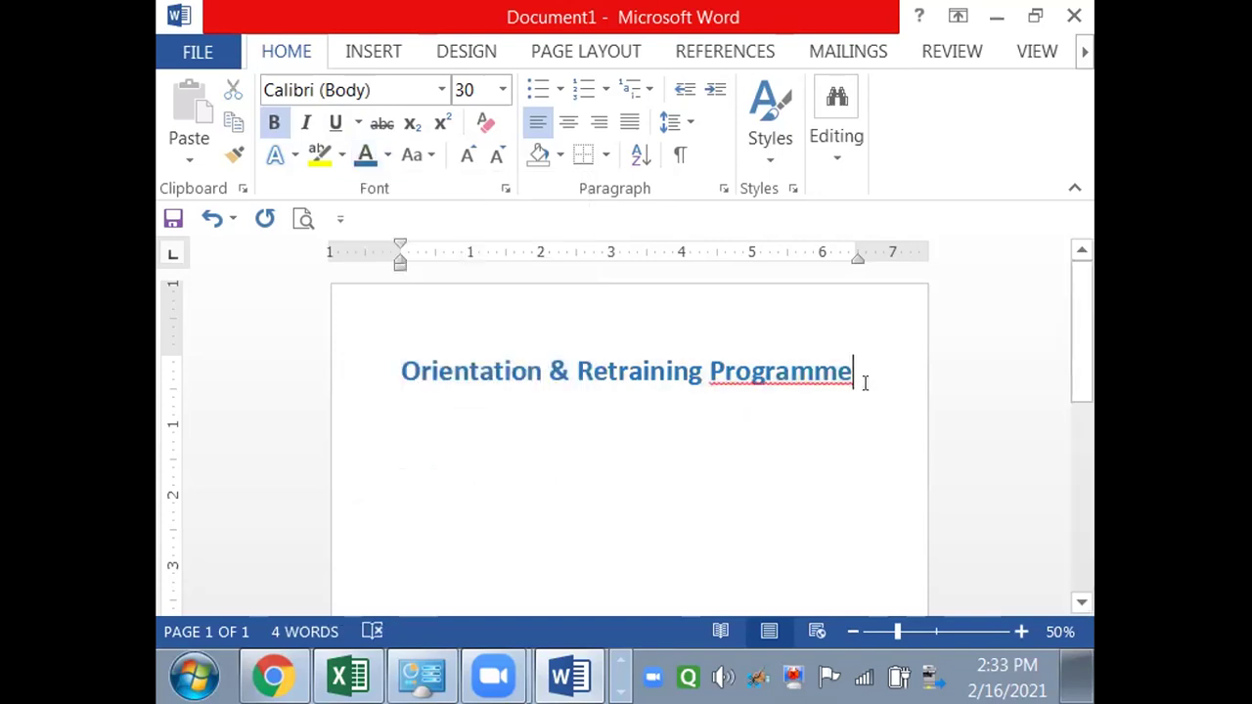
pyautogui.press('Return')
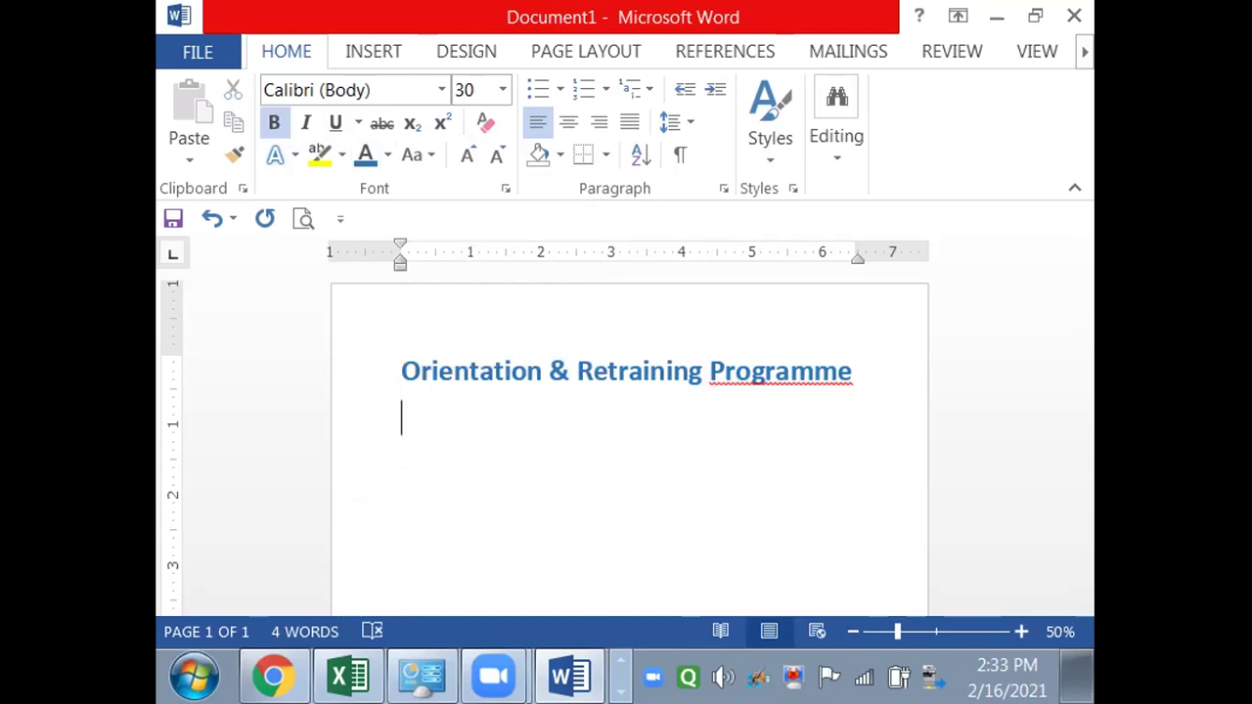
# - Clear all formatting on the new line so it is plain 11-point Calibri, not bold
pyautogui.write('This')
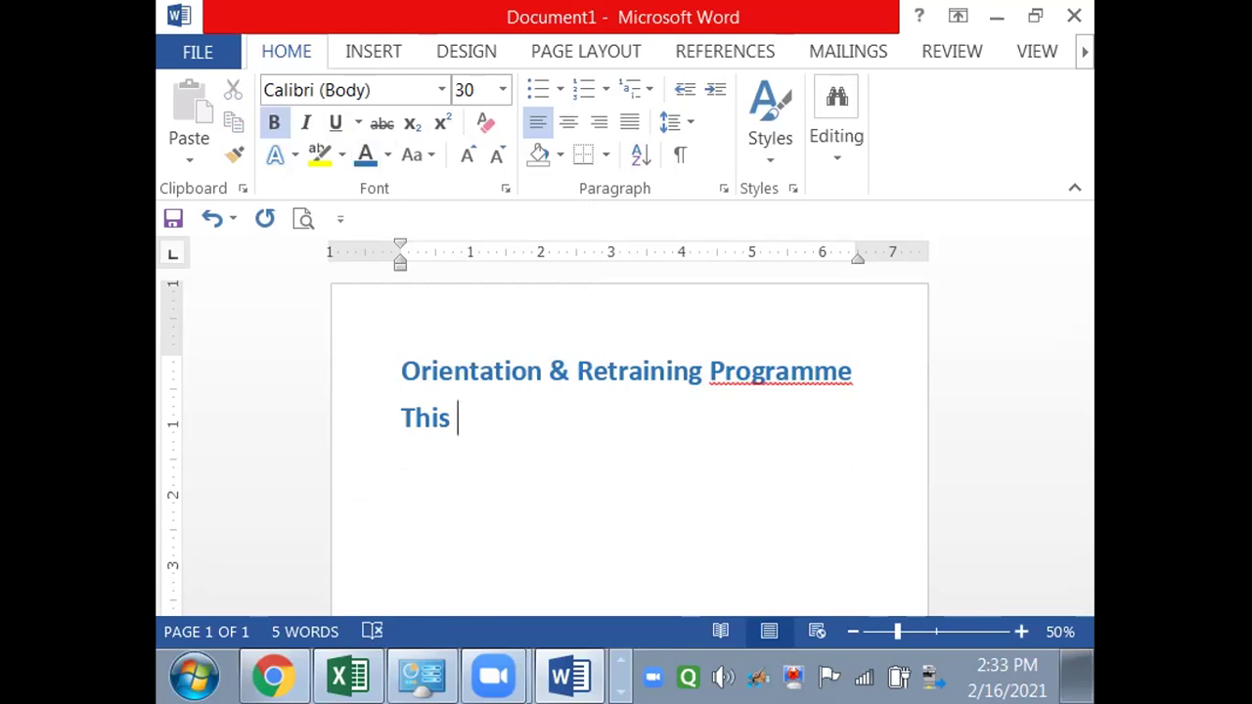
pyautogui.press('BackSpace')
pyautogui.press('BackSpace')
pyautogui.press('BackSpace')
pyautogui.press('BackSpace')
pyautogui.press('BackSpace')
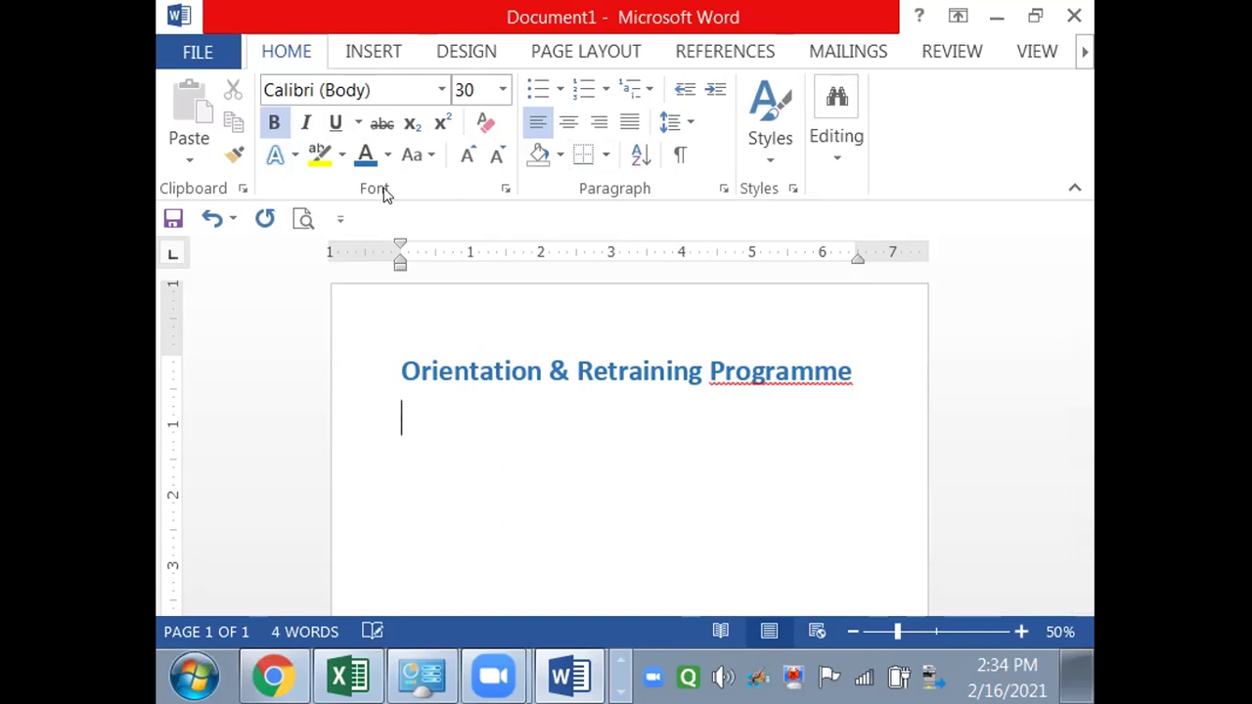
pyautogui.click(382, 147)
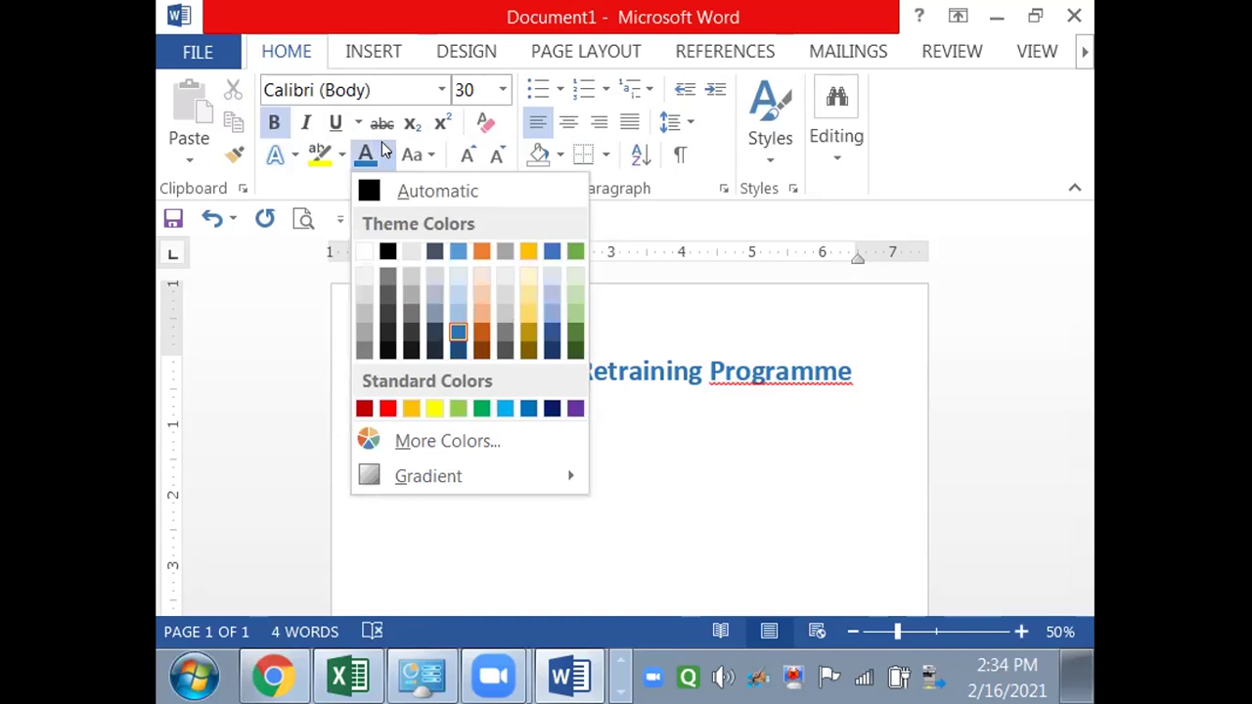
pyautogui.click(625, 401)
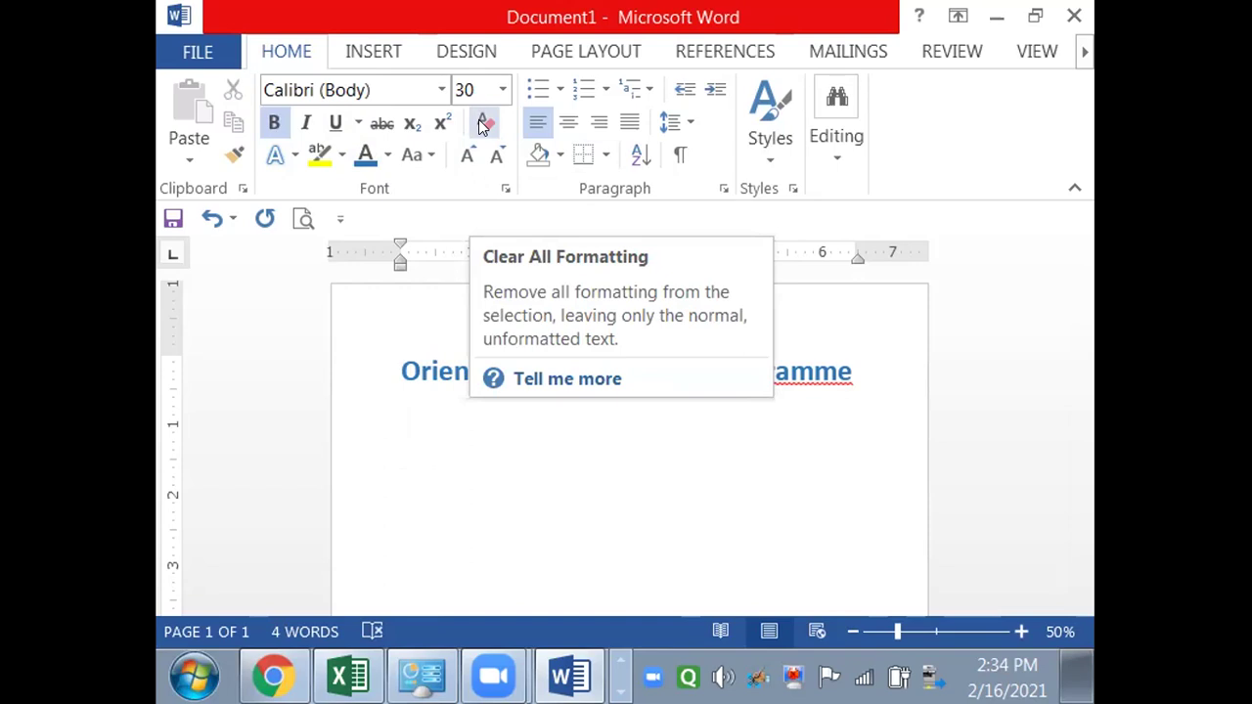
pyautogui.click(482, 122)
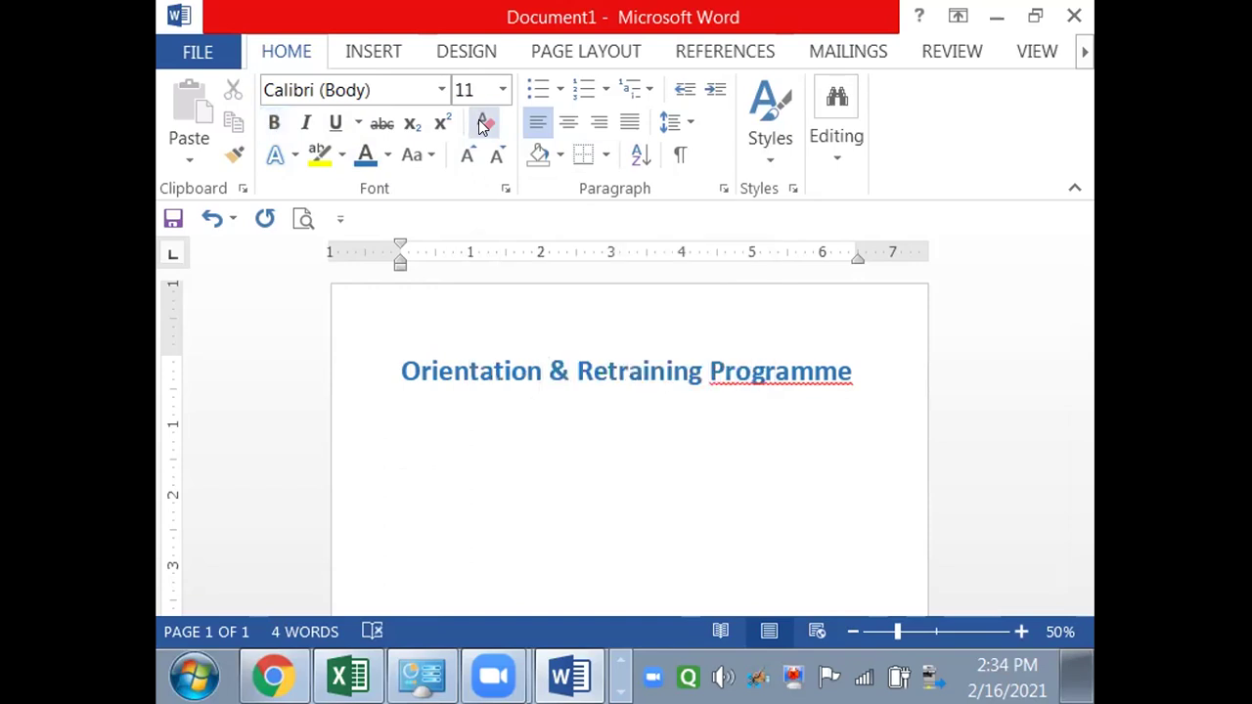
# - Type the filler line 'Dfg dftge f ds ga ert gd das fdg dfg df' under the title
pyautogui.write('Dfg dftge f ds ga ert gd das fdg dfg df')
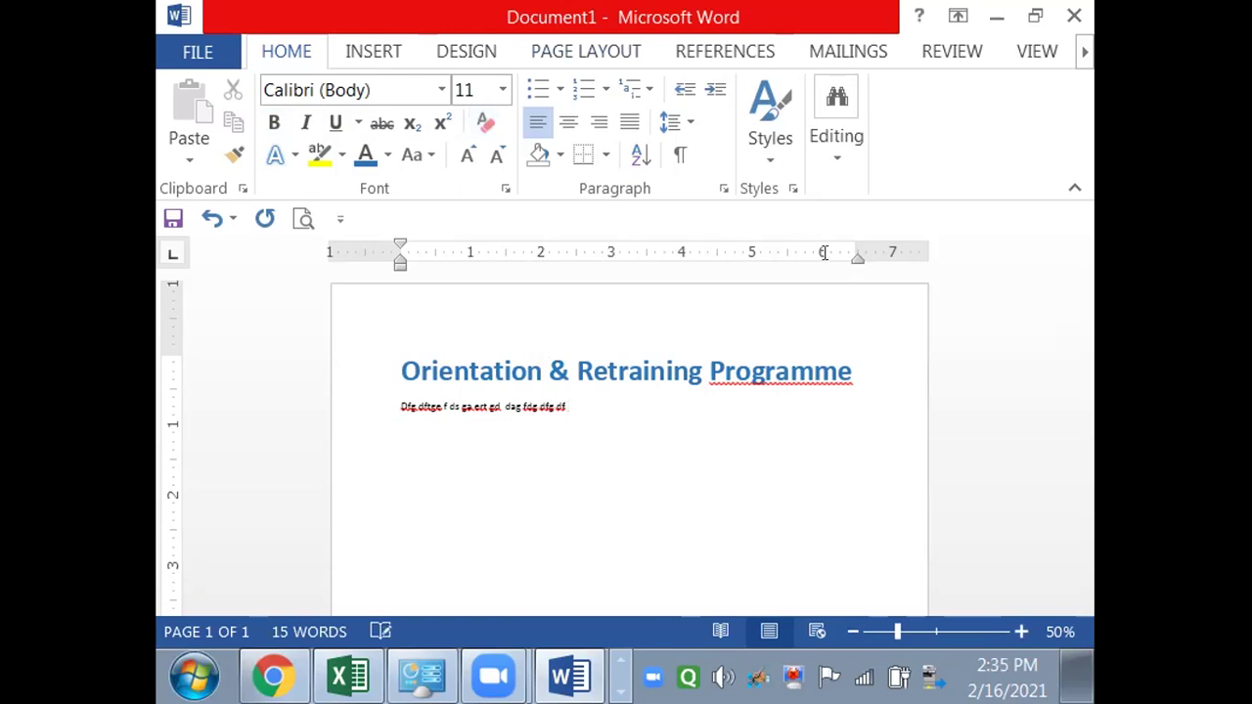
# - Zoom in on the page several times, then settle the zoom at 90%
pyautogui.click(1018, 632)
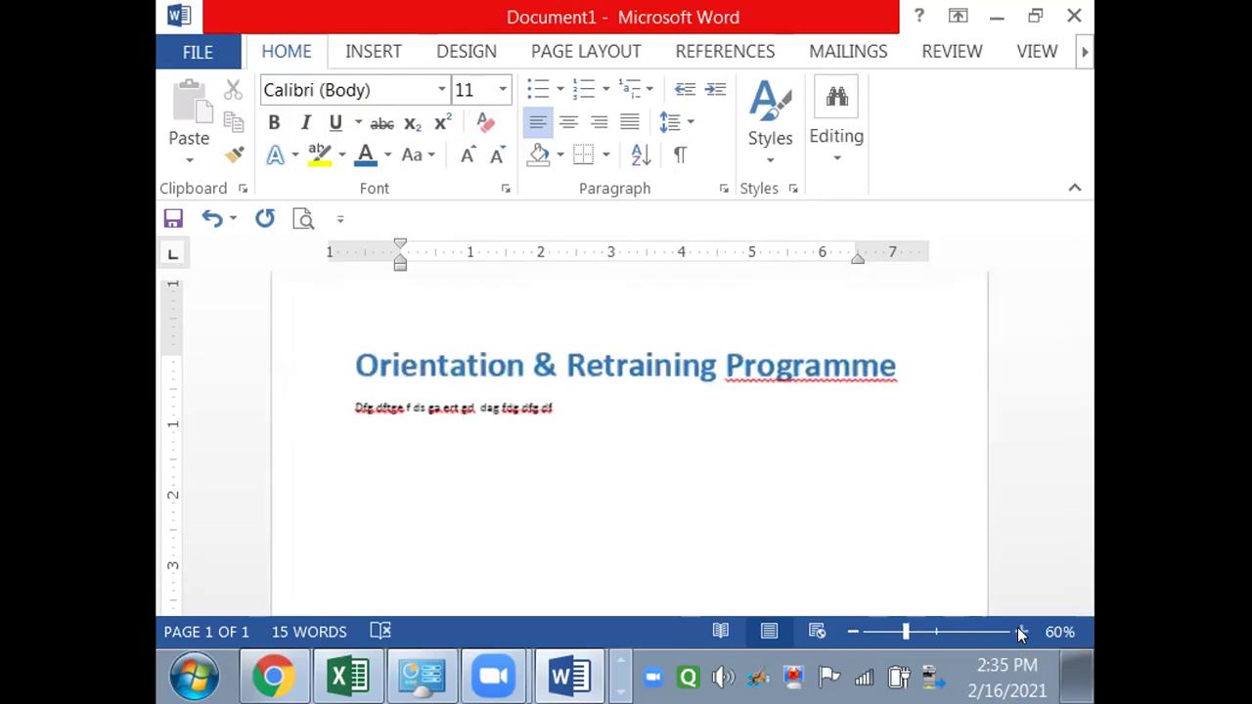
pyautogui.click(1018, 632)
pyautogui.click(1018, 632)
pyautogui.click(1018, 632)
pyautogui.click(1018, 631)
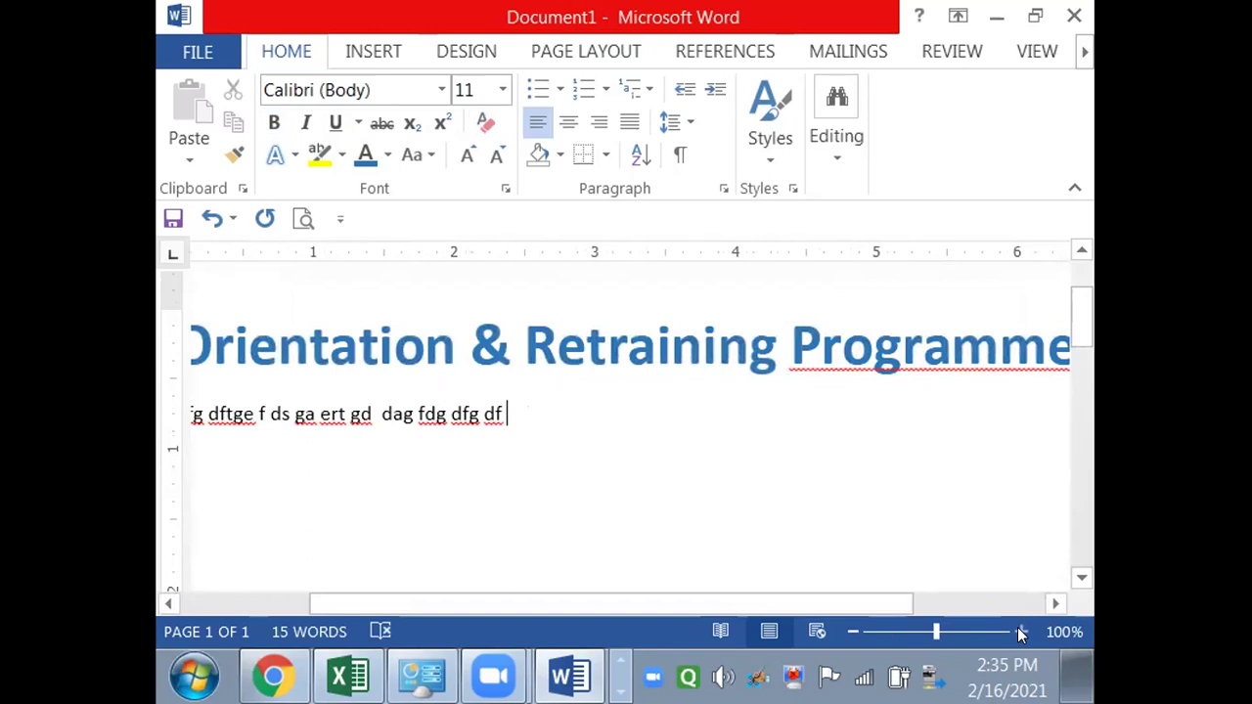
pyautogui.click(852, 632)
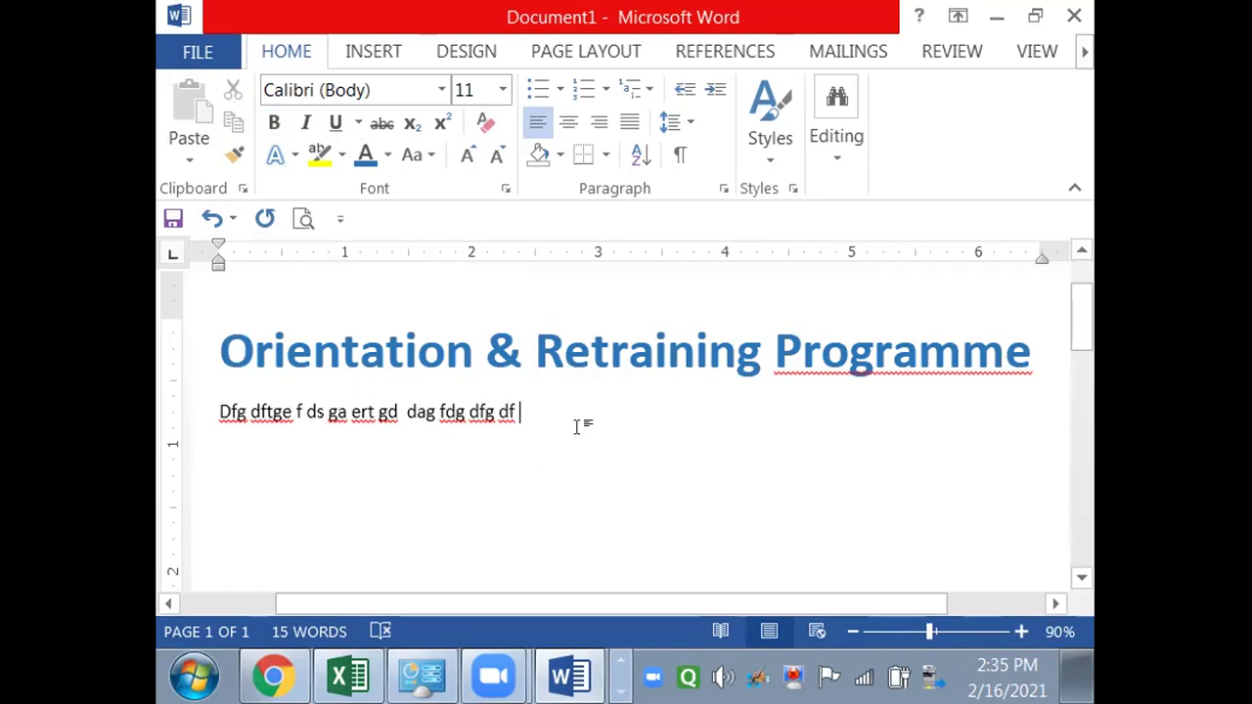
# - Format the filler line as orange, bold Agency FB and start a new line below it
pyautogui.press('Return')
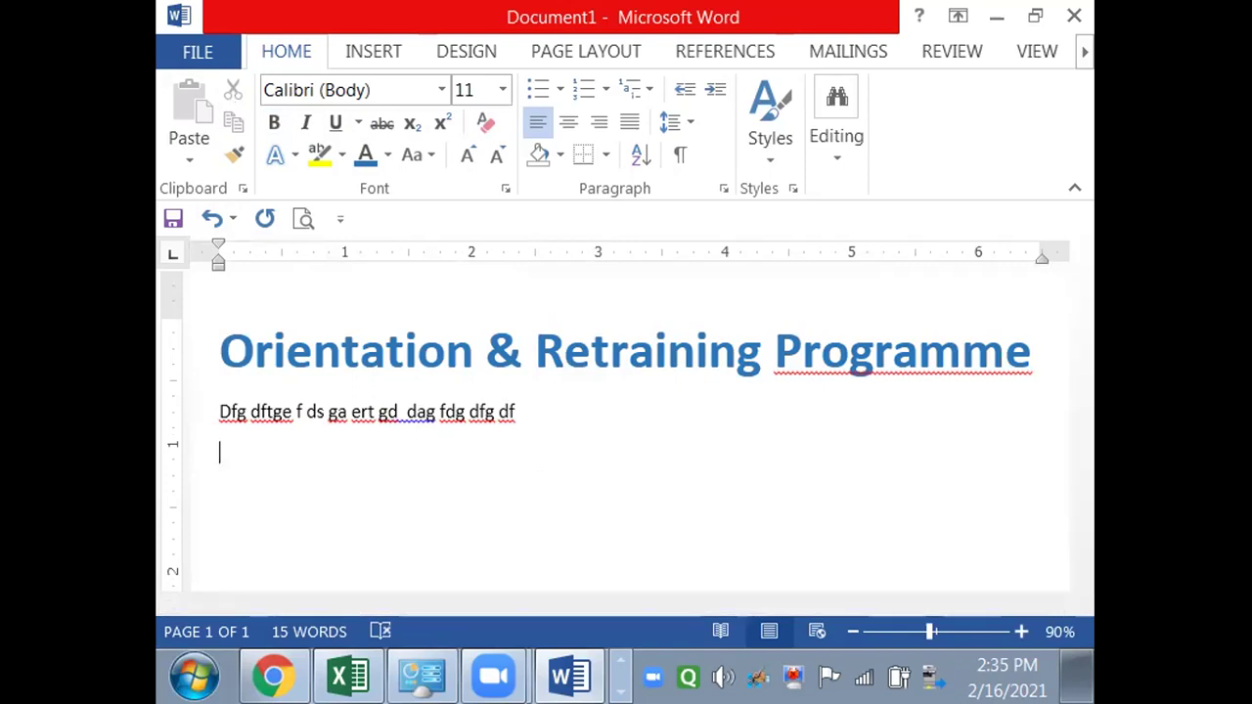
pyautogui.moveTo(530, 412); pyautogui.dragTo(219, 403)
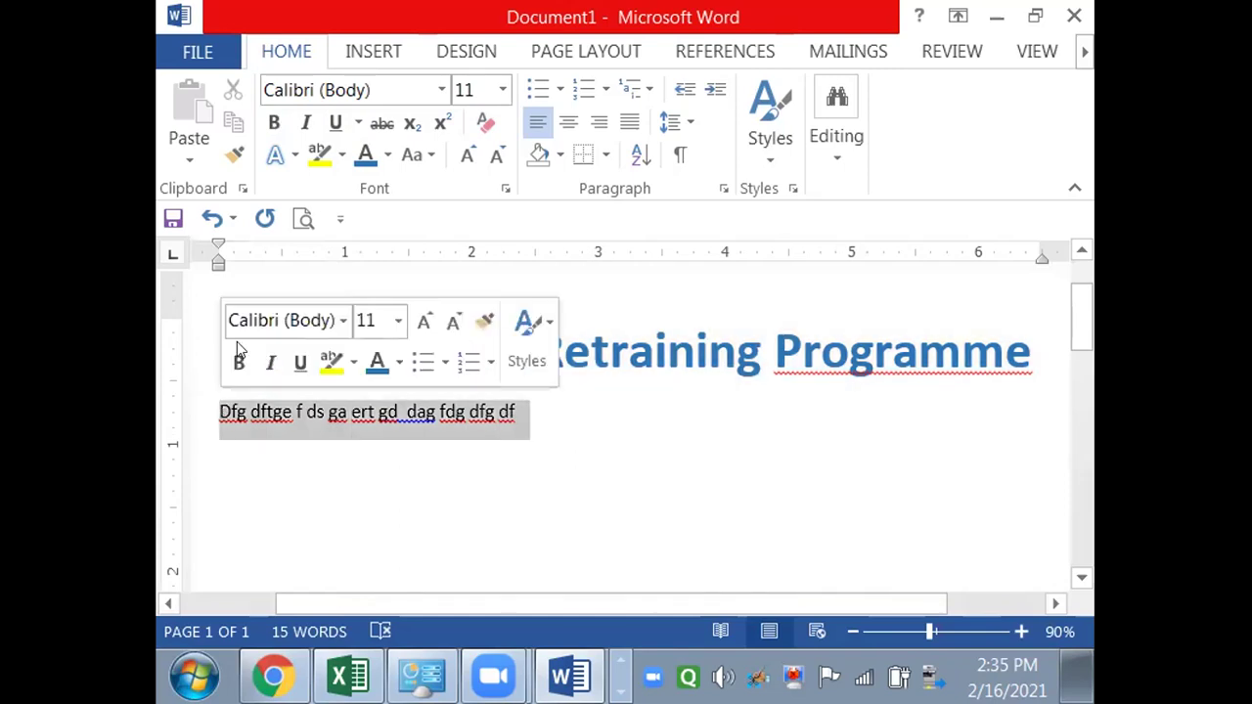
pyautogui.click(388, 153)
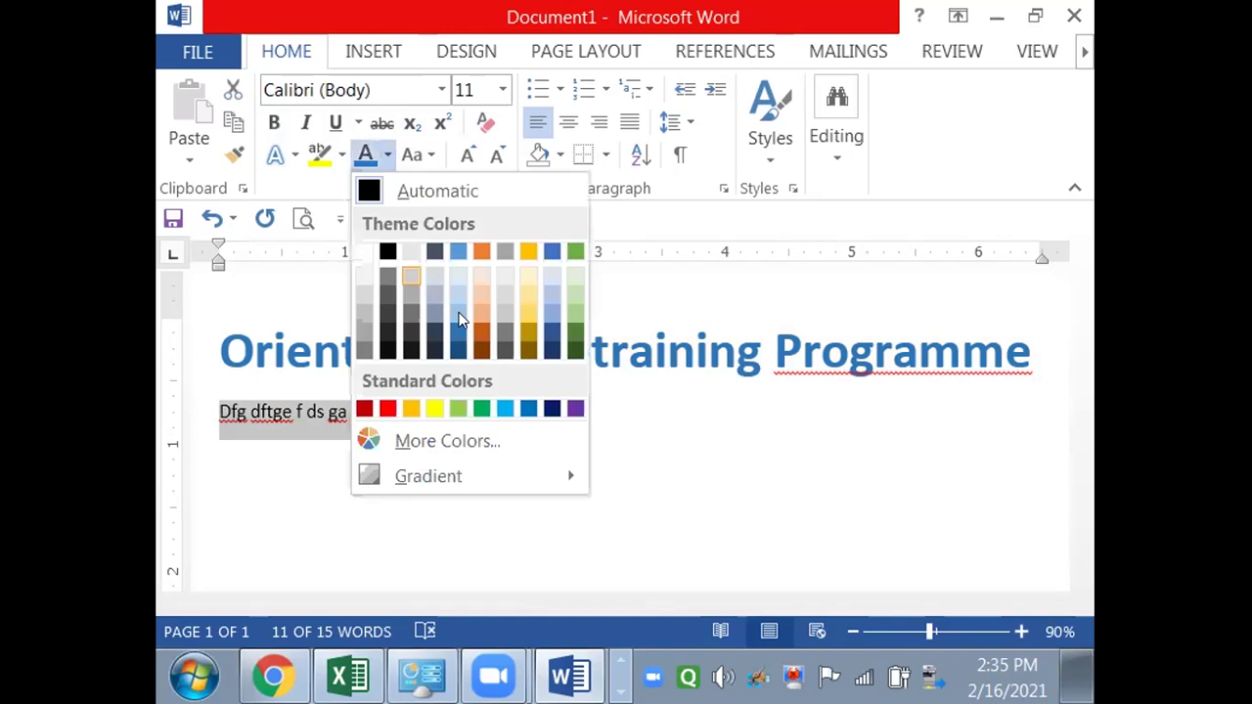
pyautogui.click(480, 251)
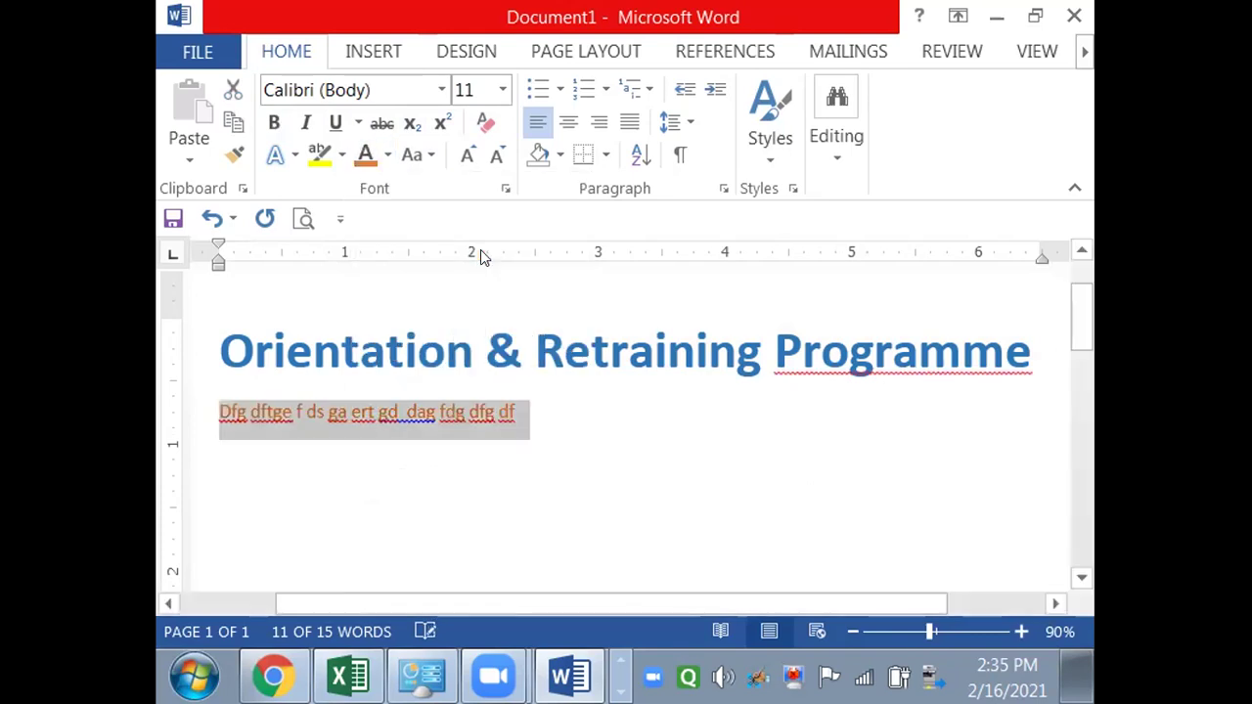
pyautogui.hotkey('ctrl', 'b')
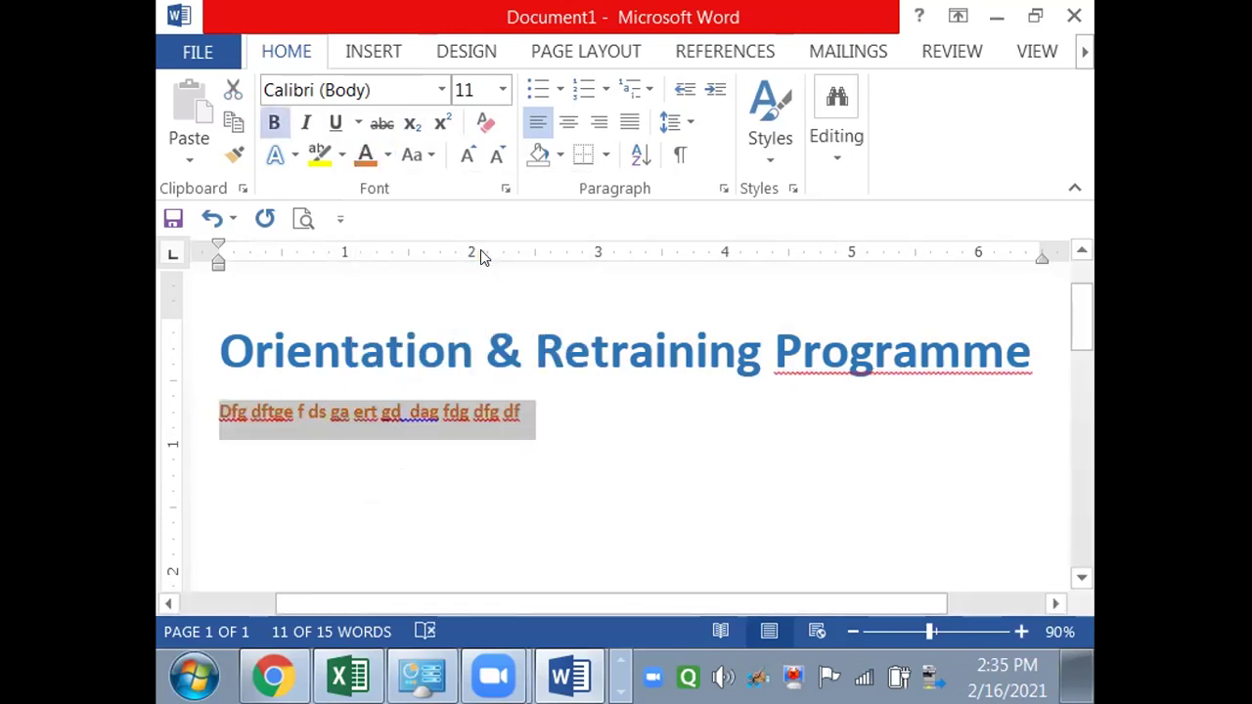
pyautogui.click(443, 91)
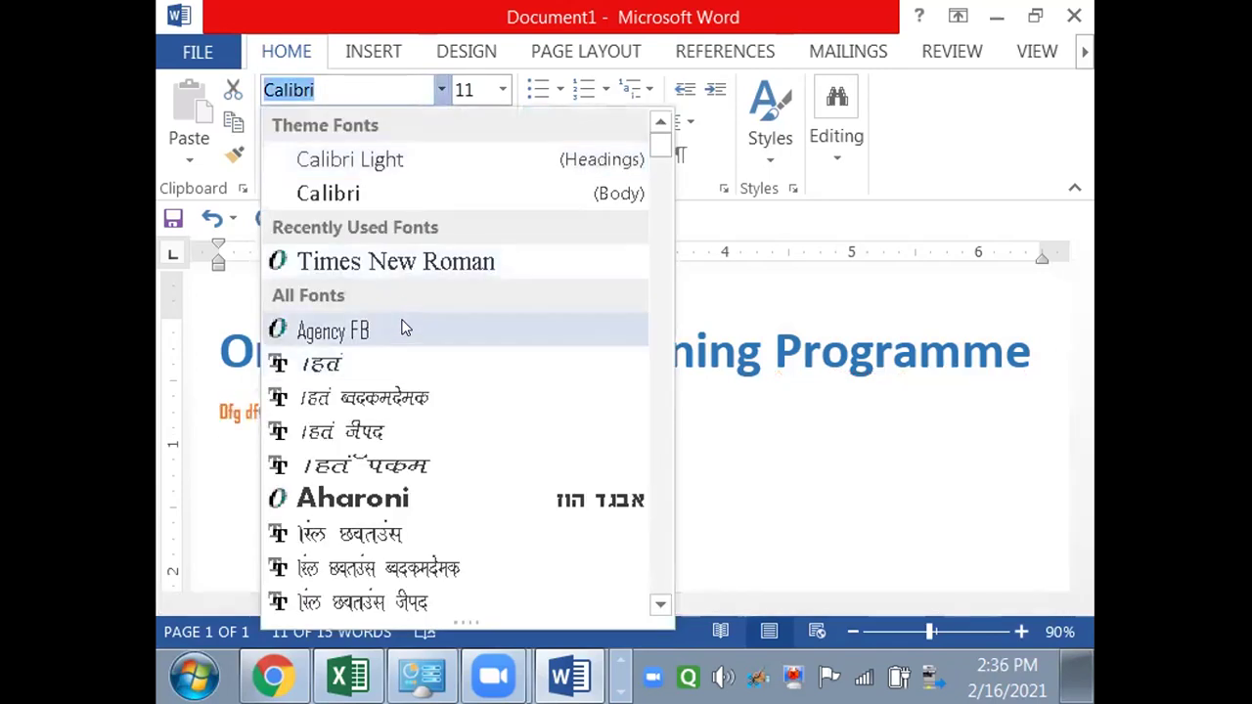
pyautogui.click(402, 323)
pyautogui.click(519, 427)
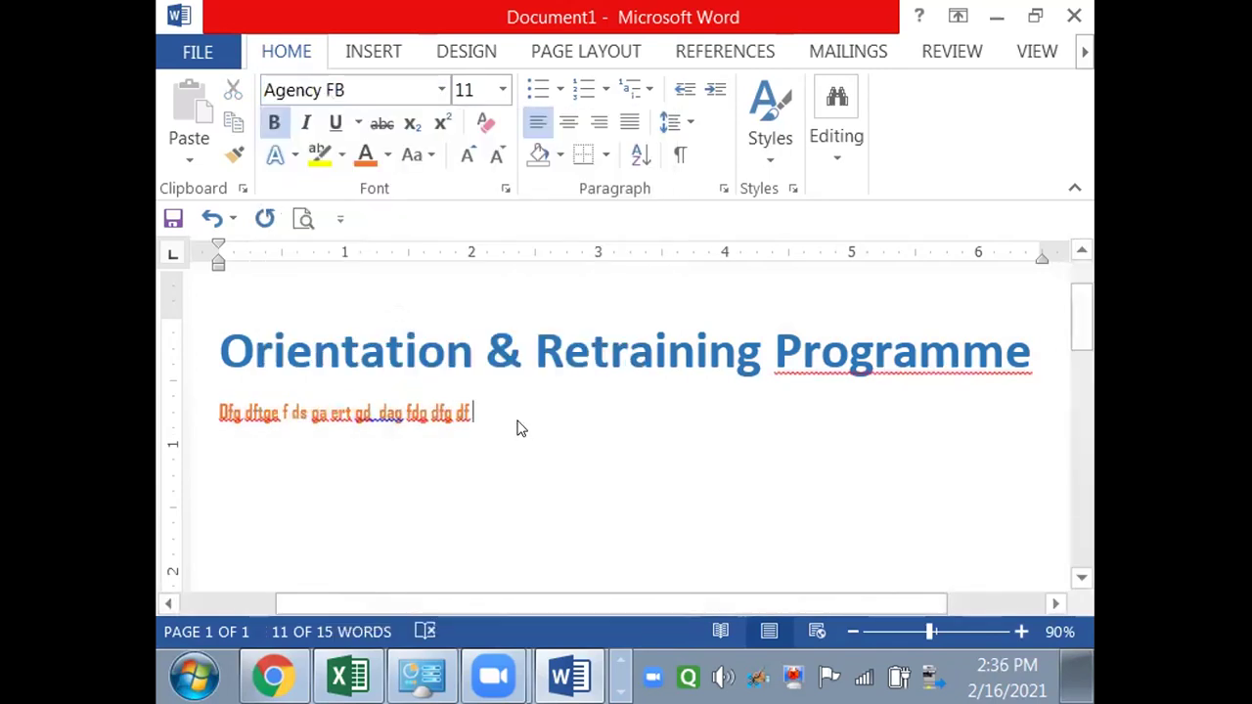
pyautogui.press('Return')
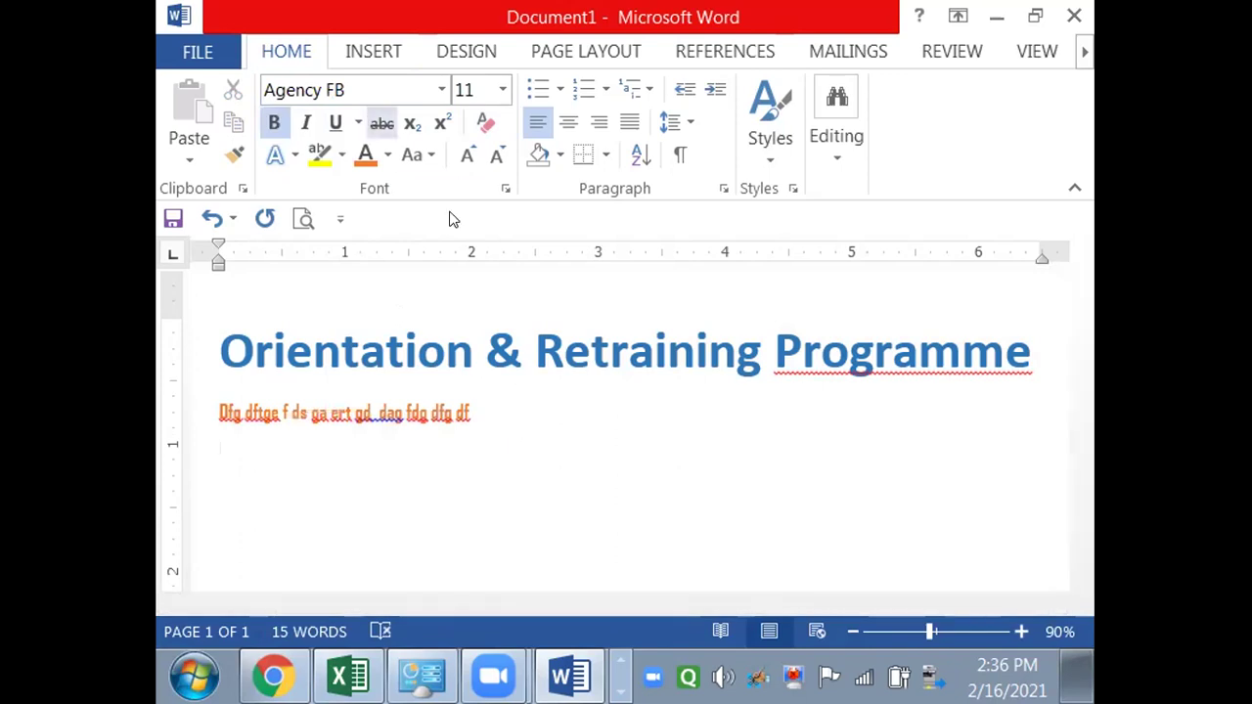
# - On a cleared plain line, type 'sfdsdfsd nsfsd f sf f we t sfs' and copy it
pyautogui.click(485, 123)
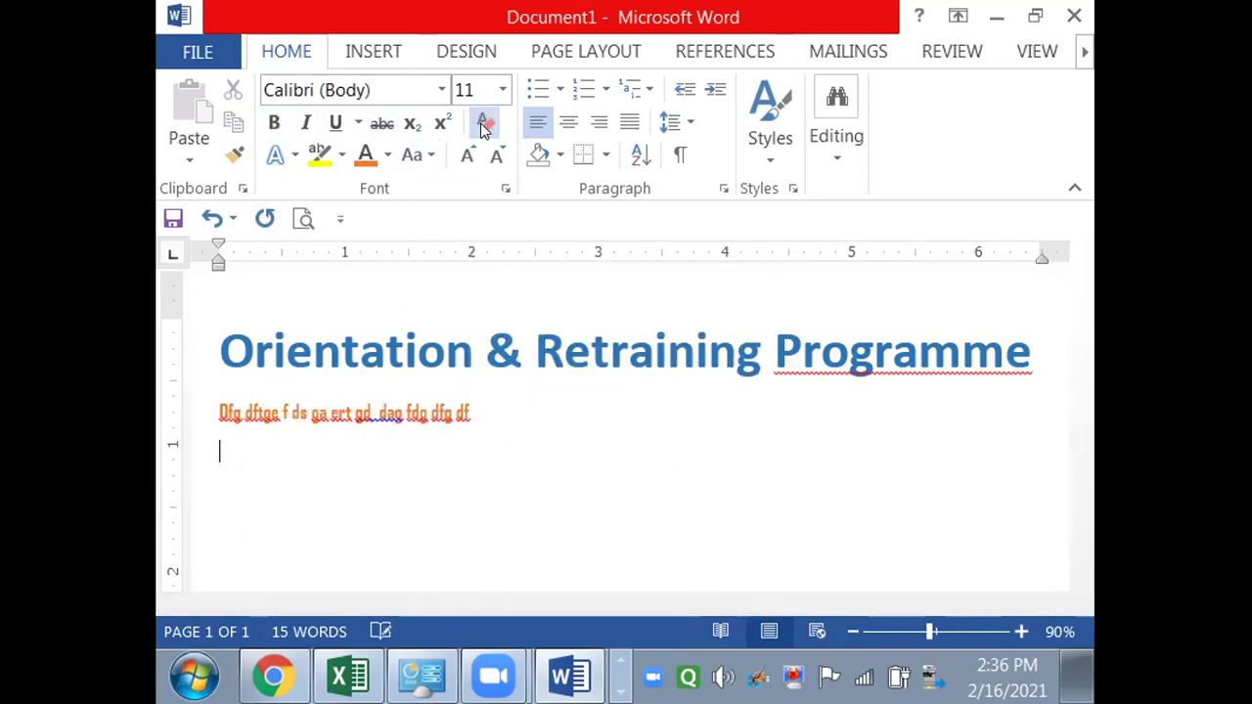
pyautogui.write('sfdsdfsd nsfsd f sf  f we t  sfs')
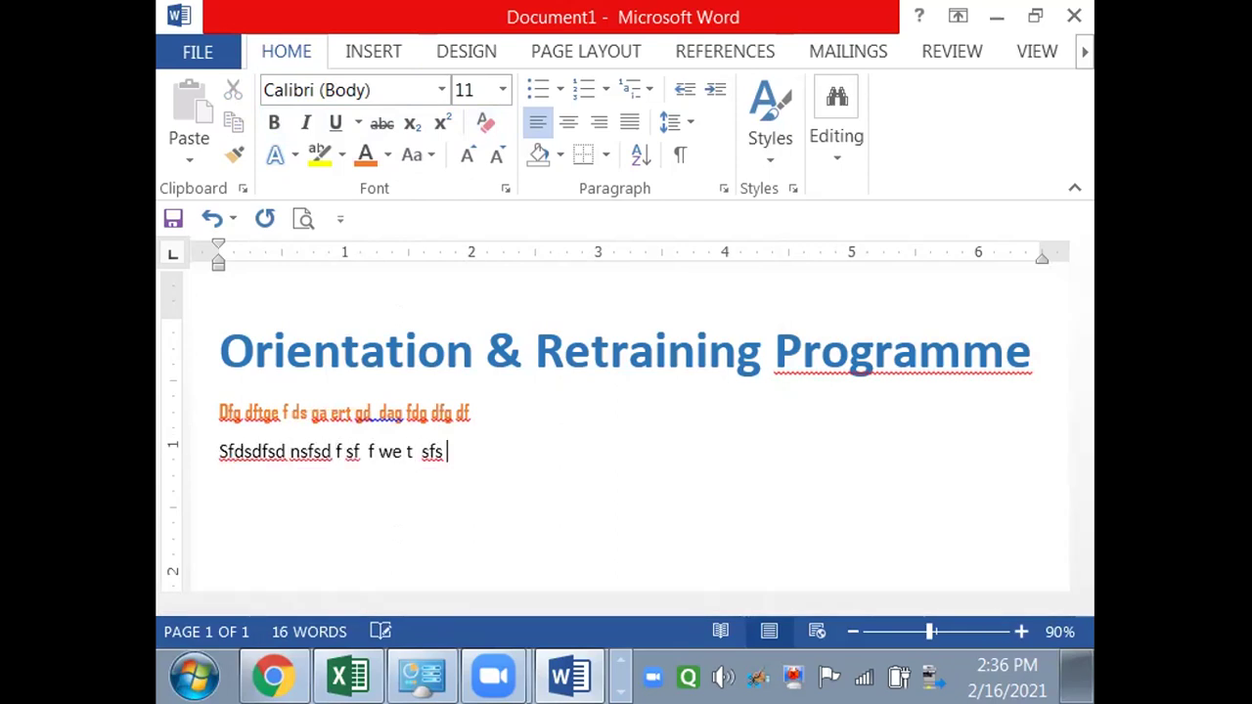
pyautogui.hotkey('shift', 'Left')
pyautogui.hotkey('shift', 'Left')
pyautogui.hotkey('shift', 'Left')
pyautogui.hotkey('shift', 'Left')
pyautogui.hotkey('shift', 'Left')
pyautogui.hotkey('shift', 'Left')
pyautogui.hotkey('shift', 'Left')
pyautogui.hotkey('shift', 'Left')
pyautogui.hotkey('shift', 'Left')
pyautogui.hotkey('shift', 'Left')
pyautogui.hotkey('shift', 'Left')
pyautogui.hotkey('shift', 'Left')
pyautogui.hotkey('shift', 'Left')
pyautogui.hotkey('shift', 'Left')
pyautogui.hotkey('shift', 'Left')
pyautogui.hotkey('shift', 'Left')
pyautogui.hotkey('shift', 'Left')
pyautogui.hotkey('shift', 'Left')
pyautogui.hotkey('shift', 'Left')
pyautogui.hotkey('shift', 'Left')
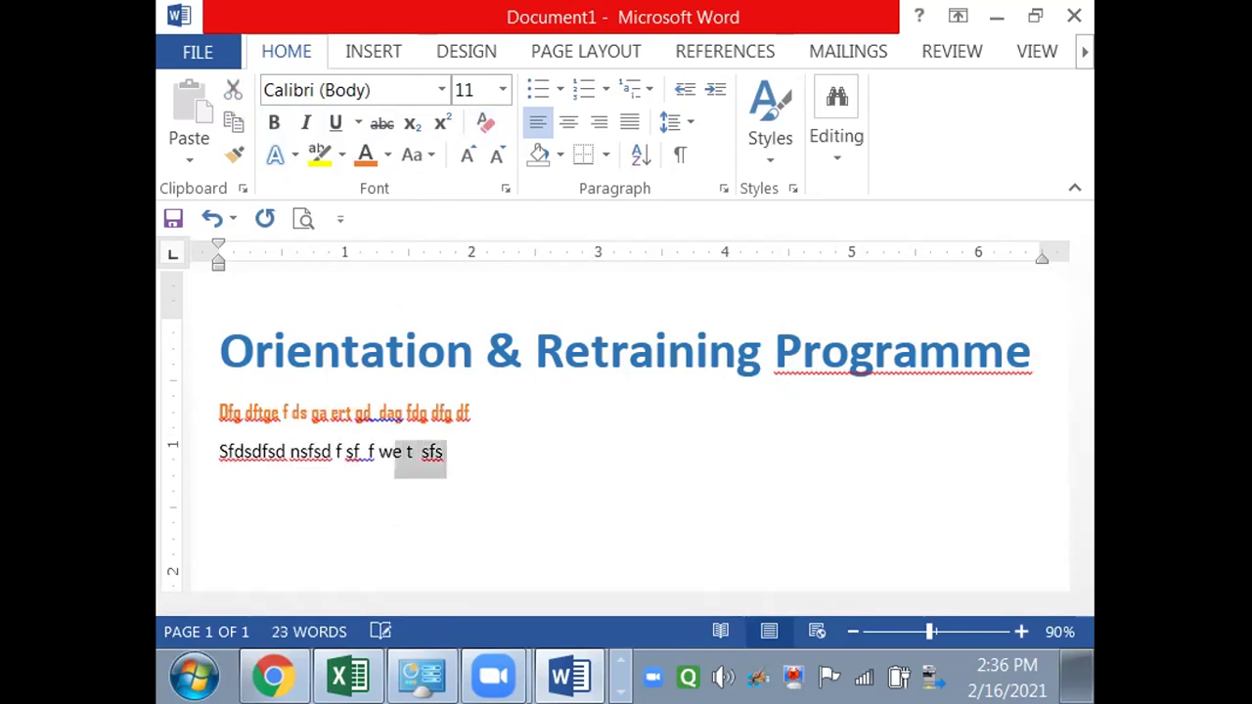
pyautogui.hotkey('ctrl', 'c')
# - Paste the copied filler repeatedly to fill several paragraphs, ending with an empty paragraph
pyautogui.hotkey('ctrl', 'v')
pyautogui.hotkey('ctrl', 'v')
pyautogui.hotkey('ctrl', 'v')
pyautogui.hotkey('ctrl', 'v')
pyautogui.hotkey('ctrl', 'v')
pyautogui.hotkey('ctrl', 'v')
pyautogui.hotkey('ctrl', 'v')
pyautogui.hotkey('ctrl', 'v')
pyautogui.hotkey('ctrl', 'v')
pyautogui.hotkey('ctrl', 'v')
pyautogui.hotkey('ctrl', 'v')
pyautogui.hotkey('ctrl', 'v')
pyautogui.hotkey('ctrl', 'v')
pyautogui.hotkey('ctrl', 'v')
pyautogui.hotkey('ctrl', 'v')
pyautogui.hotkey('ctrl', 'v')
pyautogui.hotkey('ctrl', 'v')
pyautogui.hotkey('ctrl', 'v')
pyautogui.hotkey('ctrl', 'v')
pyautogui.hotkey('ctrl', 'v')
pyautogui.hotkey('ctrl', 'v')
pyautogui.hotkey('ctrl', 'v')
pyautogui.hotkey('ctrl', 'v')
pyautogui.hotkey('ctrl', 'v')
pyautogui.hotkey('ctrl', 'v')
pyautogui.hotkey('ctrl', 'v')
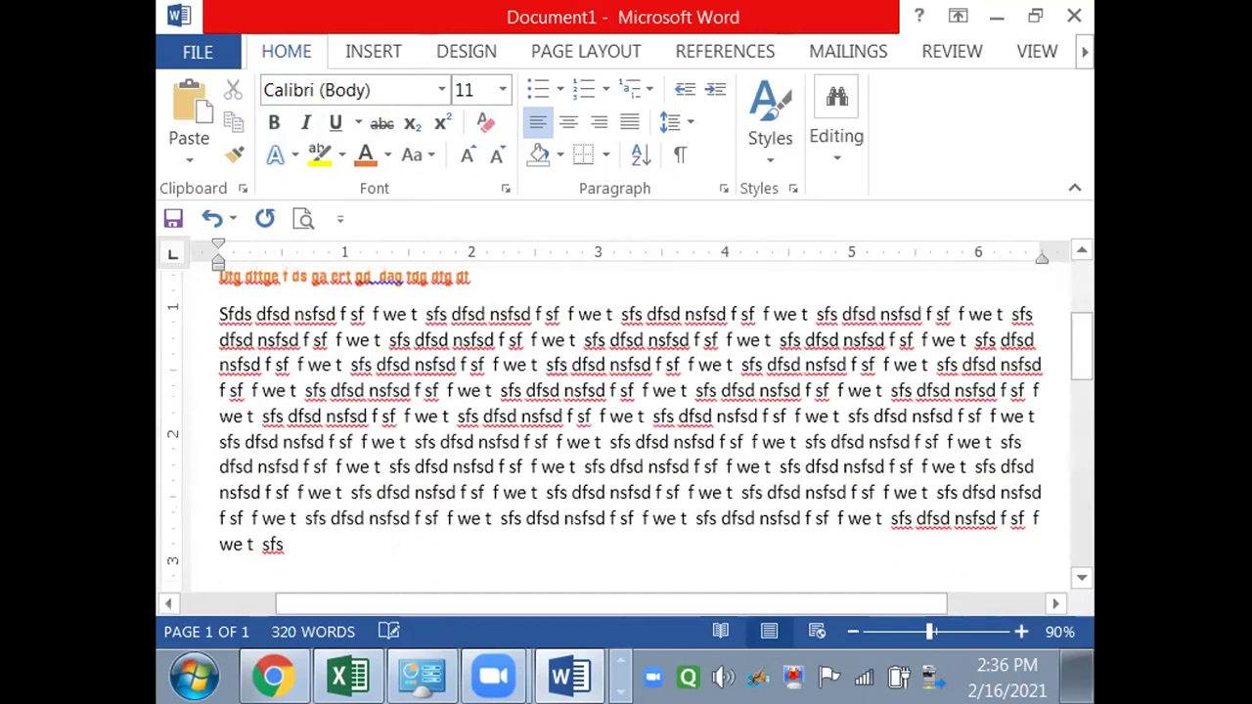
pyautogui.press('Return')
pyautogui.hotkey('ctrl', 'v')
pyautogui.hotkey('ctrl', 'v')
pyautogui.hotkey('ctrl', 'v')
pyautogui.hotkey('ctrl', 'v')
pyautogui.hotkey('ctrl', 'v')
pyautogui.hotkey('ctrl', 'v')
pyautogui.hotkey('ctrl', 'v')
pyautogui.hotkey('ctrl', 'v')
pyautogui.hotkey('ctrl', 'v')
pyautogui.hotkey('ctrl', 'v')
pyautogui.hotkey('ctrl', 'v')
pyautogui.hotkey('ctrl', 'v')
pyautogui.hotkey('ctrl', 'v')
pyautogui.hotkey('ctrl', 'v')
pyautogui.hotkey('ctrl', 'v')
pyautogui.hotkey('ctrl', 'v')
pyautogui.hotkey('ctrl', 'v')
pyautogui.hotkey('ctrl', 'v')
pyautogui.hotkey('ctrl', 'v')
pyautogui.hotkey('ctrl', 'v')
pyautogui.hotkey('ctrl', 'v')
pyautogui.hotkey('ctrl', 'v')
pyautogui.hotkey('ctrl', 'v')
pyautogui.hotkey('ctrl', 'v')
pyautogui.hotkey('ctrl', 'v')
pyautogui.hotkey('ctrl', 'v')
pyautogui.hotkey('ctrl', 'v')
pyautogui.hotkey('ctrl', 'v')
pyautogui.hotkey('ctrl', 'v')
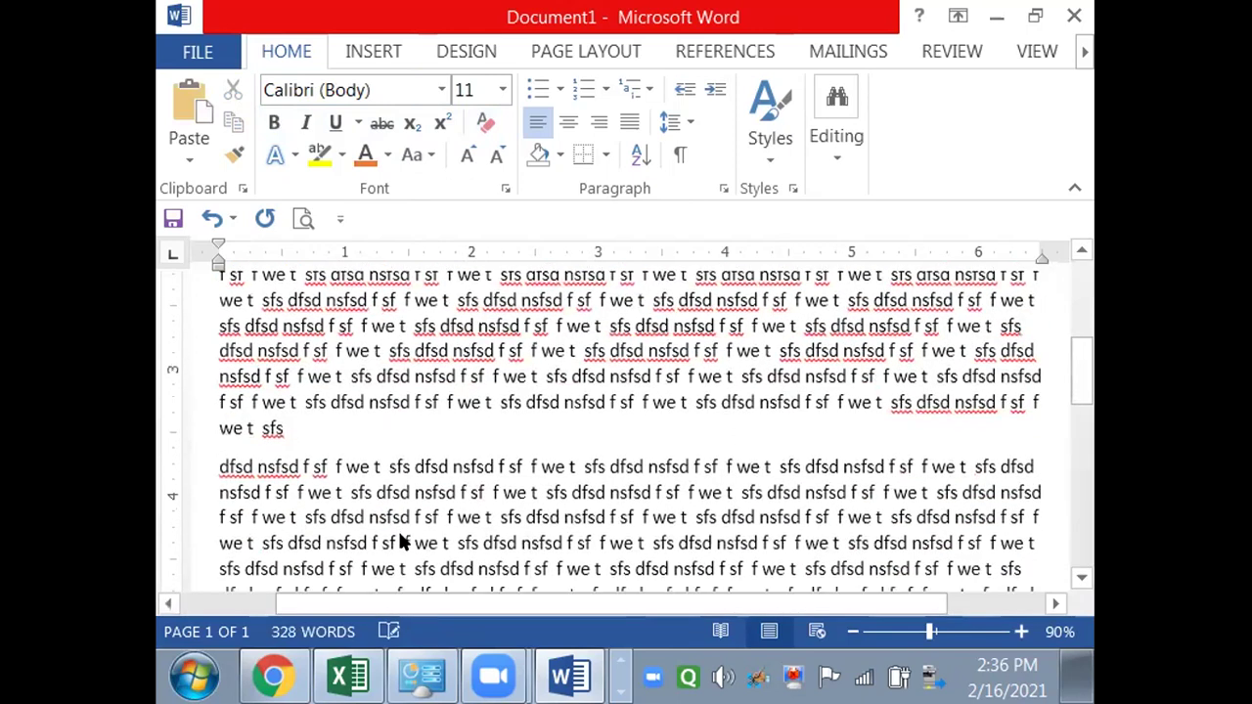
pyautogui.press('Return')
pyautogui.hotkey('ctrl', 'v')
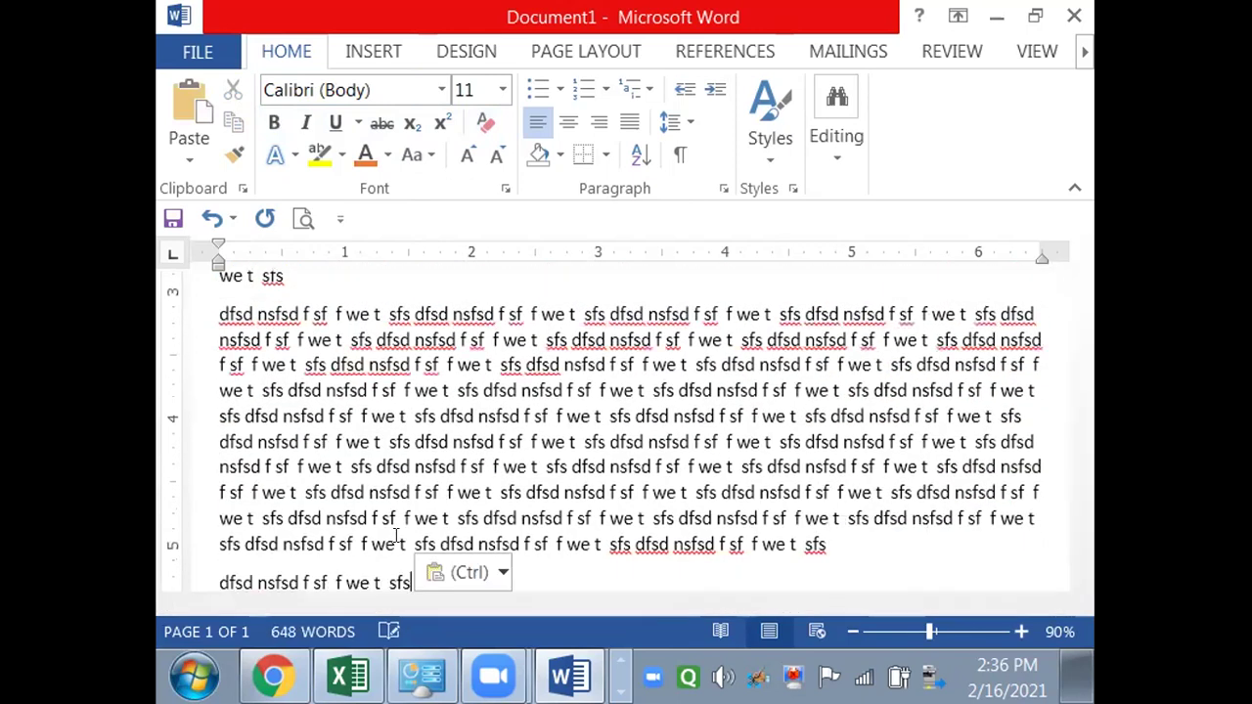
pyautogui.hotkey('ctrl', 'v')
pyautogui.hotkey('ctrl', 'v')
pyautogui.hotkey('ctrl', 'v')
pyautogui.hotkey('ctrl', 'v')
pyautogui.hotkey('ctrl', 'v')
pyautogui.hotkey('ctrl', 'v')
pyautogui.hotkey('ctrl', 'v')
pyautogui.hotkey('ctrl', 'v')
pyautogui.hotkey('ctrl', 'v')
pyautogui.hotkey('ctrl', 'v')
pyautogui.hotkey('ctrl', 'v')
pyautogui.hotkey('ctrl', 'v')
pyautogui.hotkey('ctrl', 'v')
pyautogui.hotkey('ctrl', 'v')
pyautogui.hotkey('ctrl', 'v')
pyautogui.hotkey('ctrl', 'v')
pyautogui.hotkey('ctrl', 'v')
pyautogui.hotkey('ctrl', 'v')
pyautogui.hotkey('ctrl', 'v')
pyautogui.hotkey('ctrl', 'v')
pyautogui.hotkey('ctrl', 'v')
pyautogui.hotkey('ctrl', 'v')
pyautogui.hotkey('ctrl', 'v')
pyautogui.hotkey('ctrl', 'v')
pyautogui.hotkey('ctrl', 'v')
pyautogui.hotkey('ctrl', 'v')
pyautogui.hotkey('ctrl', 'v')
pyautogui.hotkey('ctrl', 'v')
pyautogui.hotkey('ctrl', 'v')
pyautogui.hotkey('ctrl', 'v')
pyautogui.hotkey('ctrl', 'v')
pyautogui.hotkey('ctrl', 'v')
pyautogui.hotkey('ctrl', 'v')
pyautogui.hotkey('ctrl', 'v')
pyautogui.hotkey('ctrl', 'v')
pyautogui.hotkey('ctrl', 'v')
pyautogui.hotkey('ctrl', 'v')
pyautogui.hotkey('ctrl', 'v')
pyautogui.hotkey('ctrl', 'v')
pyautogui.hotkey('ctrl', 'v')
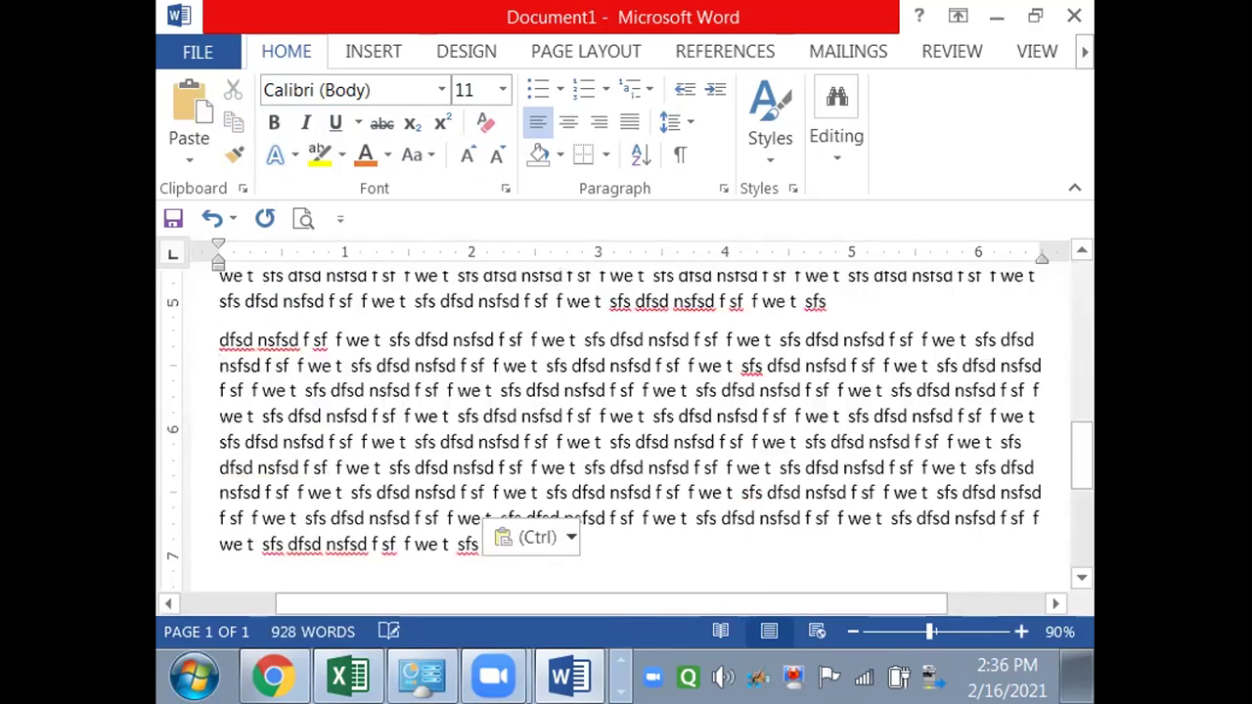
pyautogui.press('Return')
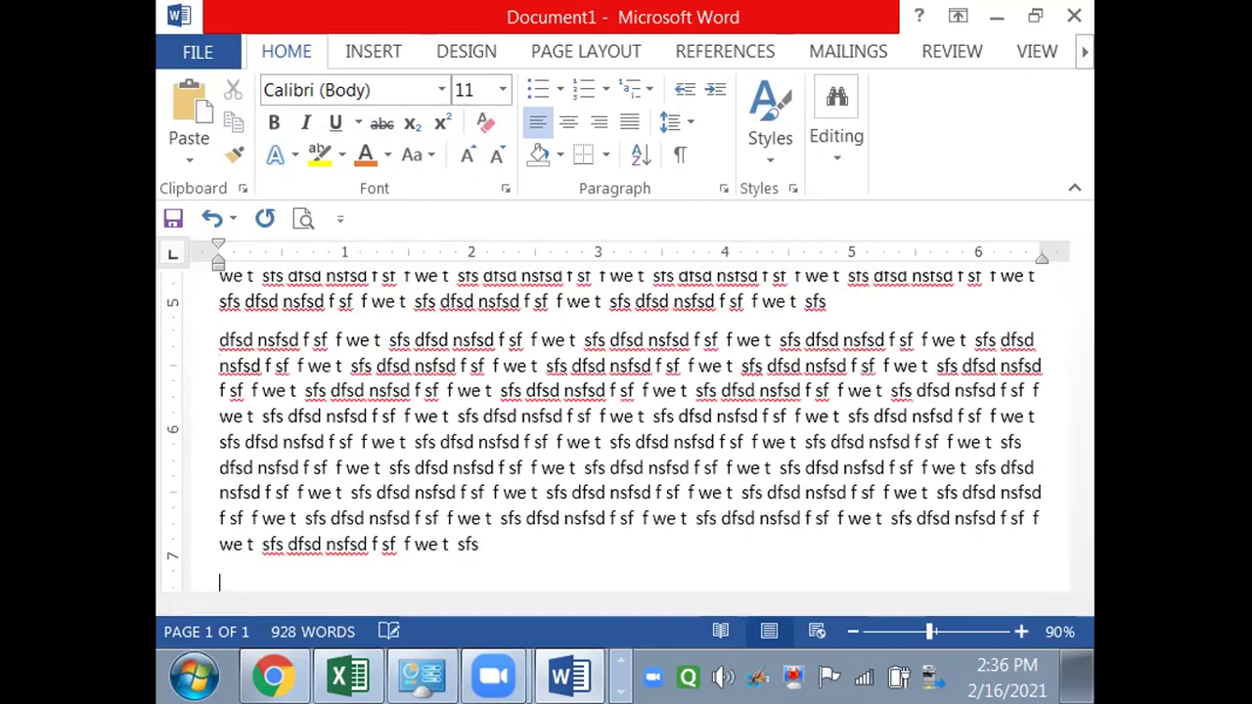
# - Add the subheading 'Lecture 2: Basics of Word' followed by pasted filler paragraphs
pyautogui.write('Lectur')
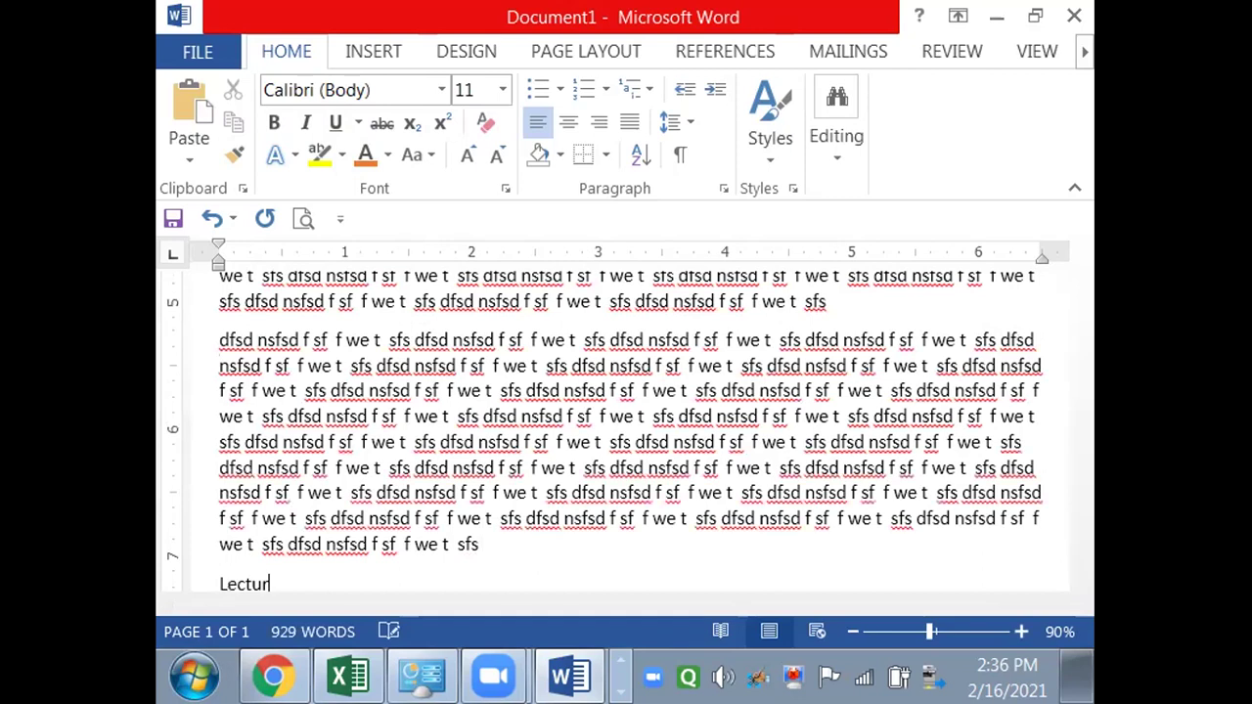
pyautogui.write('e 2: Ba')
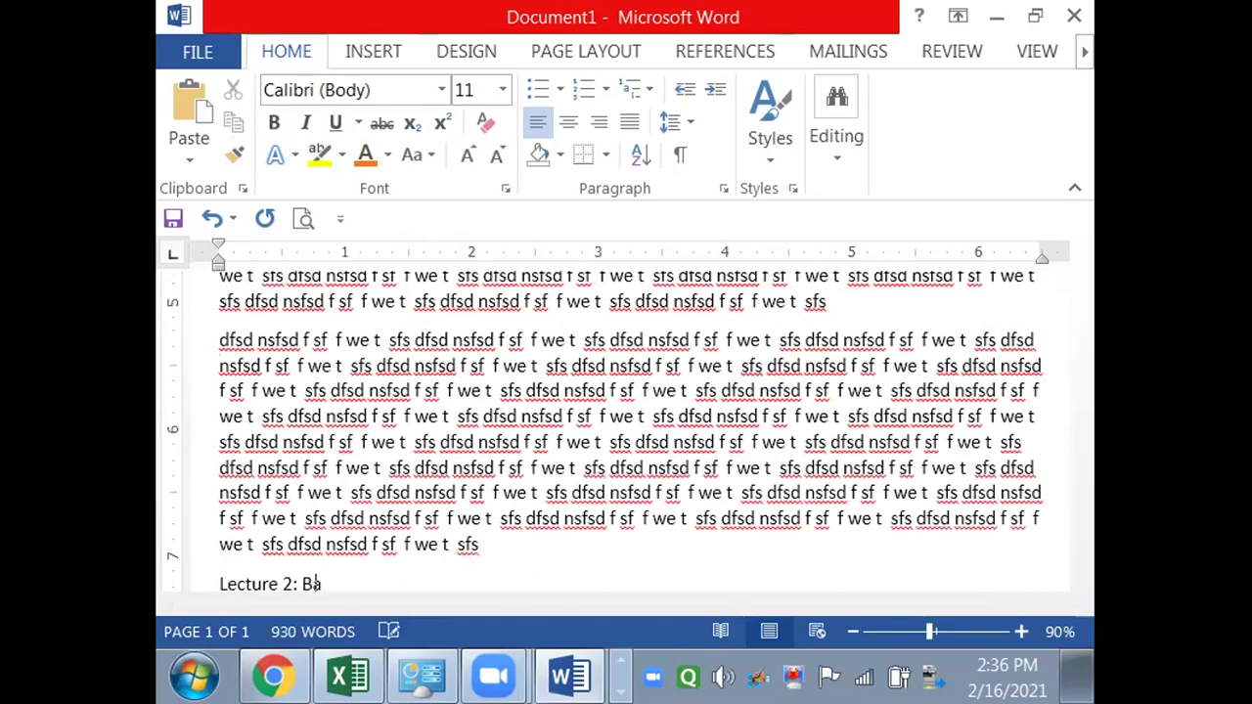
pyautogui.write('sics of Word')
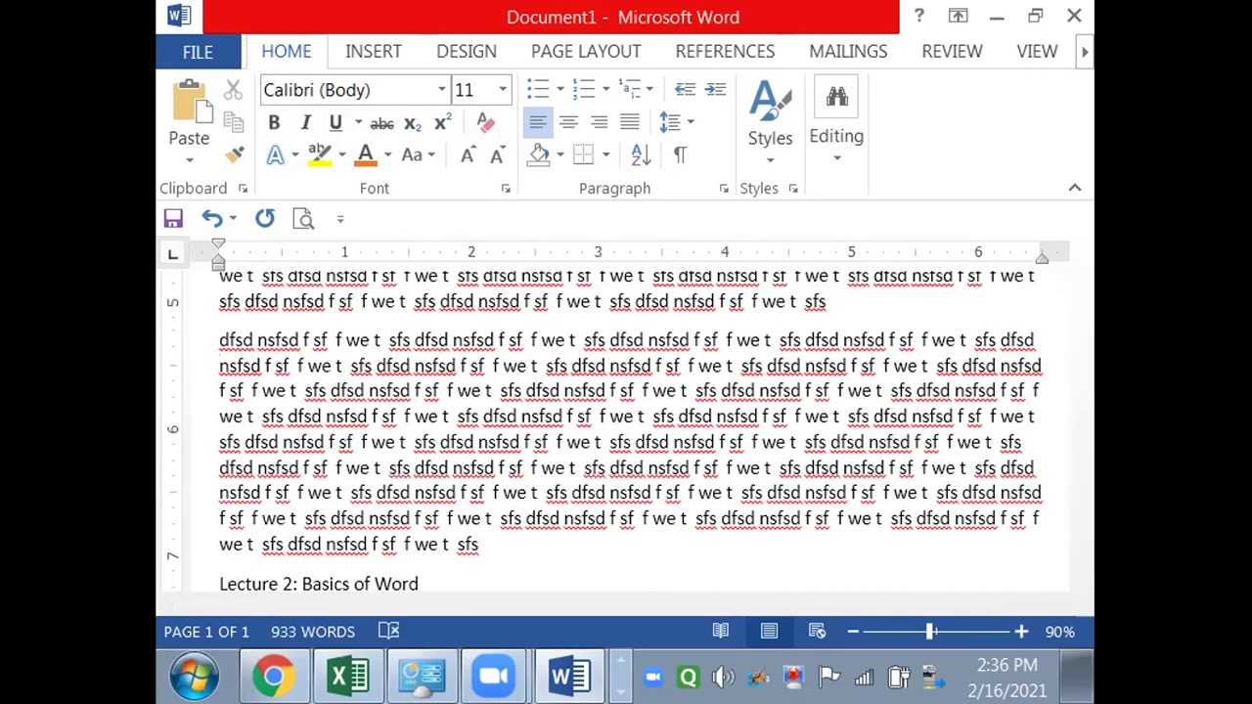
pyautogui.press('Return')
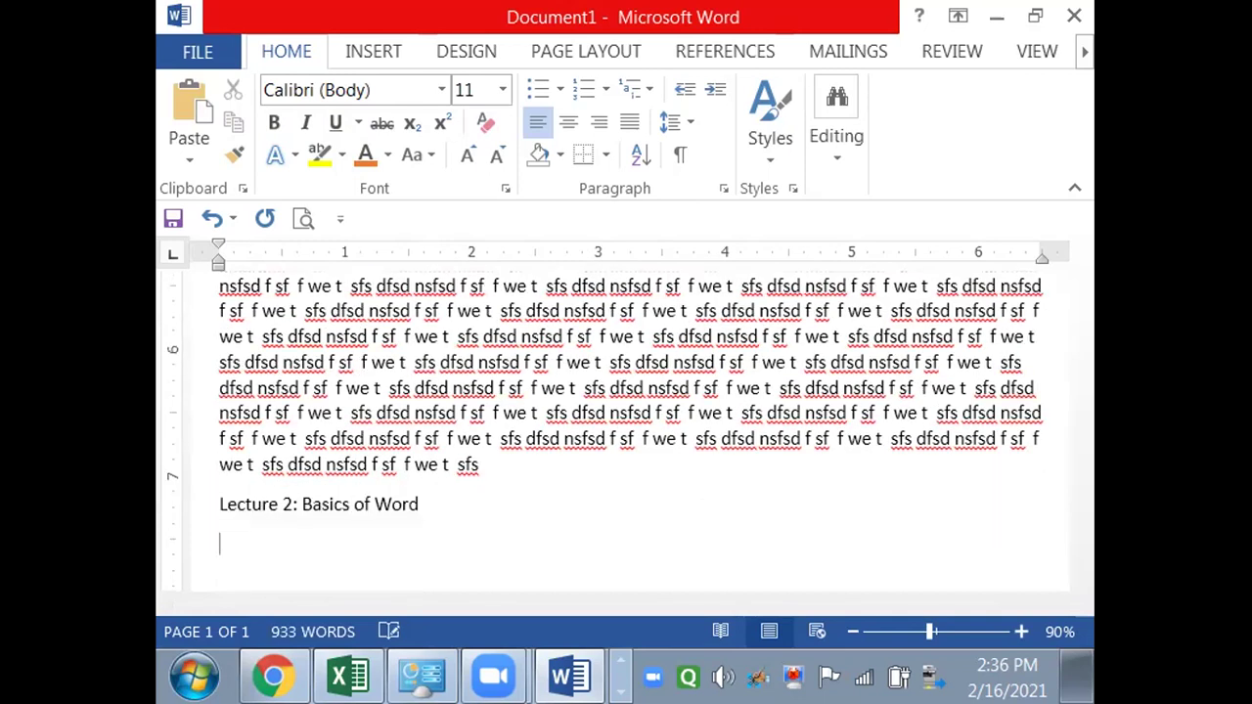
pyautogui.hotkey('ctrl', 'v')
pyautogui.hotkey('ctrl', 'v')
pyautogui.hotkey('ctrl', 'v')
pyautogui.hotkey('ctrl', 'v')
pyautogui.hotkey('ctrl', 'v')
pyautogui.hotkey('ctrl', 'v')
pyautogui.hotkey('ctrl', 'v')
pyautogui.hotkey('ctrl', 'v')
pyautogui.hotkey('ctrl', 'v')
pyautogui.hotkey('ctrl', 'v')
pyautogui.hotkey('ctrl', 'v')
pyautogui.hotkey('ctrl', 'v')
pyautogui.hotkey('ctrl', 'v')
pyautogui.hotkey('ctrl', 'v')
pyautogui.hotkey('ctrl', 'v')
pyautogui.hotkey('ctrl', 'v')
pyautogui.hotkey('ctrl', 'v')
pyautogui.hotkey('ctrl', 'v')
pyautogui.hotkey('ctrl', 'v')
pyautogui.hotkey('ctrl', 'v')
pyautogui.hotkey('ctrl', 'v')
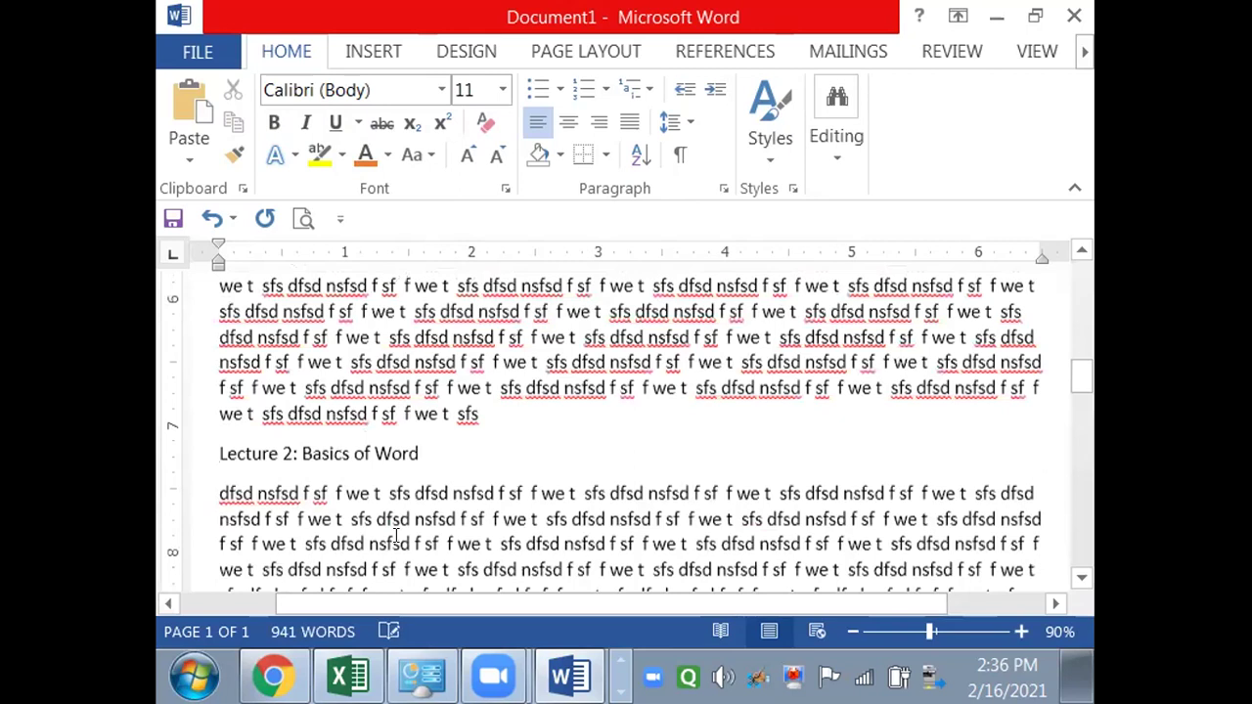
pyautogui.press('Return')
pyautogui.hotkey('ctrl', 'v')
pyautogui.hotkey('ctrl', 'v')
pyautogui.hotkey('ctrl', 'v')
pyautogui.hotkey('ctrl', 'v')
pyautogui.hotkey('ctrl', 'v')
pyautogui.hotkey('ctrl', 'v')
pyautogui.hotkey('ctrl', 'v')
pyautogui.hotkey('ctrl', 'v')
pyautogui.hotkey('ctrl', 'v')
pyautogui.hotkey('ctrl', 'v')
pyautogui.hotkey('ctrl', 'v')
pyautogui.hotkey('ctrl', 'v')
pyautogui.hotkey('ctrl', 'v')
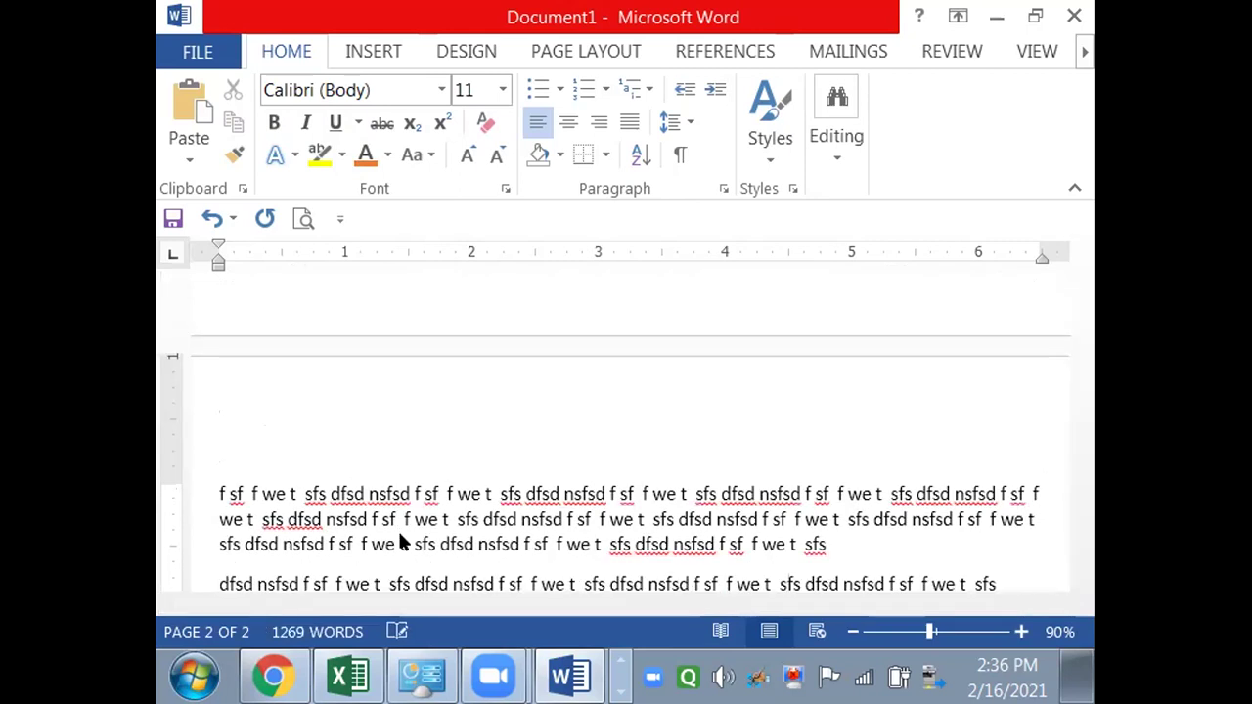
pyautogui.hotkey('ctrl', 'v')
pyautogui.hotkey('ctrl', 'v')
pyautogui.hotkey('ctrl', 'v')
pyautogui.hotkey('ctrl', 'v')
pyautogui.hotkey('ctrl', 'v')
pyautogui.hotkey('ctrl', 'v')
pyautogui.hotkey('ctrl', 'v')
pyautogui.press('Return')
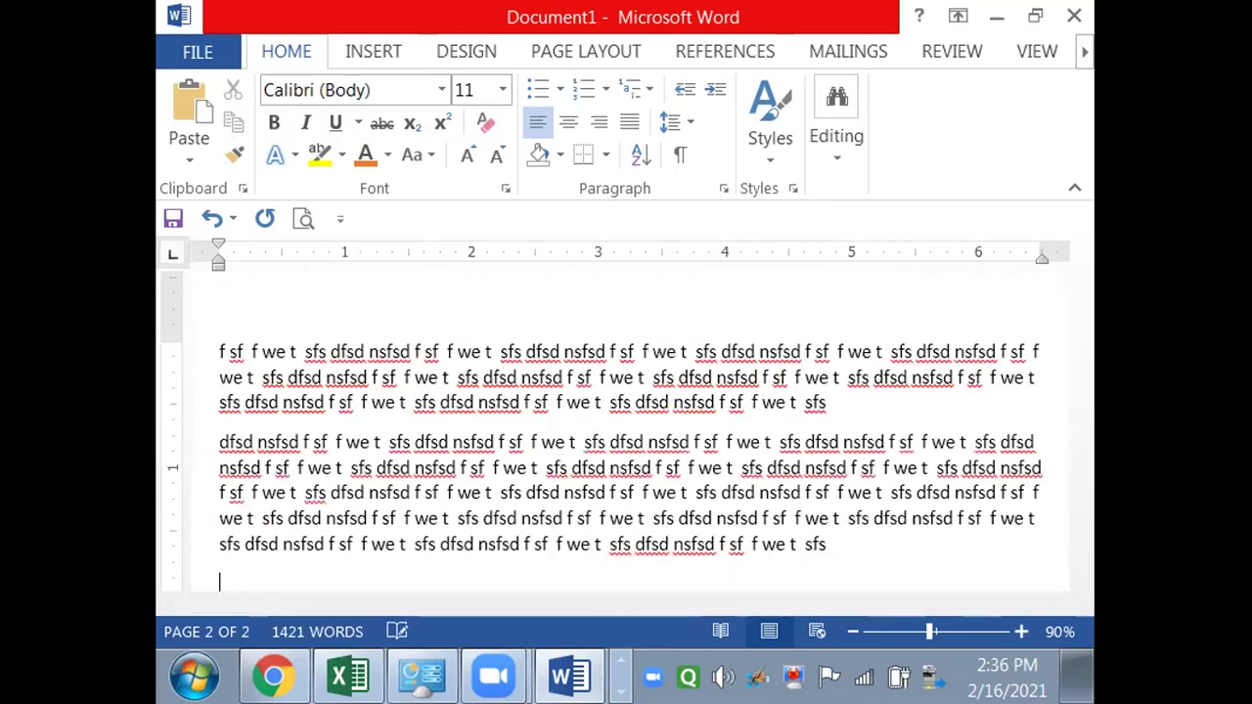
# - Add the subheading 'Lecture 3: Internet Basics' with pasted filler paragraphs, then zoom out to review
pyautogui.write('Lecture')
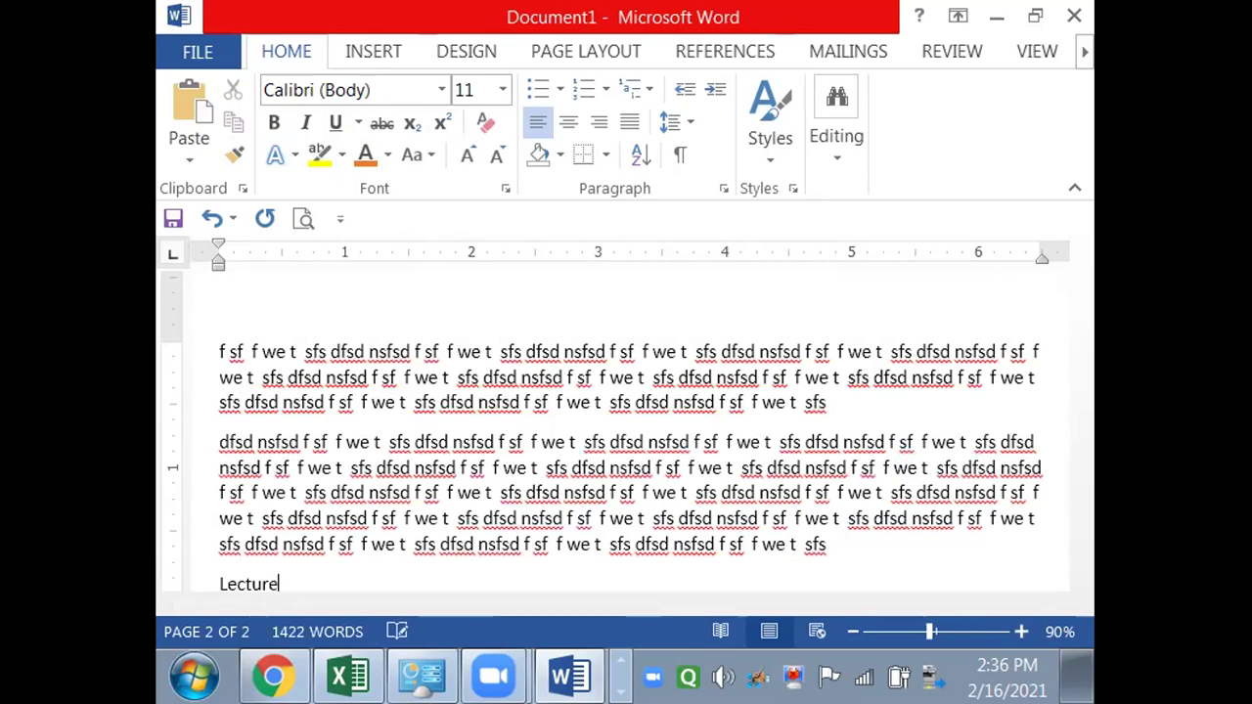
pyautogui.write(' 3: Int')
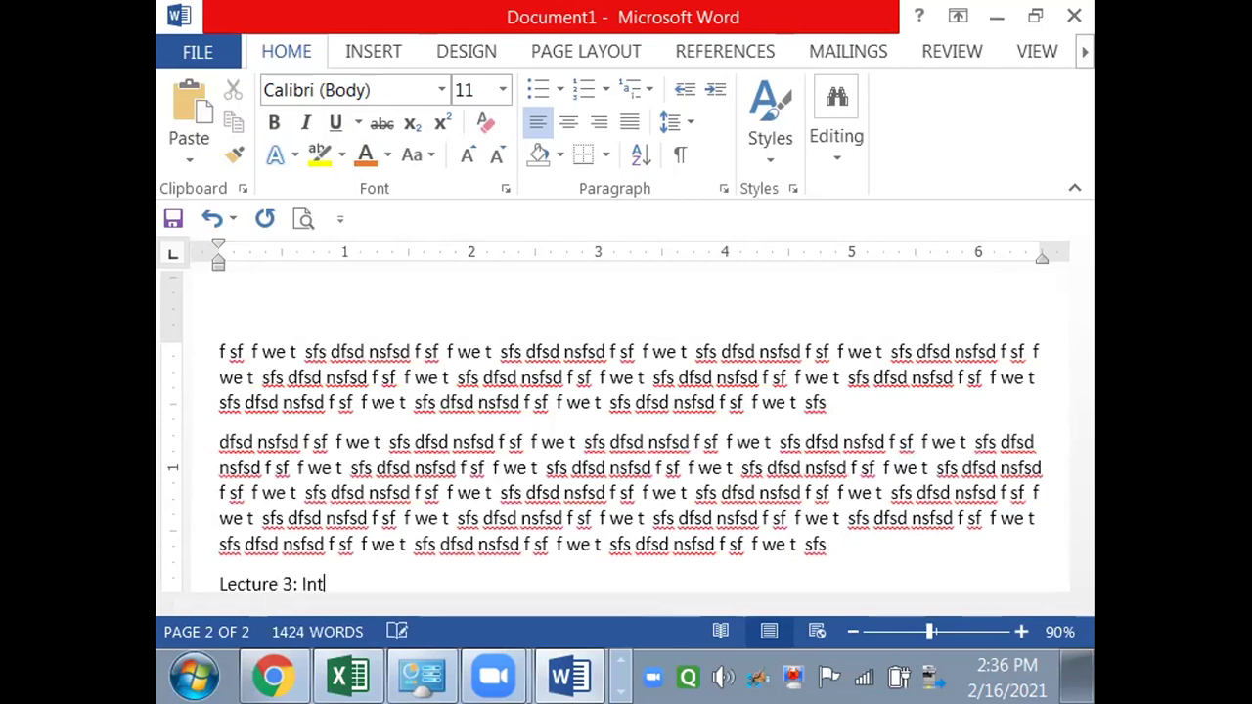
pyautogui.write('ernet Bas')
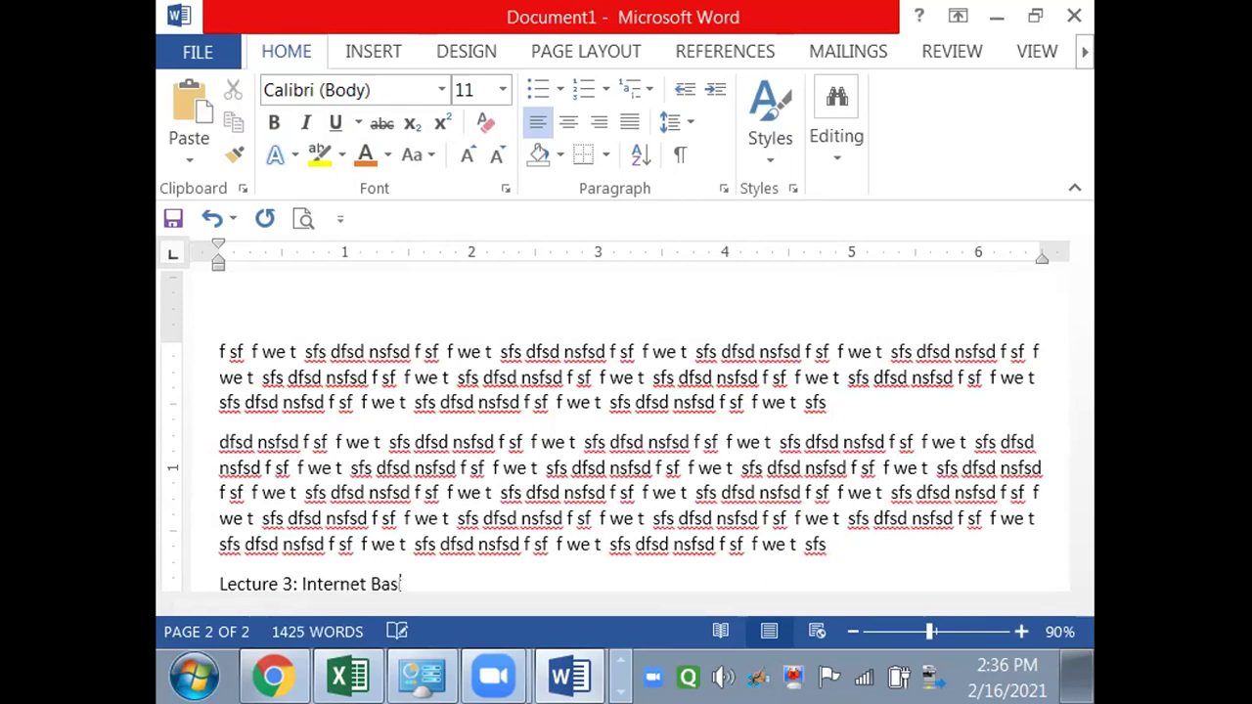
pyautogui.write('ics')
pyautogui.press('Return')
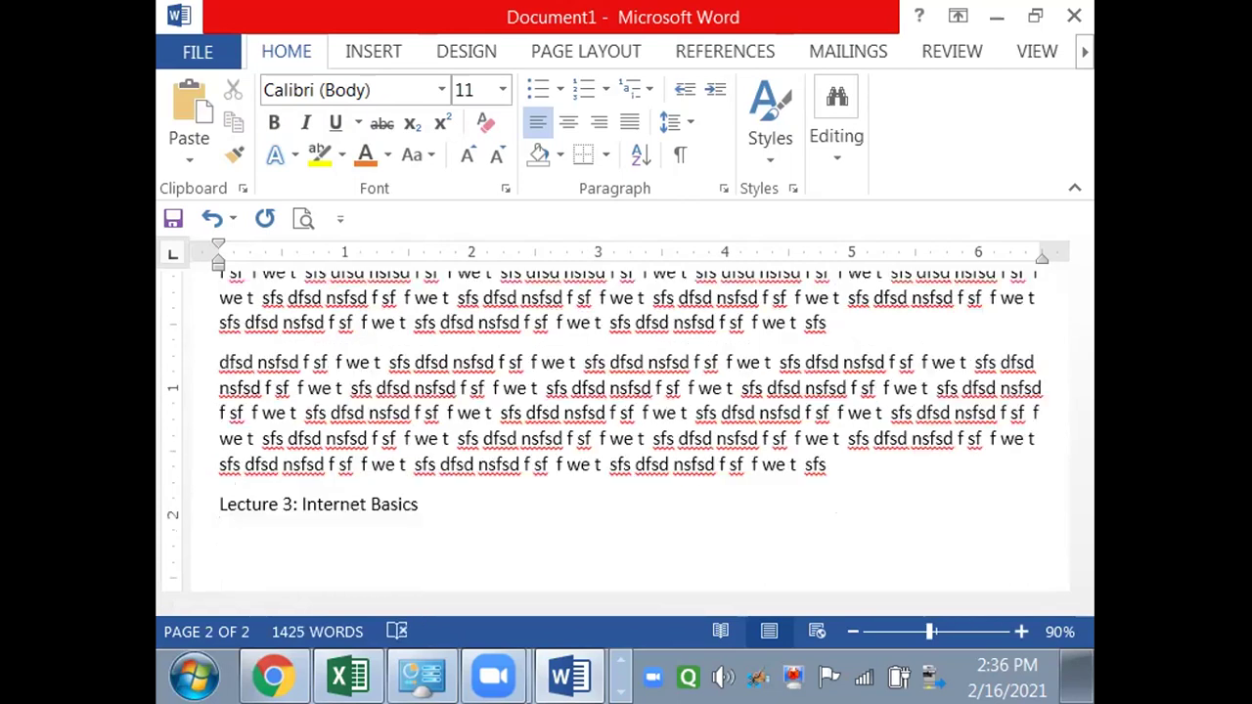
pyautogui.write('dfsd nsfsd f sf  f we t  sfs')
pyautogui.hotkey('ctrl', 'v')
pyautogui.press('Return')
pyautogui.write('dfsd nsfsd f sf  f we t  sfs')
pyautogui.hotkey('ctrl', 'v')
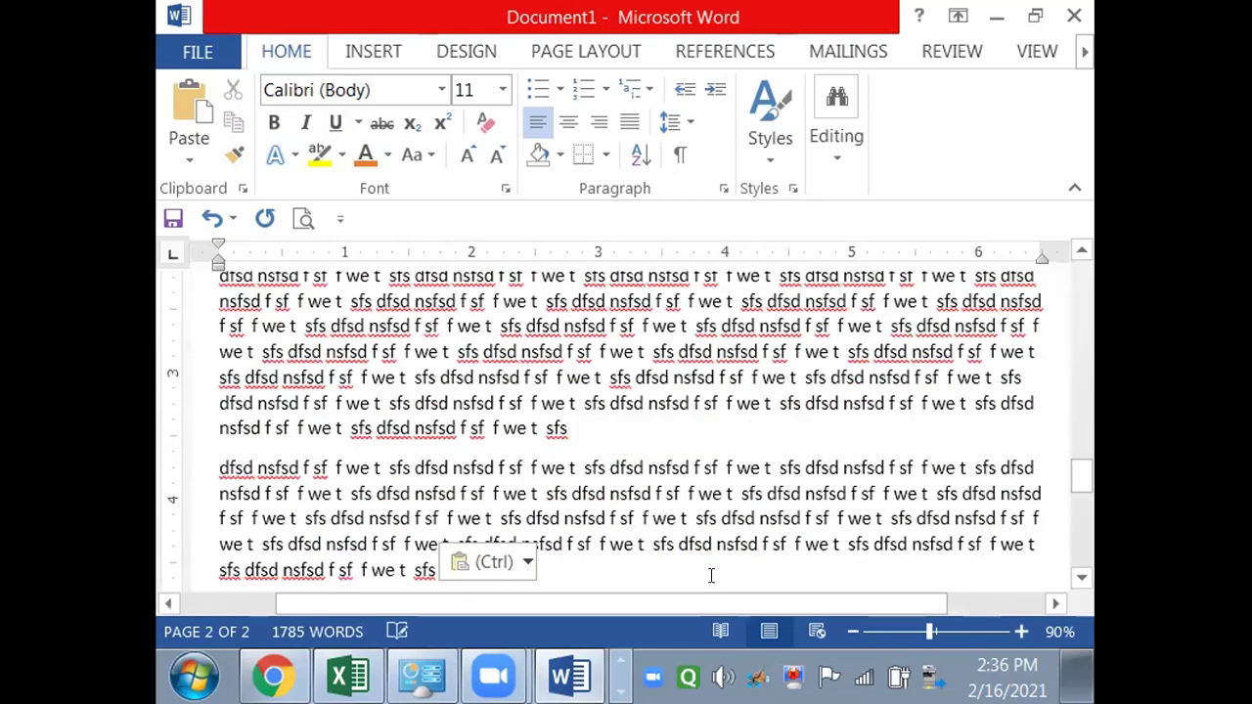
pyautogui.click(847, 631)
pyautogui.click(847, 631)
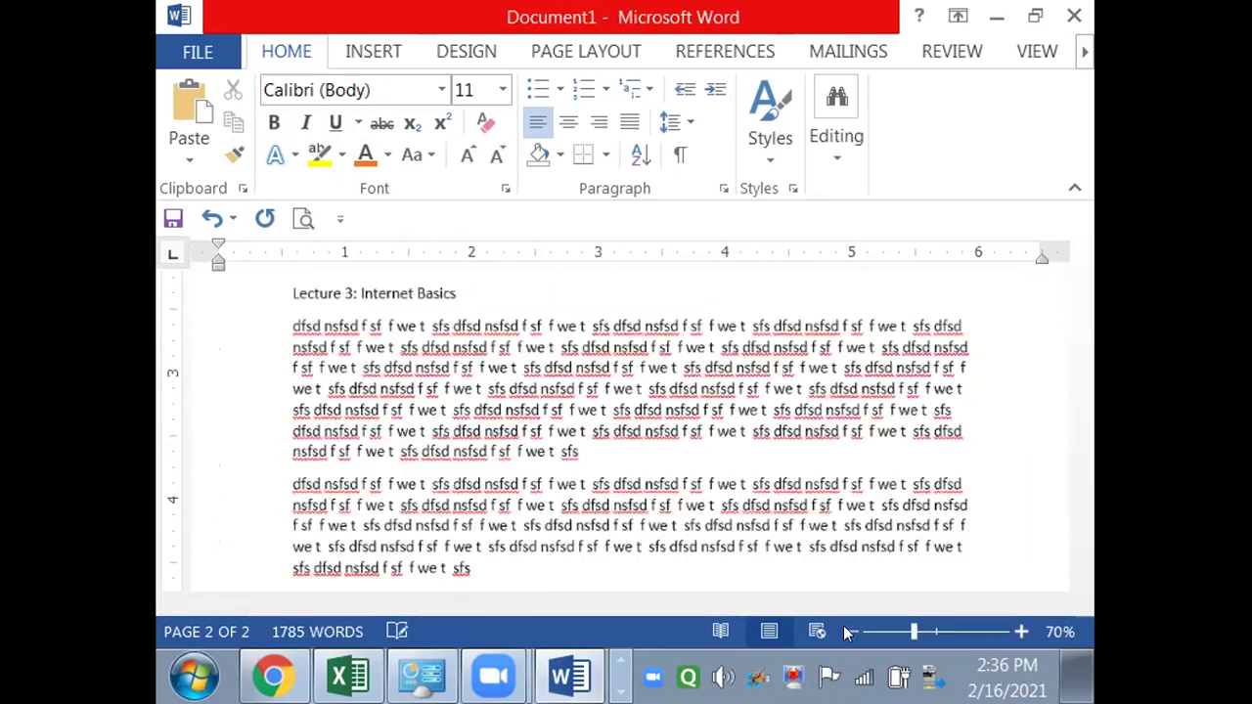
pyautogui.click(847, 631)
pyautogui.click(847, 631)
pyautogui.keyDown('ctrl'); pyautogui.scroll(-1, 1057, 430); pyautogui.keyUp('ctrl')
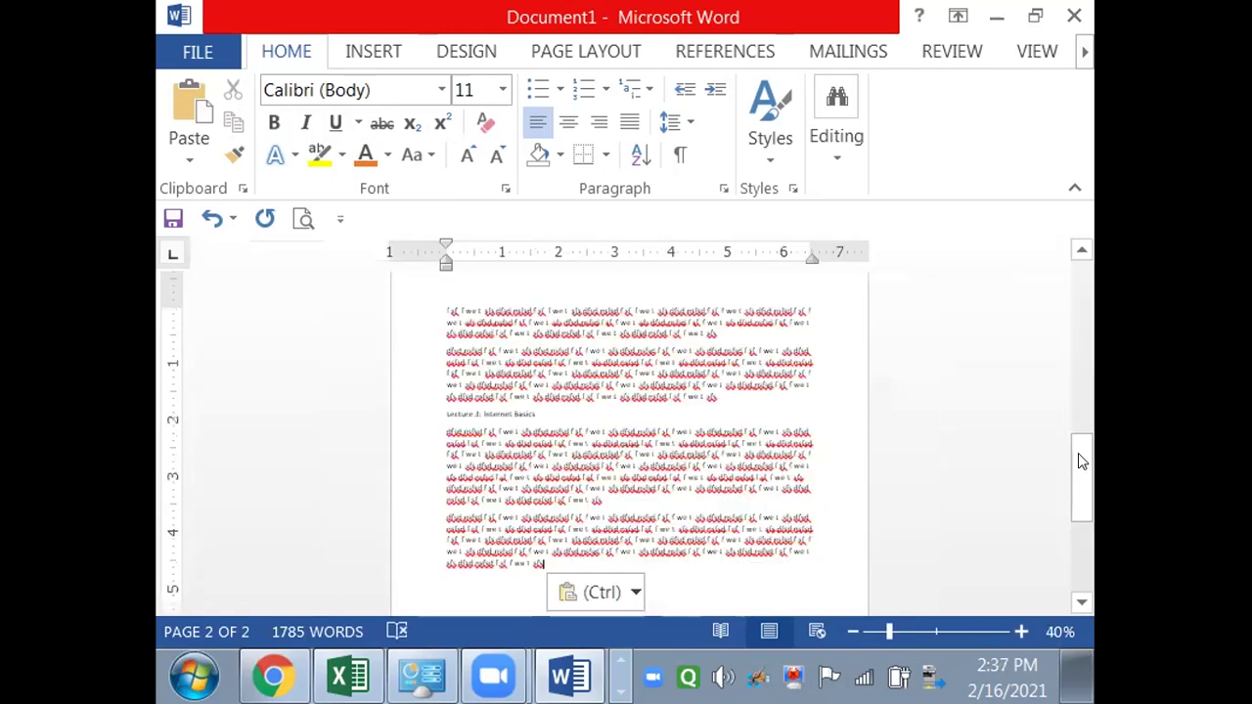
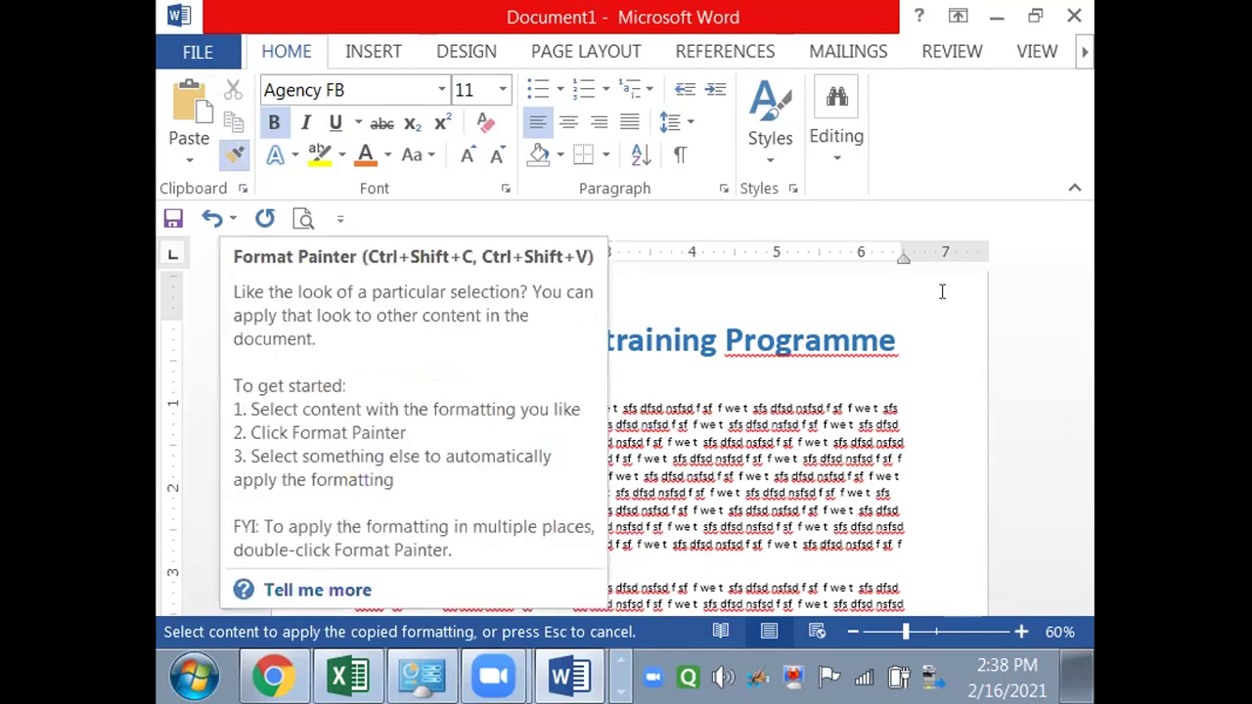
# - Paint the copied orange bold Agency FB style onto the 'Lecture 2: Basics of Word' heading
pyautogui.moveTo(1082, 287); pyautogui.dragTo(1081, 362)
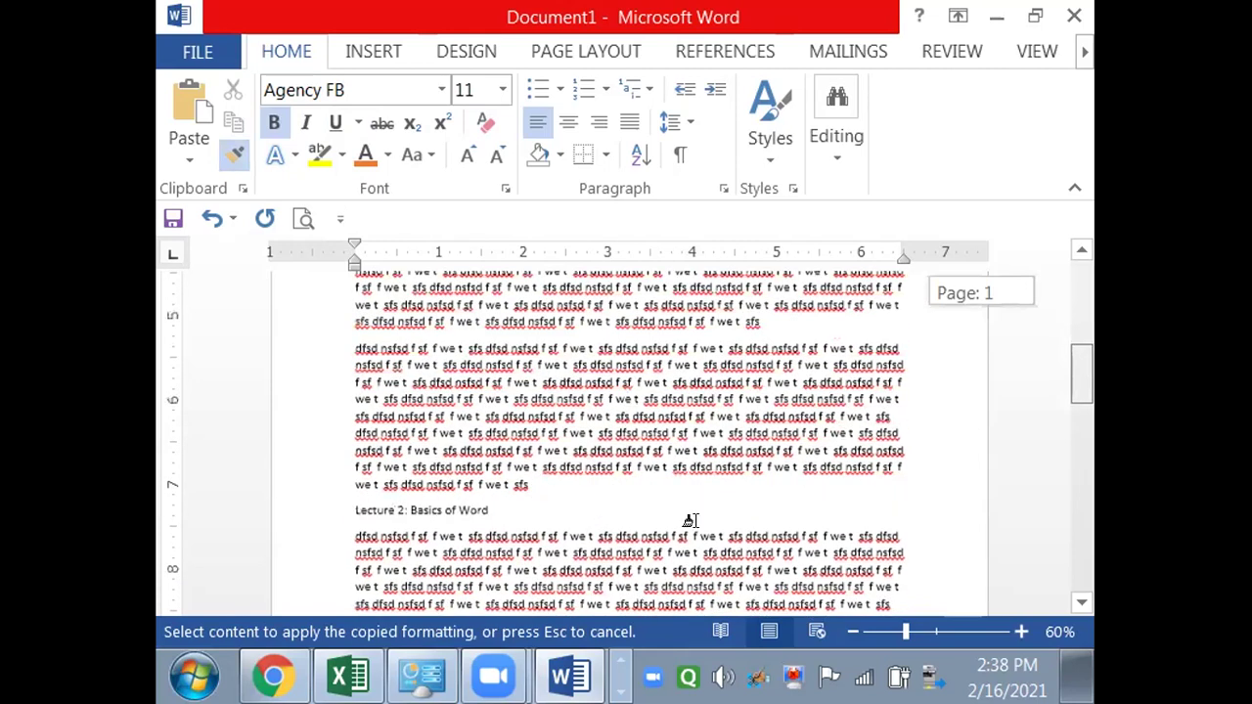
pyautogui.moveTo(489, 510)
pyautogui.mouseDown()
pyautogui.moveTo(335, 519)
pyautogui.moveTo(352, 526)
pyautogui.mouseUp()
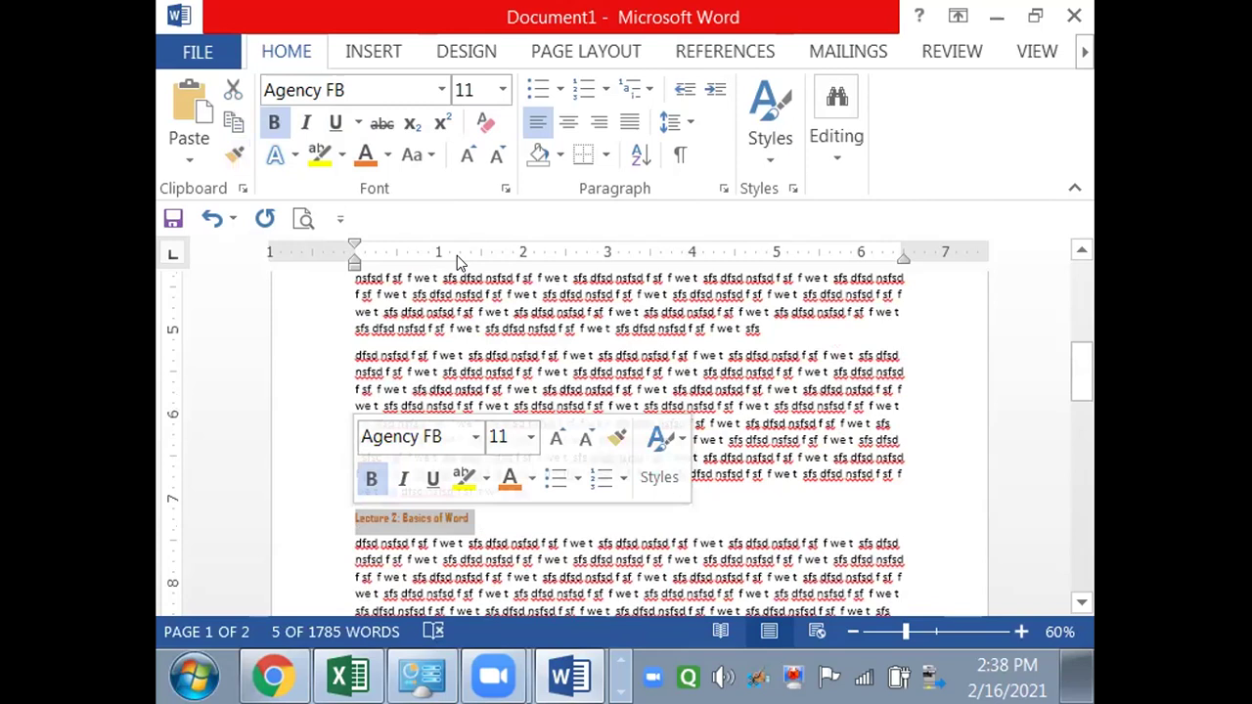
pyautogui.click(478, 591)
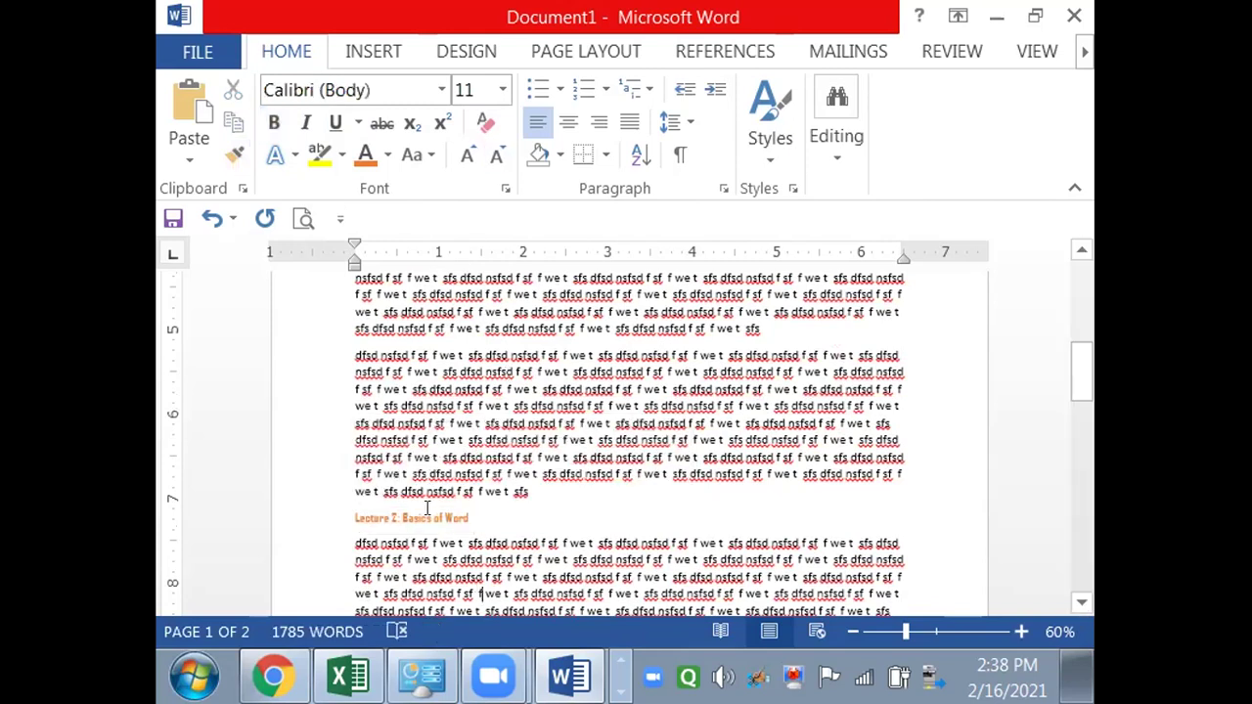
# - Copy the Lecture 2 heading's format and paint it onto 'Lecture 3: Internet Basics'
pyautogui.click(427, 510)
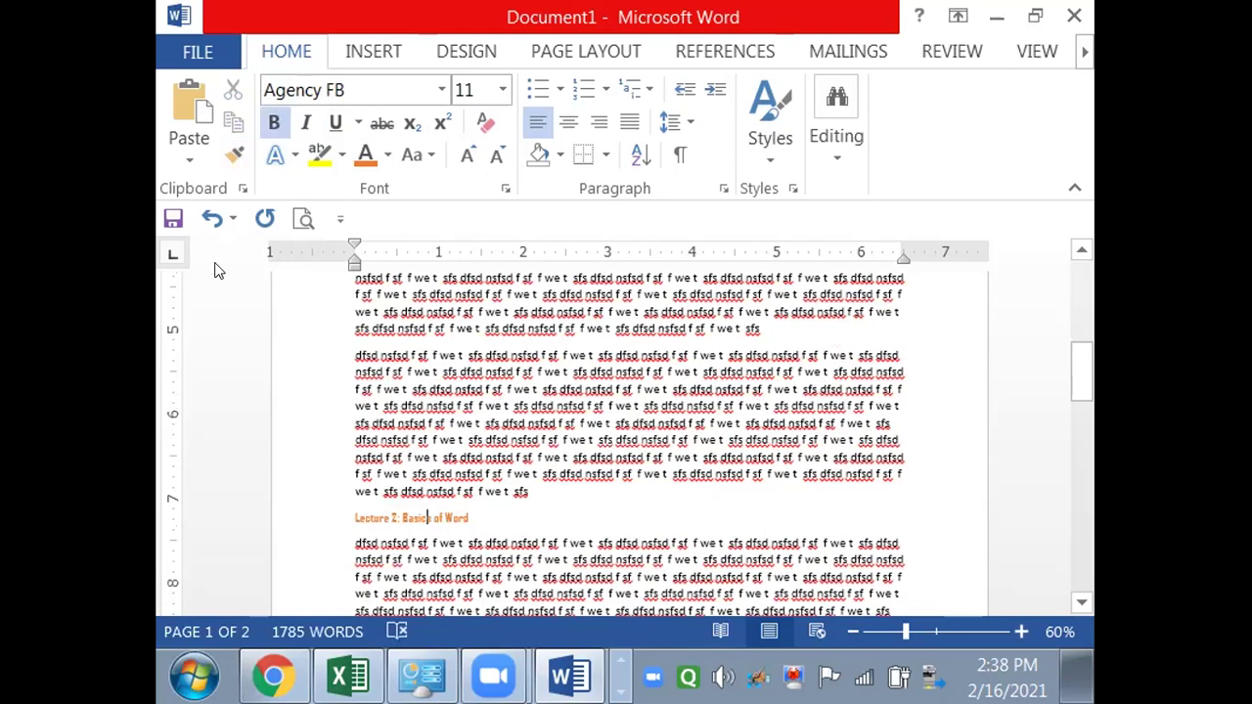
pyautogui.click(234, 151)
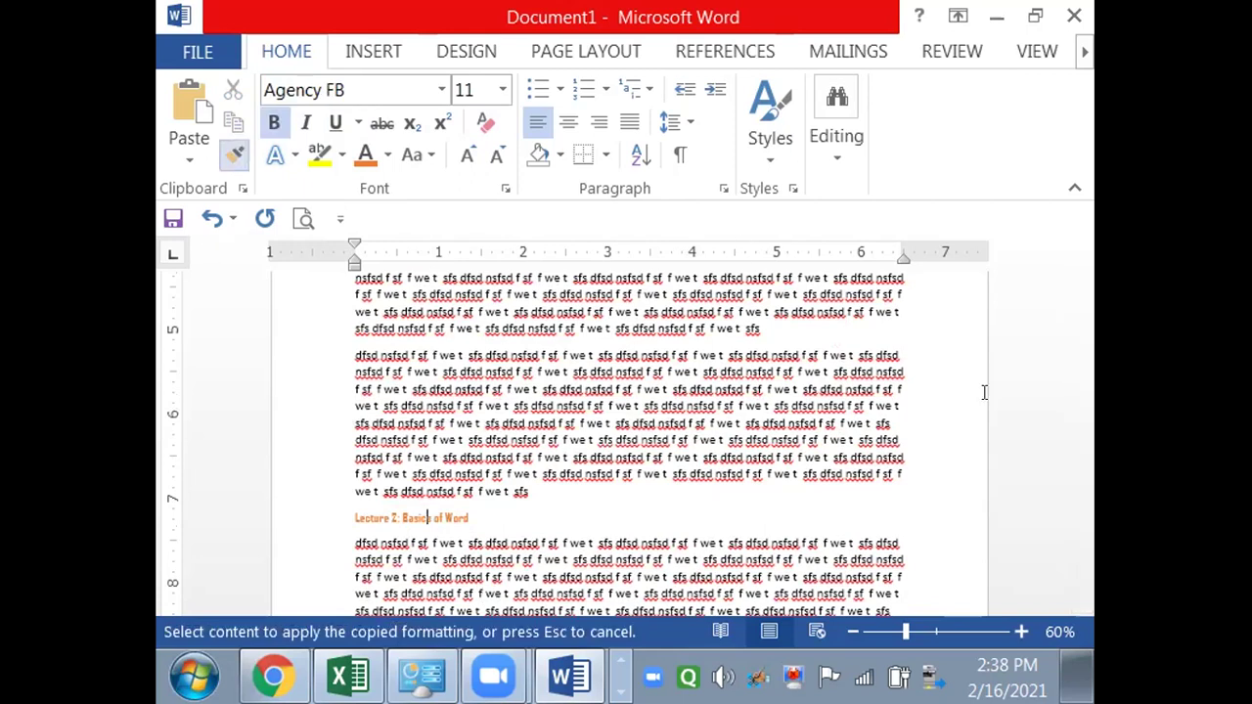
pyautogui.moveTo(1077, 366); pyautogui.dragTo(1080, 486)
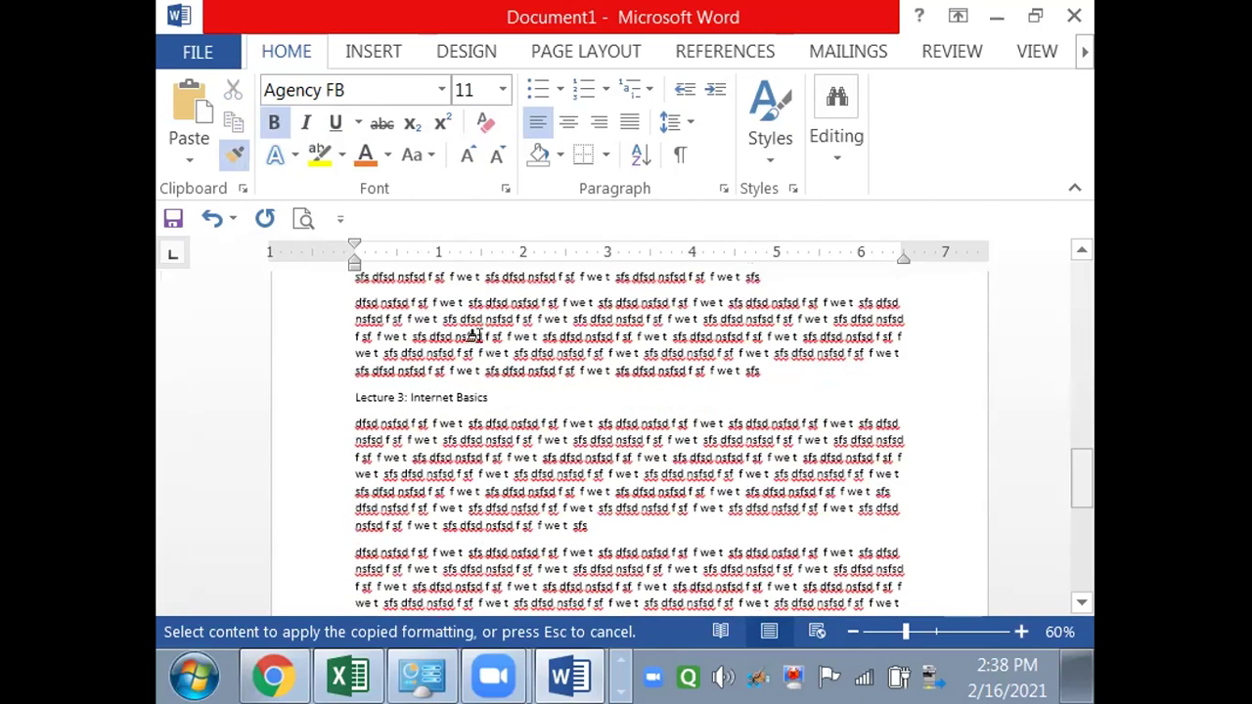
pyautogui.moveTo(481, 391)
pyautogui.mouseDown()
pyautogui.moveTo(337, 403)
pyautogui.moveTo(352, 409)
pyautogui.mouseUp()
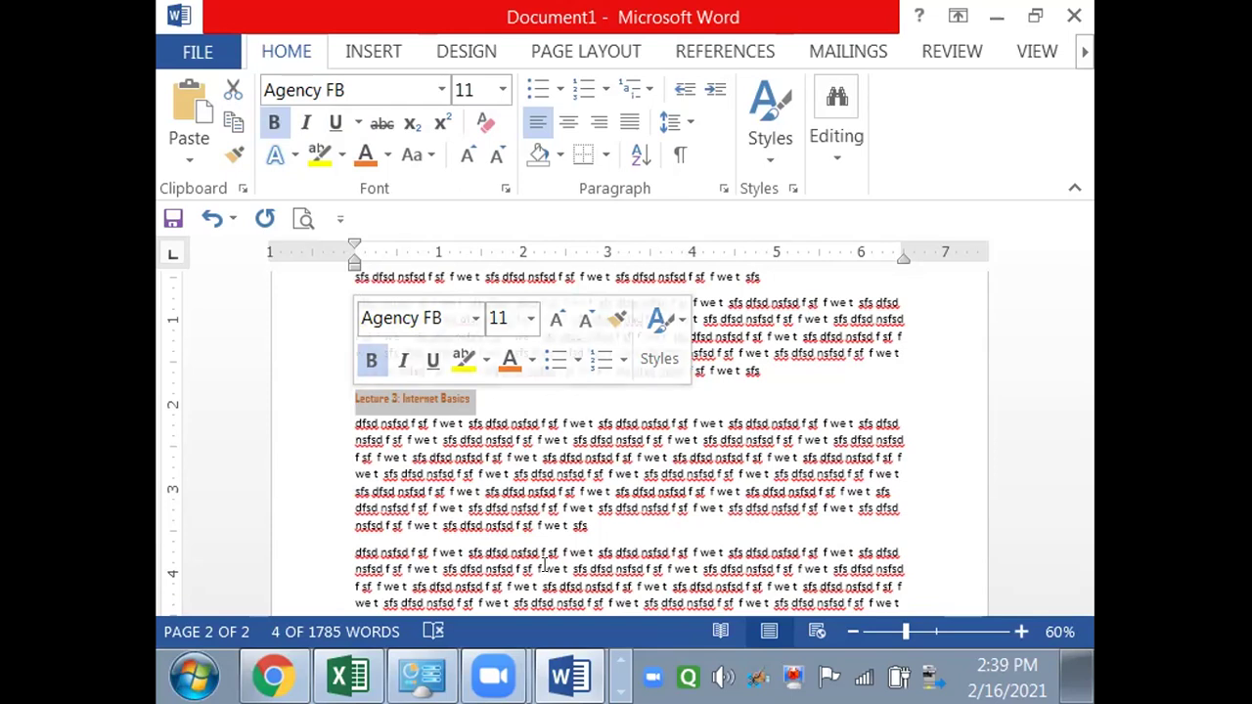
pyautogui.click(605, 553)
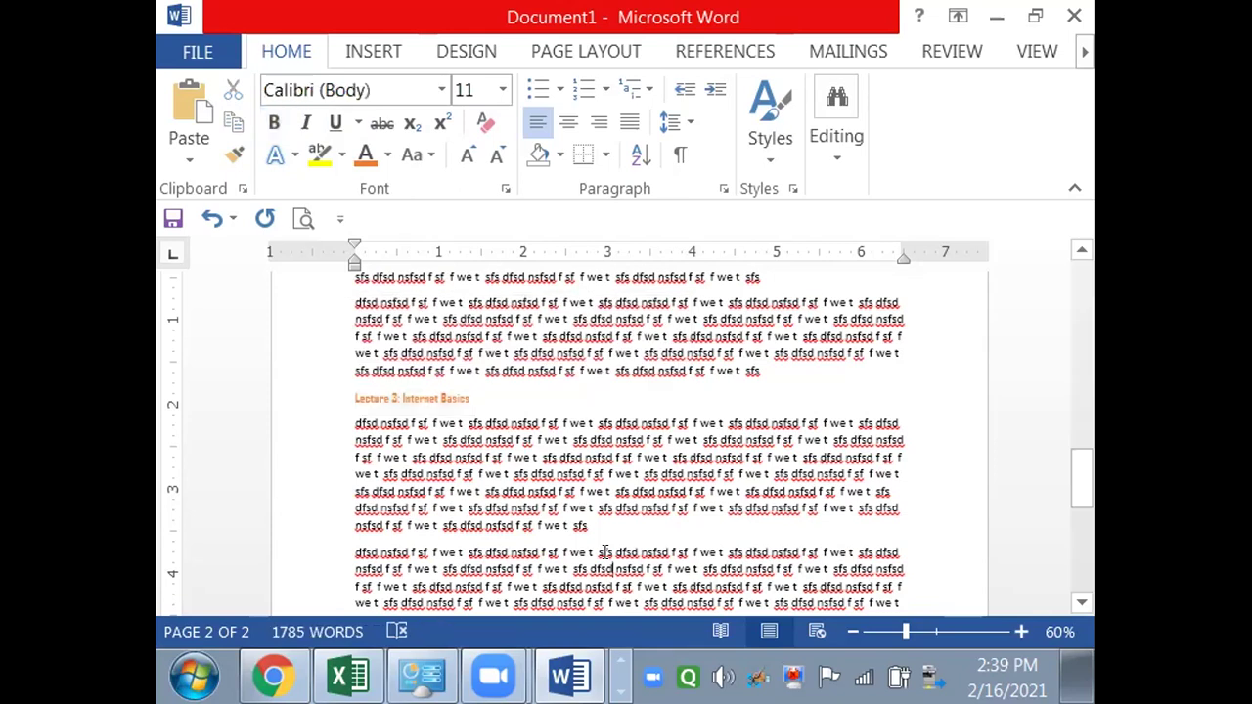
pyautogui.scroll(-1, 604, 553)
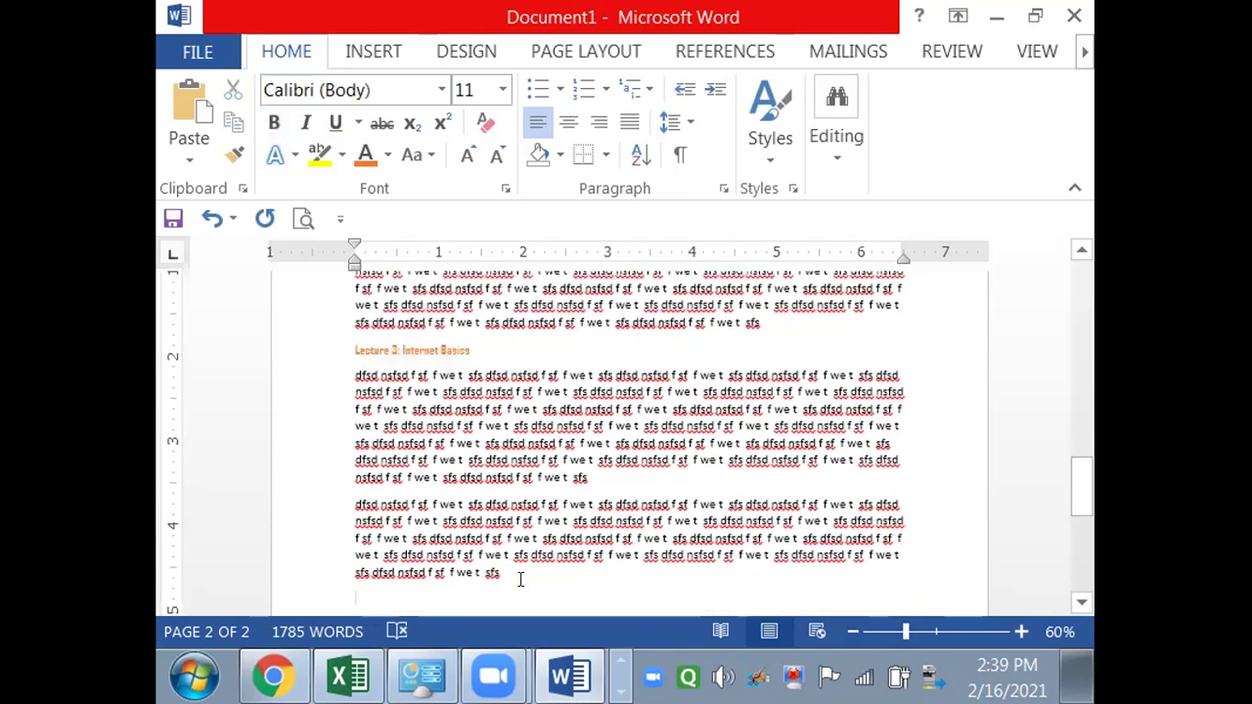
# - Type the heading 'Lecture 4: Advanced Excel' and paste three blocks of filler text beneath it
pyautogui.write('Lecture 4: Advanced Excel')
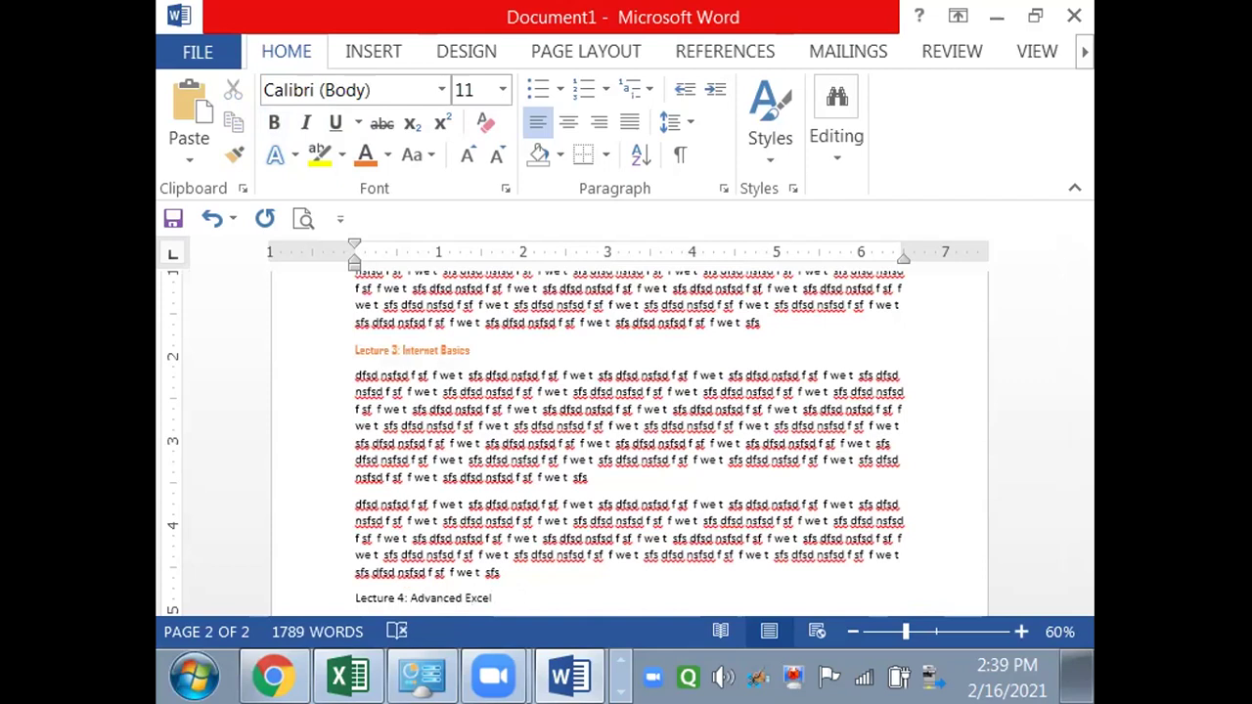
pyautogui.press('Return')
pyautogui.write('dfsd nsfsd f sf f we t sfs dfsd nsfsd f sf f we t sfs dfsd nsfsd f sf f we t sfs dfsd nsfsd f sf f we t sfs dfsd nsfsd f sf f we t sfs dfsd nsfsd f sf f we t sfs dfsd nsfsd f sf f we t sfs dfsd nsfsd f sf f we t sfs dfsd nsfsd f sf f we t sfs dfsd nsfsd f sf f we t sfs dfsd nsfsd f sf f we t sfs dfsd nsfsd f sf f we t sfs dfsd nsfsd f sf f we t sfs dfsd nsfsd f sf f we t sfs dfsd nsfsd f sf f we t sfs dfsd nsfsd f sf f we t sfs')
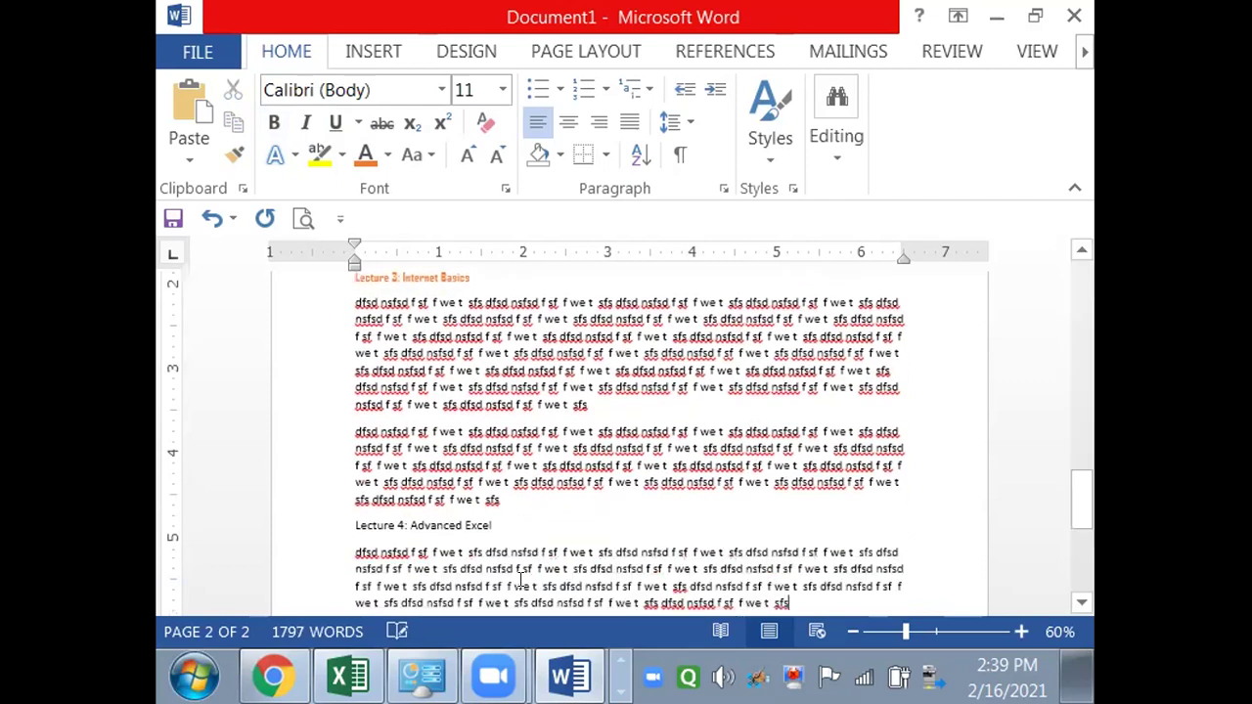
pyautogui.hotkey('ctrl', 'v')
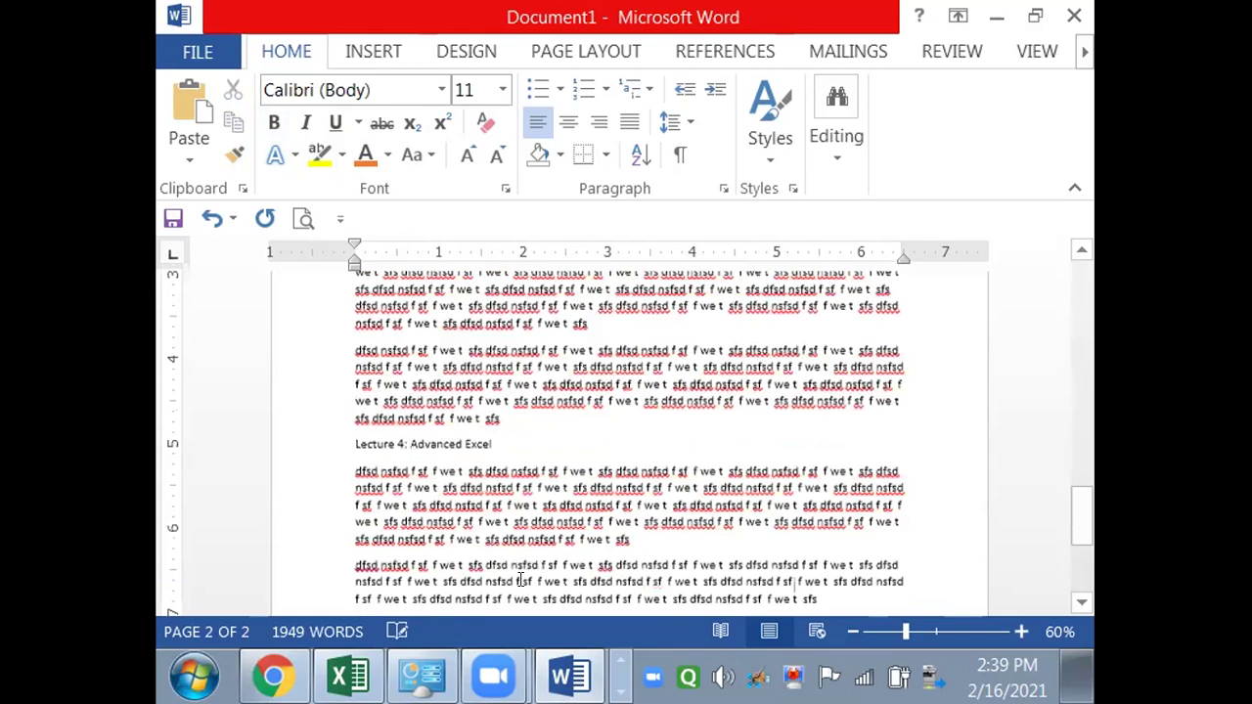
pyautogui.hotkey('ctrl', 'v')
# - Start the next heading line with 'Lecture 5:'
pyautogui.press('Return')
pyautogui.write('Lecture 5:')
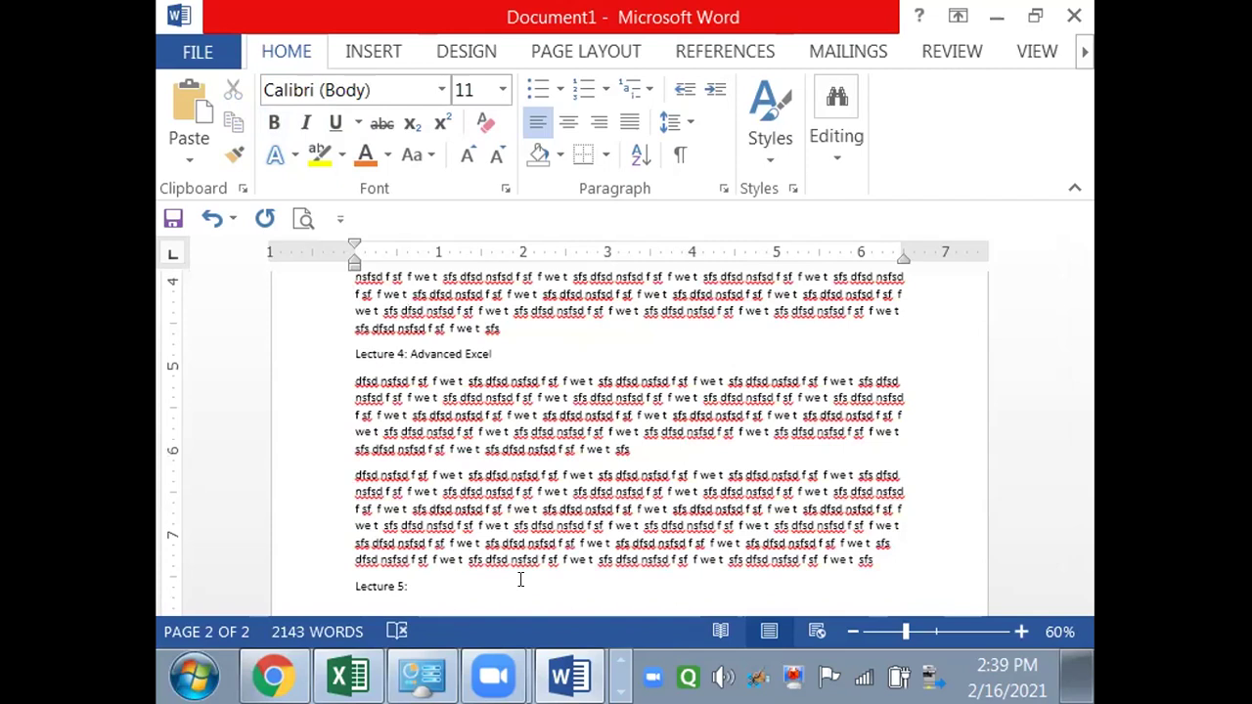
pyautogui.scroll(3, 520, 580)
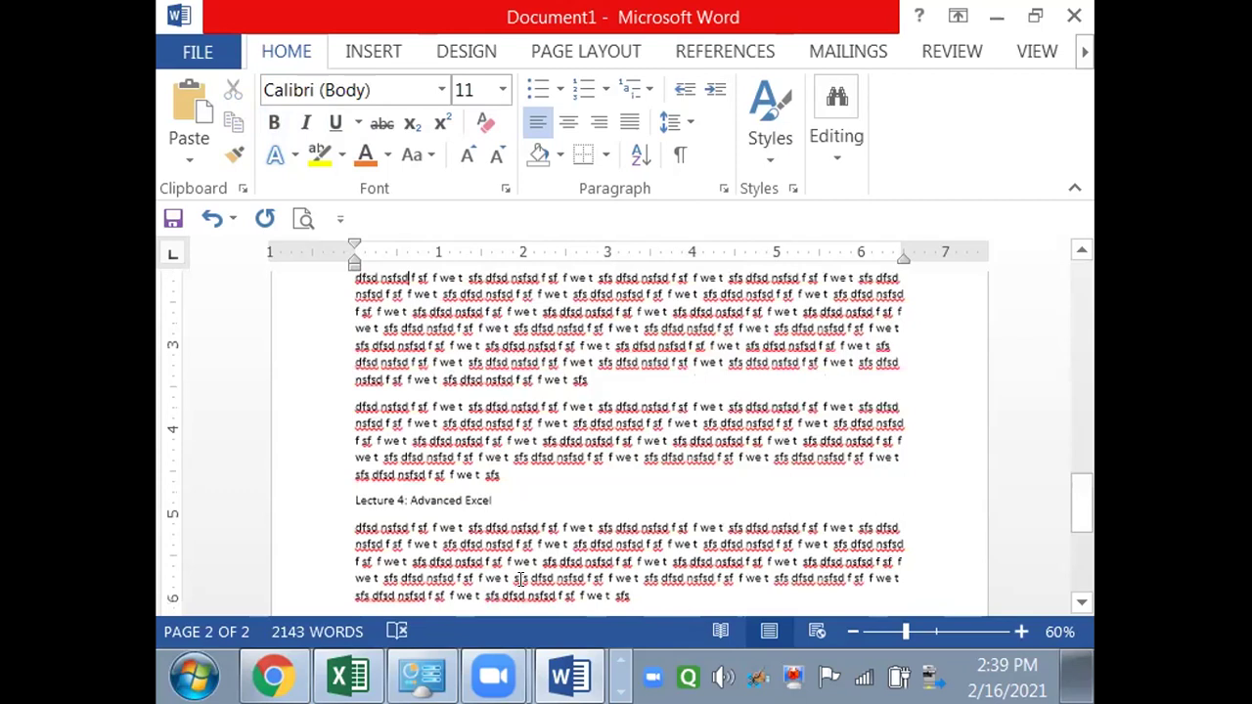
pyautogui.scroll(3, 520, 580)
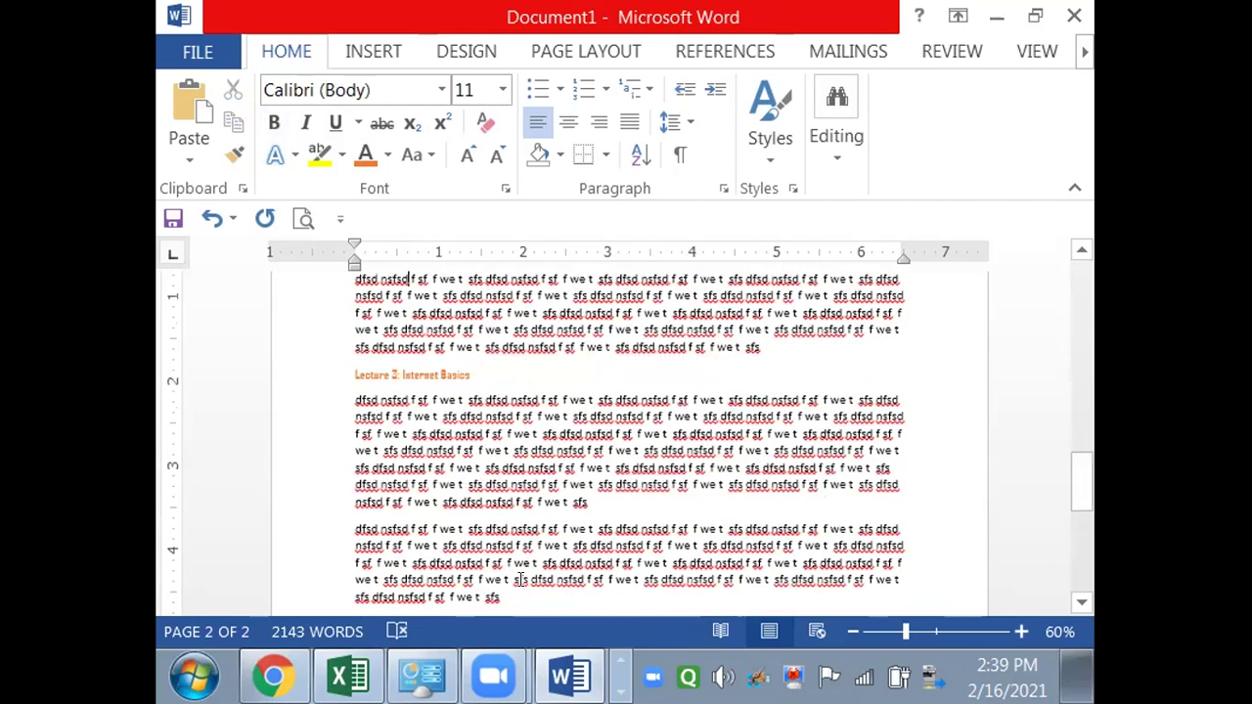
# - Paint the Lecture 3 heading style onto some body words, then undo that mistake
pyautogui.click(418, 369)
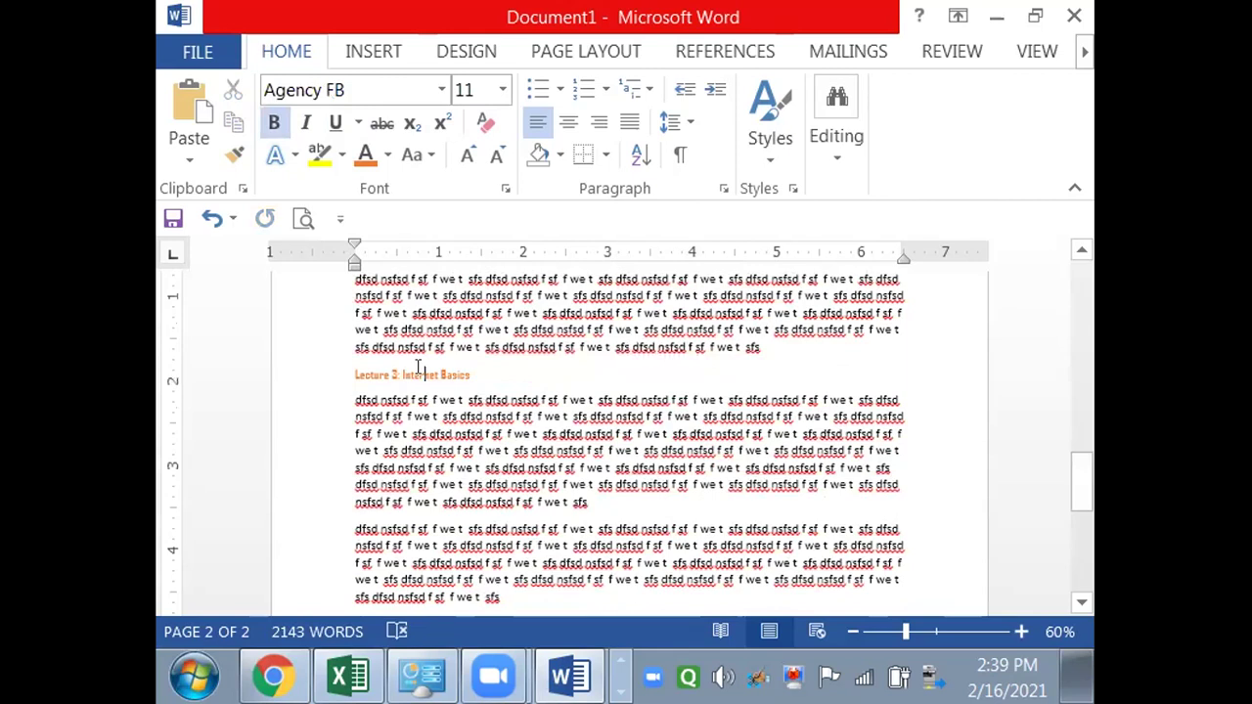
pyautogui.click(235, 157)
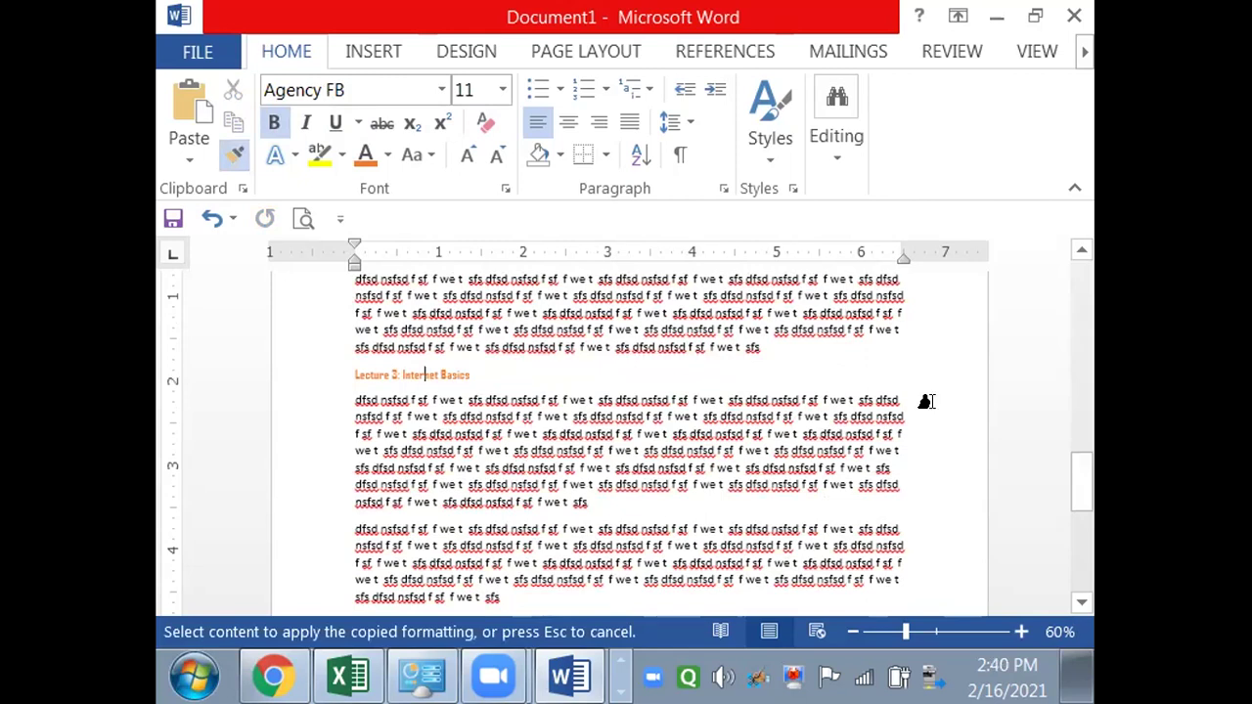
pyautogui.moveTo(1083, 481); pyautogui.dragTo(1080, 510)
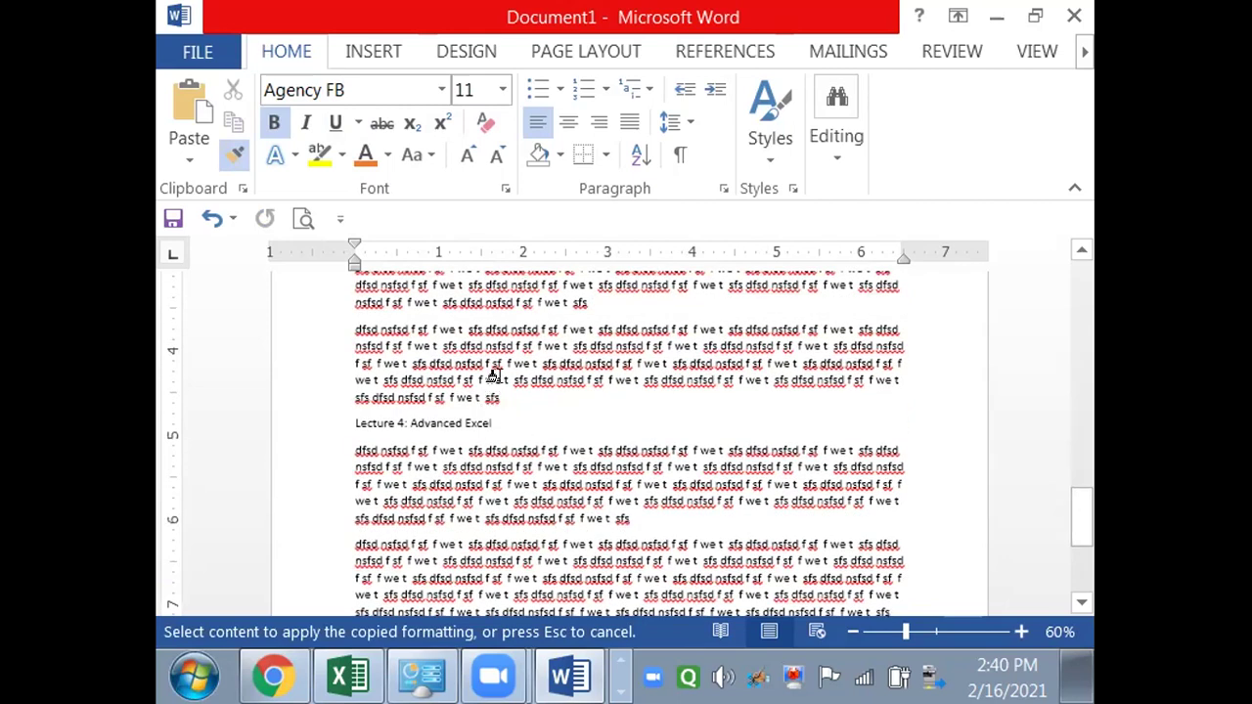
pyautogui.moveTo(513, 330)
pyautogui.mouseDown()
pyautogui.moveTo(567, 313)
pyautogui.moveTo(603, 331)
pyautogui.mouseUp()
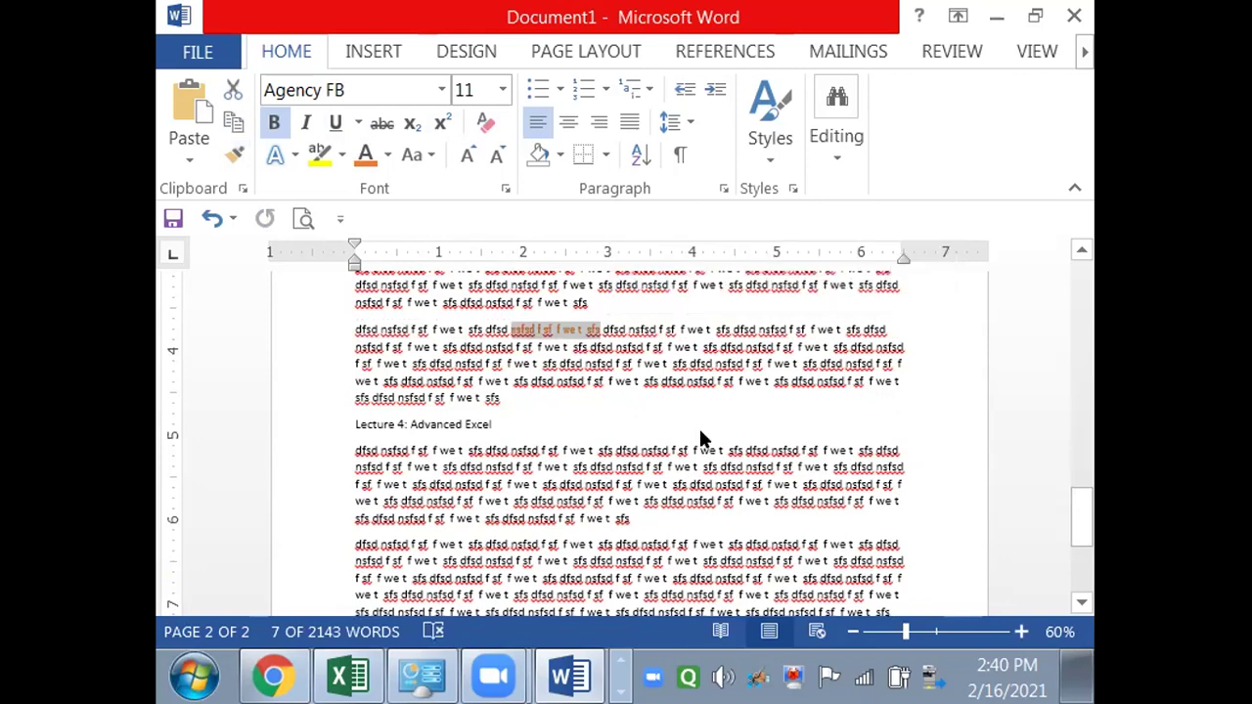
pyautogui.hotkey('ctrl', 'z')
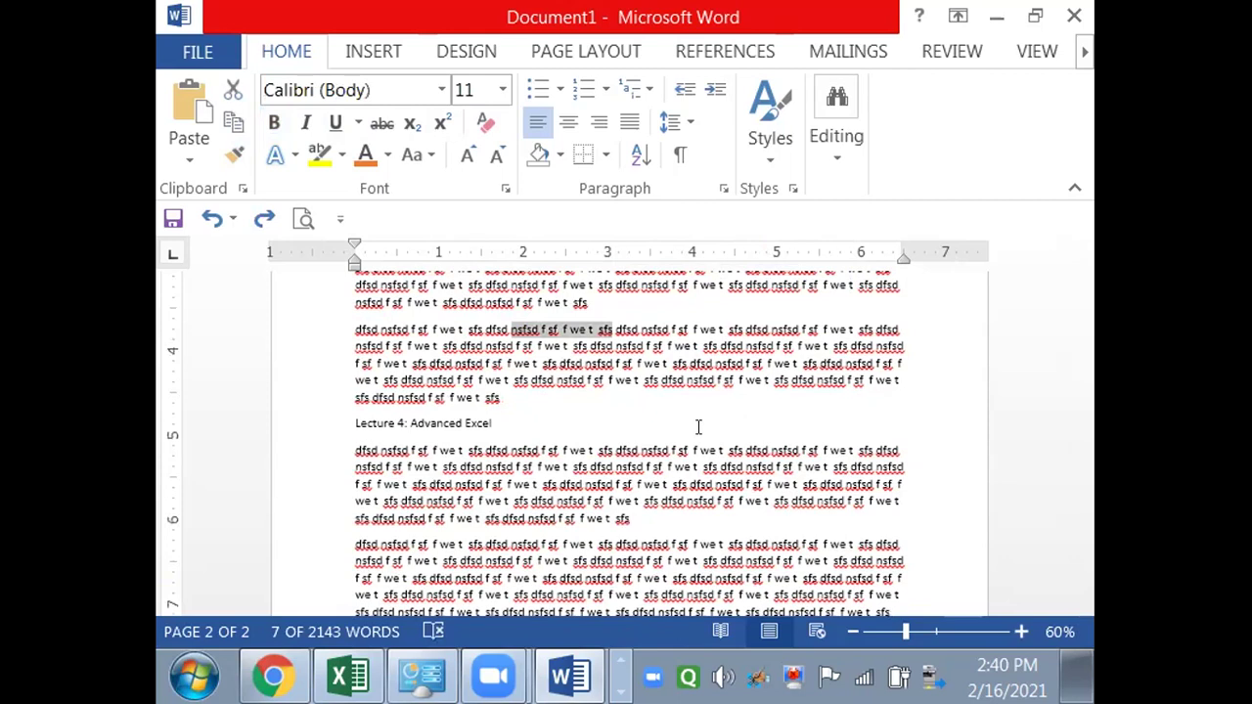
# - Paint plain Calibri body formatting from the Lecture 3 heading up through Lecture 2
pyautogui.moveTo(1080, 516); pyautogui.dragTo(1067, 441)
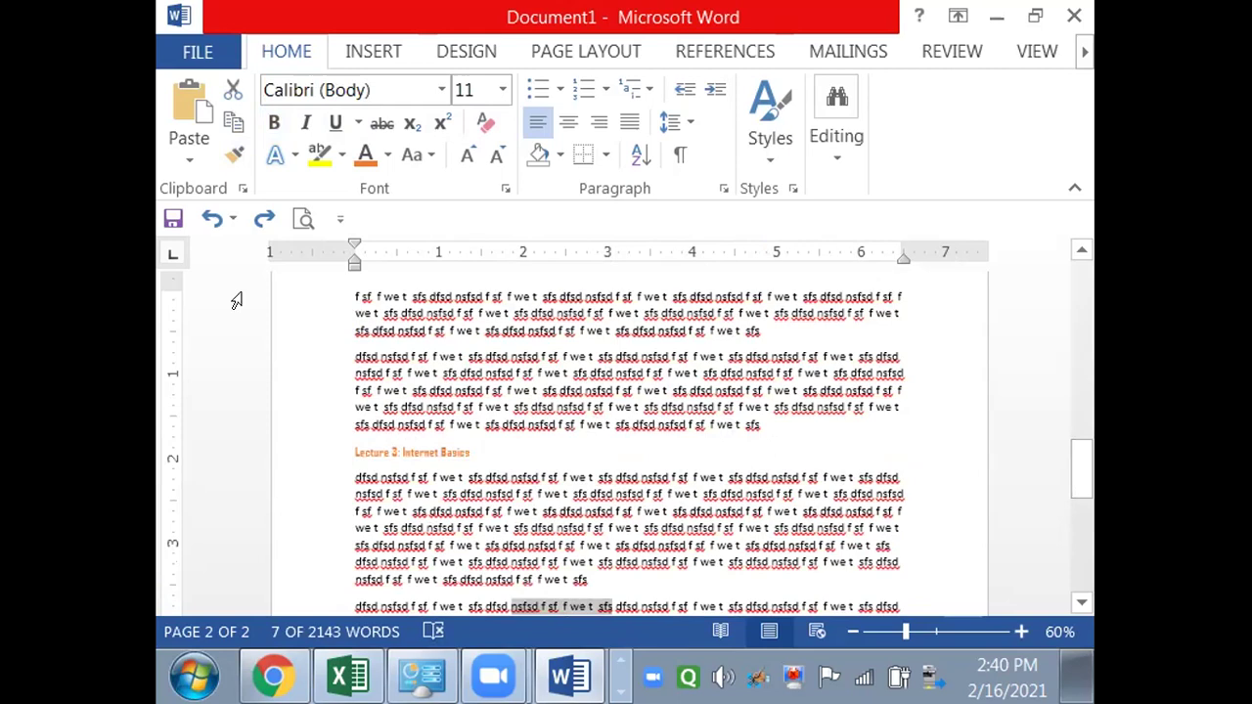
pyautogui.click(235, 155)
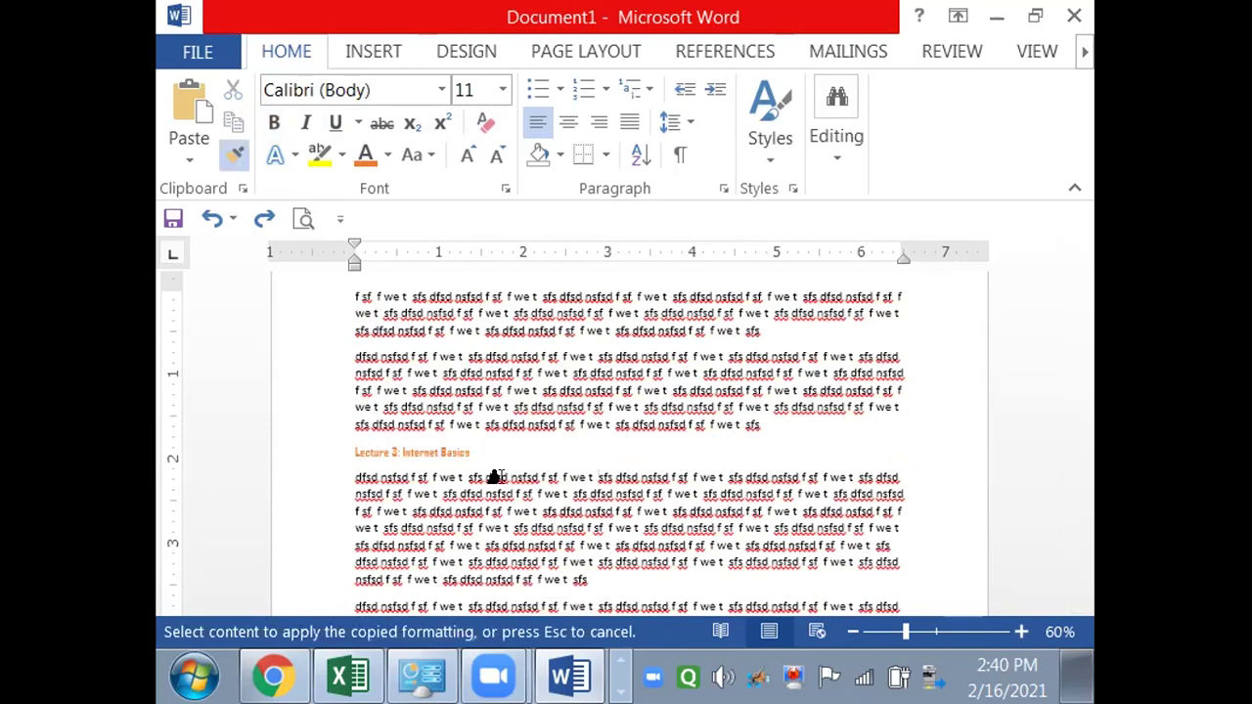
pyautogui.moveTo(479, 448); pyautogui.dragTo(316, 433)
pyautogui.moveTo(322, 300)
pyautogui.mouseDown()
pyautogui.moveTo(328, 260)
pyautogui.moveTo(349, 369)
pyautogui.moveTo(480, 410)
pyautogui.mouseUp()
pyautogui.scroll(5, 349, 369)
pyautogui.click(480, 409)
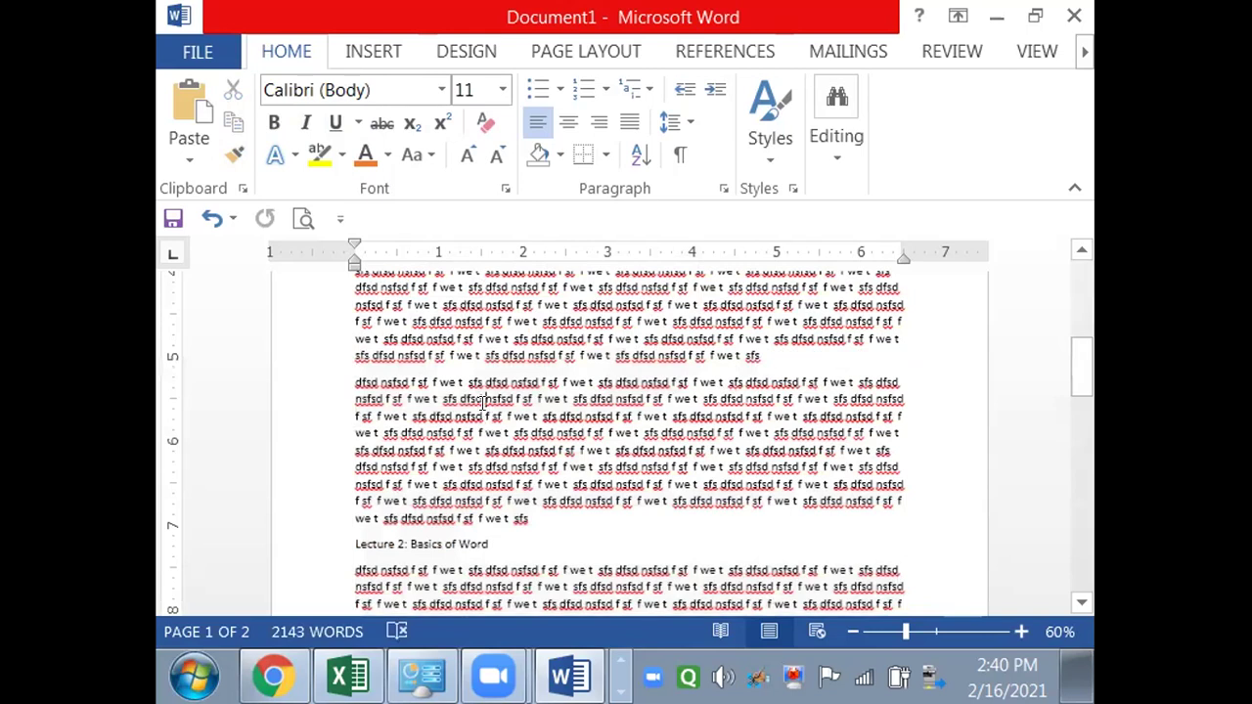
# - Undo the repainting, set the orange subtitle to size 16, and pick up its formatting
pyautogui.hotkey('ctrl', 'z')
pyautogui.scroll(1, 482, 403)
pyautogui.click(489, 336)
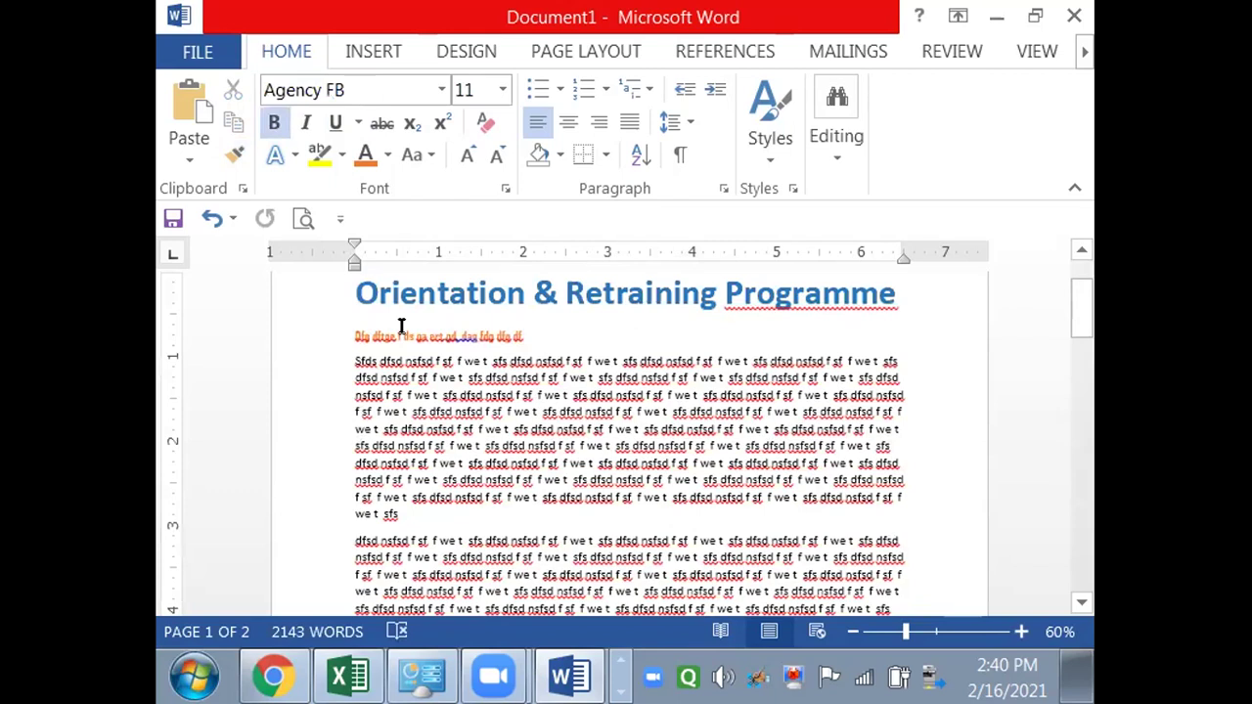
pyautogui.click(350, 336)
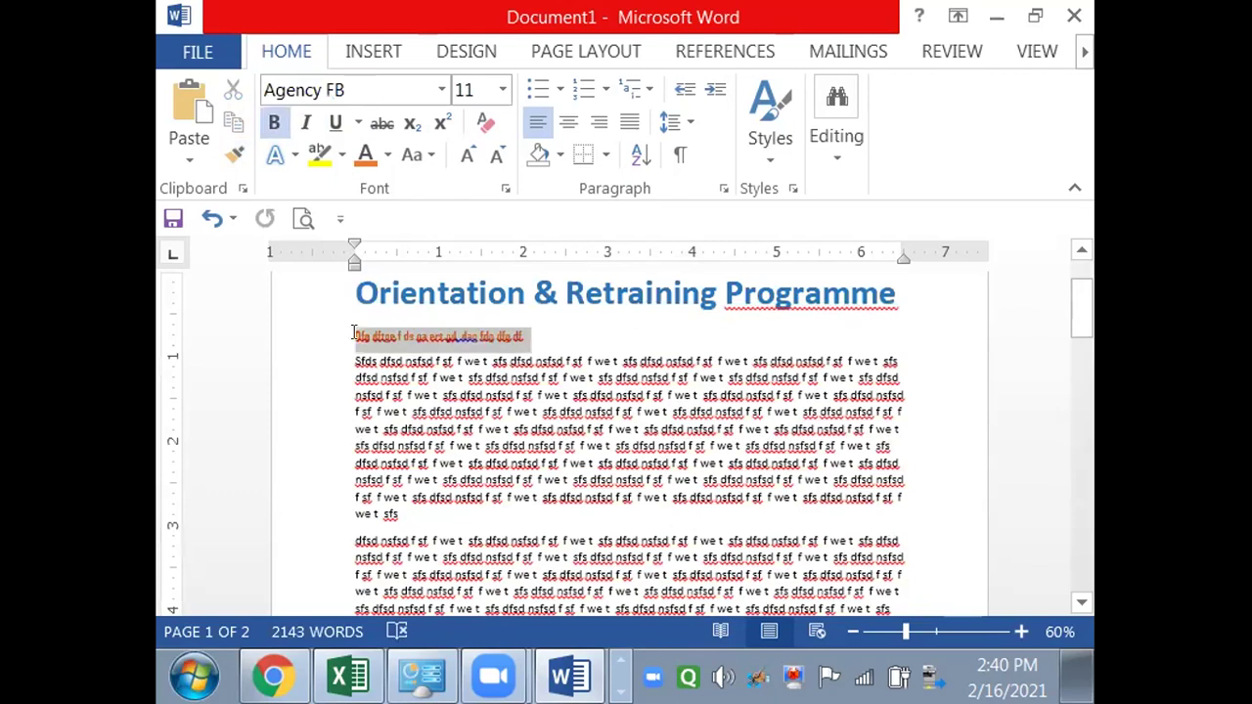
pyautogui.click(503, 89)
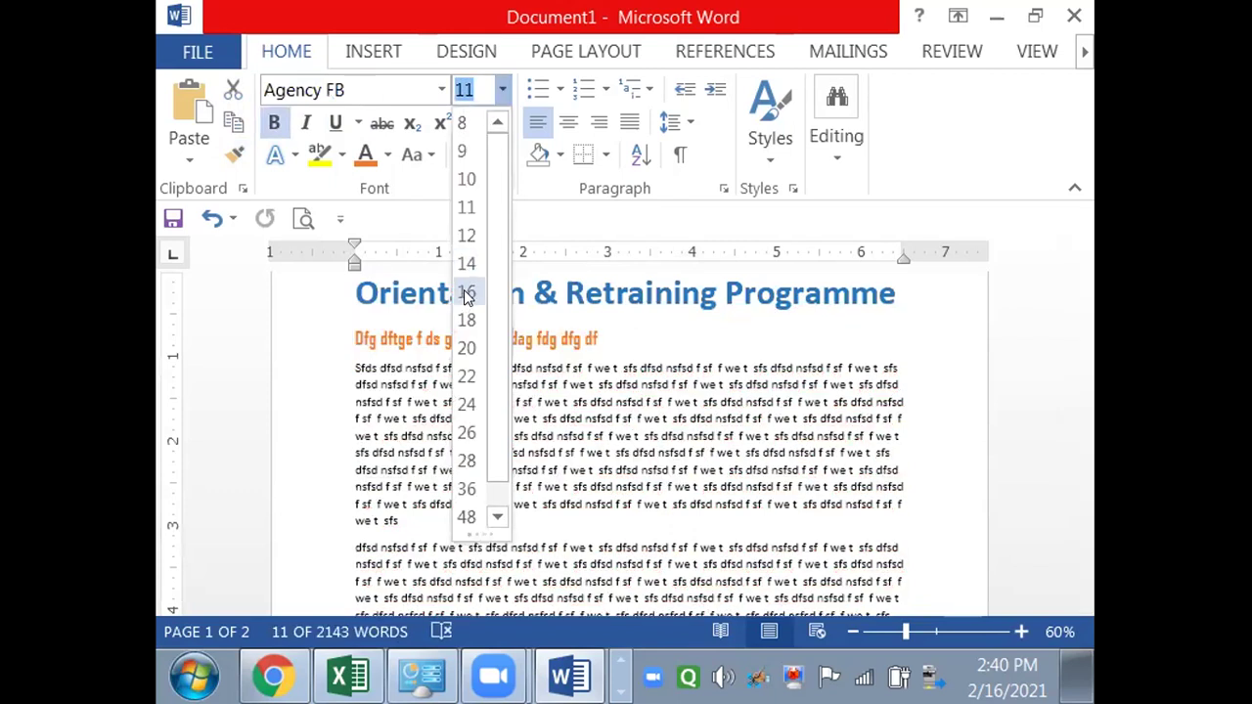
pyautogui.click(466, 291)
pyautogui.click(489, 445)
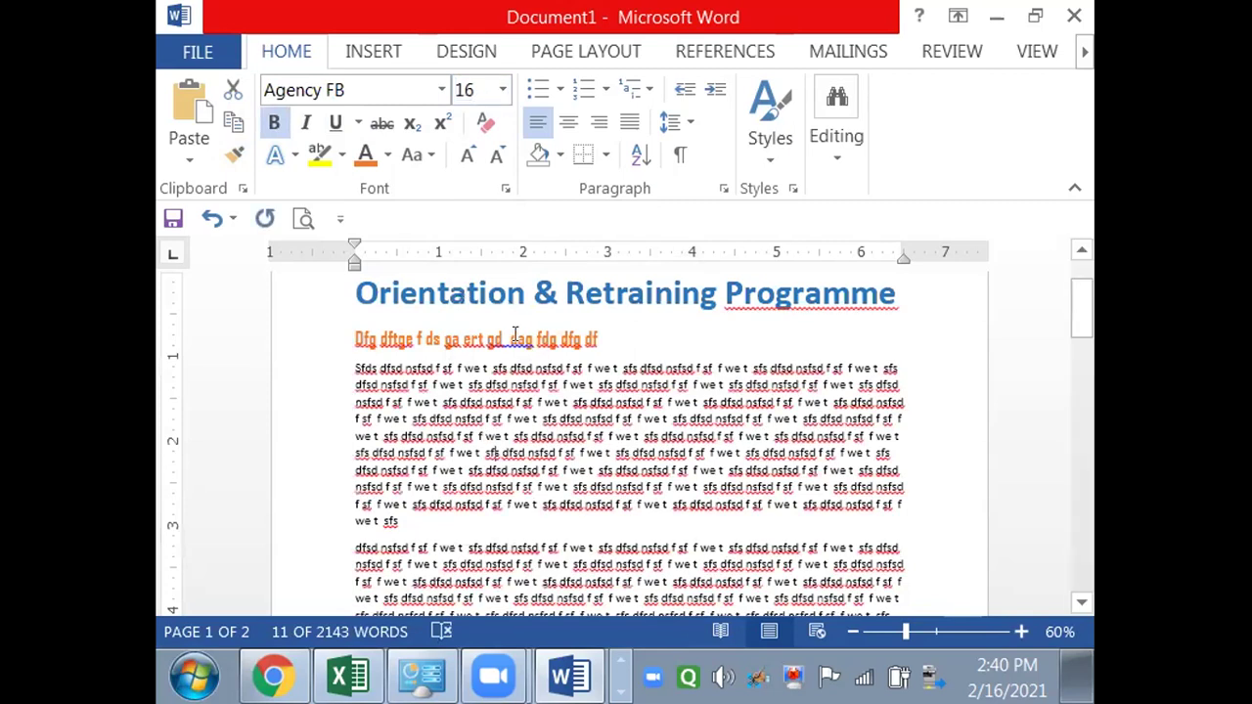
pyautogui.click(516, 335)
pyautogui.click(515, 335)
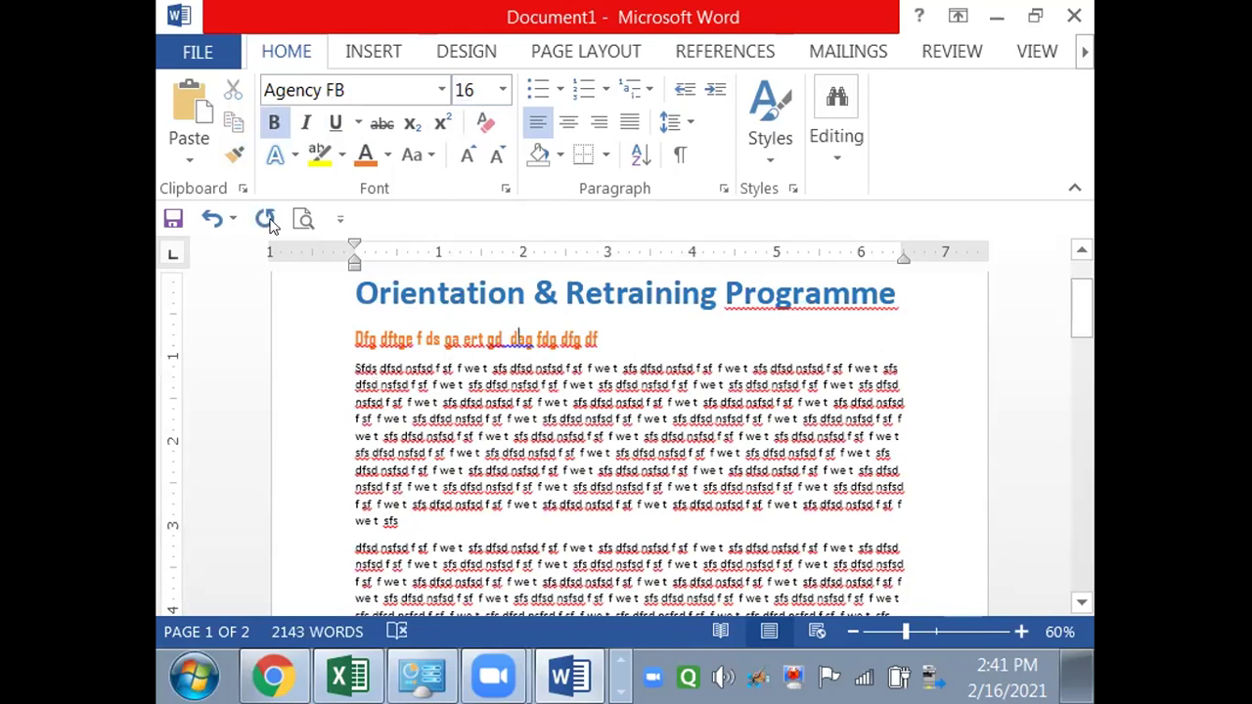
pyautogui.click(235, 157)
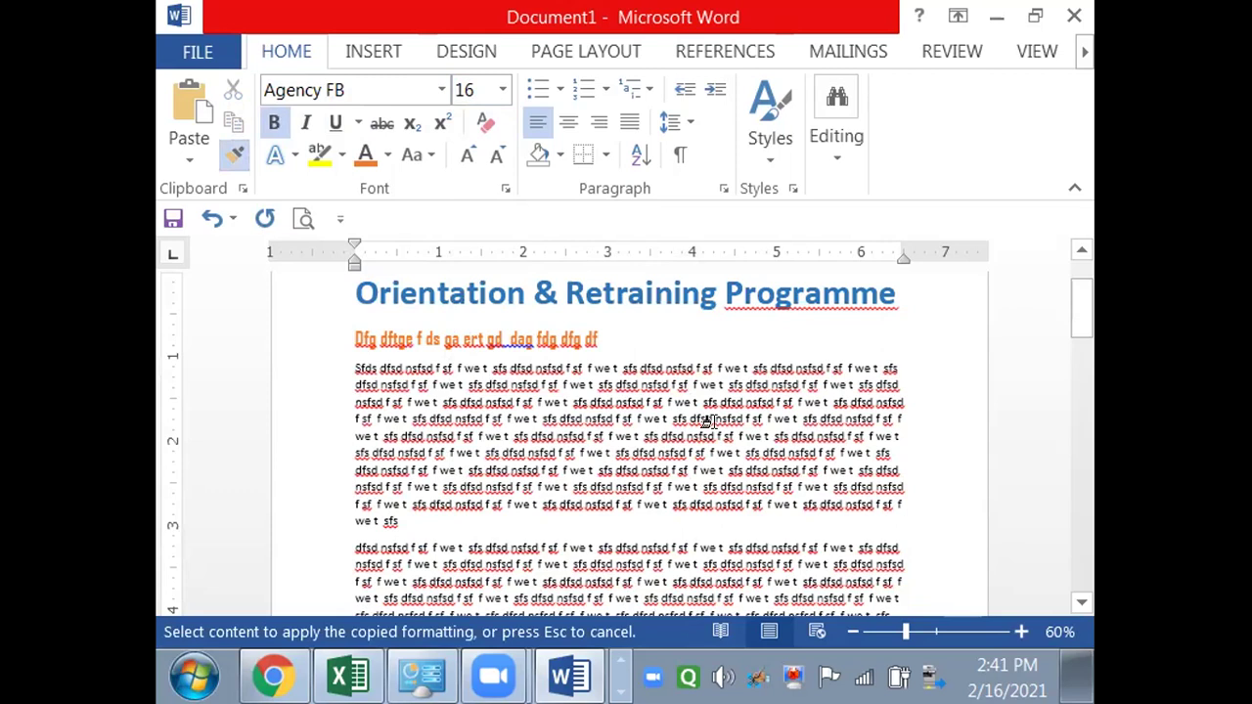
# - Paint the subtitle's bold orange Agency FB style onto the Lecture 2, 3, 4 and 5 headings
pyautogui.moveTo(1084, 315); pyautogui.dragTo(1081, 392)
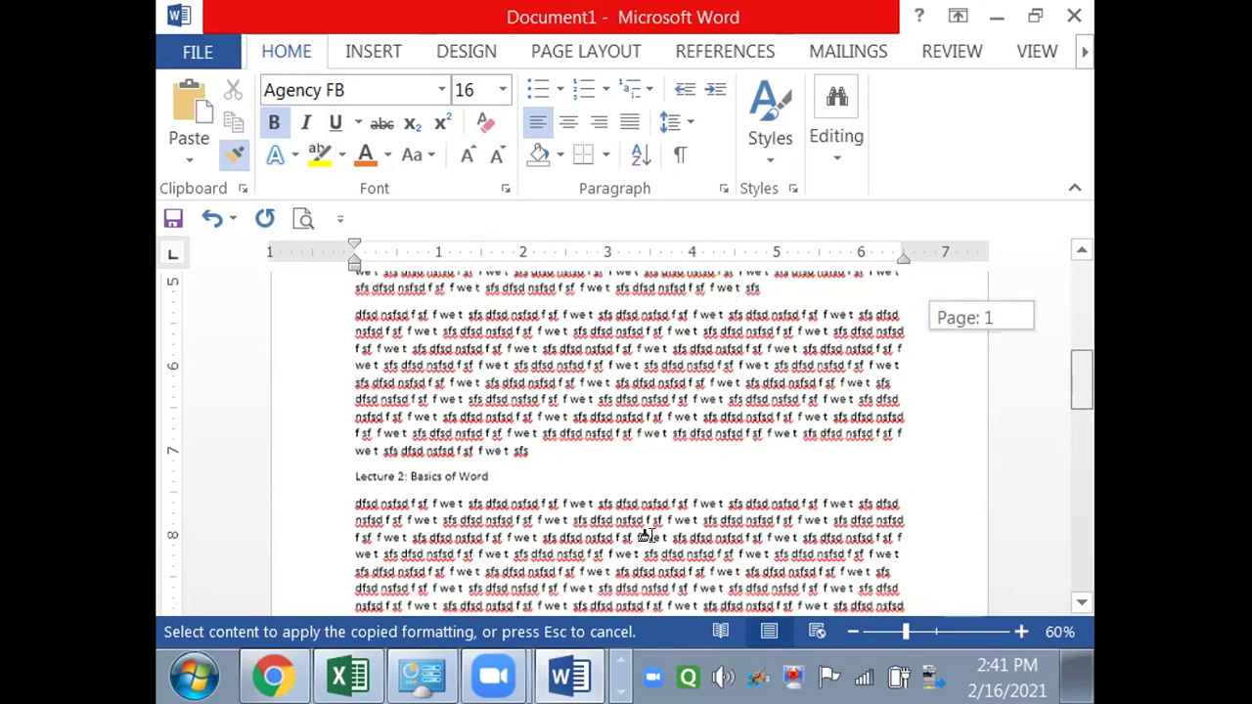
pyautogui.moveTo(333, 476)
pyautogui.mouseDown()
pyautogui.moveTo(358, 470)
pyautogui.moveTo(370, 483)
pyautogui.mouseUp()
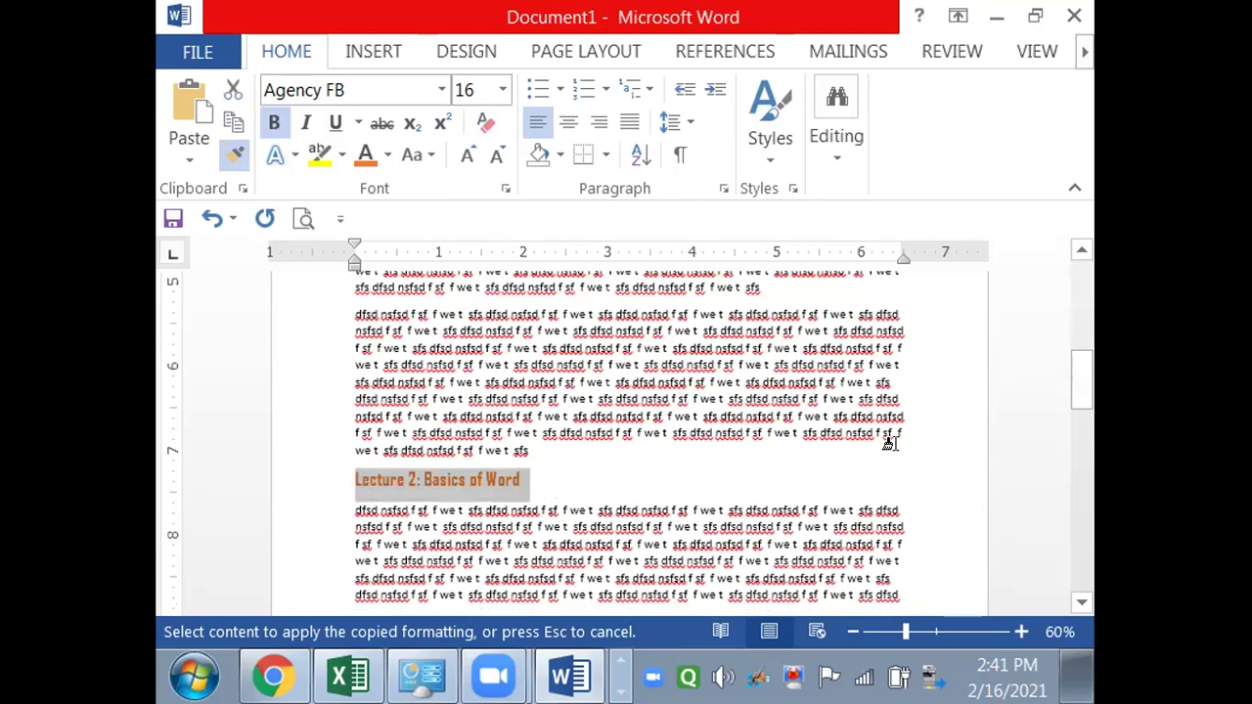
pyautogui.moveTo(1082, 391); pyautogui.dragTo(1080, 476)
pyautogui.moveTo(315, 470); pyautogui.dragTo(316, 481)
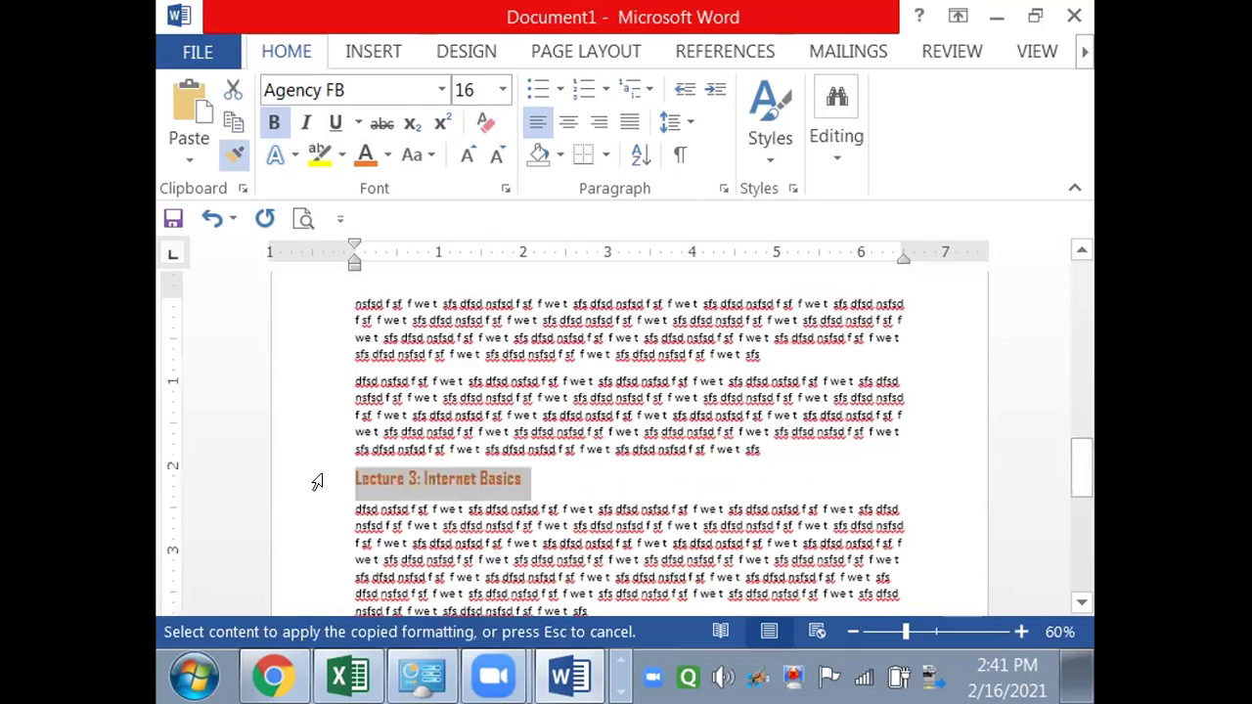
pyautogui.moveTo(1082, 479); pyautogui.dragTo(1083, 545)
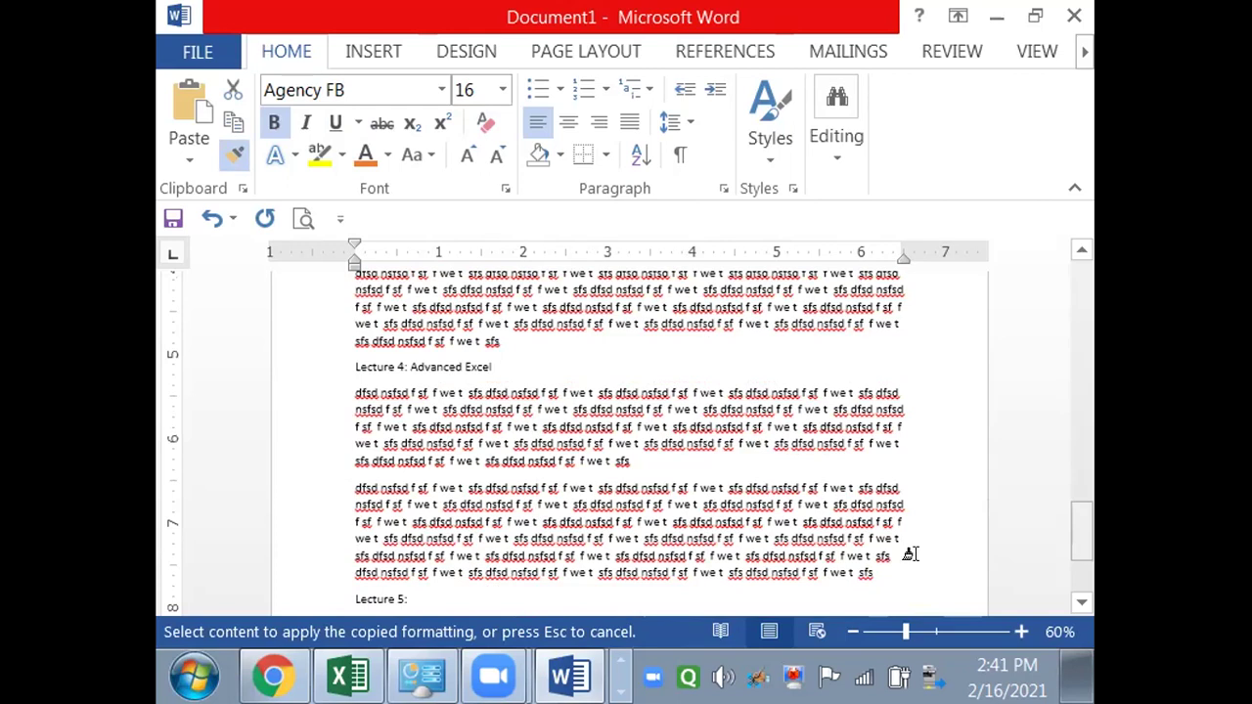
pyautogui.moveTo(489, 365); pyautogui.dragTo(350, 374)
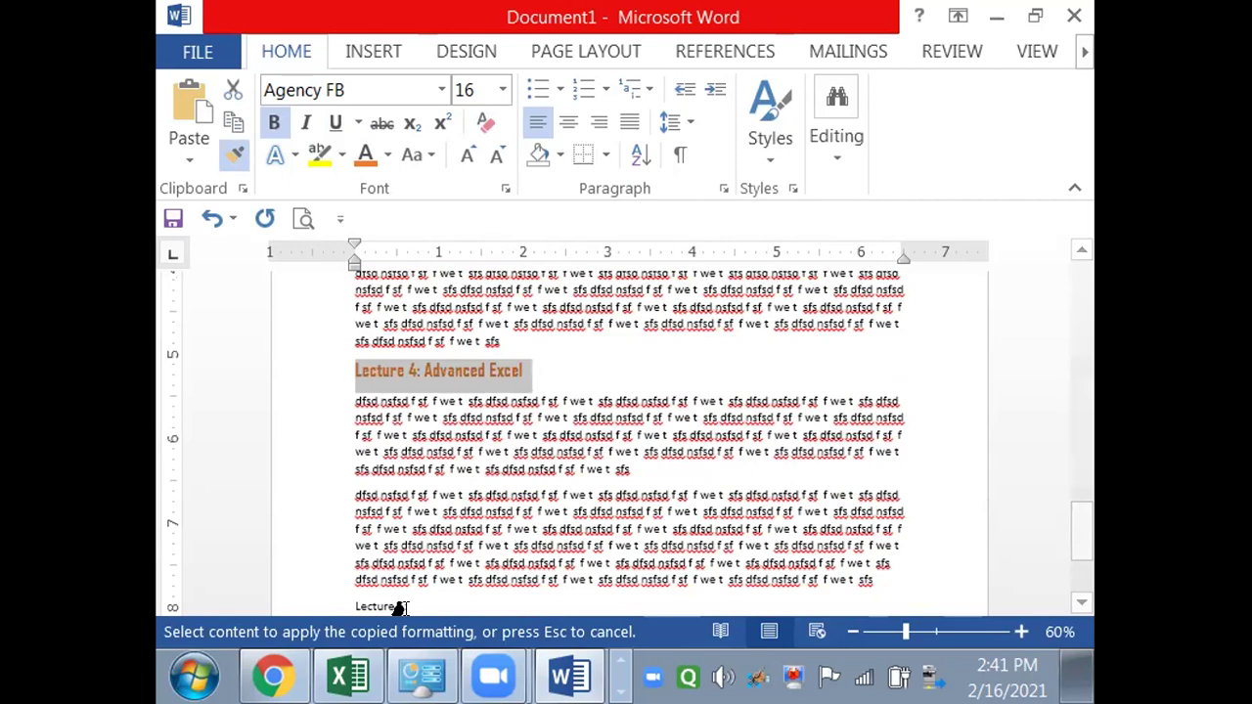
pyautogui.moveTo(399, 596)
pyautogui.mouseDown()
pyautogui.moveTo(343, 606)
pyautogui.moveTo(332, 472)
pyautogui.moveTo(348, 440)
pyautogui.mouseUp()
pyautogui.scroll(-3, 340, 441)
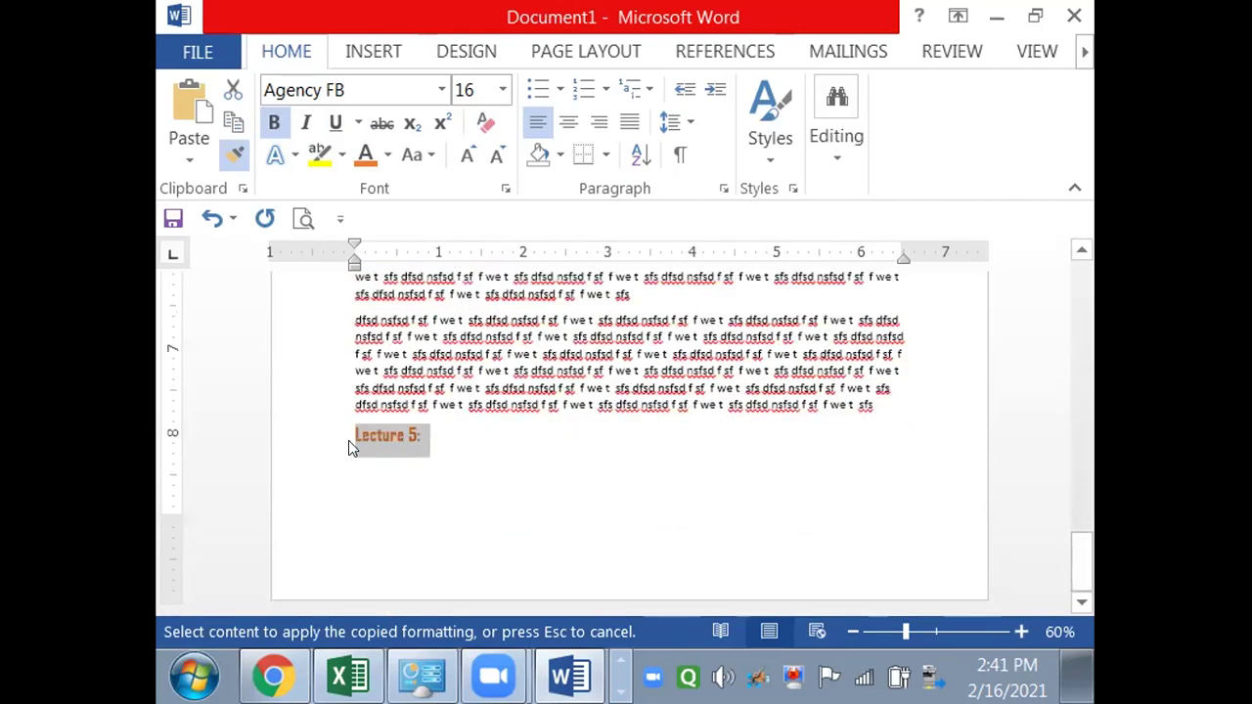
pyautogui.click(238, 159)
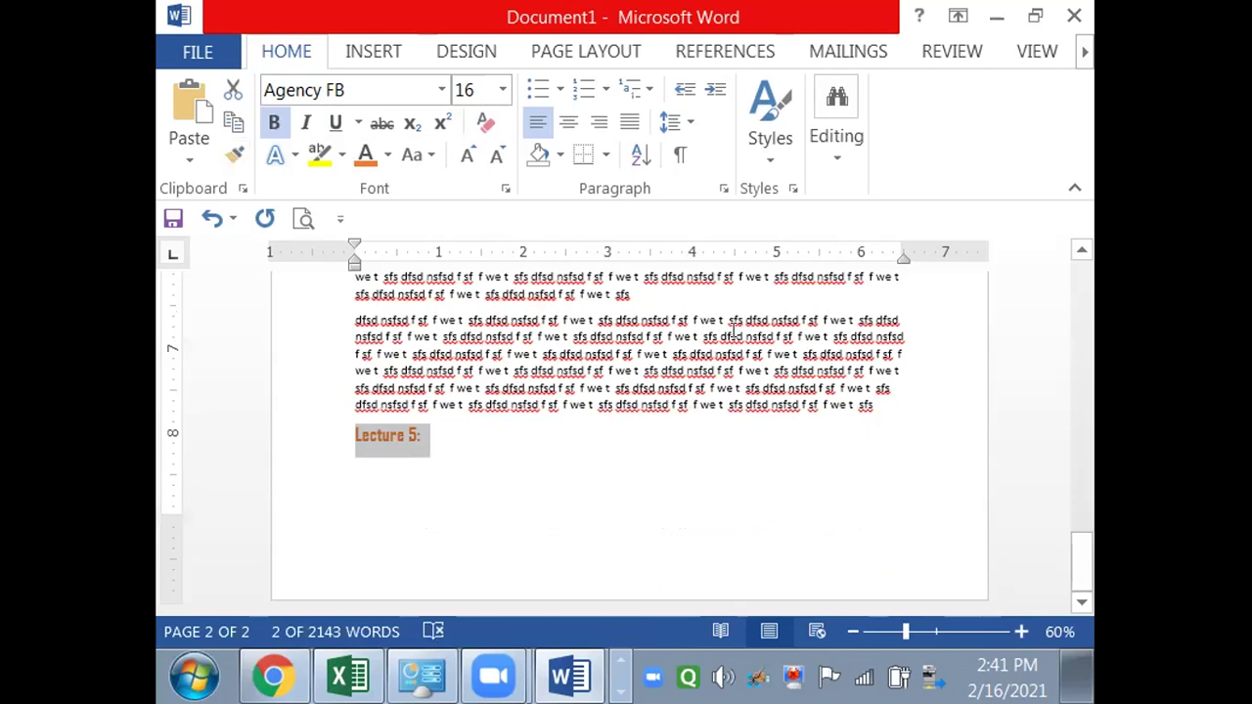
pyautogui.click(733, 332)
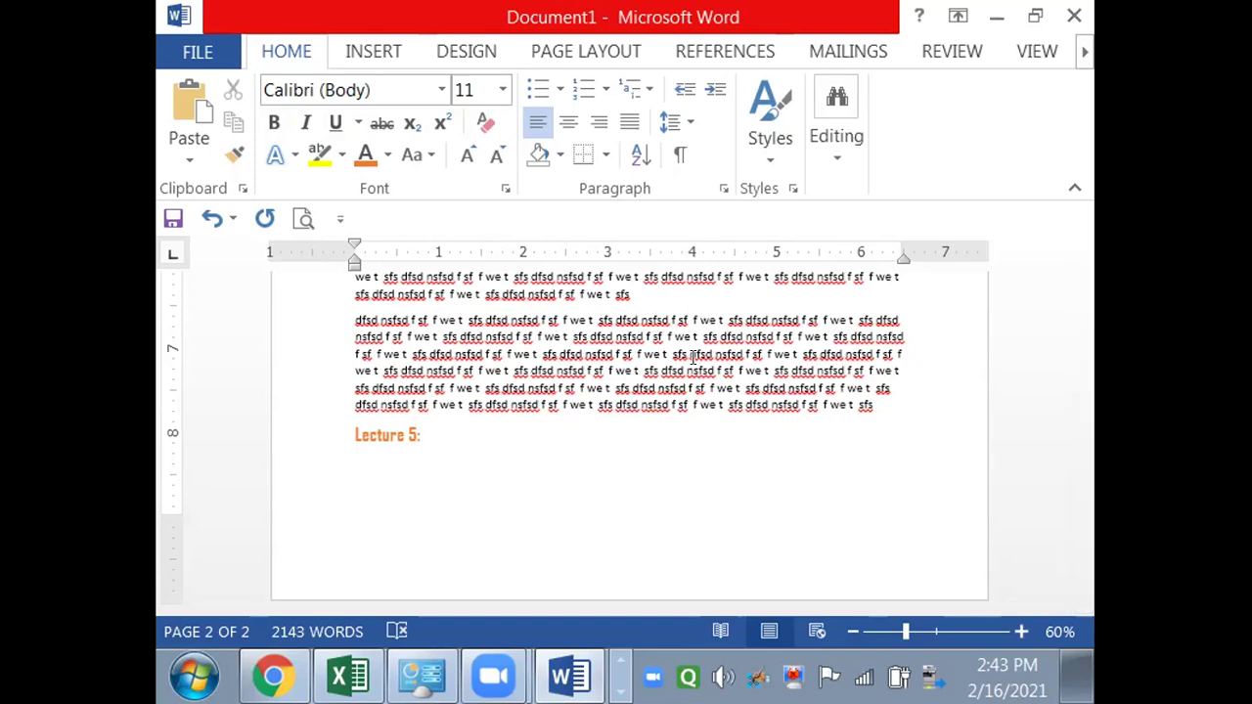
# - Clear the character formatting from the Lecture 5, Lecture 4 and Lecture 3 headings with Ctrl+Space
pyautogui.moveTo(419, 434); pyautogui.dragTo(350, 439)
pyautogui.hotkey('ctrl', 'space')
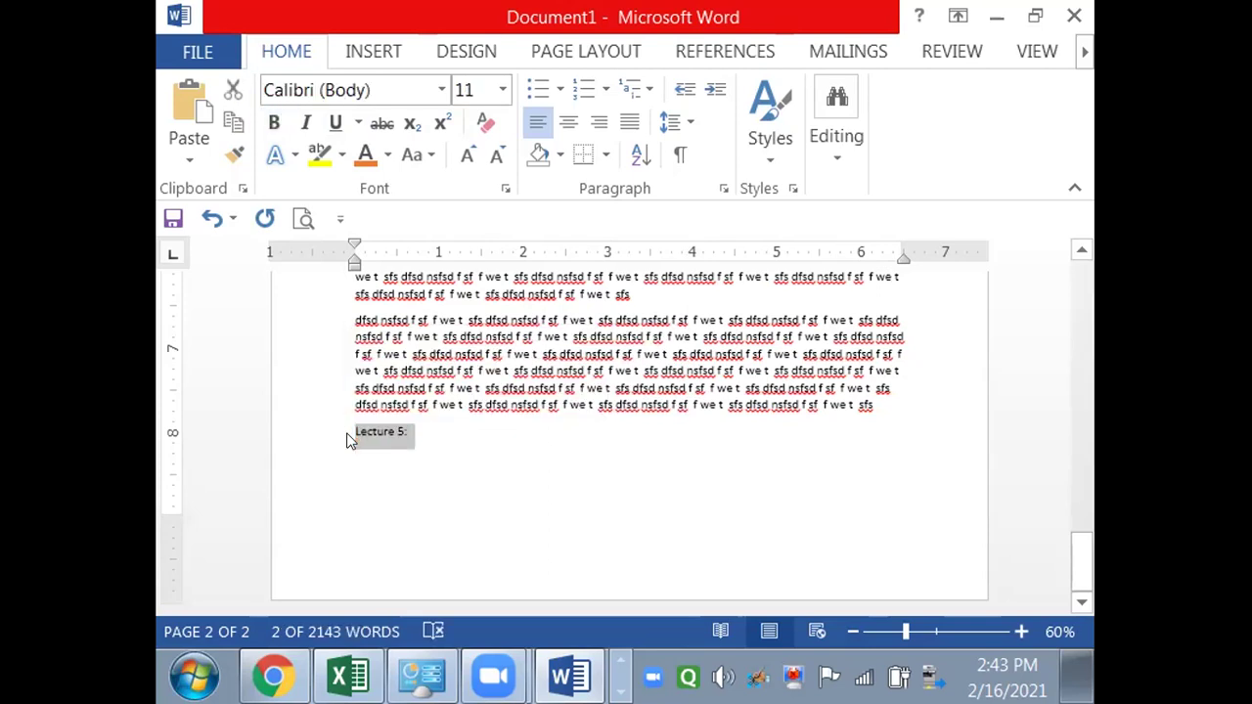
pyautogui.click(349, 439)
pyautogui.scroll(5, 349, 430)
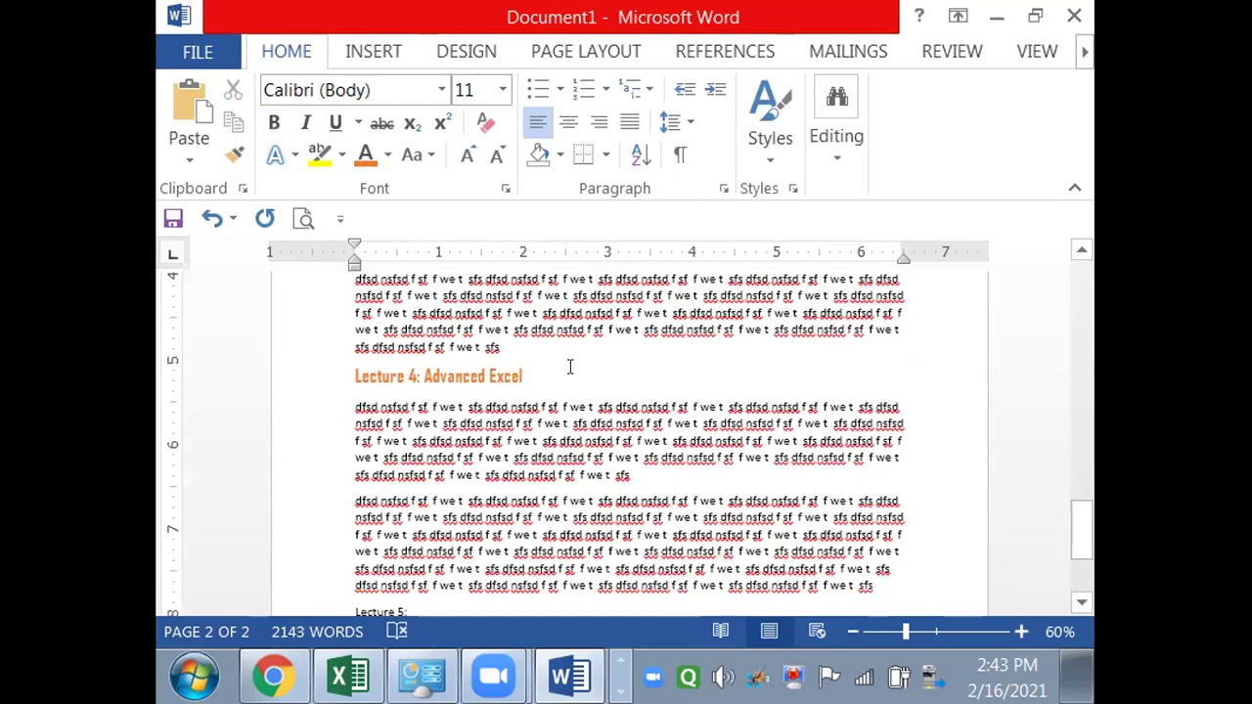
pyautogui.click(344, 376)
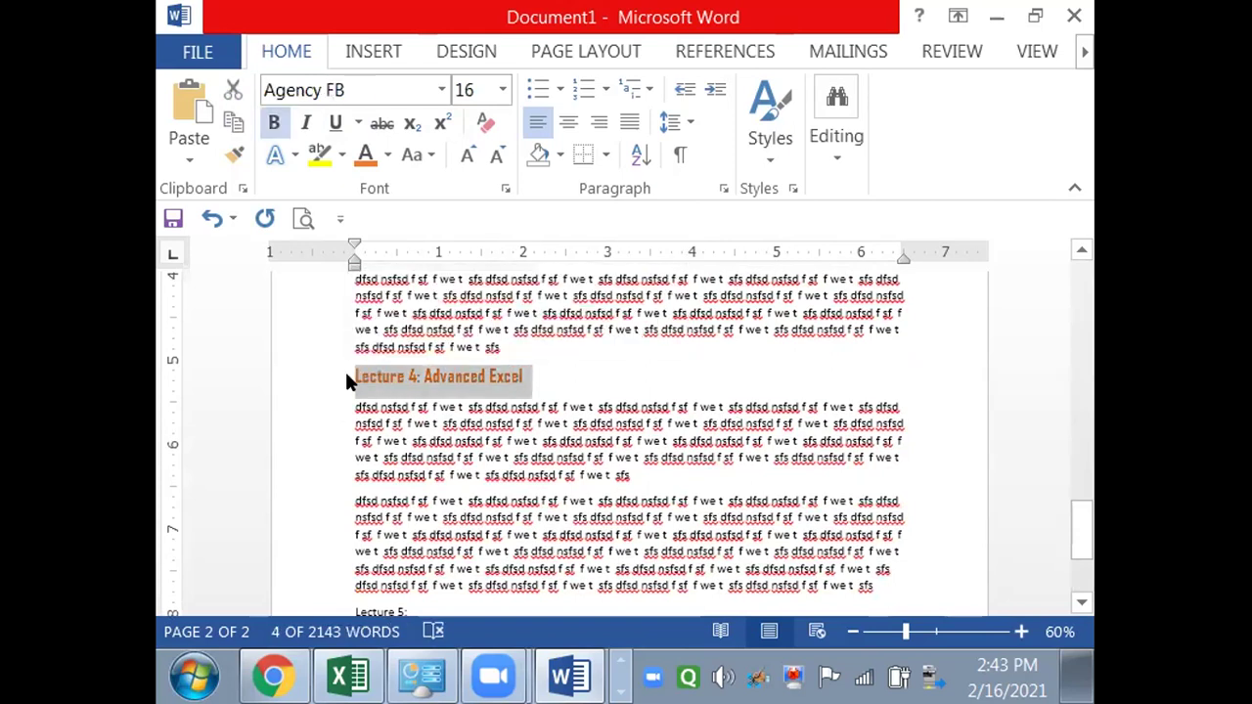
pyautogui.hotkey('ctrl', 'space')
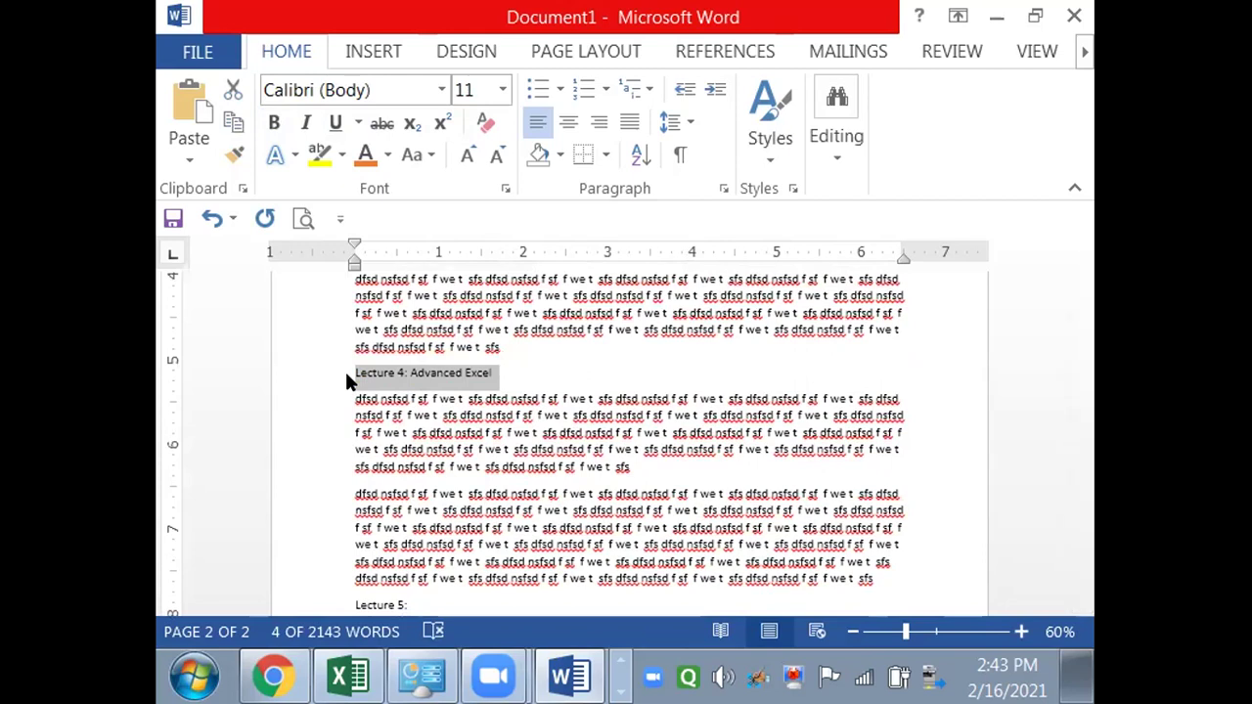
pyautogui.press('Up')
pyautogui.press('Up')
pyautogui.press('Up')
pyautogui.press('Up')
pyautogui.press('Up')
pyautogui.press('Up')
pyautogui.press('Up')
pyautogui.press('Up')
pyautogui.press('Up')
pyautogui.press('Up')
pyautogui.press('Up')
pyautogui.press('Up')
pyautogui.press('Up')
pyautogui.press('Up')
pyautogui.press('Up')
pyautogui.press('Up')
pyautogui.press('Up')
pyautogui.press('Up')
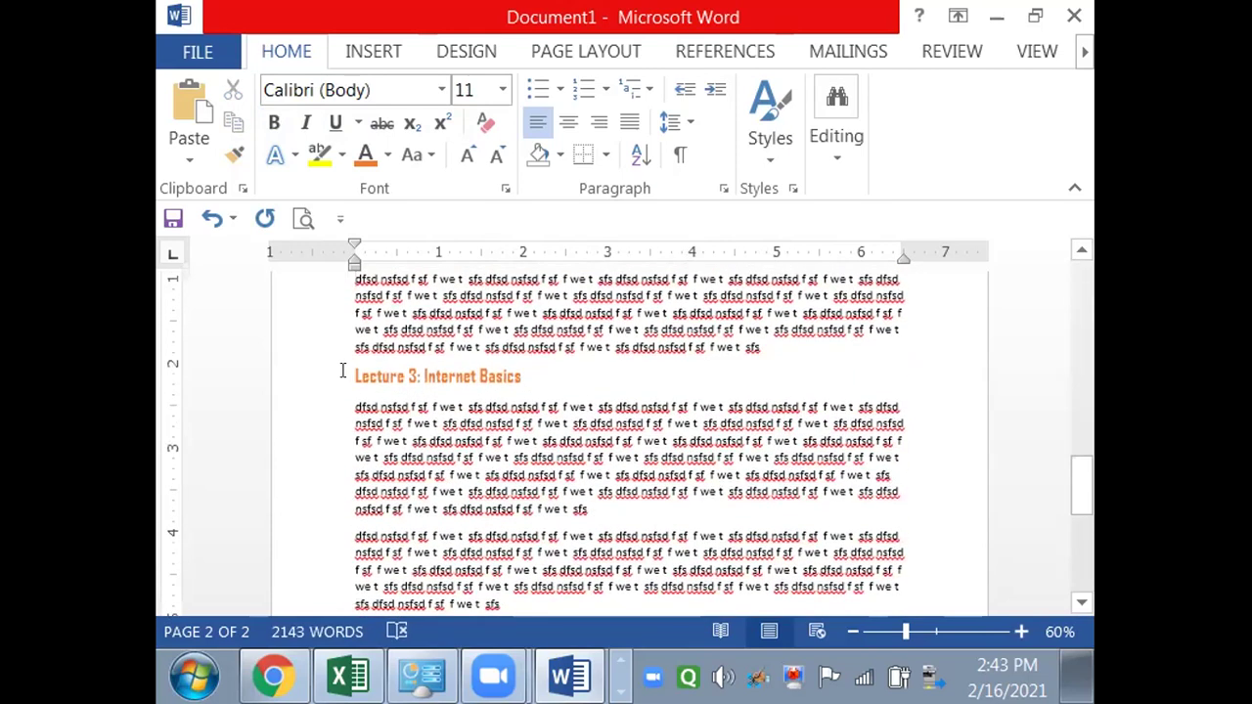
pyautogui.moveTo(355, 377); pyautogui.dragTo(503, 374)
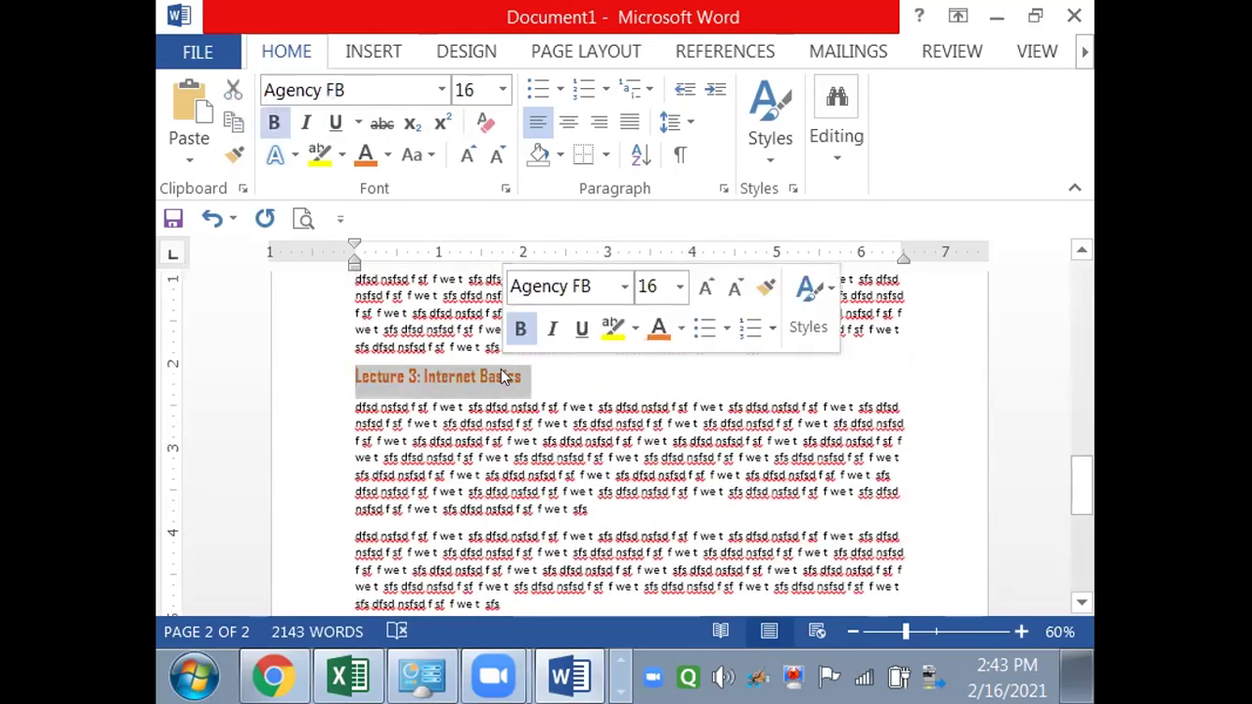
pyautogui.hotkey('ctrl', 'space')
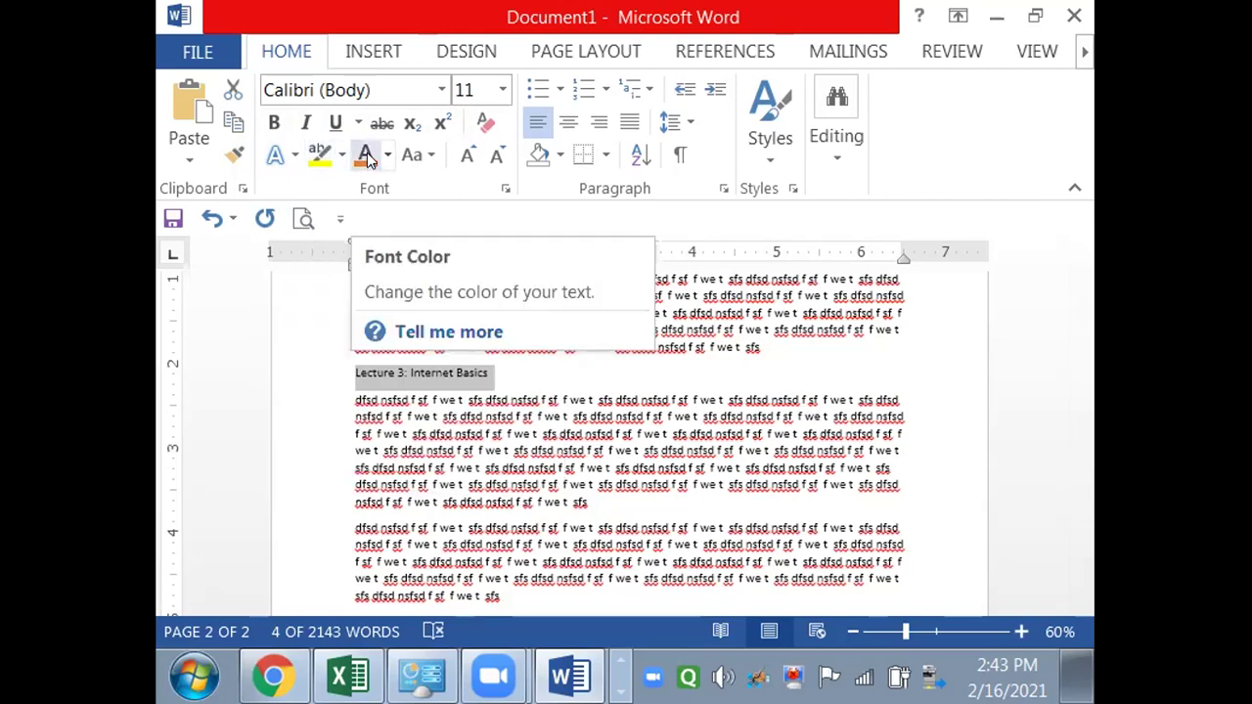
pyautogui.click(538, 420)
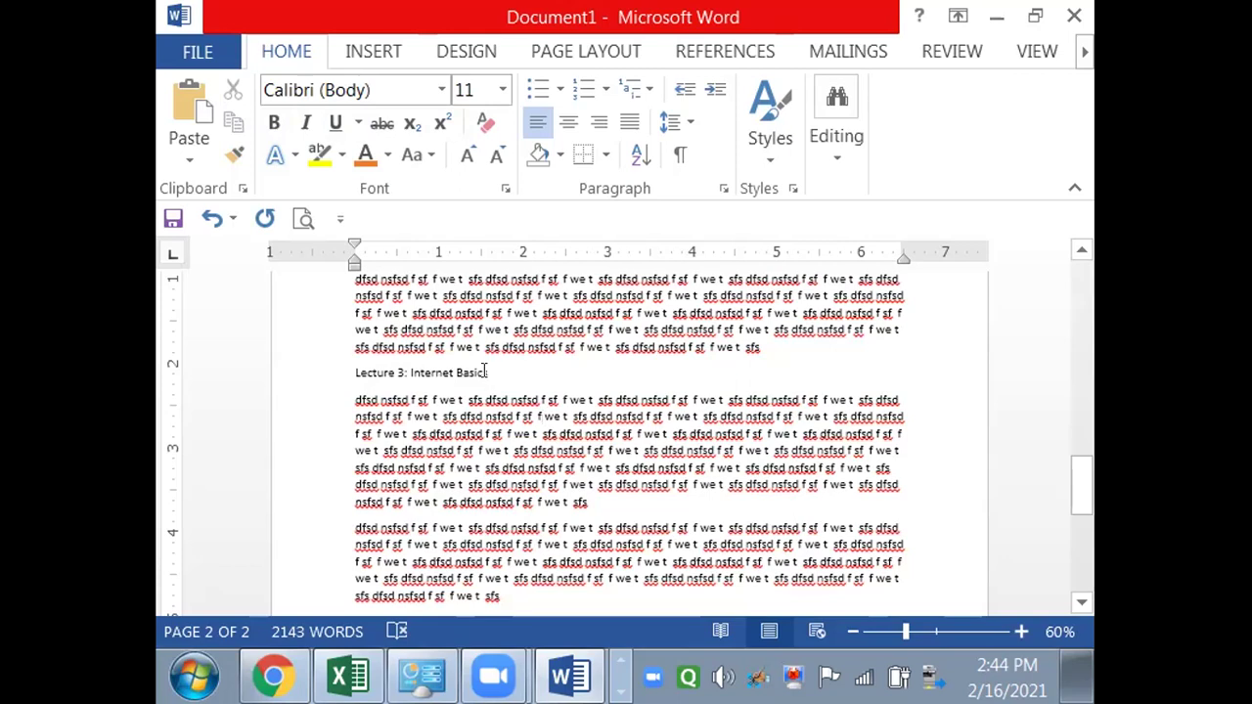
# - Change 'Lecture 3: Internet Basics' to UPPERCASE, then create a new blank document with Ctrl+N
pyautogui.moveTo(486, 372); pyautogui.dragTo(336, 368)
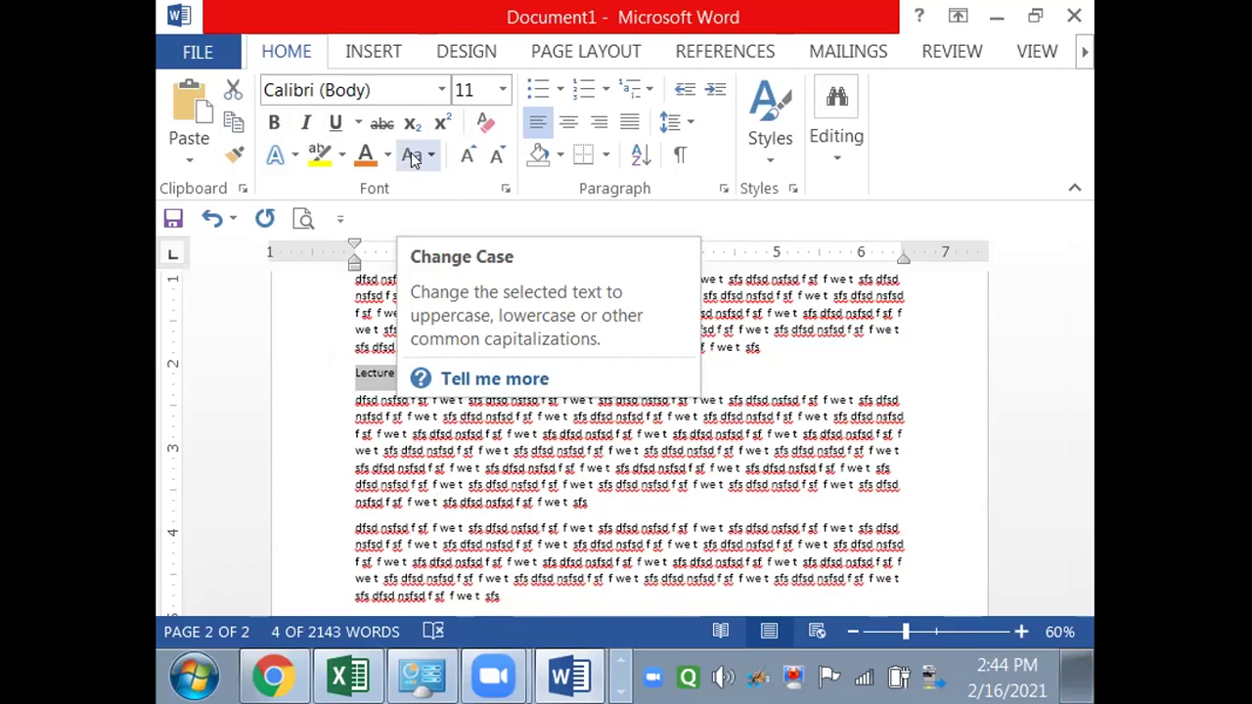
pyautogui.click(414, 160)
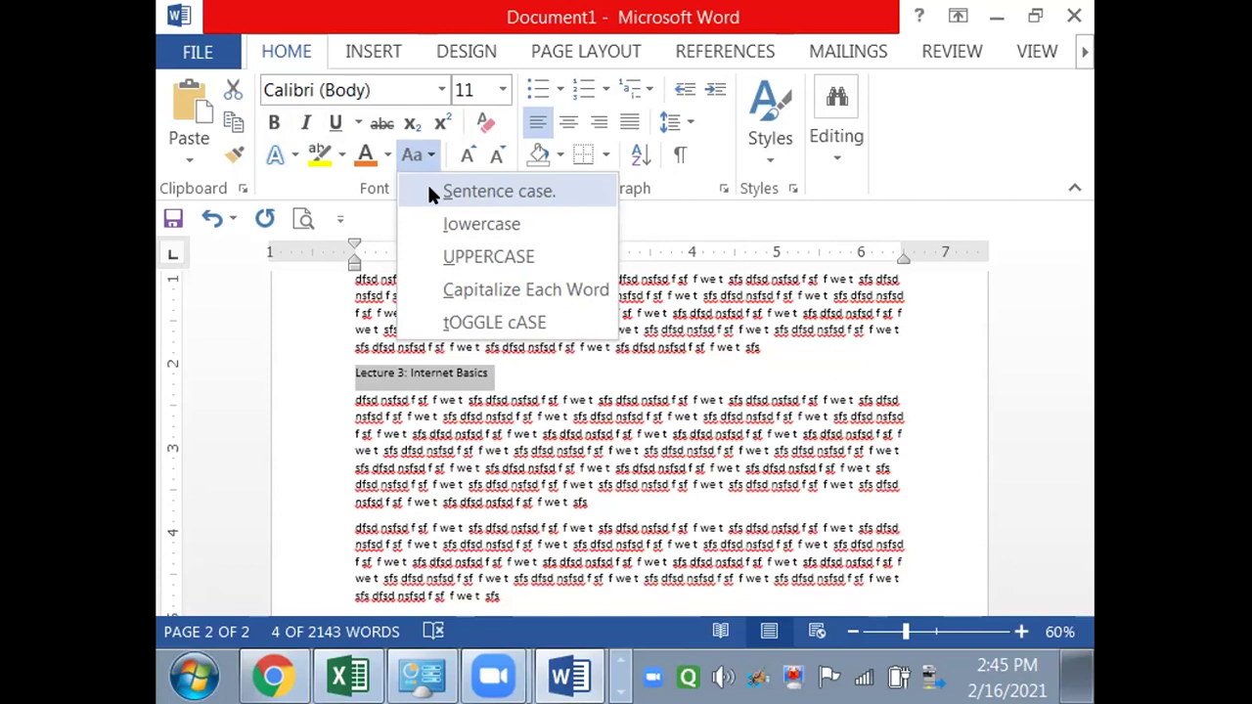
pyautogui.click(461, 264)
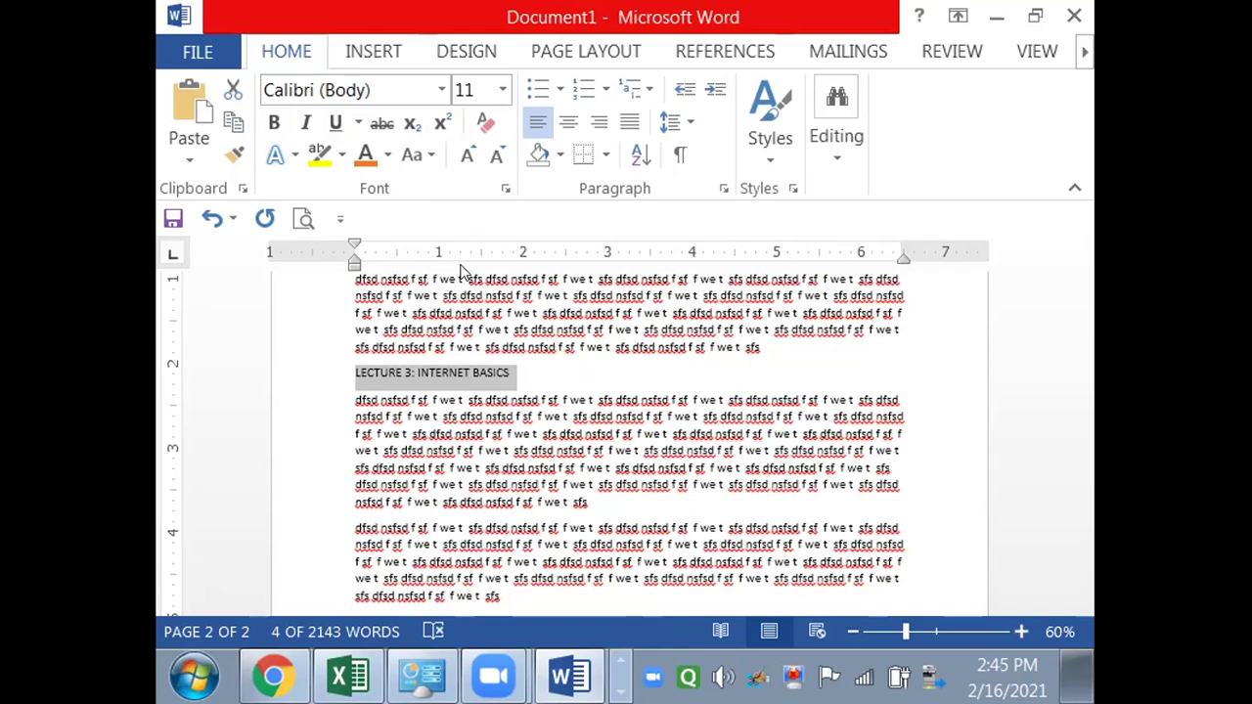
pyautogui.hotkey('ctrl', 'n')
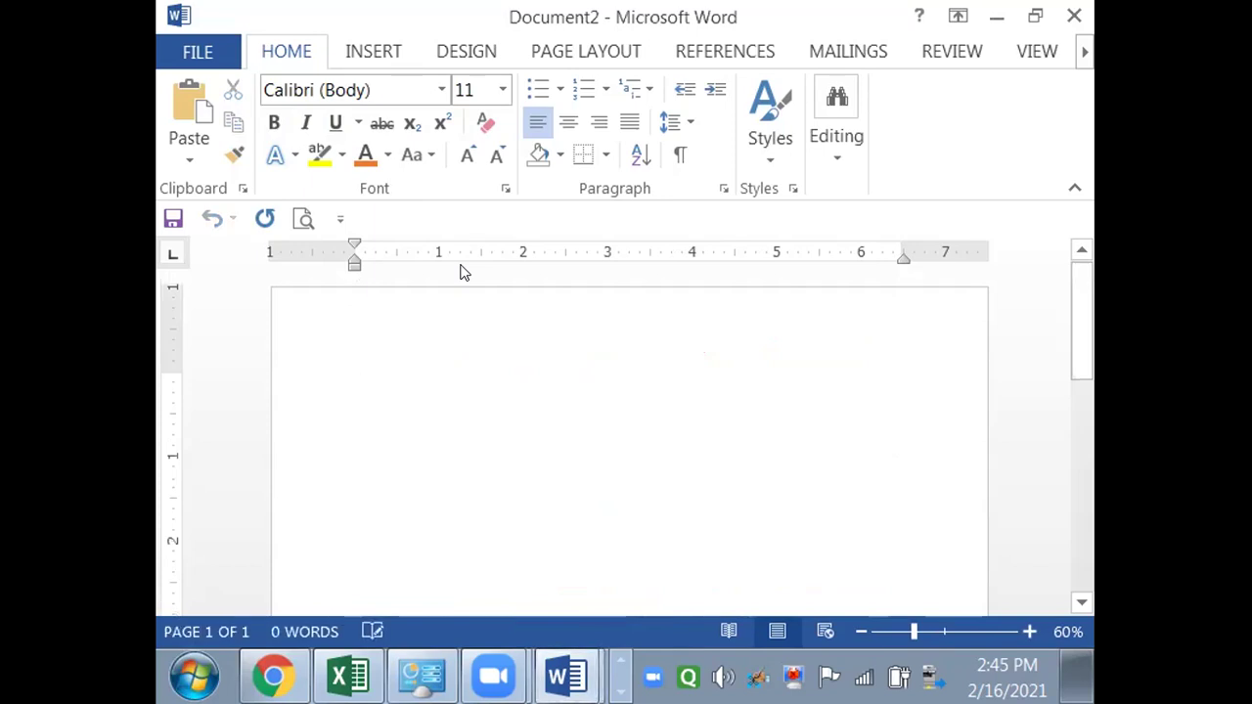
# - Enlarge the font, type three people's names on separate lines, and select all the text
pyautogui.write('Asdf')
pyautogui.press('BackSpace')
pyautogui.press('BackSpace')
pyautogui.press('BackSpace')
pyautogui.press('BackSpace')
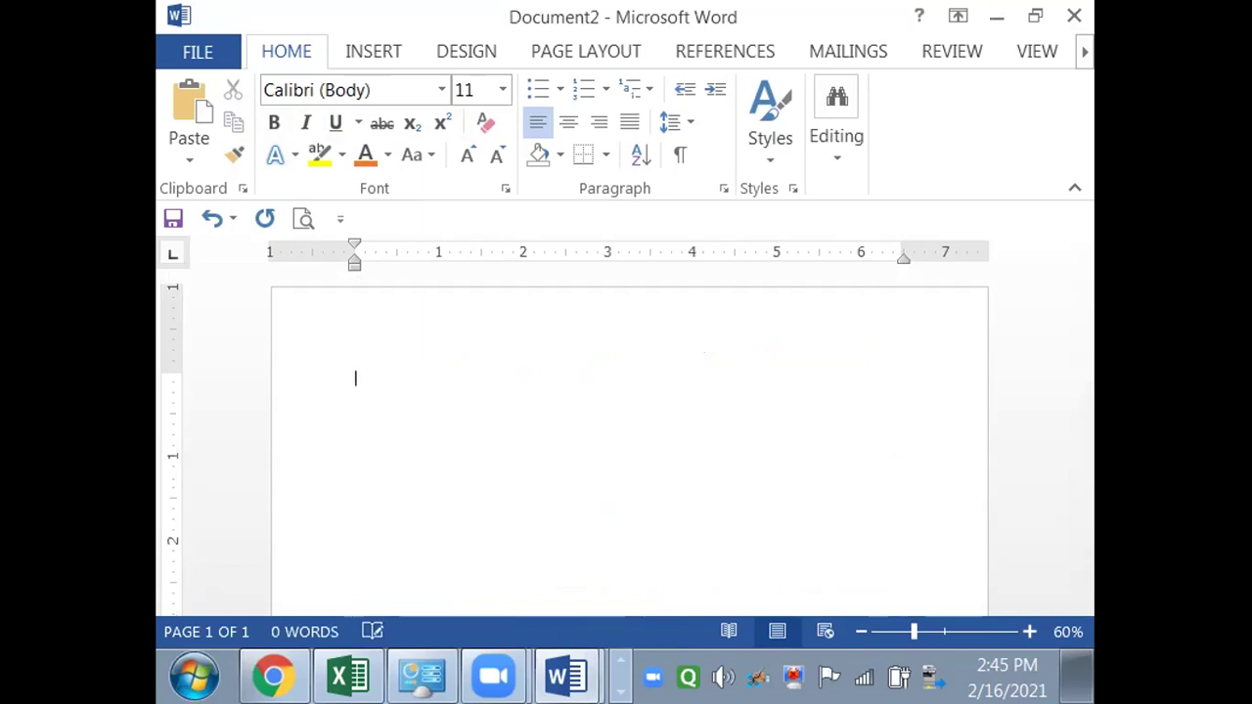
pyautogui.hotkey('ctrl', ']')
pyautogui.hotkey('ctrl', ']')
pyautogui.hotkey('ctrl', ']')
pyautogui.hotkey('ctrl', ']')
pyautogui.hotkey('ctrl', ']')
pyautogui.hotkey('ctrl', ']')
pyautogui.hotkey('ctrl', ']')
pyautogui.hotkey('ctrl', ']')
pyautogui.hotkey('ctrl', ']')
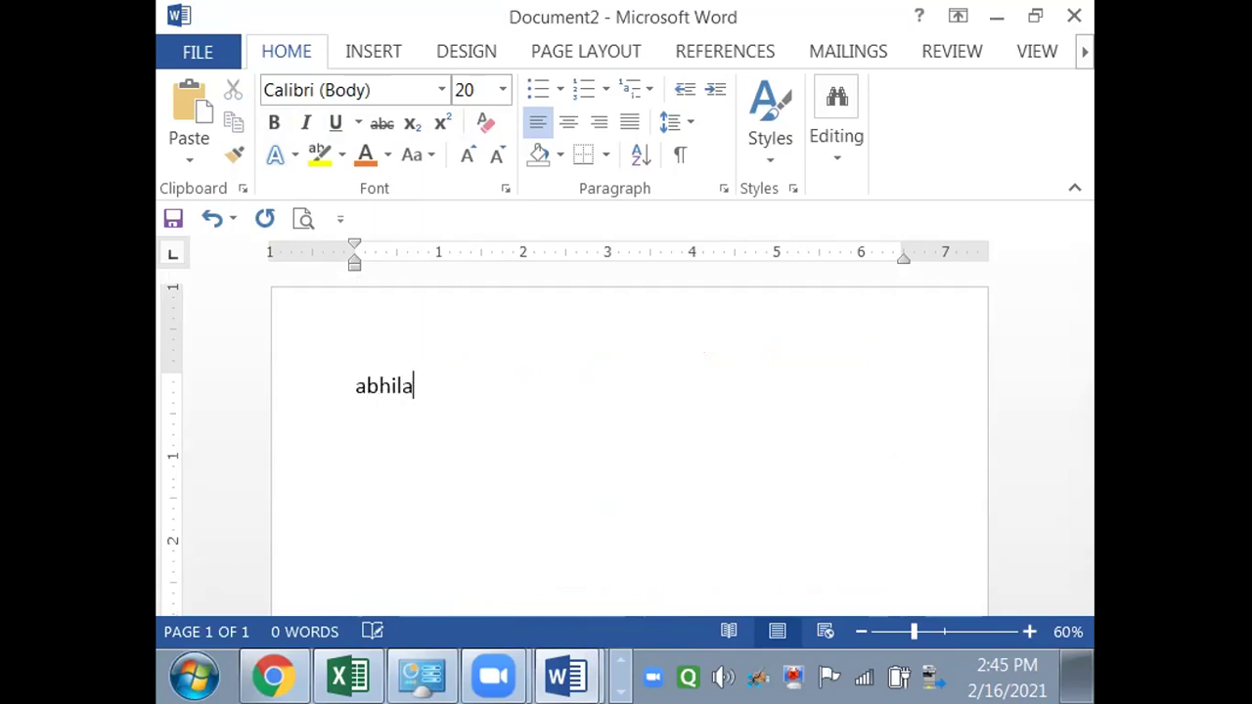
pyautogui.press('Return')
pyautogui.press('Return')
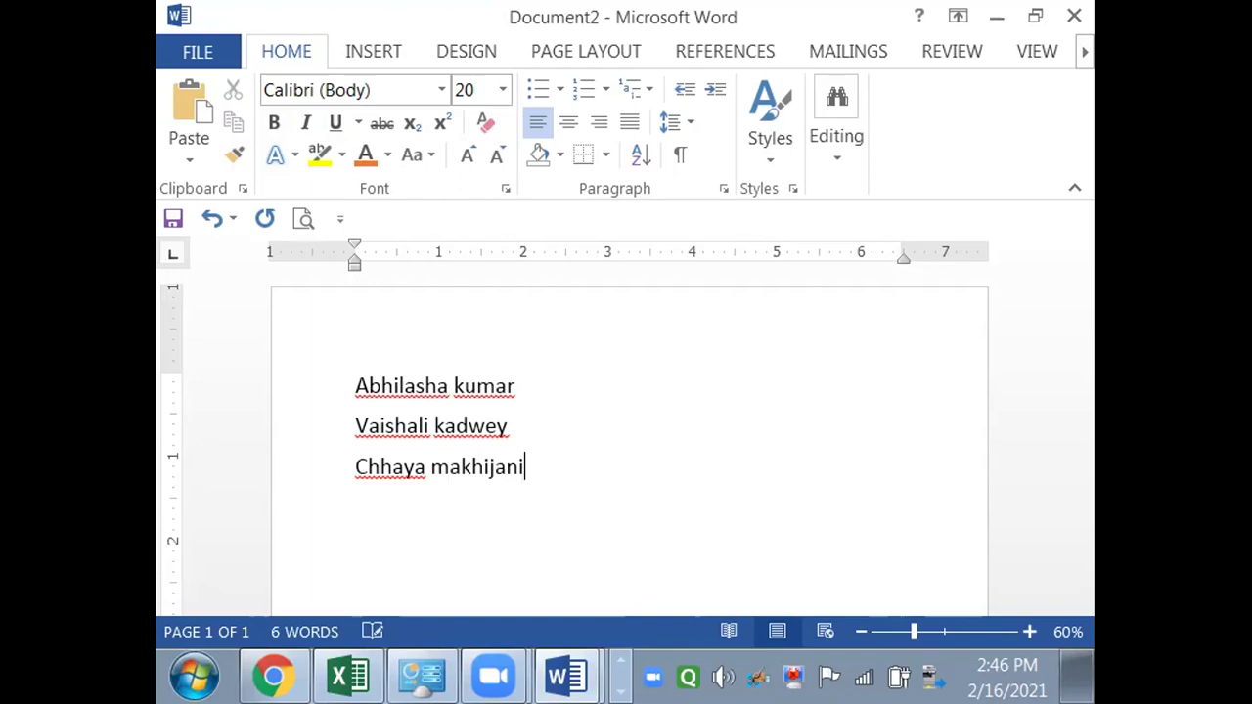
pyautogui.hotkey('ctrl', 'a')
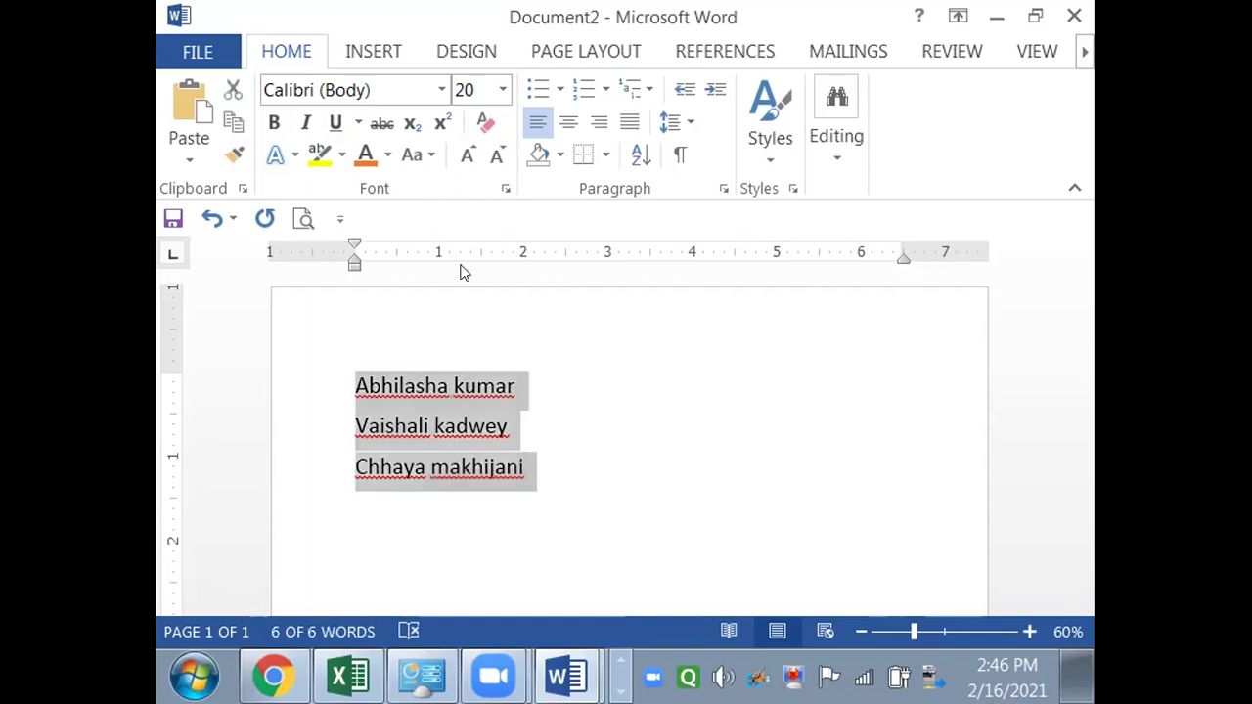
# - Apply Capitalize Each Word to the three selected names
pyautogui.click(415, 157)
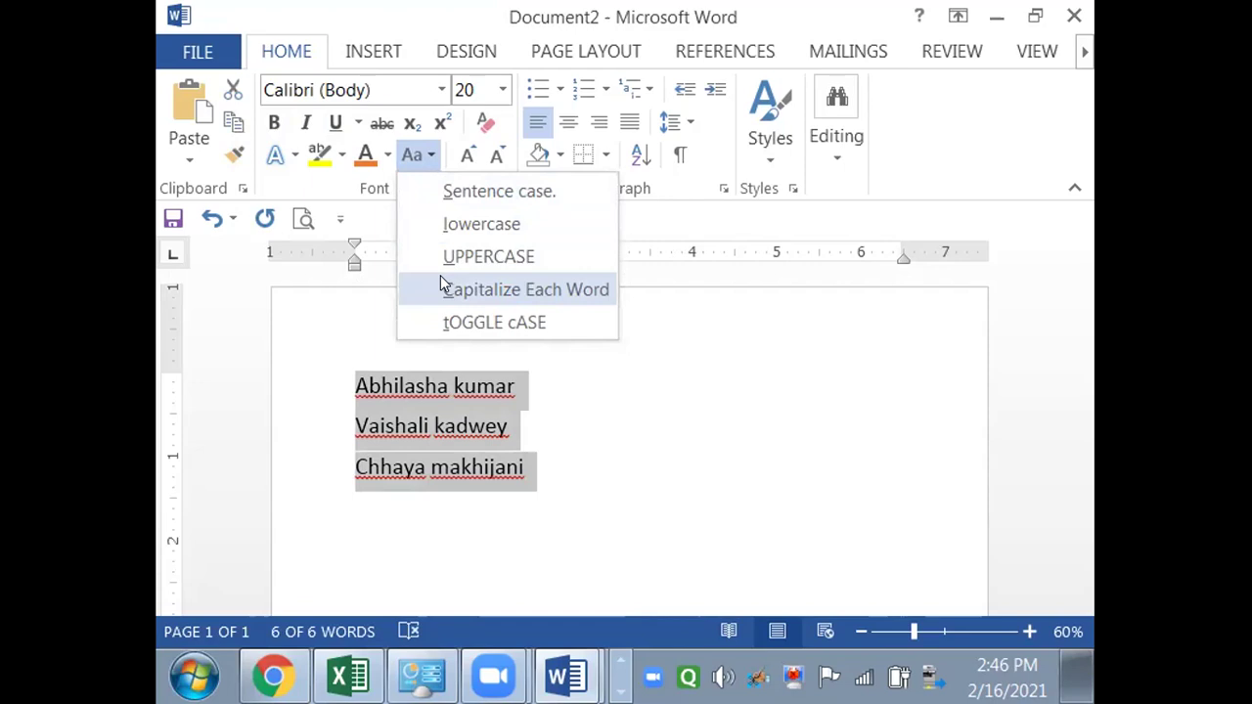
pyautogui.click(442, 281)
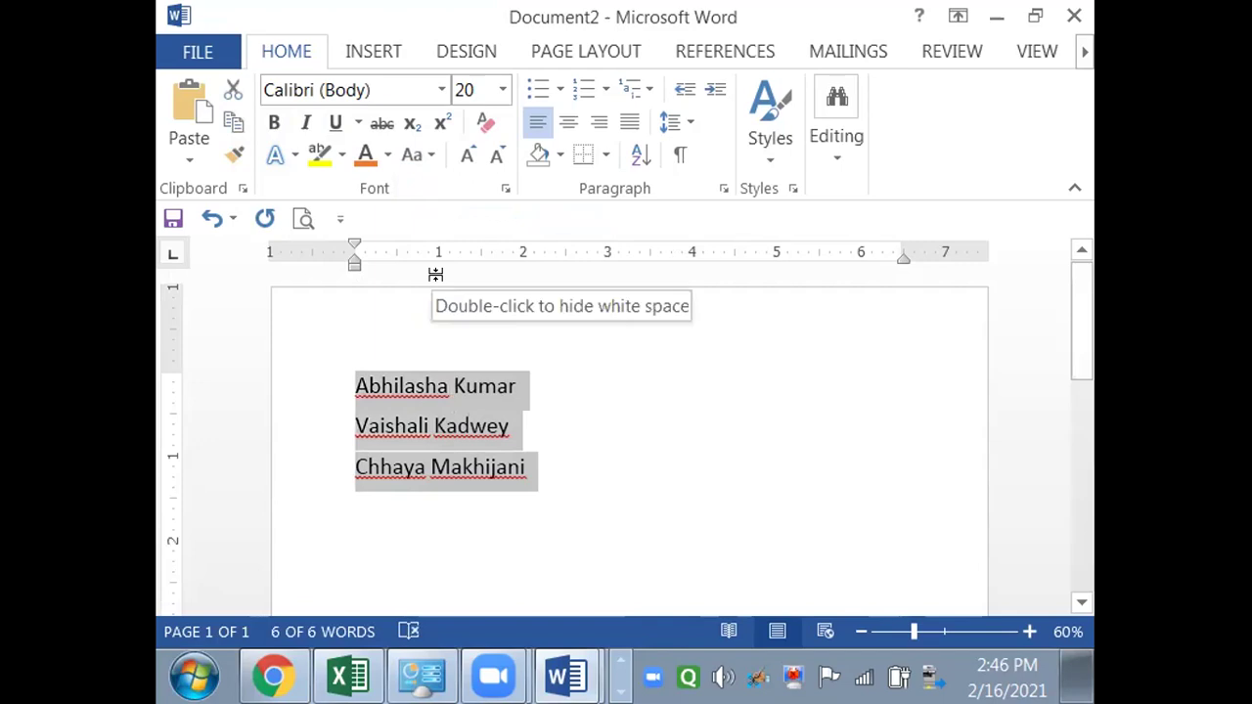
pyautogui.click(539, 507)
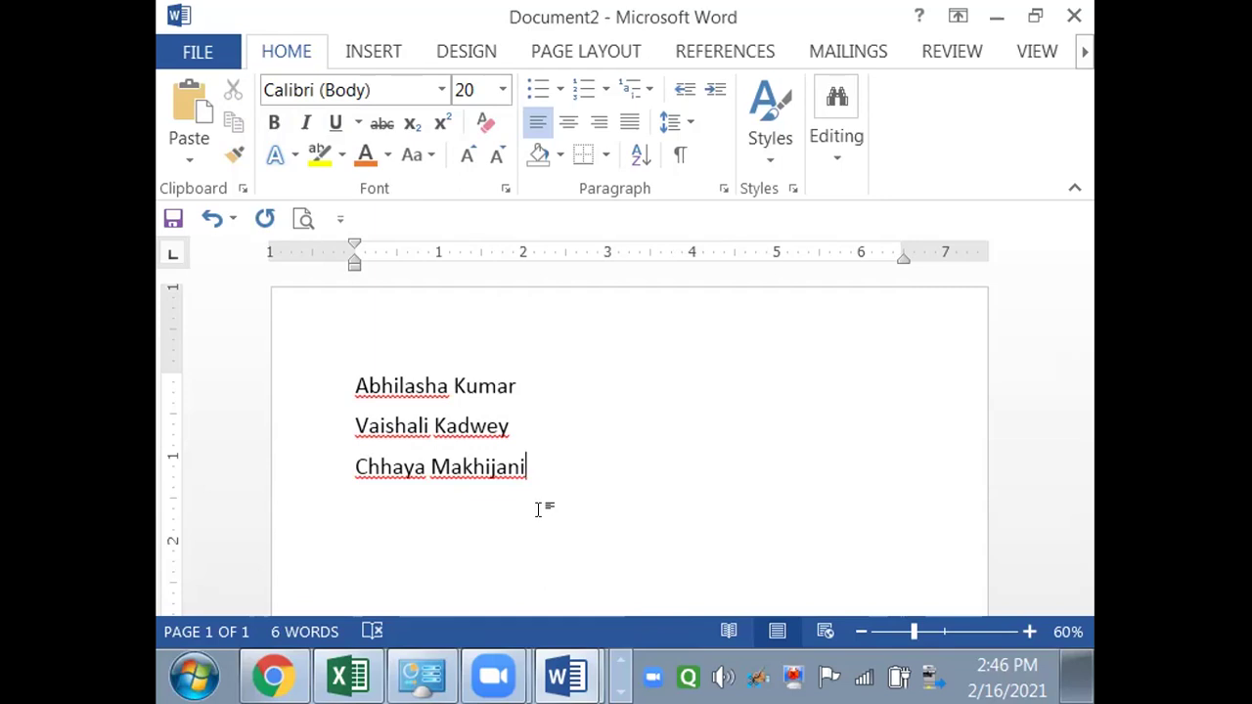
pyautogui.hotkey('ctrl', 'a')
pyautogui.click(416, 154)
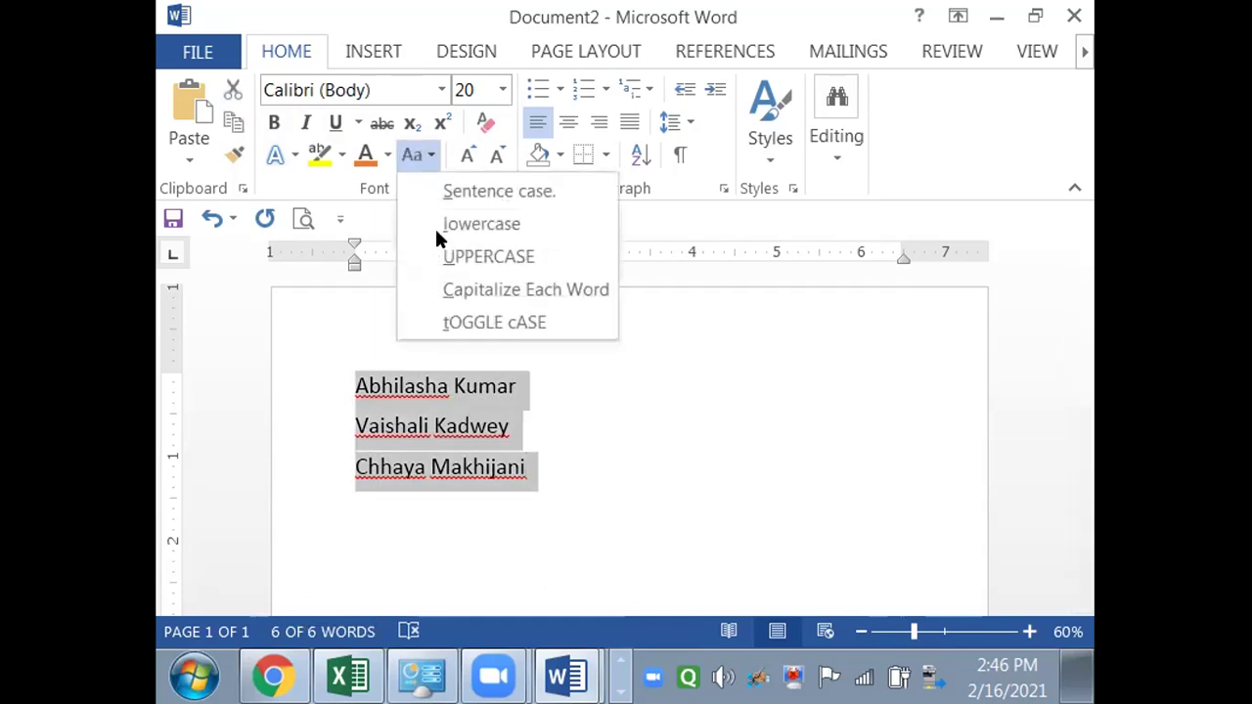
pyautogui.click(447, 323)
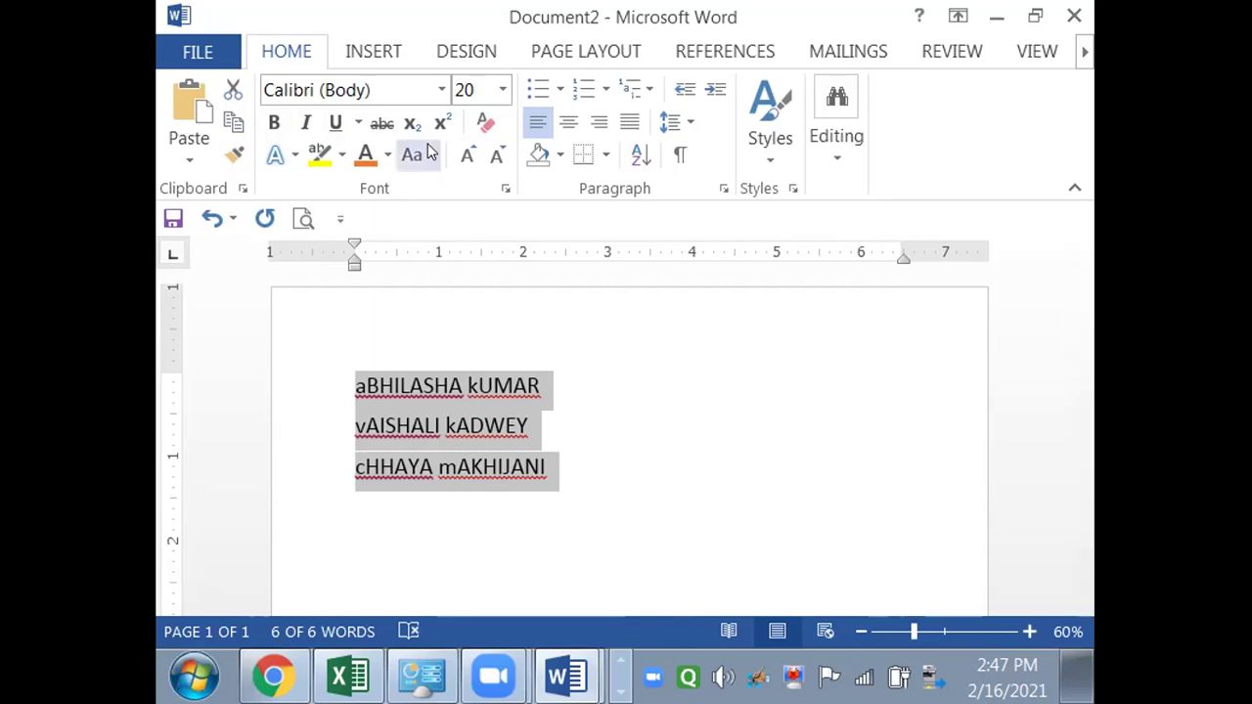
pyautogui.click(414, 155)
pyautogui.click(448, 316)
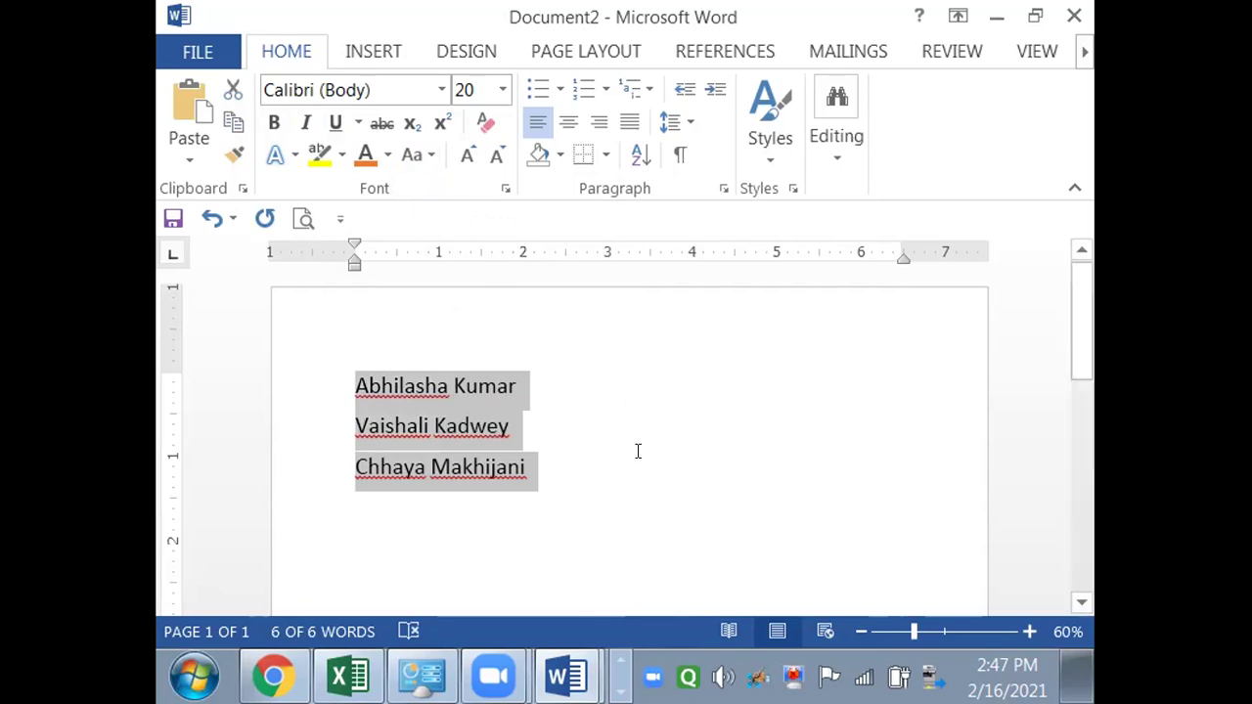
pyautogui.click(646, 522)
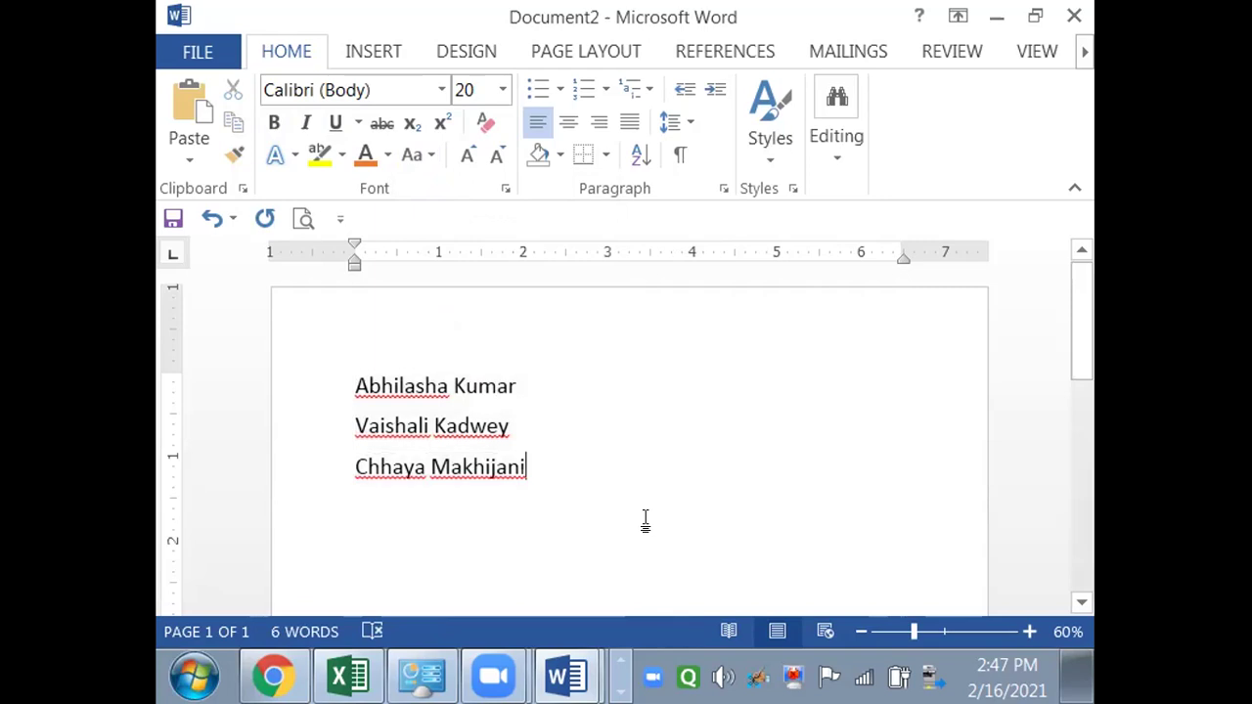
# - Type a fourth person's name on a new line and select all four lines
pyautogui.press('Return')
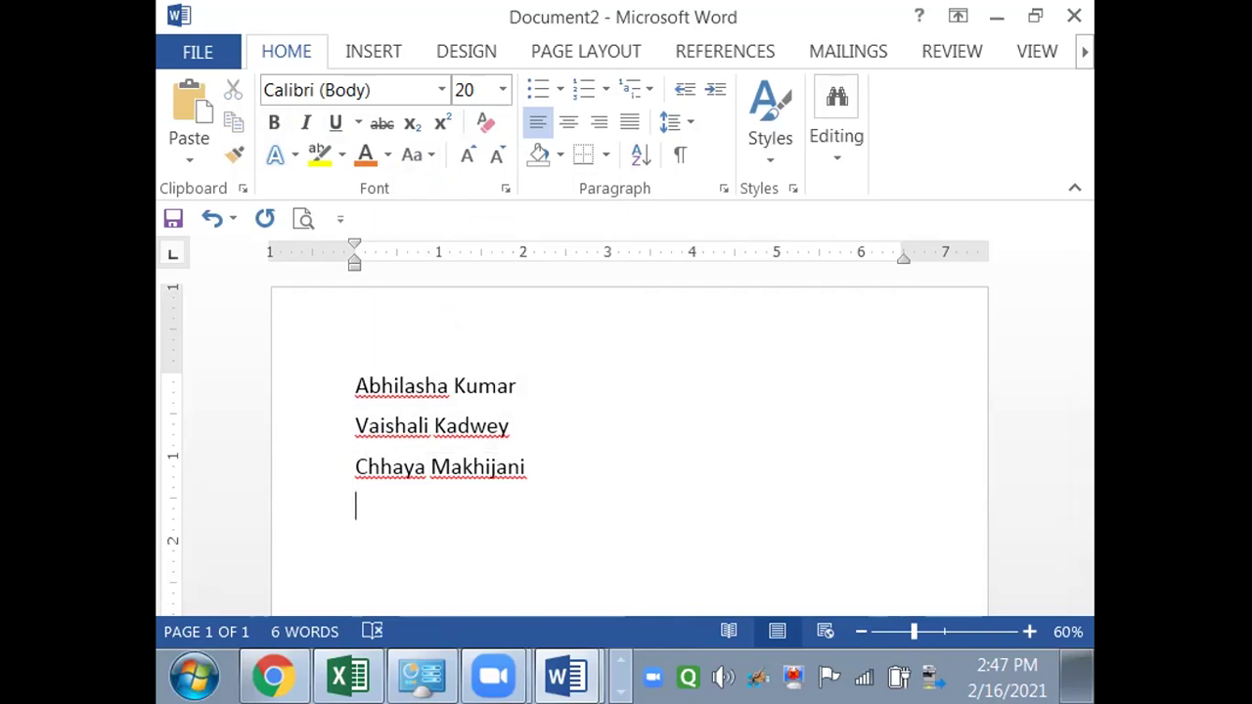
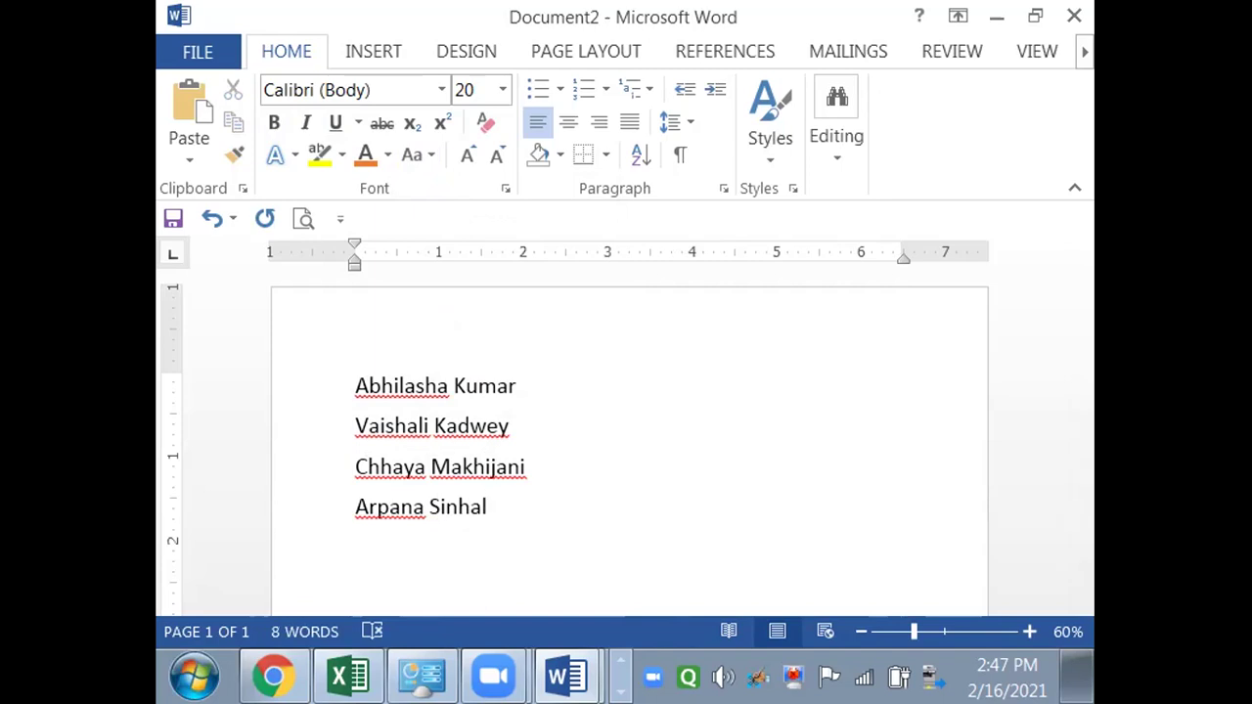
pyautogui.hotkey('ctrl', 'a')
pyautogui.hotkey('ctrl', 'c')
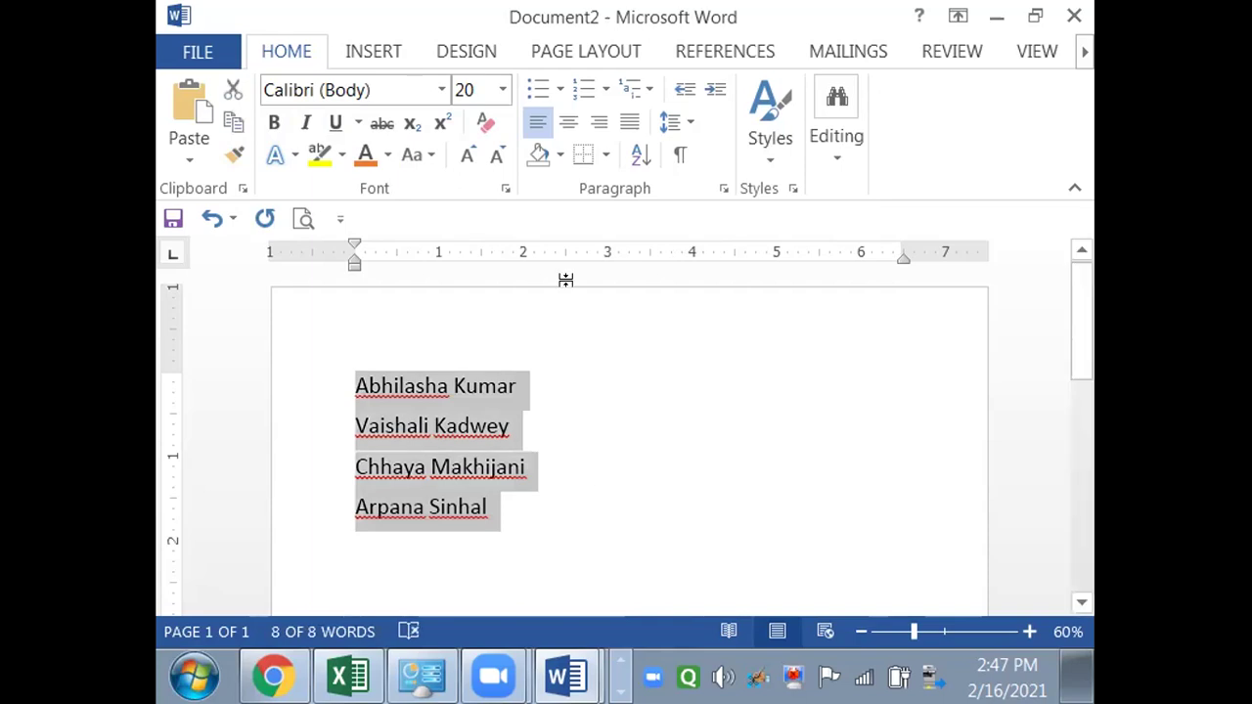
# - Bullet the four names, briefly trying diamond bullets before settling on round black dots
pyautogui.click(536, 88)
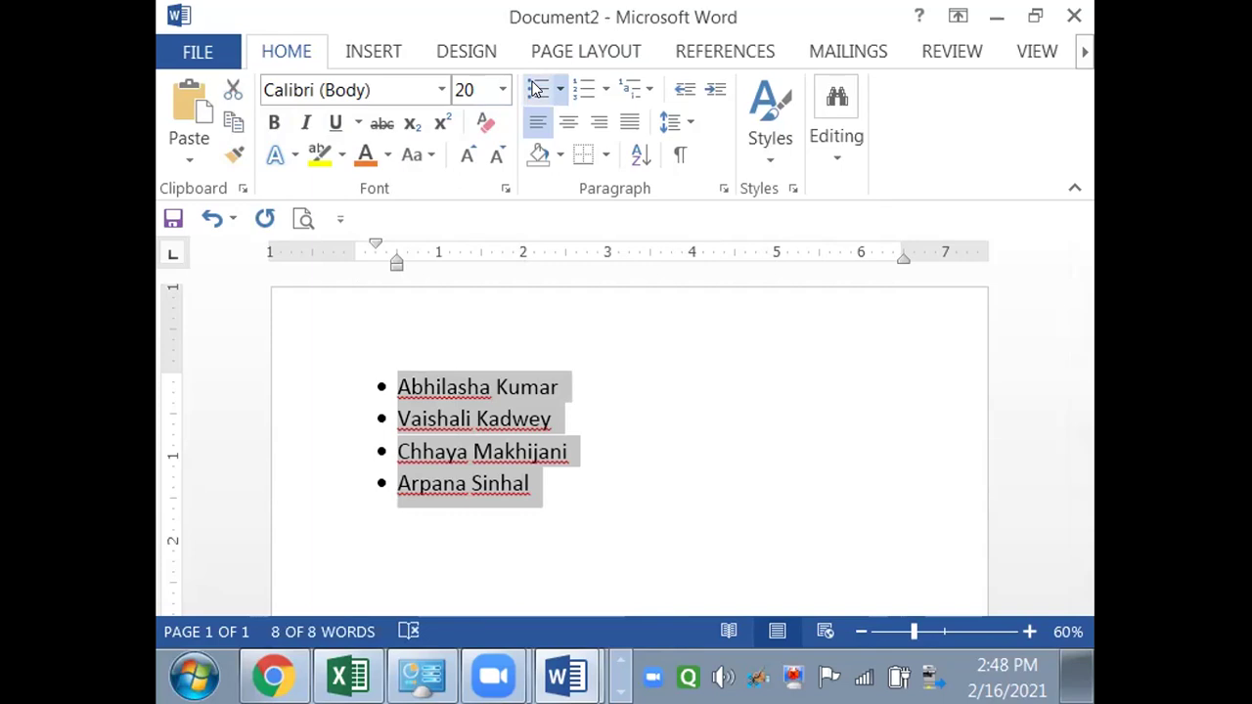
pyautogui.click(557, 90)
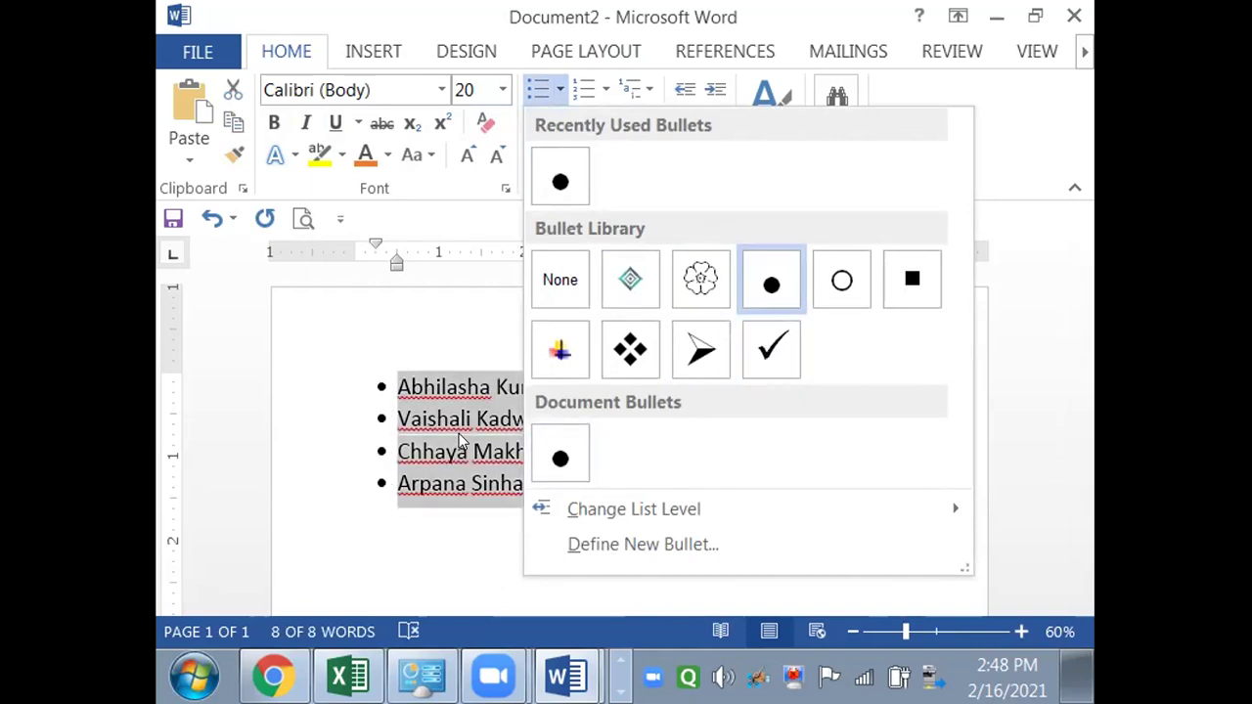
pyautogui.click(619, 300)
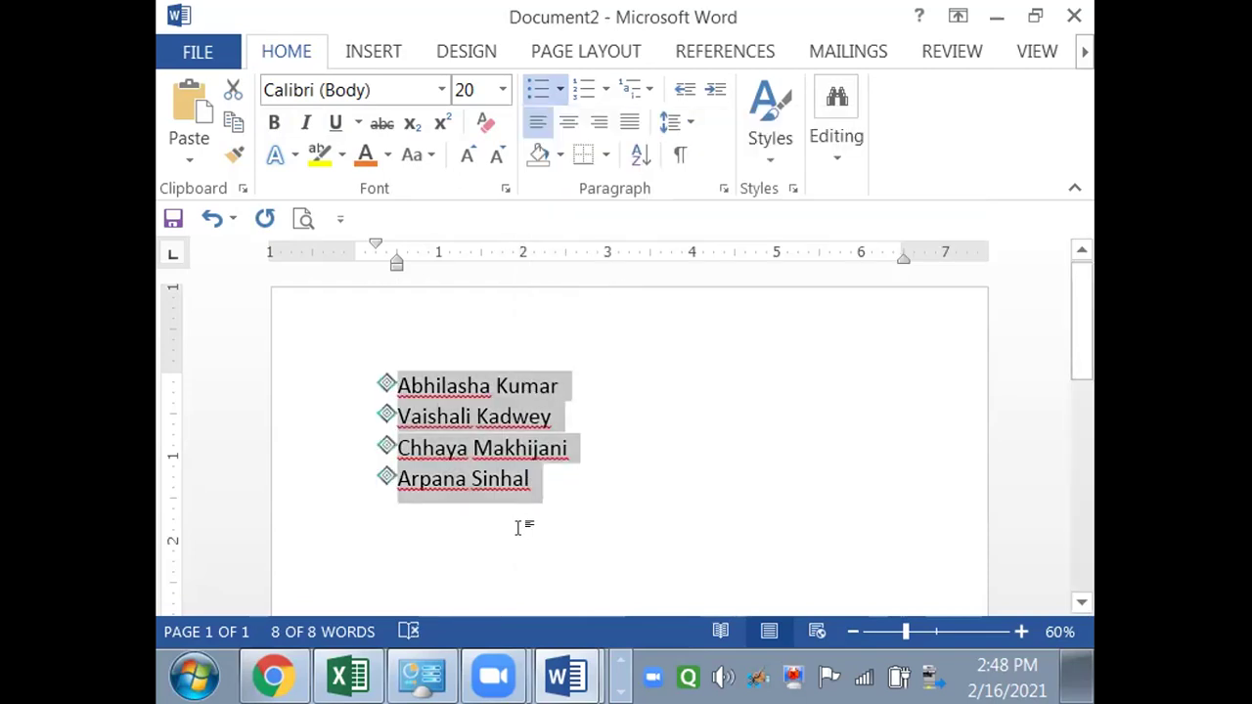
pyautogui.click(560, 93)
pyautogui.click(616, 185)
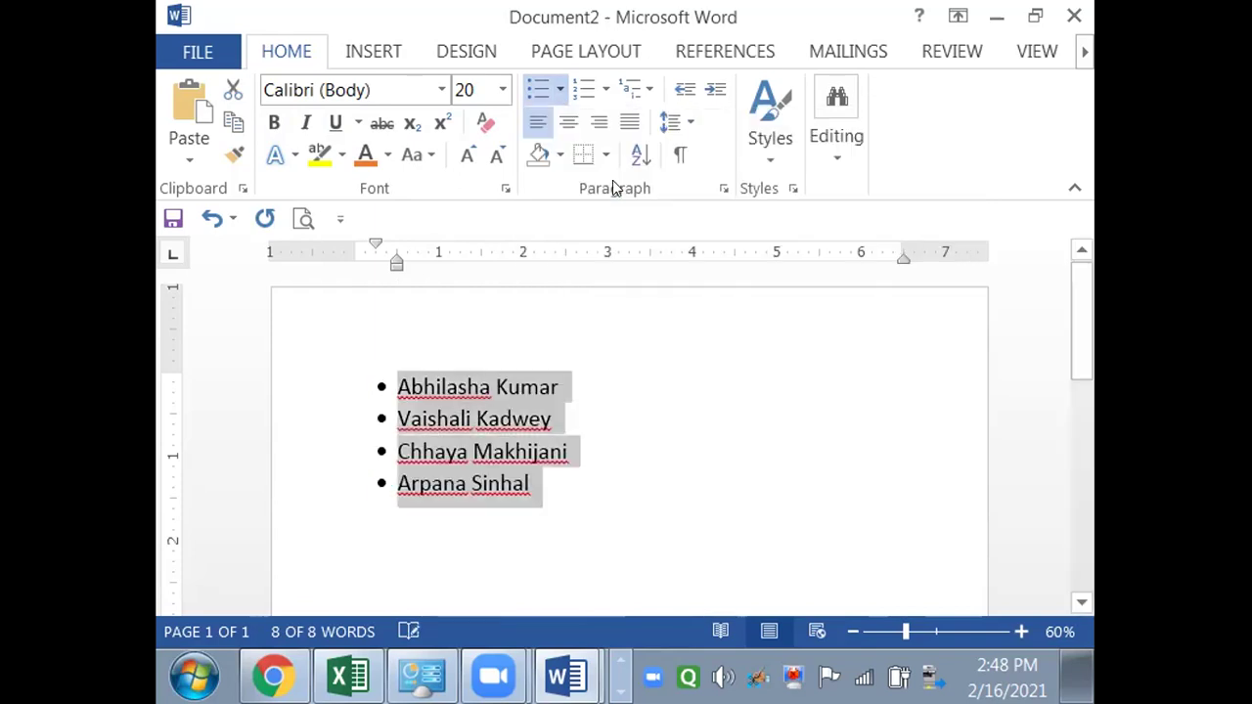
# - Copy the bulleted name list, then search Windows Start for 'pow' to find PowerPoint
pyautogui.rightClick(466, 417)
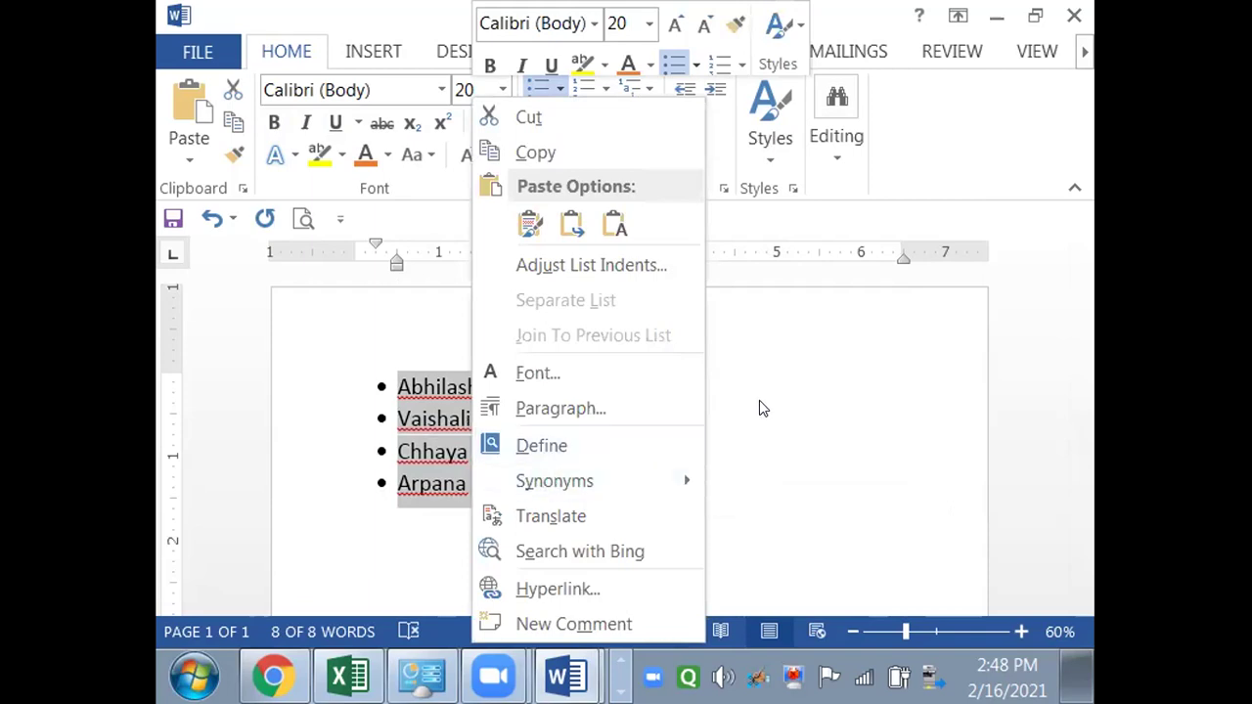
pyautogui.press('Escape')
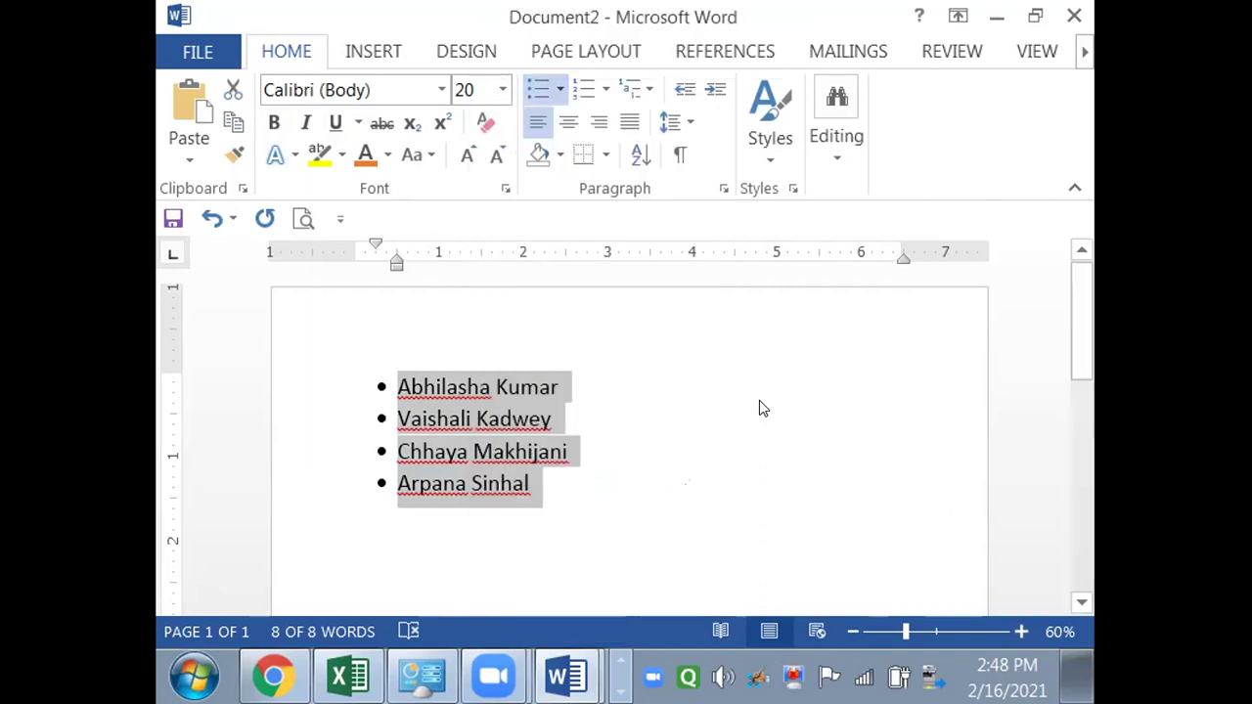
pyautogui.press('super')
pyautogui.write('pow')
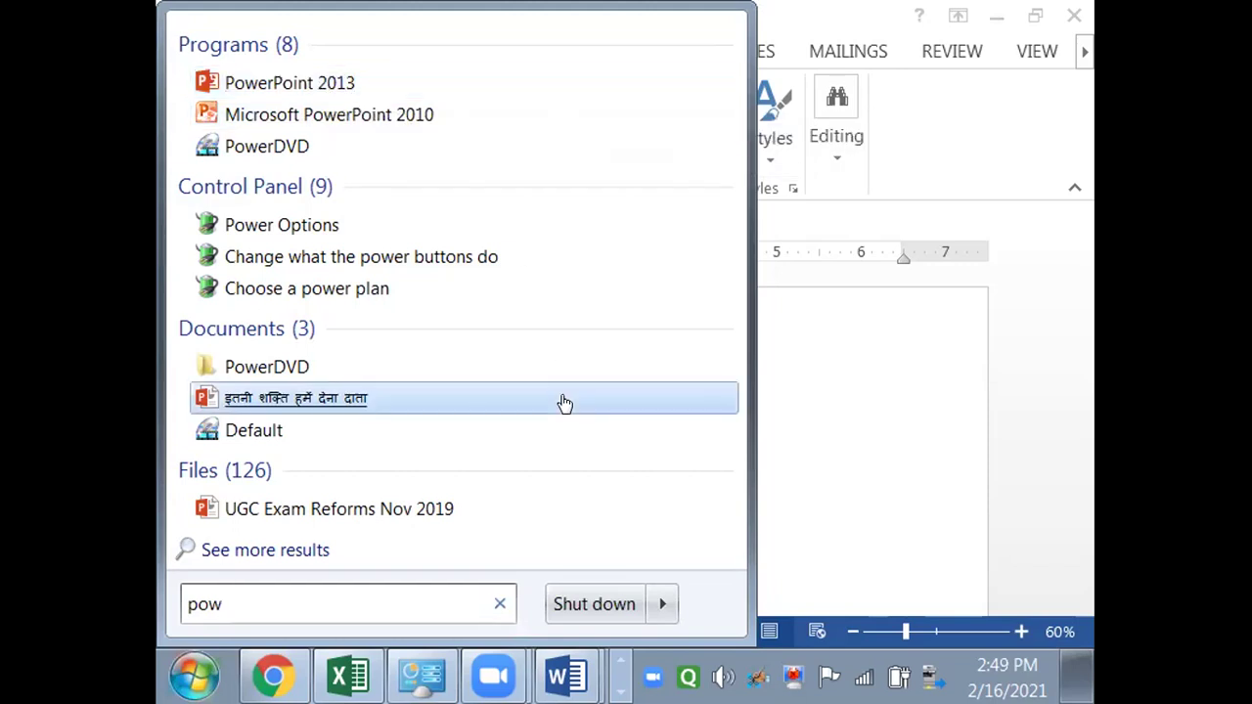
# - Launch PowerPoint 2013 with a blank presentation and close the Office Activation Wizard
pyautogui.click(313, 83)
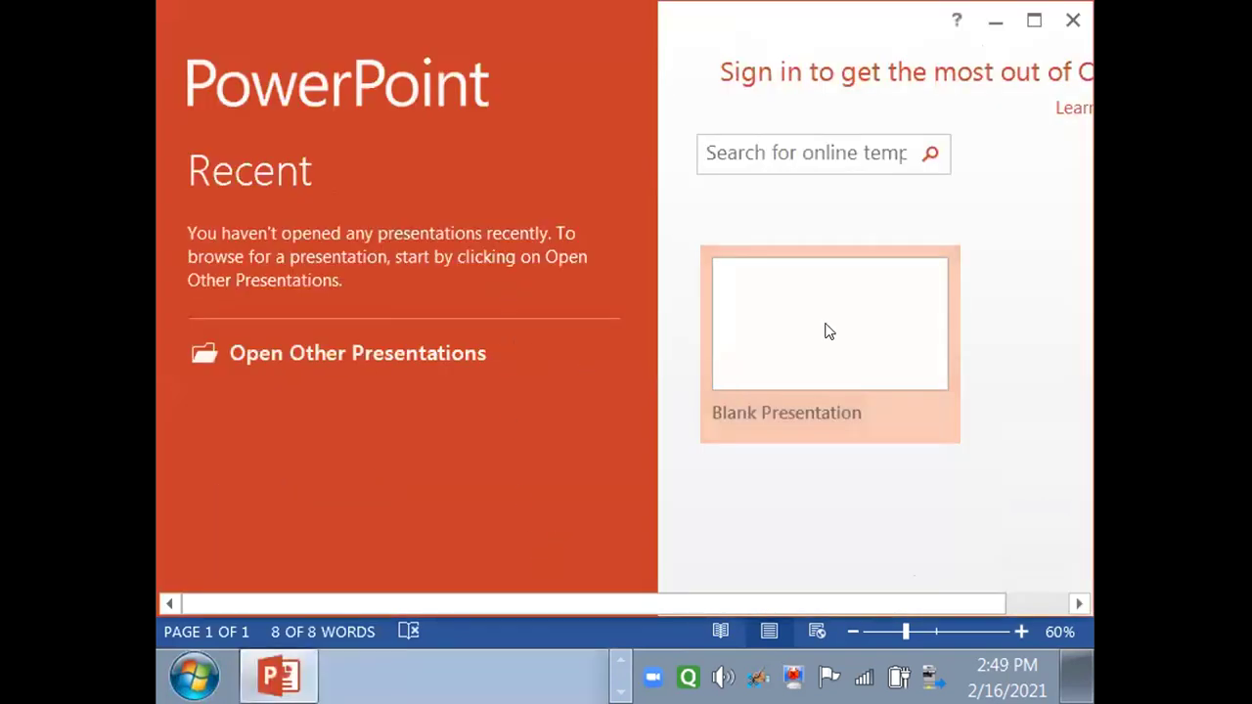
pyautogui.click(797, 387)
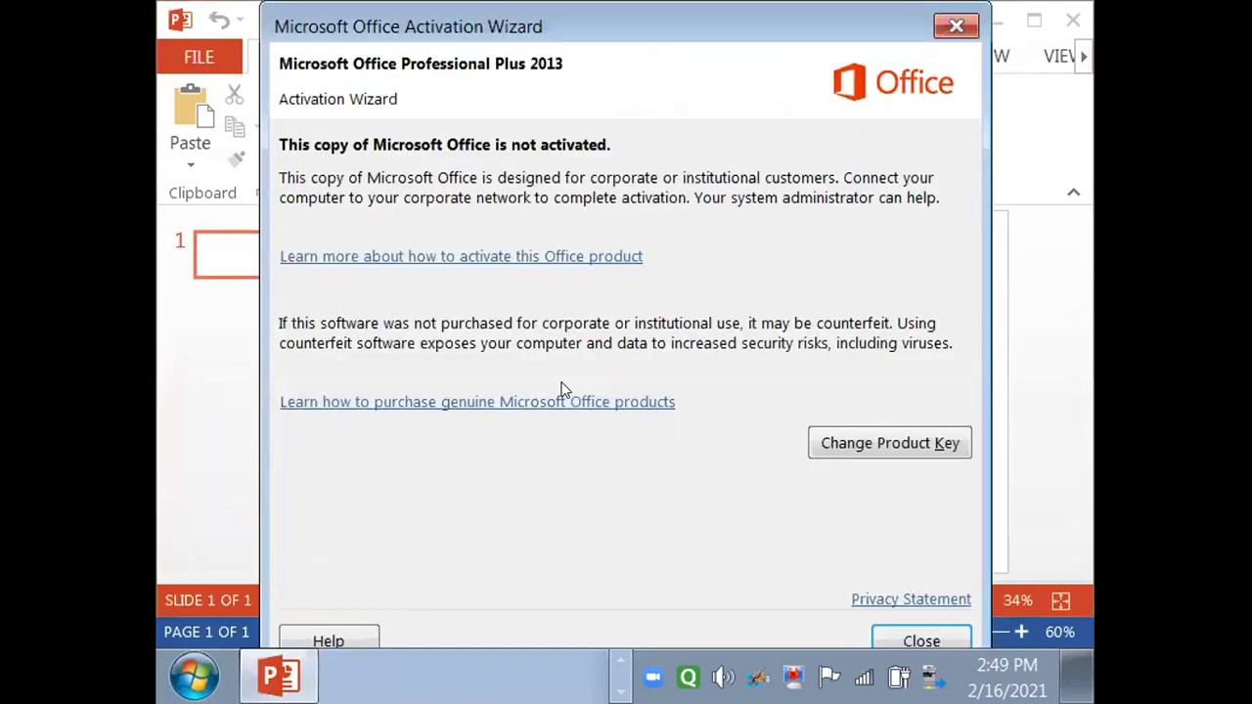
pyautogui.click(915, 633)
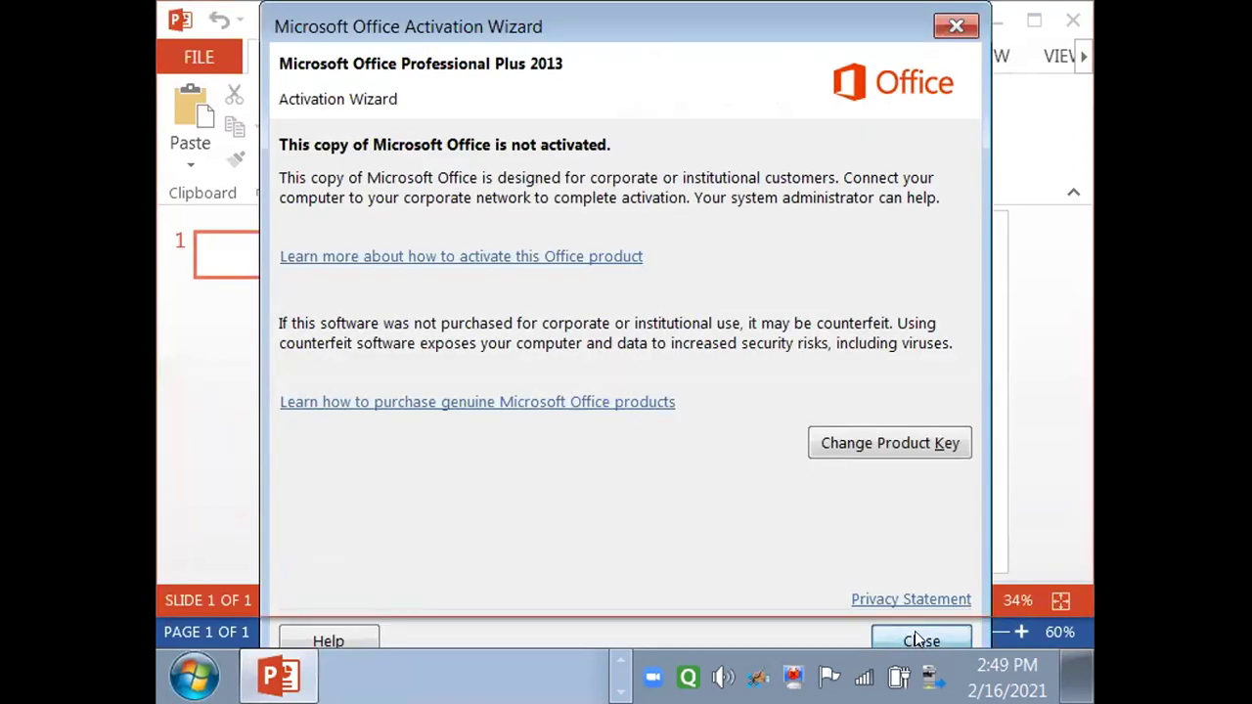
# - Add a Title and Content slide 2 with Ctrl+M and paste the four bulleted names into its body
pyautogui.hotkey('ctrl', 'm')
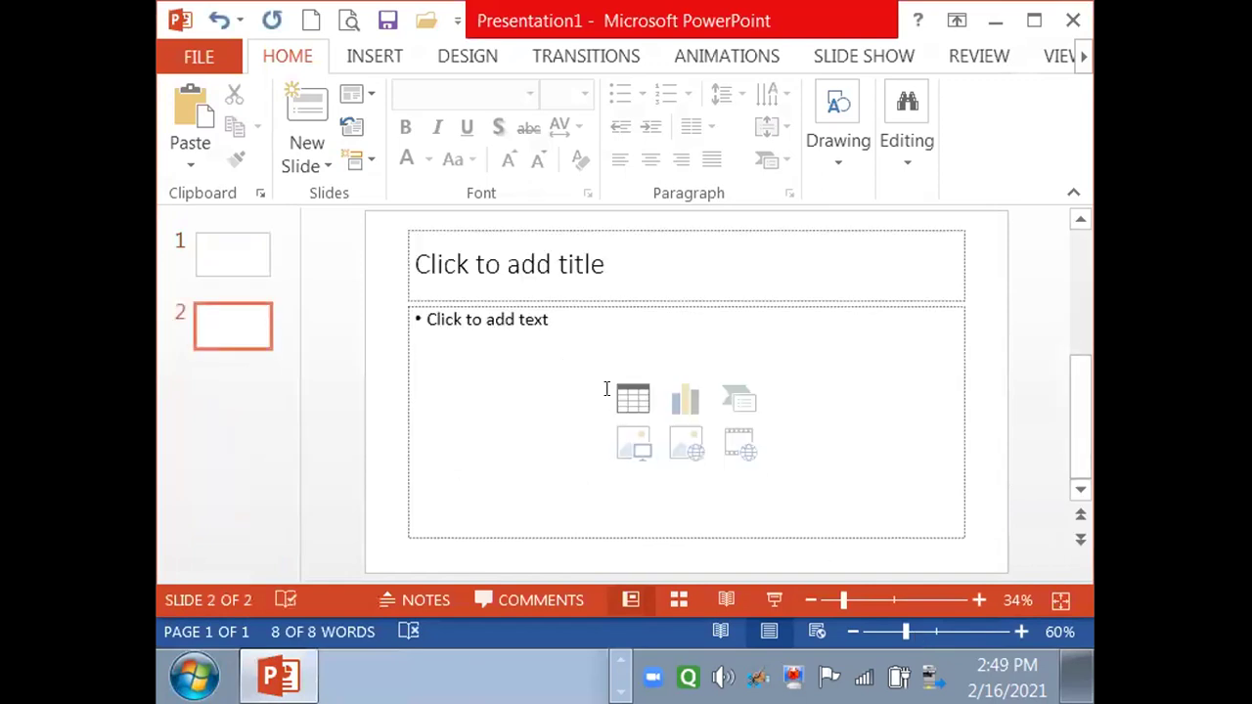
pyautogui.hotkey('alt', 'Tab')
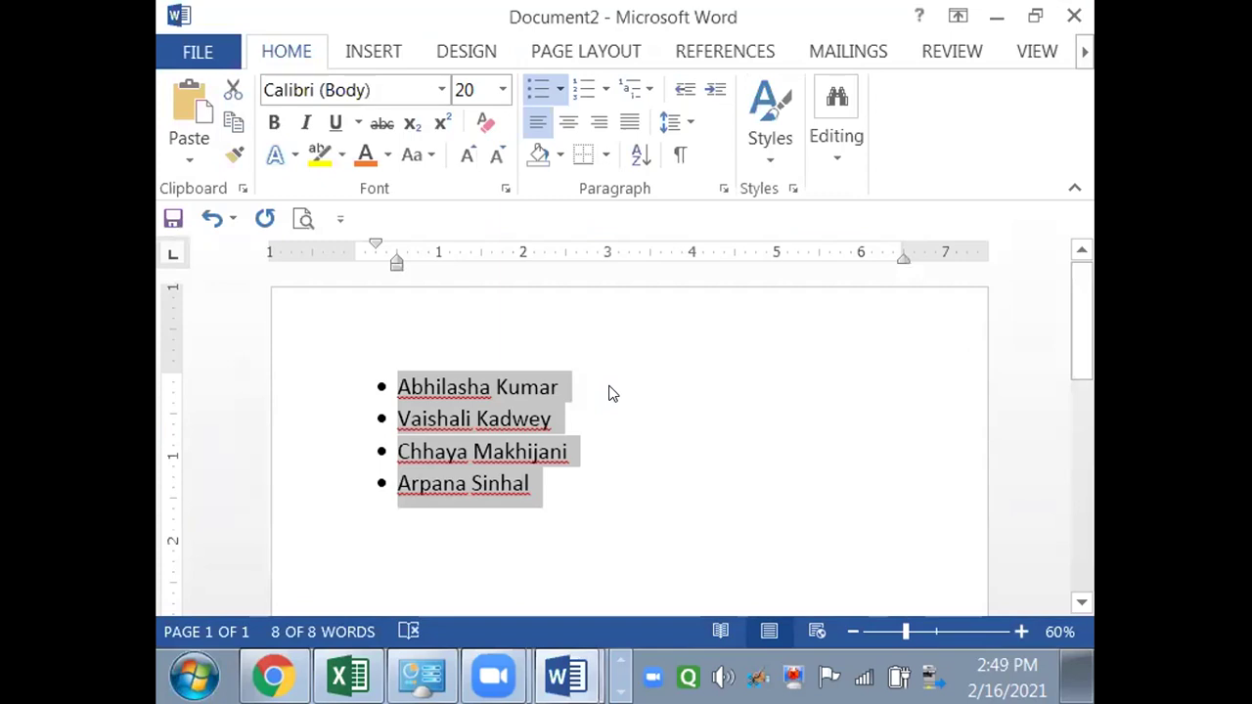
pyautogui.hotkey('alt', 'Tab')
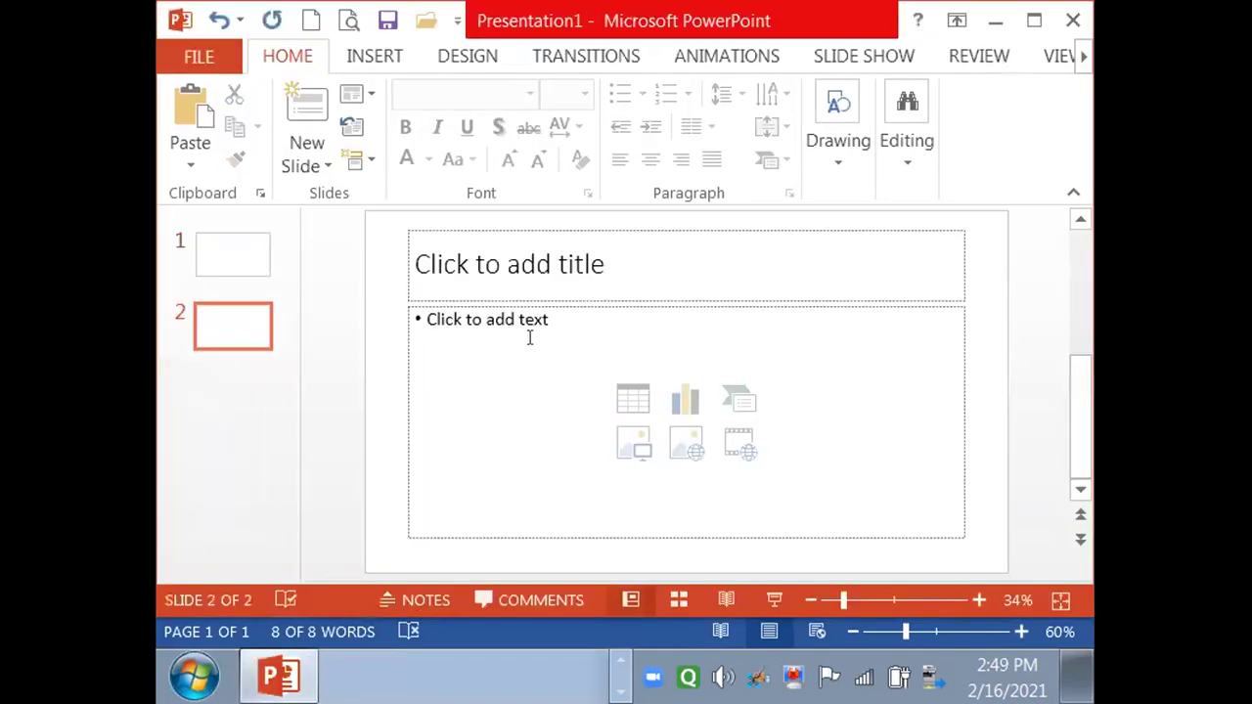
pyautogui.click(526, 322)
pyautogui.hotkey('ctrl', 'v')
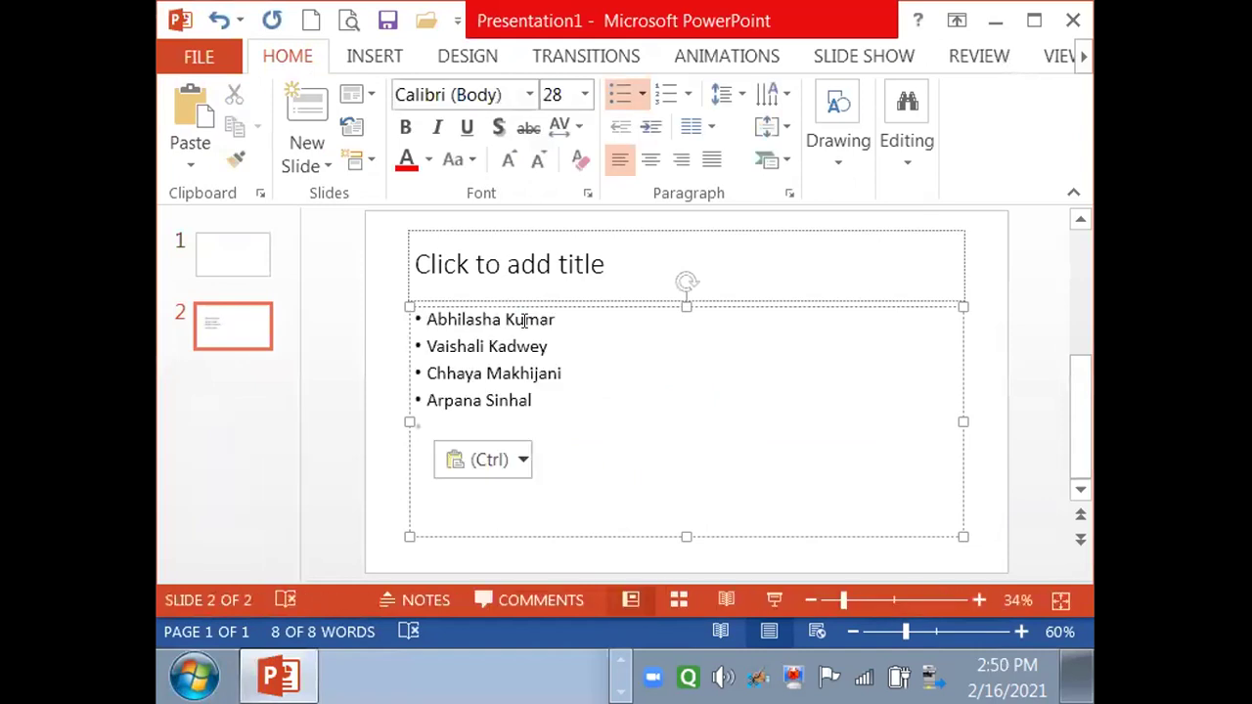
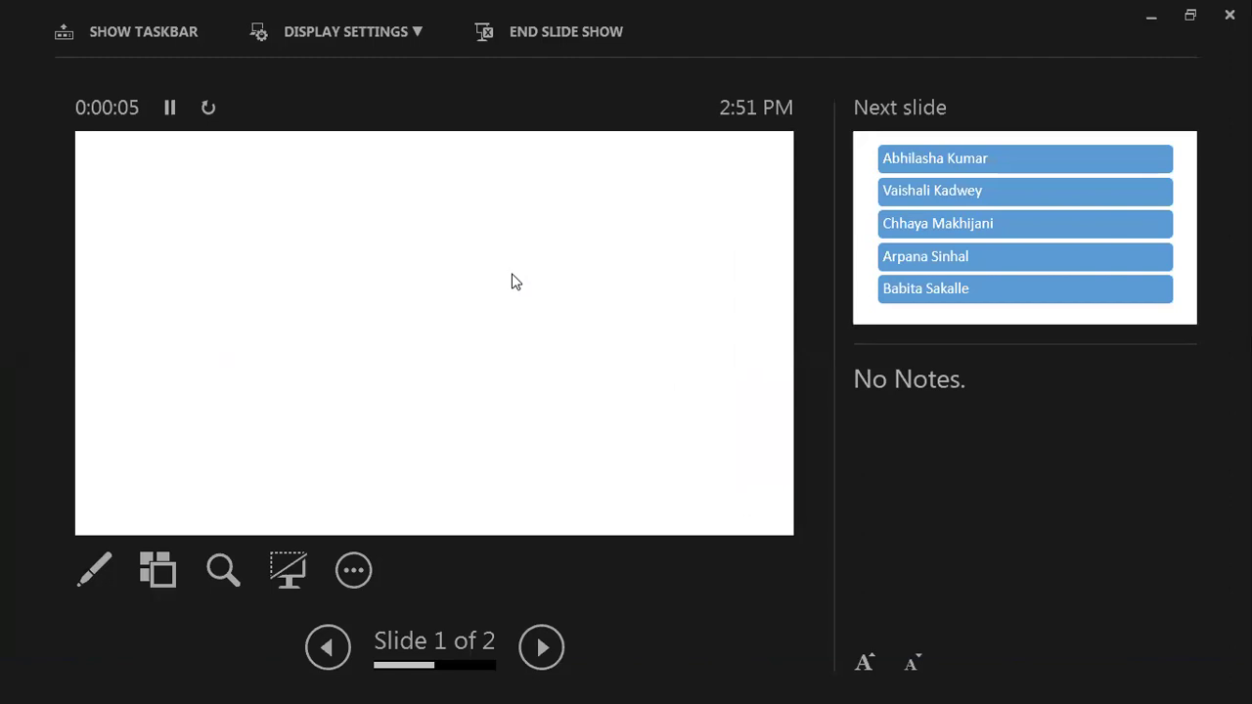
# - Advance to slide 2 in Presenter view, then end the slide show
pyautogui.click(862, 217)
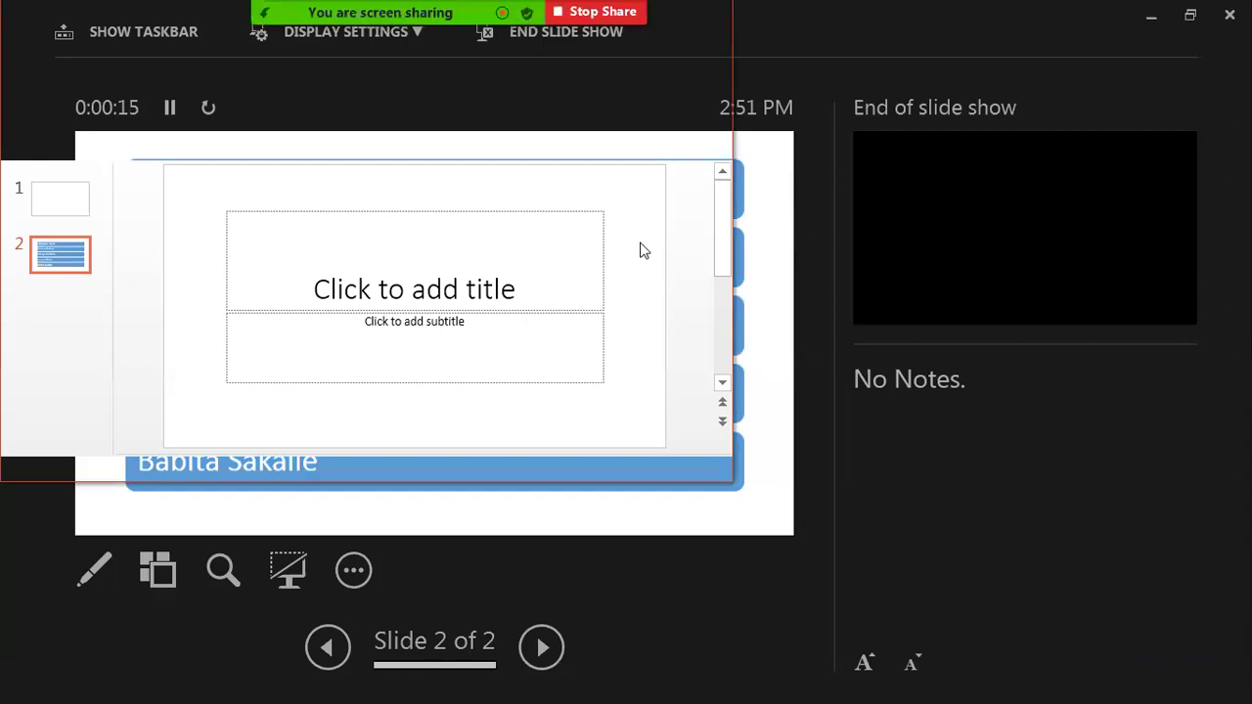
pyautogui.press('Escape')
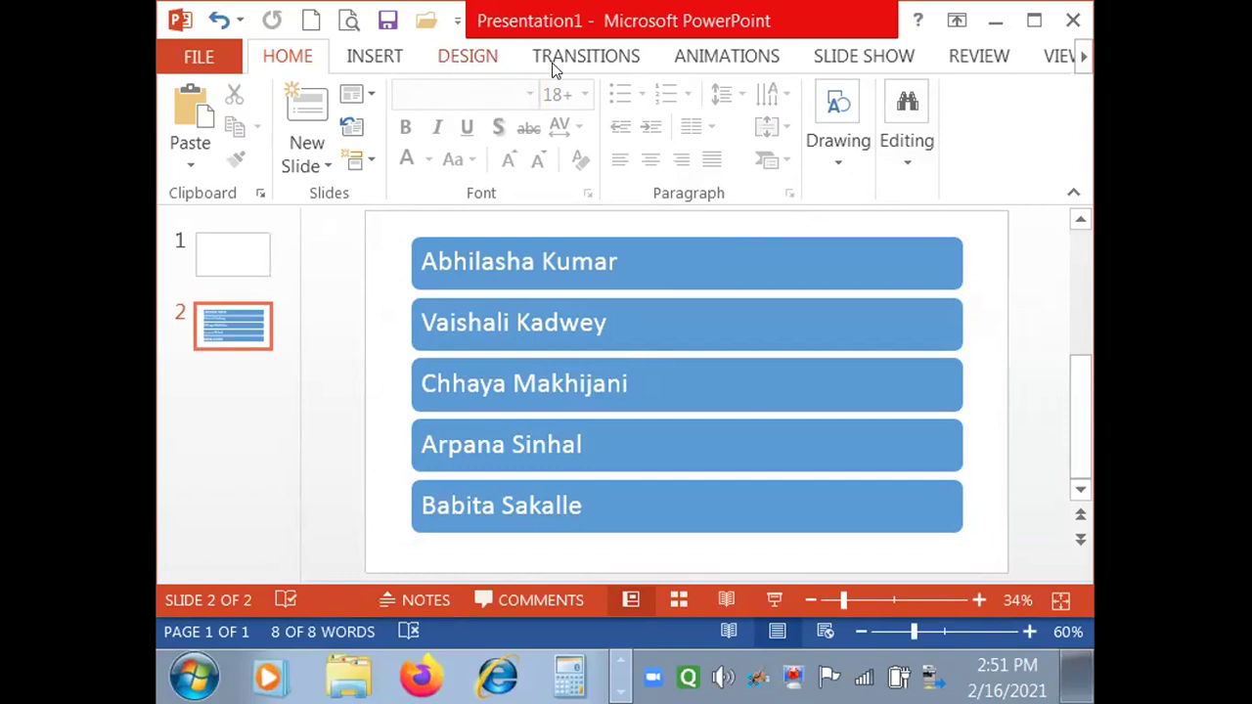
# - Select the five-name list graphic on slide 2 and show the SmartArt Tools Design tab
pyautogui.click(481, 59)
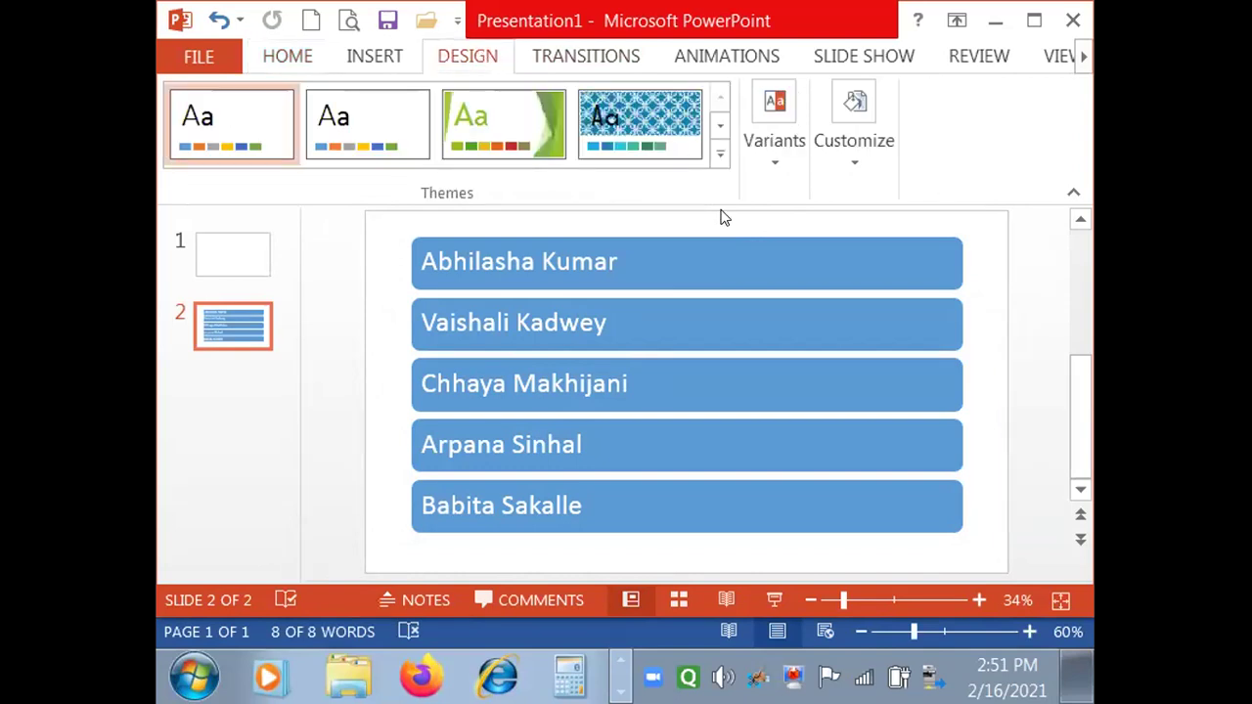
pyautogui.click(624, 240)
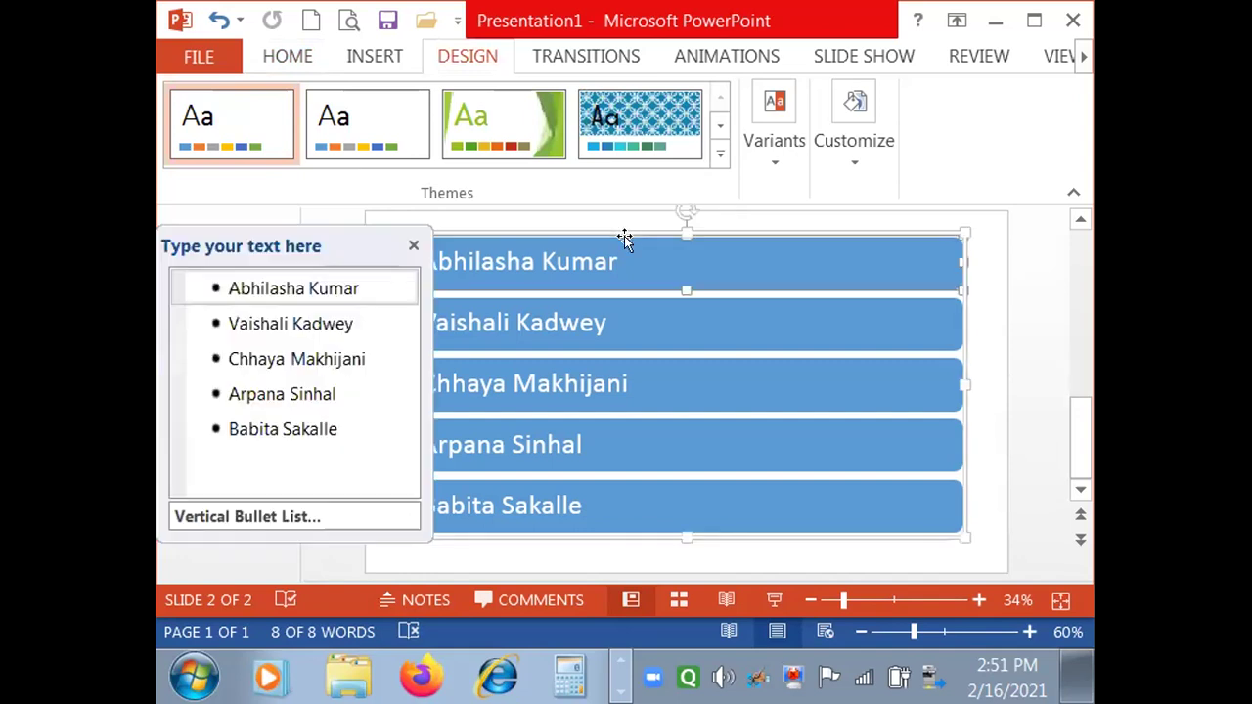
pyautogui.click(806, 218)
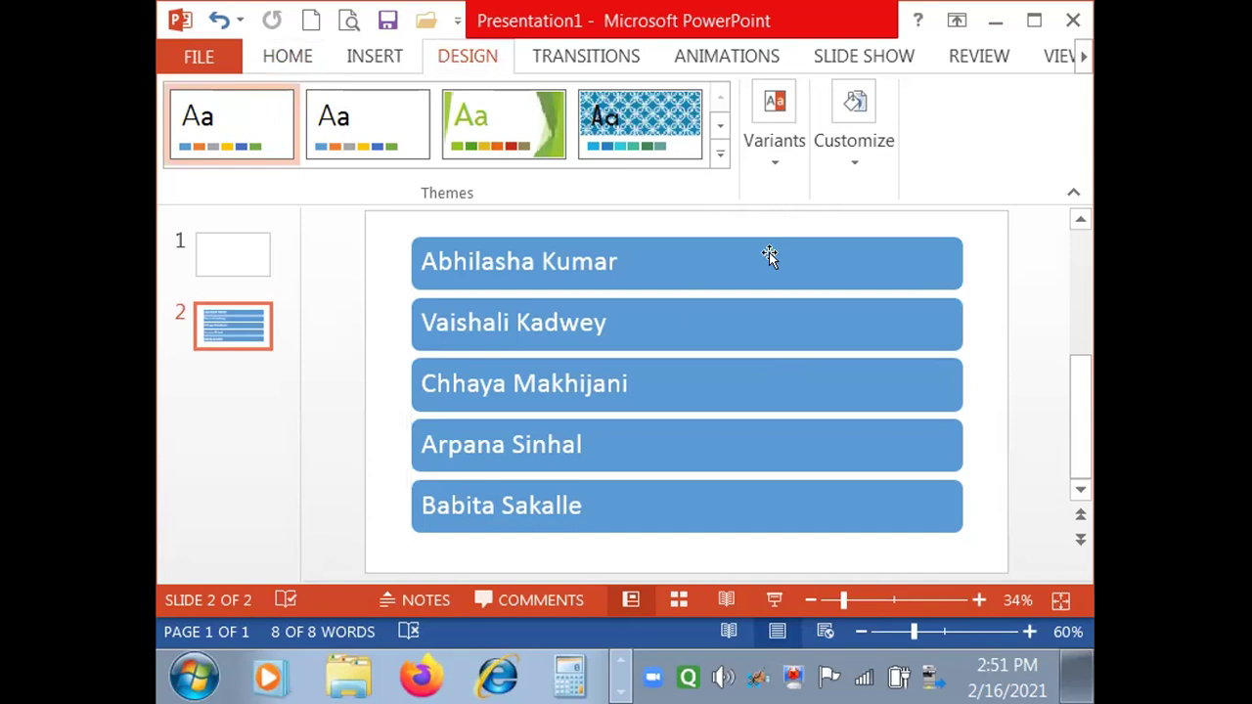
pyautogui.click(942, 289)
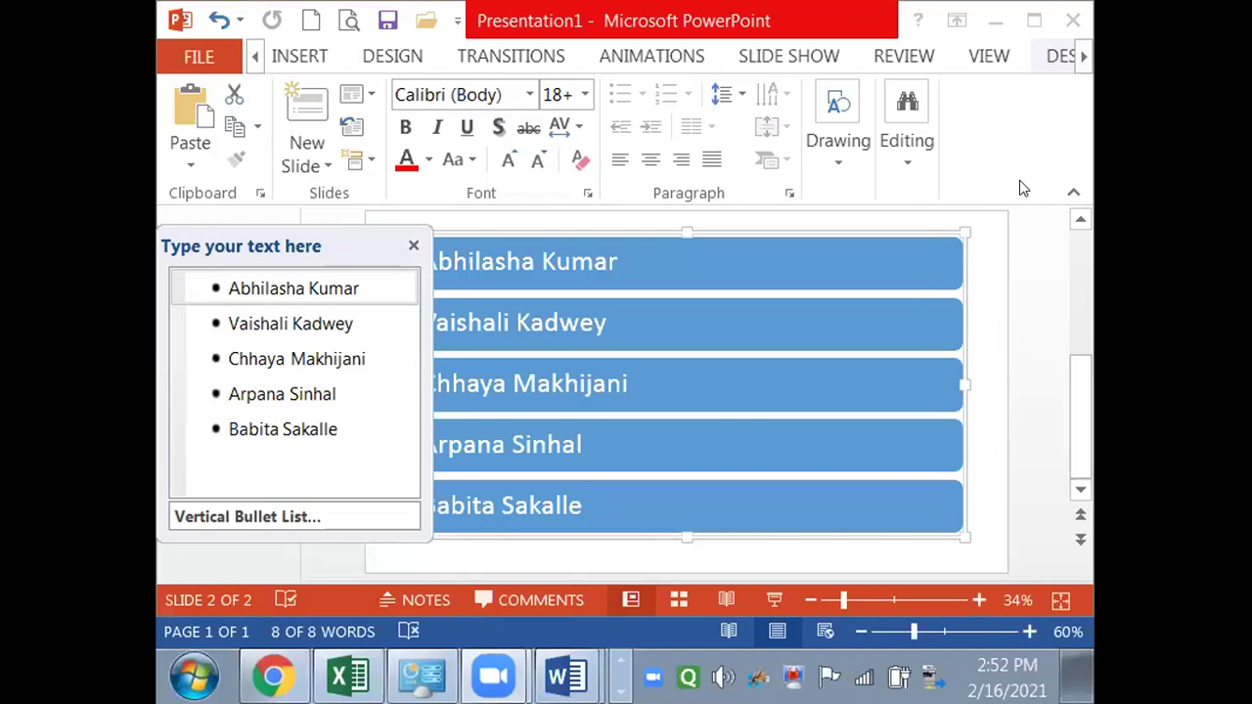
pyautogui.click(1083, 58)
pyautogui.click(1083, 59)
pyautogui.click(1083, 59)
pyautogui.click(1083, 59)
pyautogui.click(1083, 59)
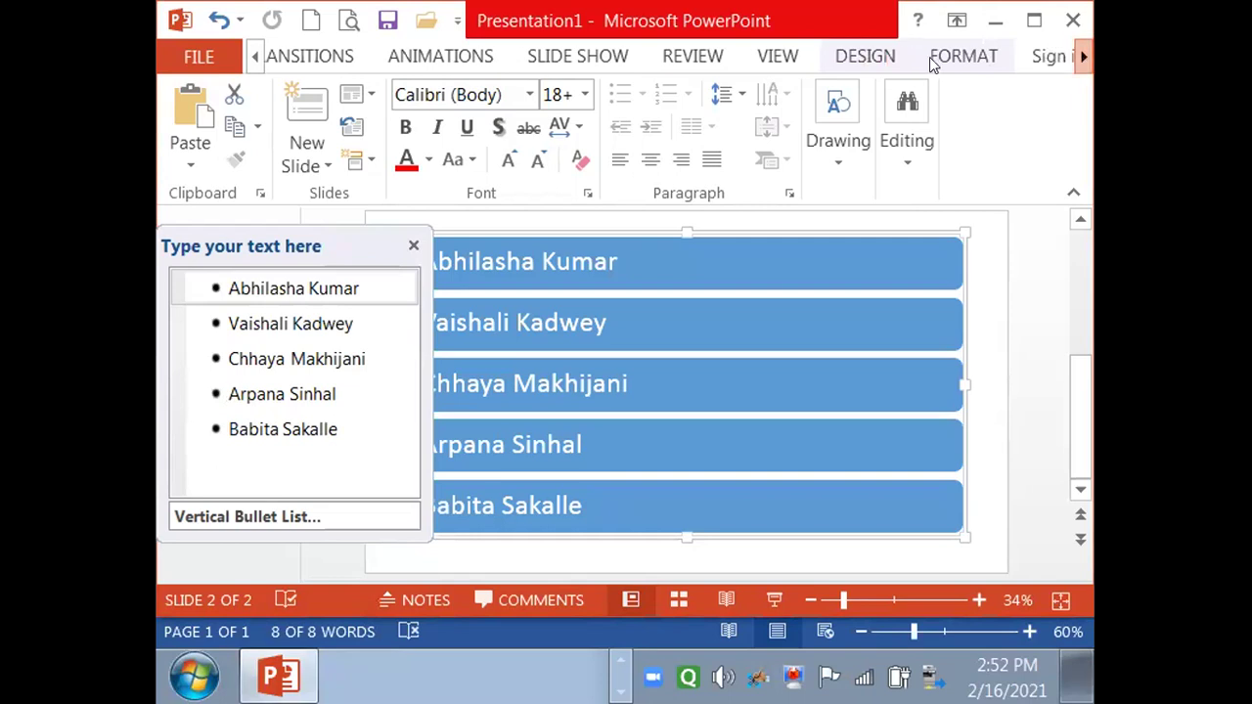
pyautogui.click(865, 58)
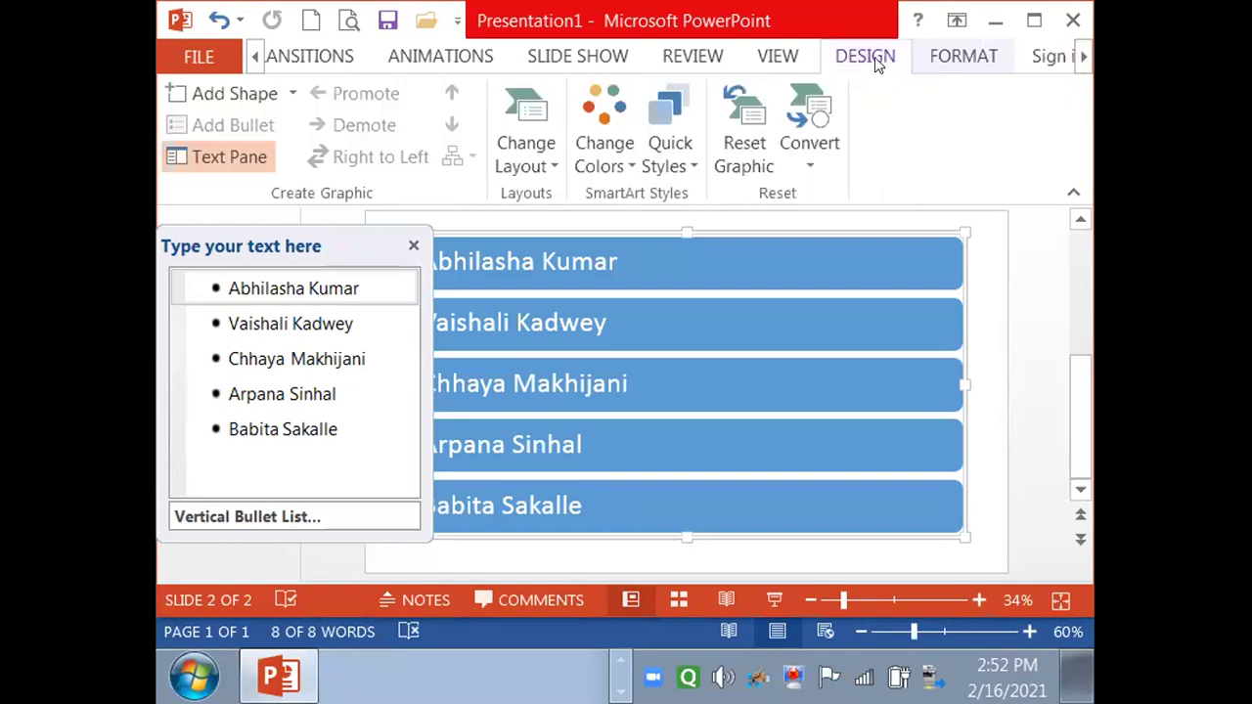
# - Apply the first Colorful colour scheme and the Basic Block List layout to the name graphic
pyautogui.click(590, 108)
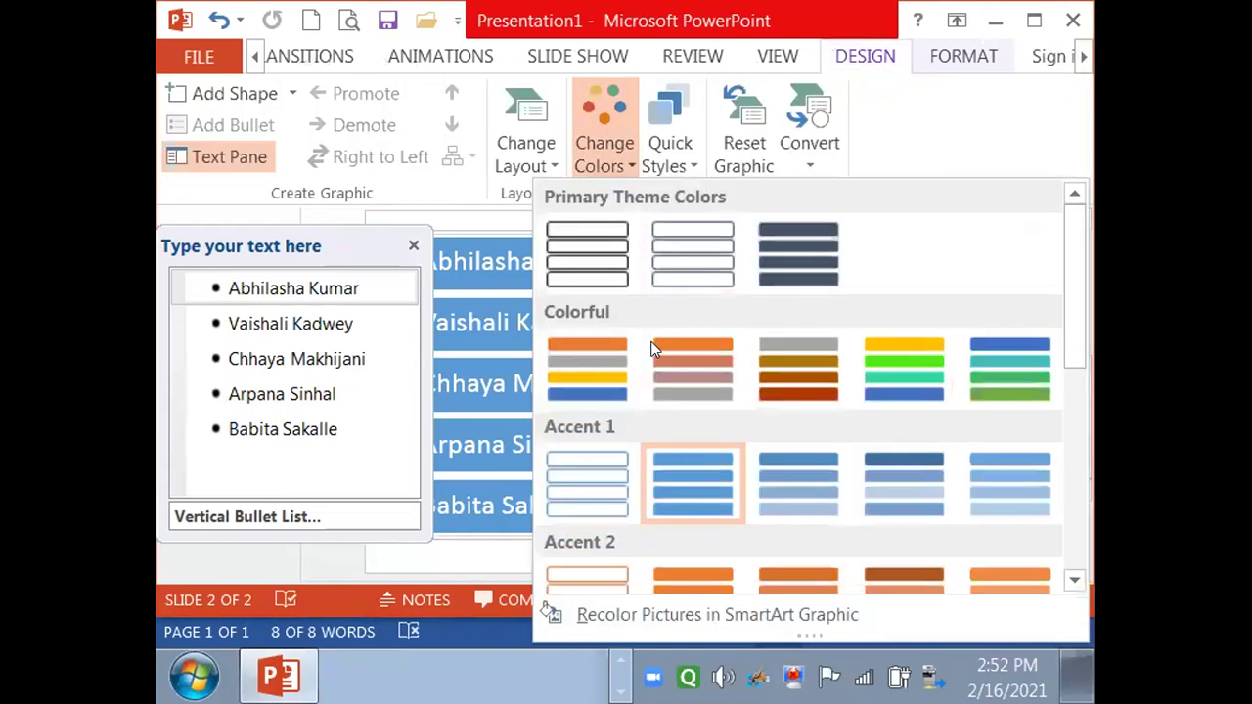
pyautogui.click(589, 344)
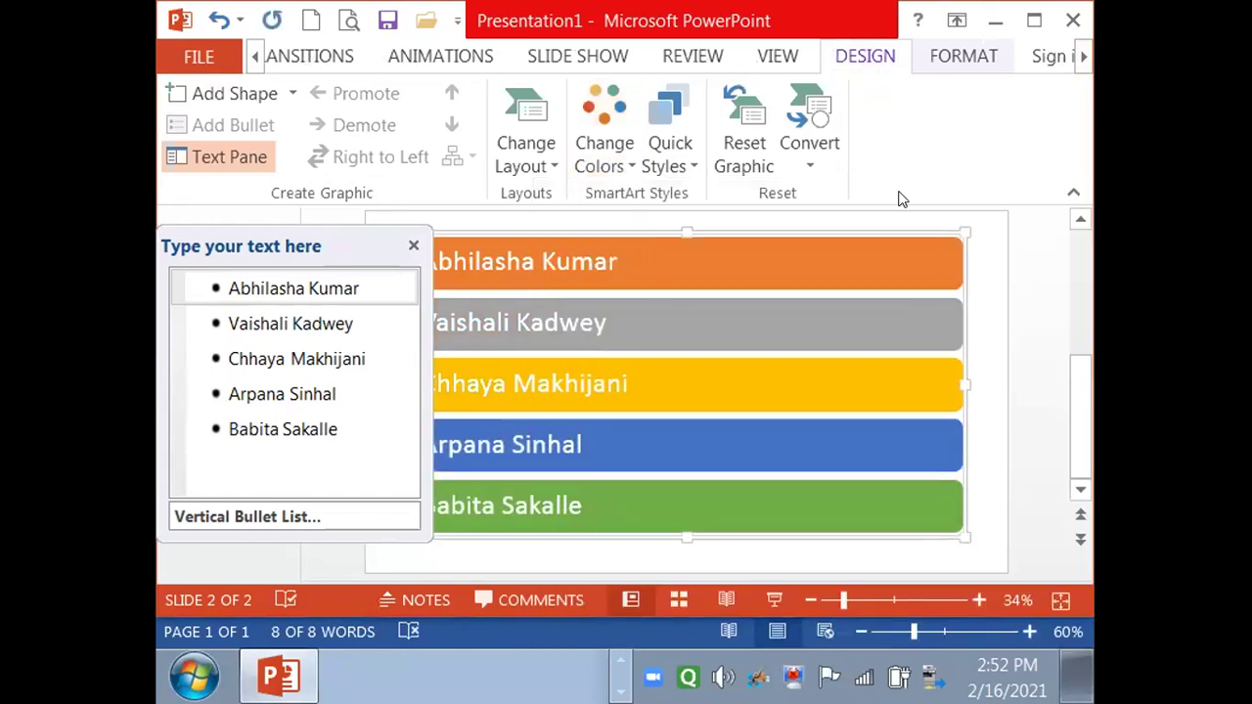
pyautogui.click(541, 144)
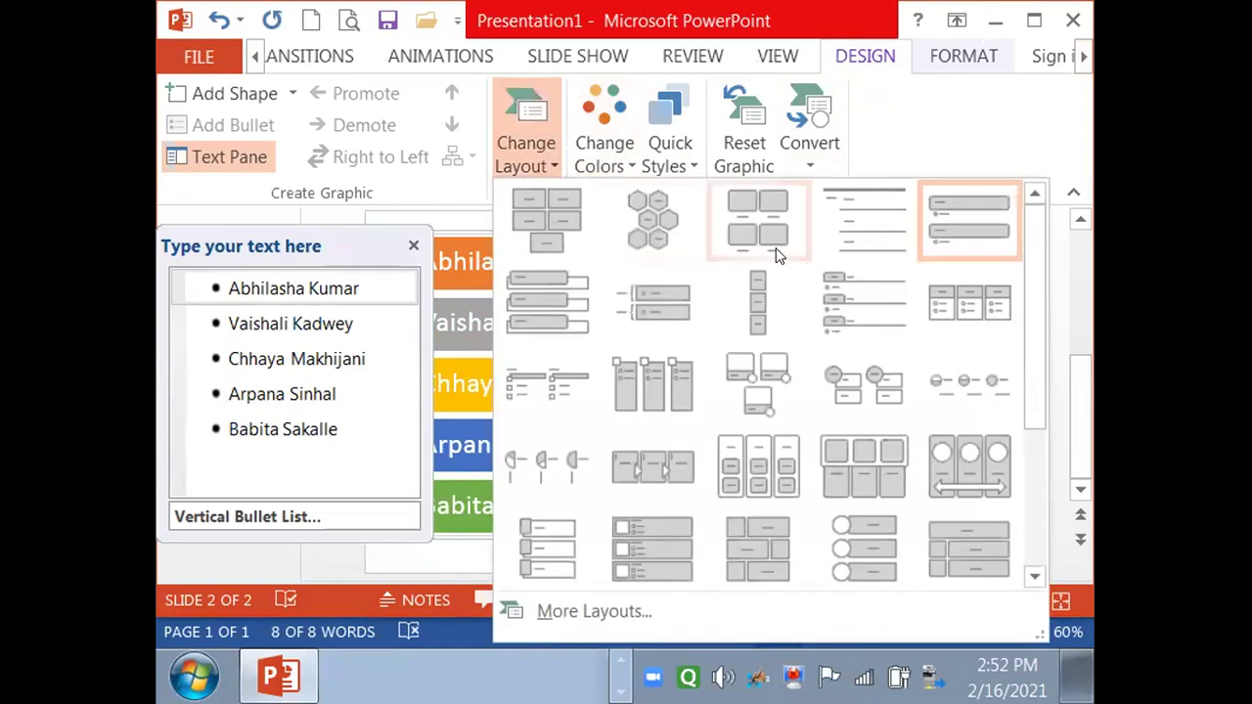
pyautogui.click(539, 235)
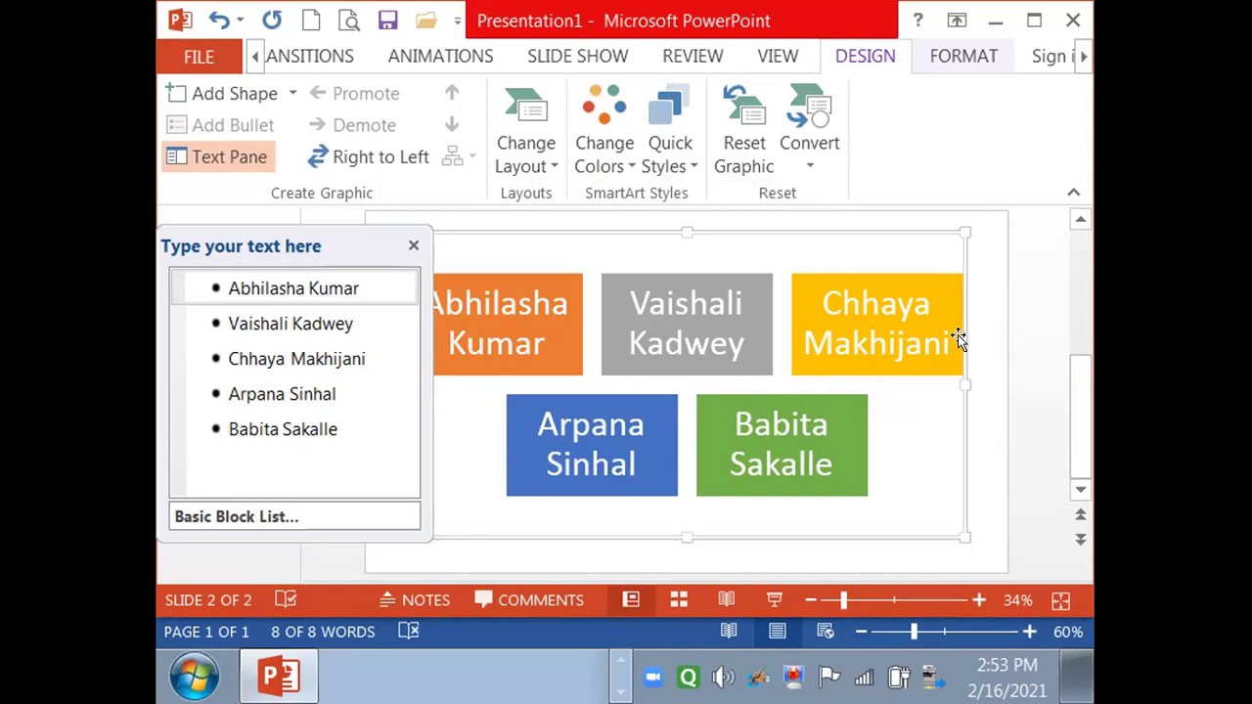
# - Back in Word's Document2, add a new person's full name as a fifth bullet
pyautogui.hotkey('alt', 'Tab')
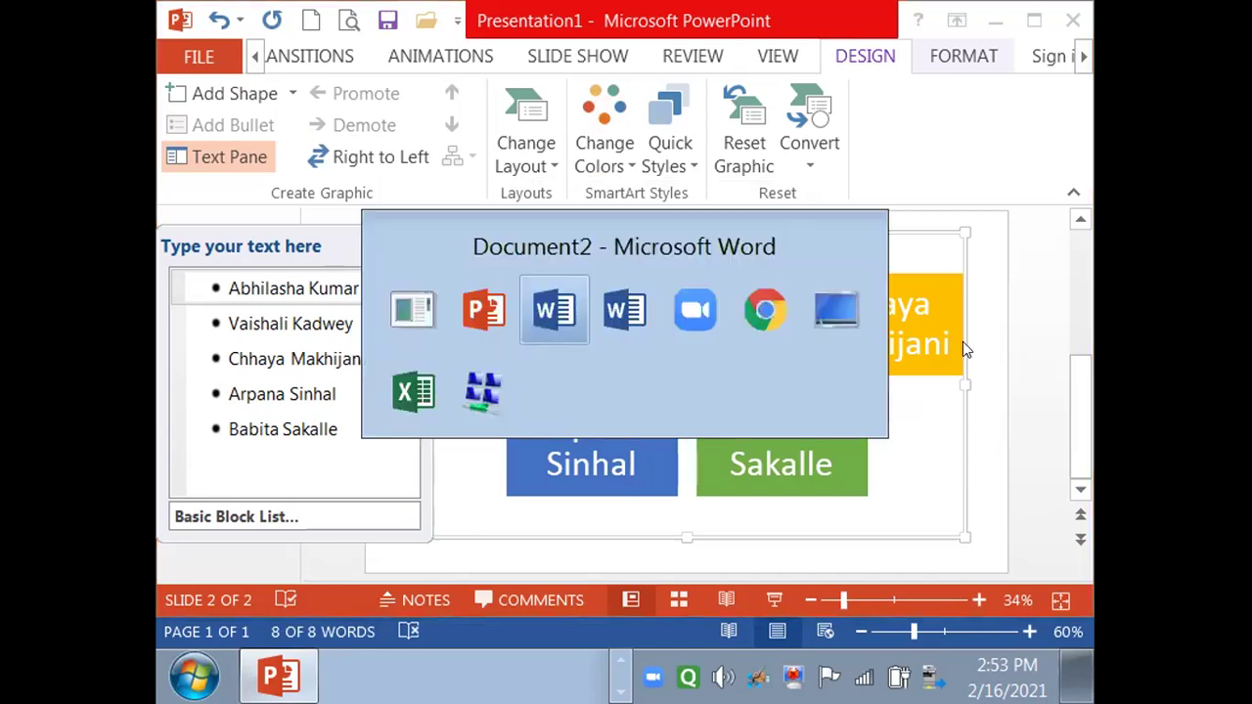
pyautogui.hotkey('alt', 'Tab')
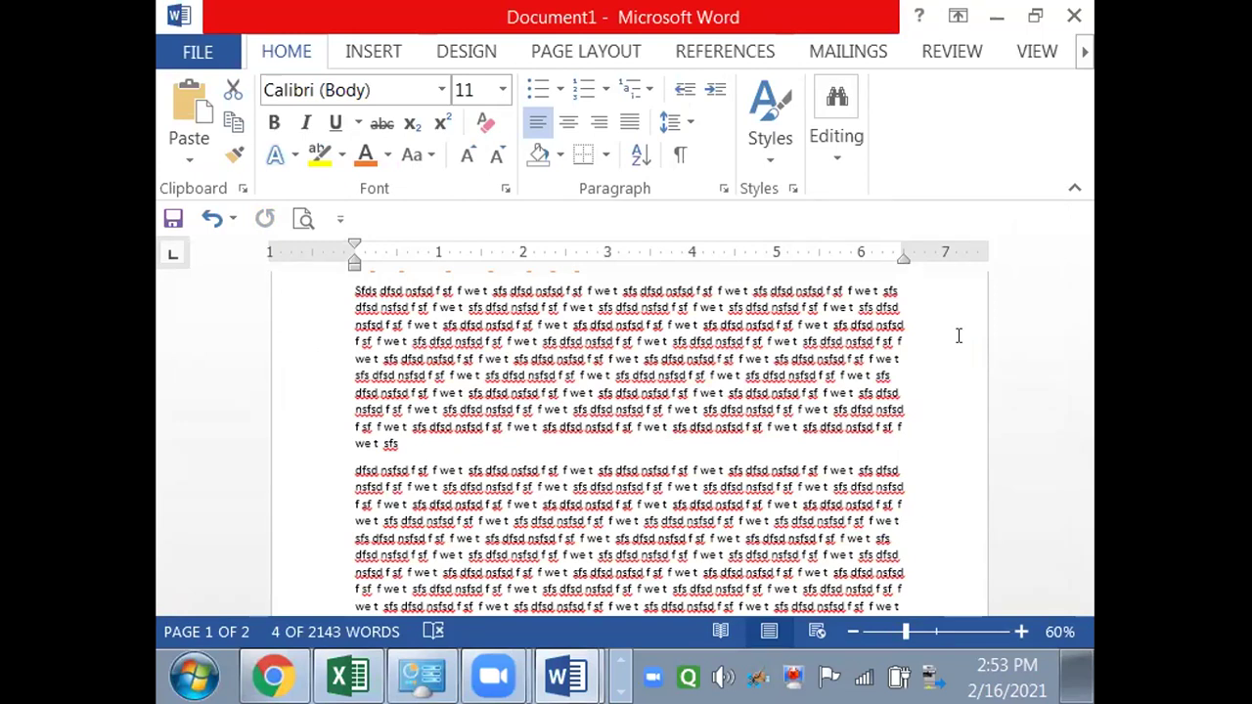
pyautogui.hotkey('alt', 'Tab')
pyautogui.hotkey('alt', 'Tab')
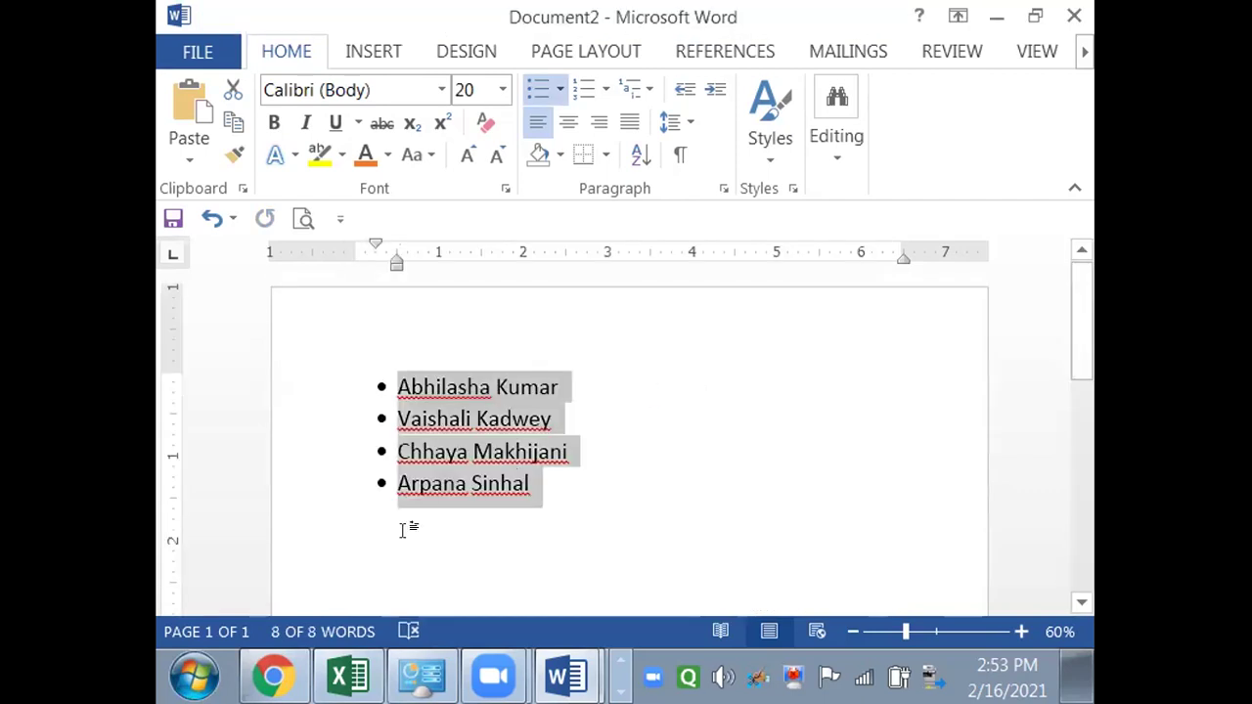
pyautogui.click(471, 453)
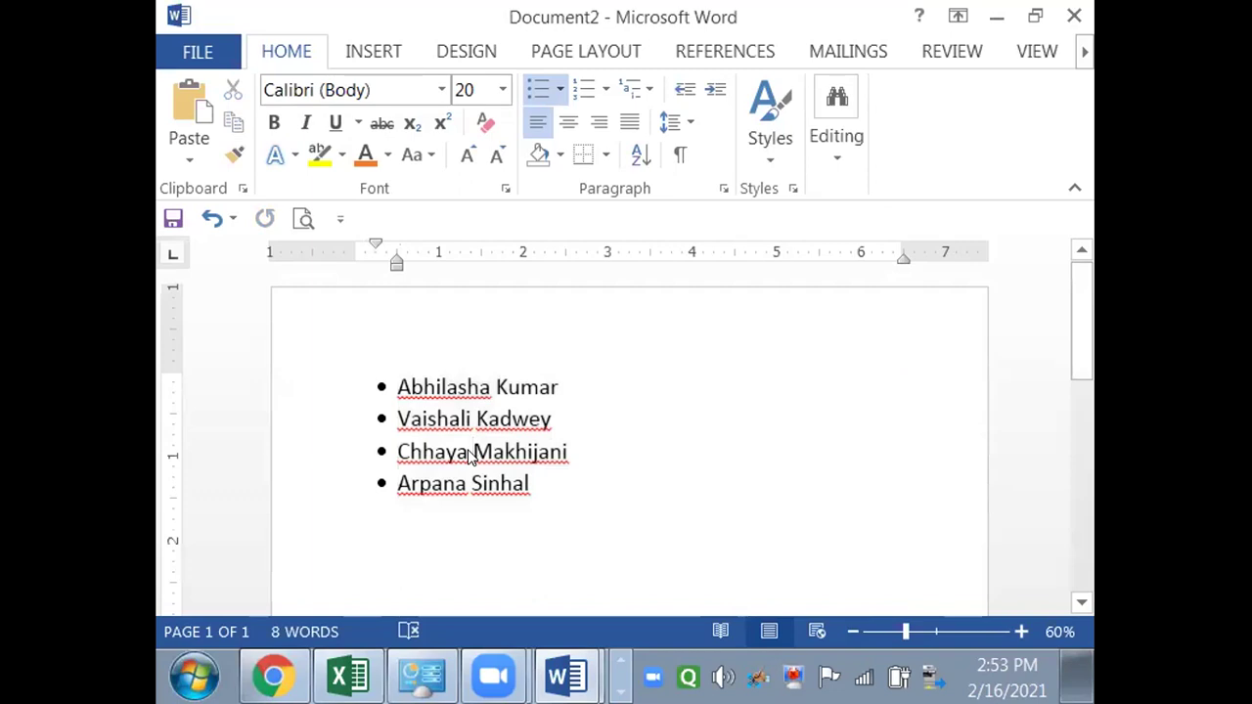
pyautogui.click(533, 485)
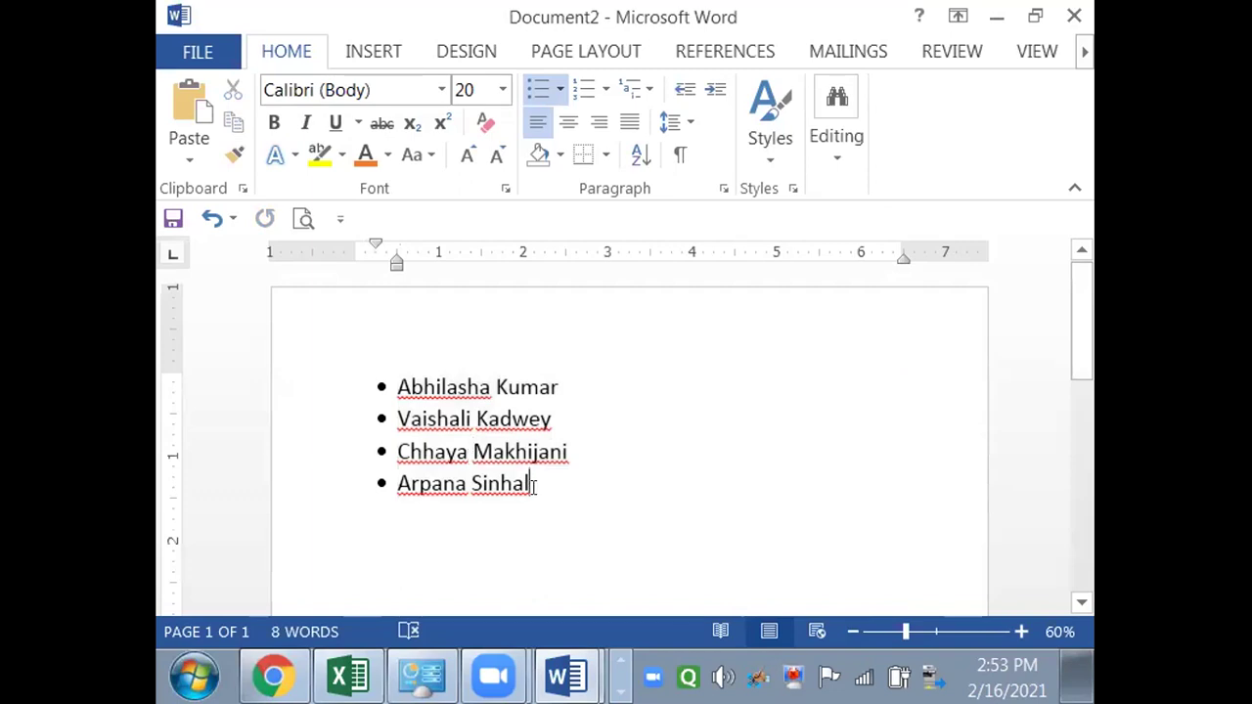
pyautogui.press('Return')
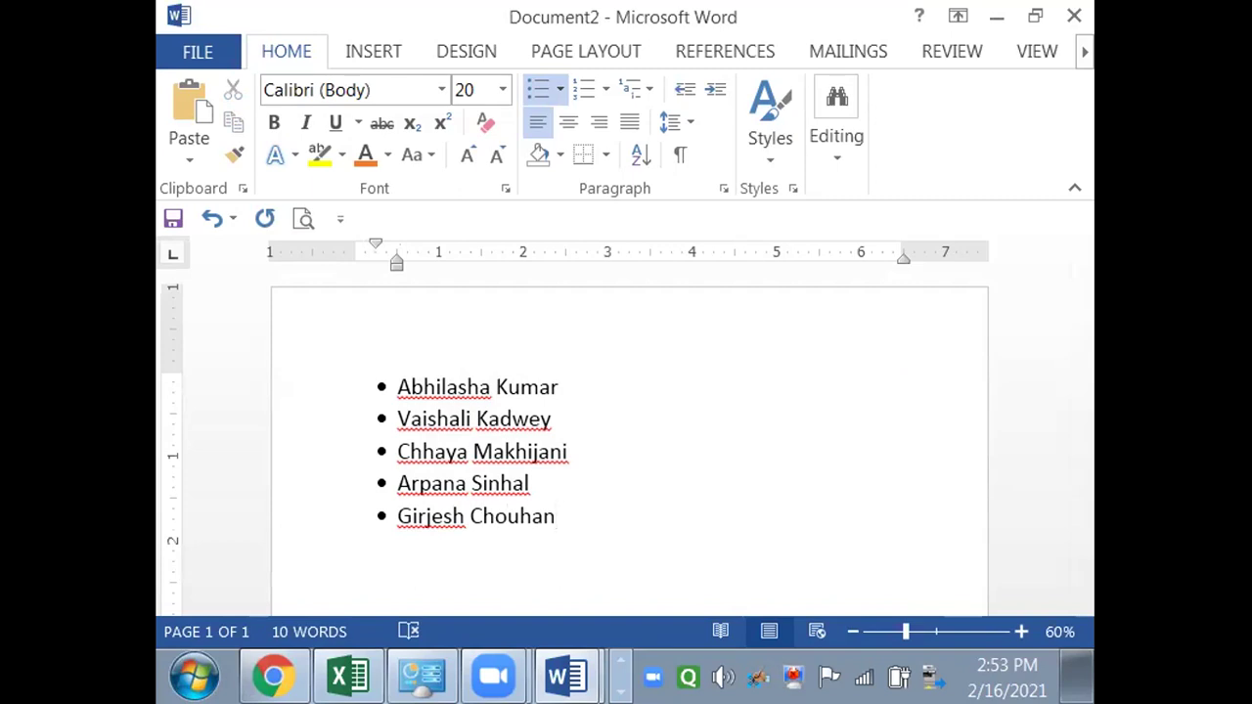
# - Select all the names and sort them by paragraph text in ascending order
pyautogui.hotkey('ctrl', 'a')
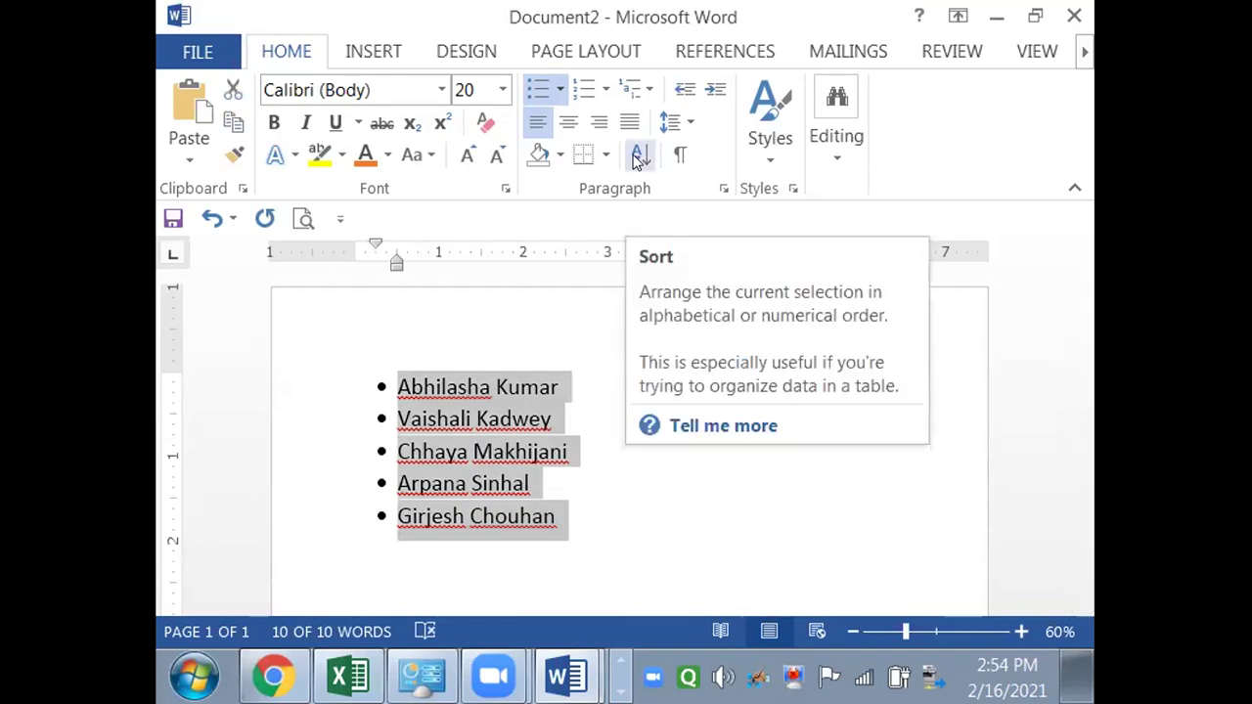
pyautogui.click(637, 157)
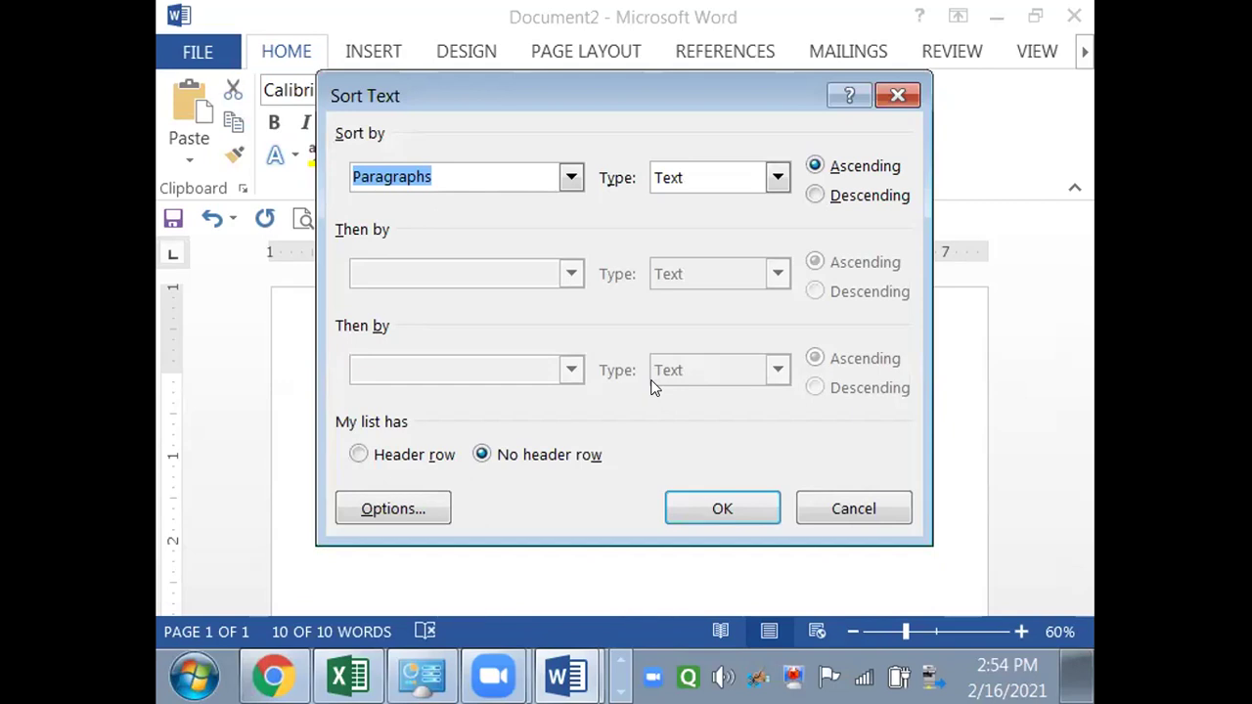
pyautogui.click(713, 505)
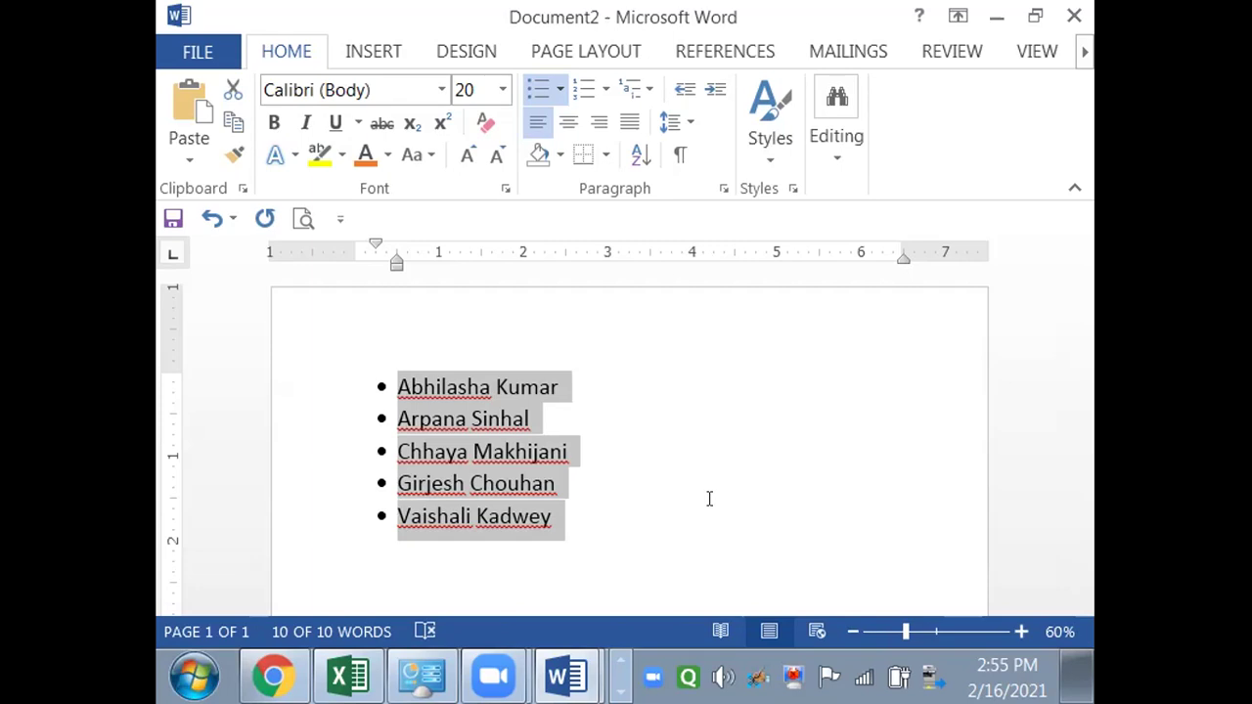
# - Replace the name list with an enlarged, bold, centred, orange 'Invitation Card' heading
pyautogui.press('Delete')
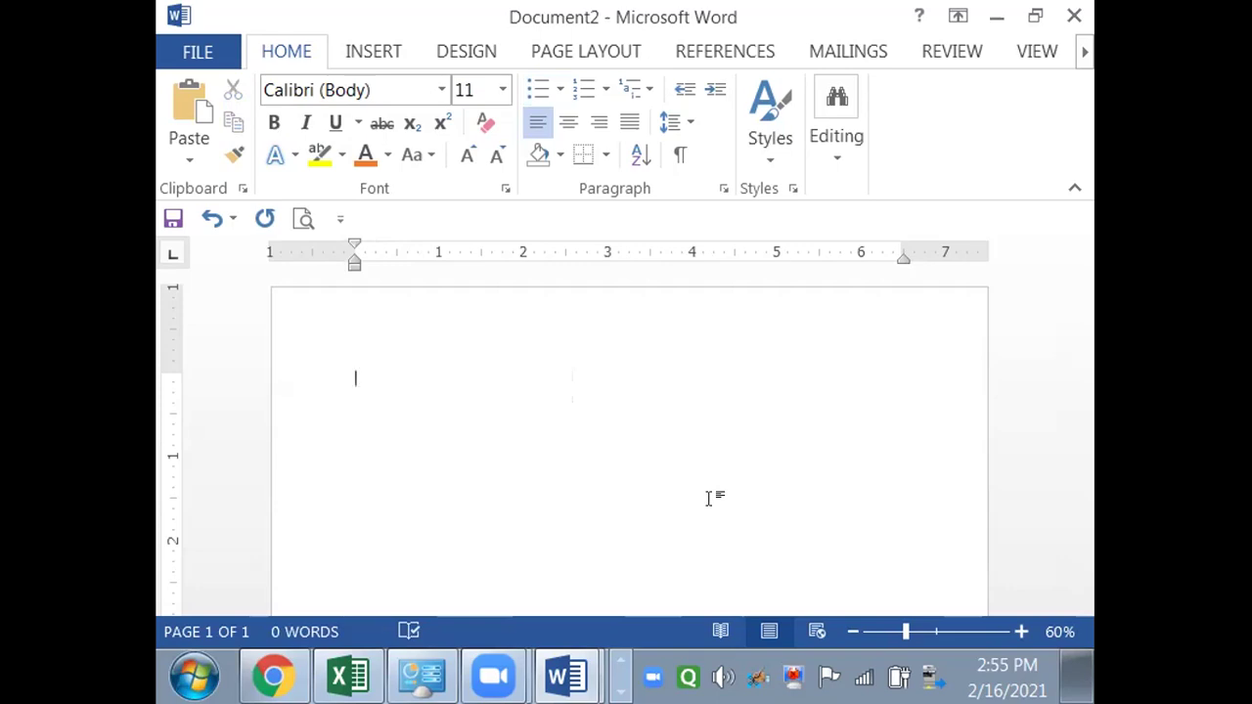
pyautogui.write('Invitation Card')
pyautogui.hotkey('shift', 'Home')
pyautogui.hotkey('ctrl', ']')
pyautogui.hotkey('ctrl', ']')
pyautogui.hotkey('ctrl', ']')
pyautogui.hotkey('ctrl', ']')
pyautogui.hotkey('ctrl', ']')
pyautogui.hotkey('ctrl', 'b')
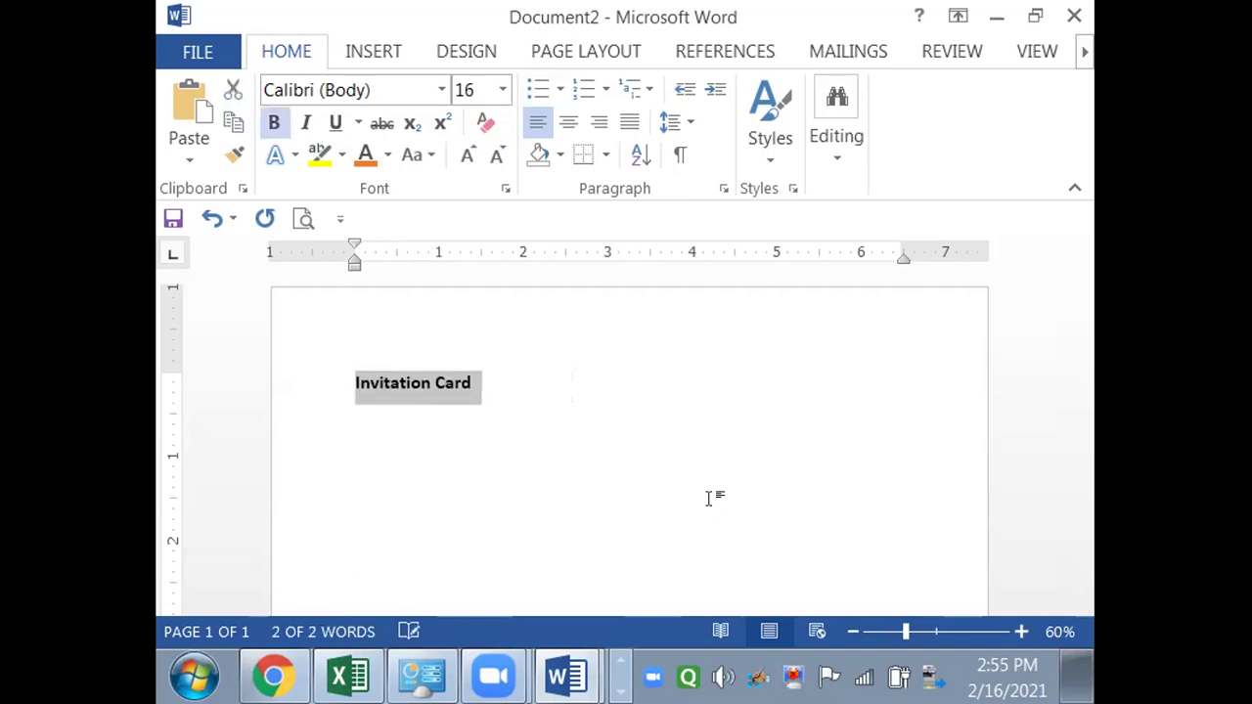
pyautogui.hotkey('ctrl', 'e')
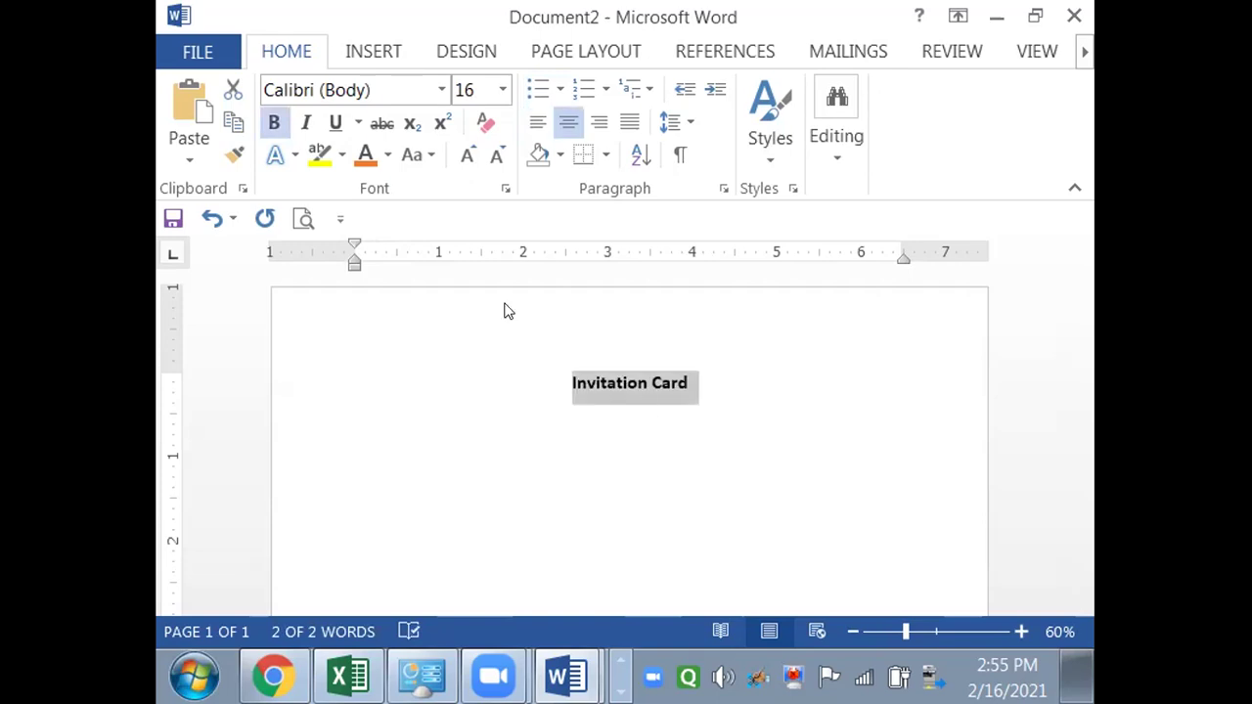
pyautogui.click(366, 159)
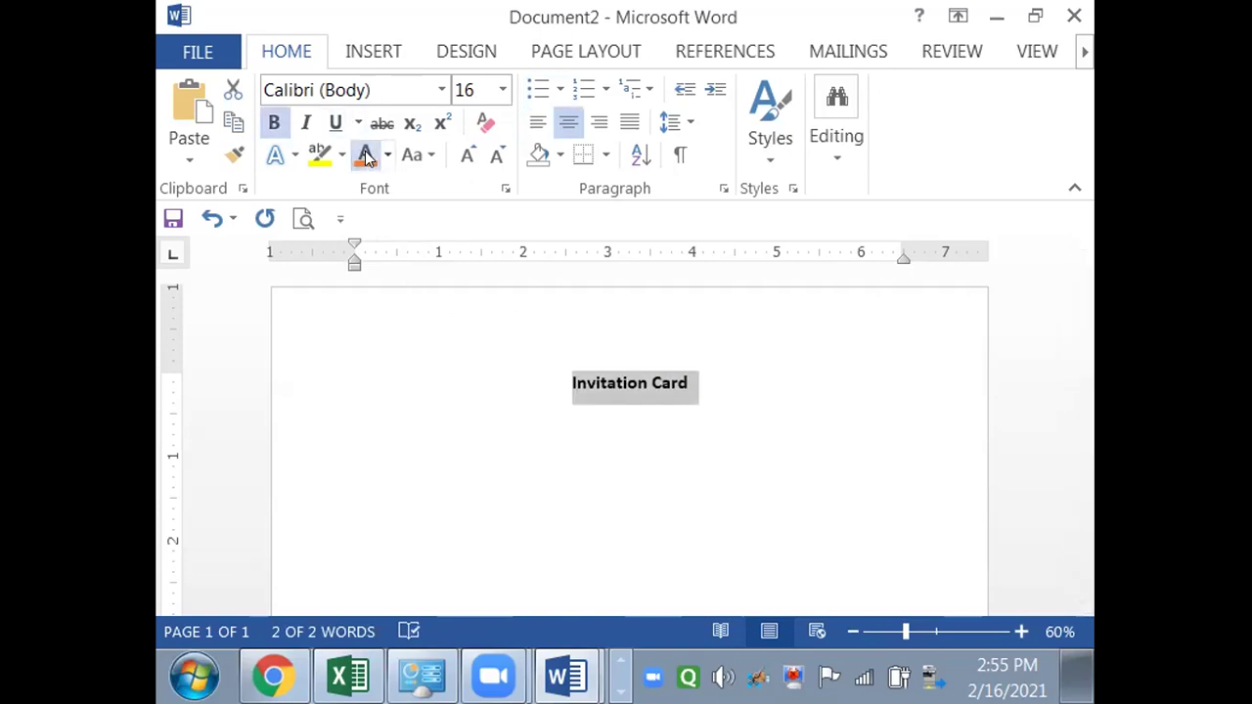
pyautogui.click(771, 401)
# - Type a line of filler text and paste the copied phrase to build two body paragraphs
pyautogui.press('Return')
pyautogui.press('Return')
pyautogui.press('Return')
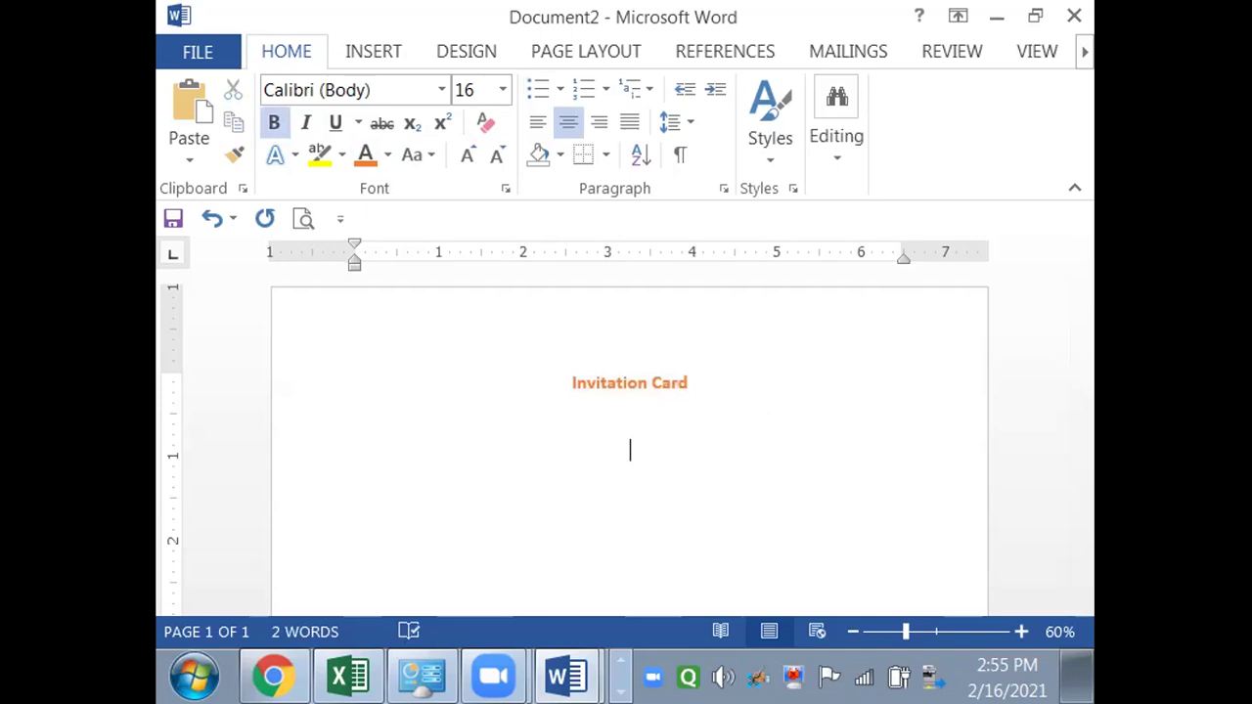
pyautogui.write('Fhfdg sdf hs dg sfd')
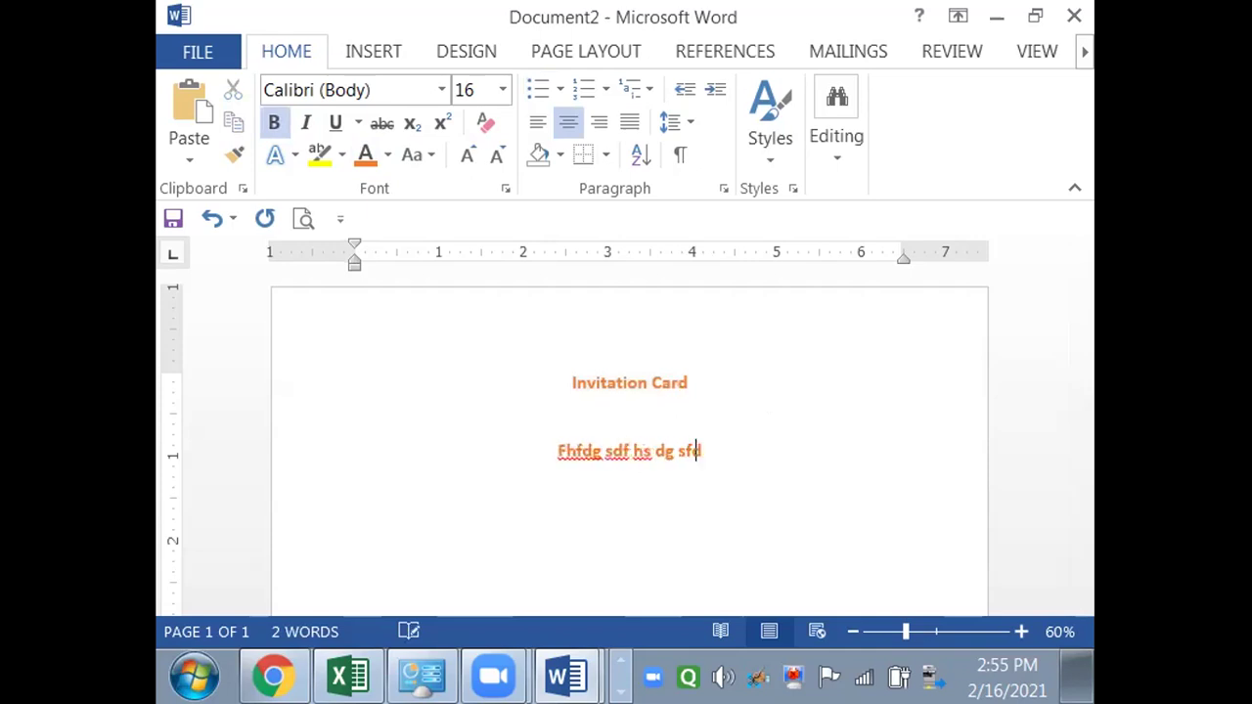
pyautogui.write(' h asg df g ads g aeg a vc vsd gsa ')
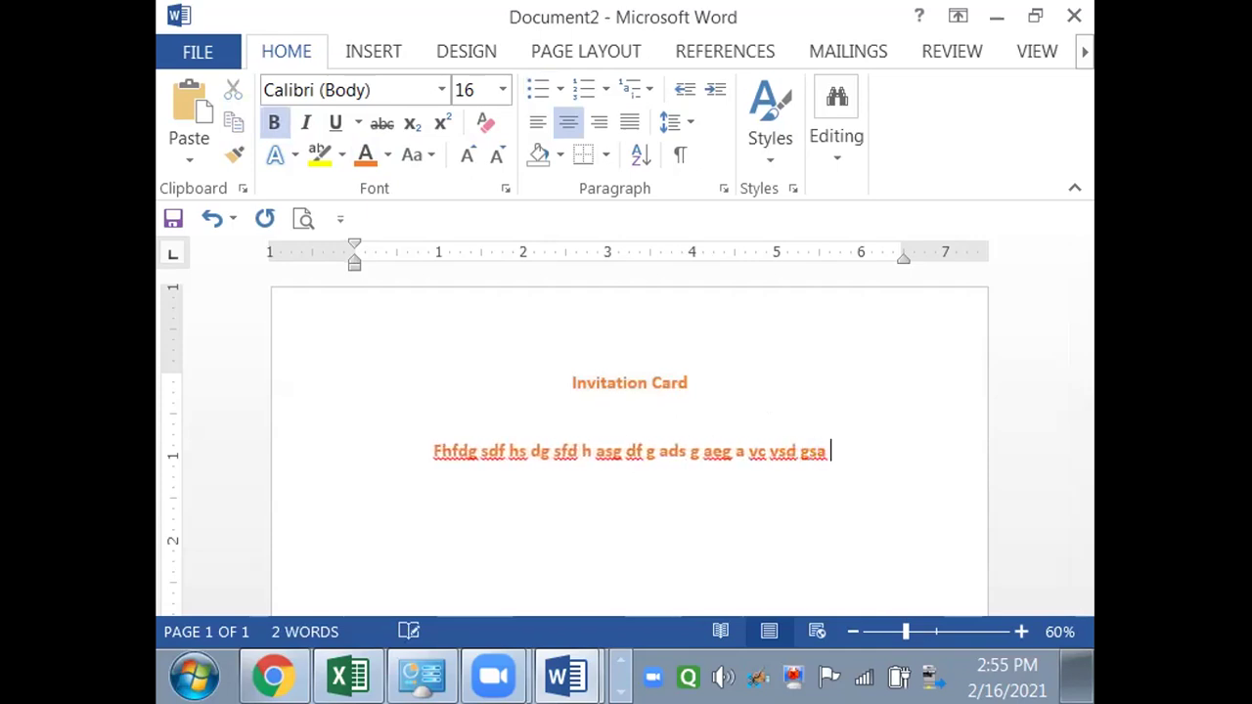
pyautogui.write('fd sad g  gwe f WF')
pyautogui.press('Return')
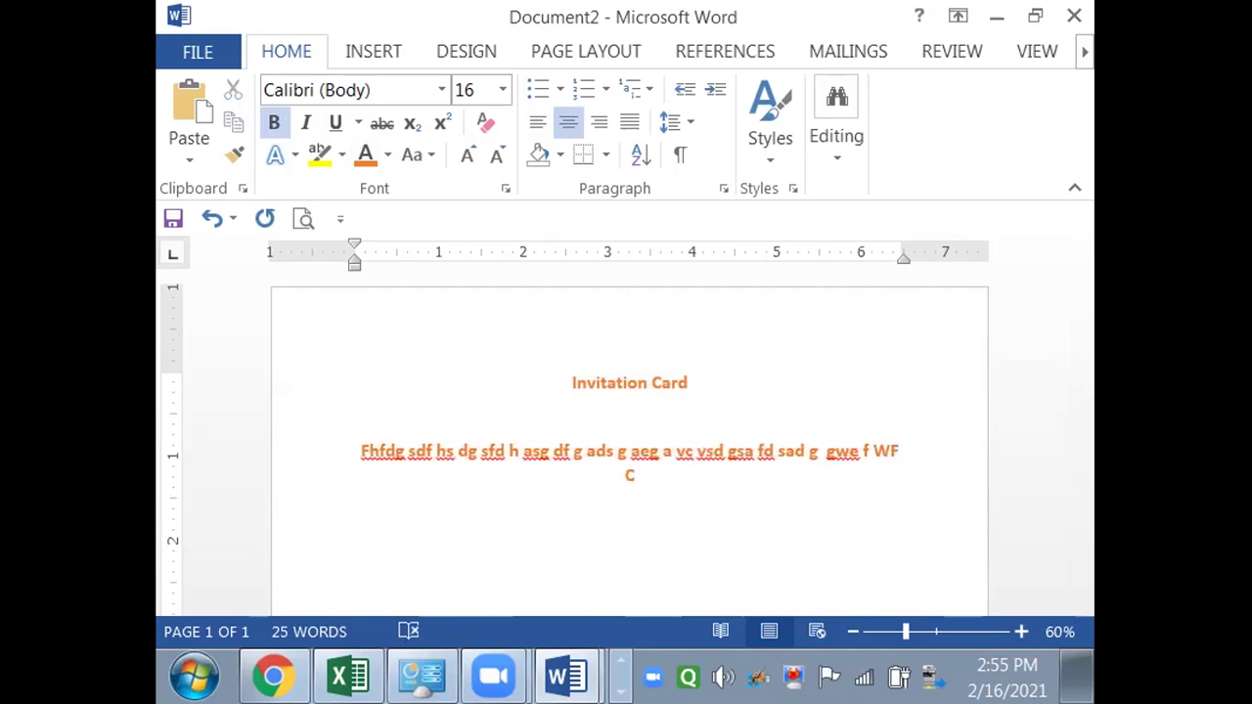
pyautogui.press('BackSpace')
pyautogui.press('BackSpace')
pyautogui.press('BackSpace')
pyautogui.press('BackSpace')
pyautogui.press('BackSpace')
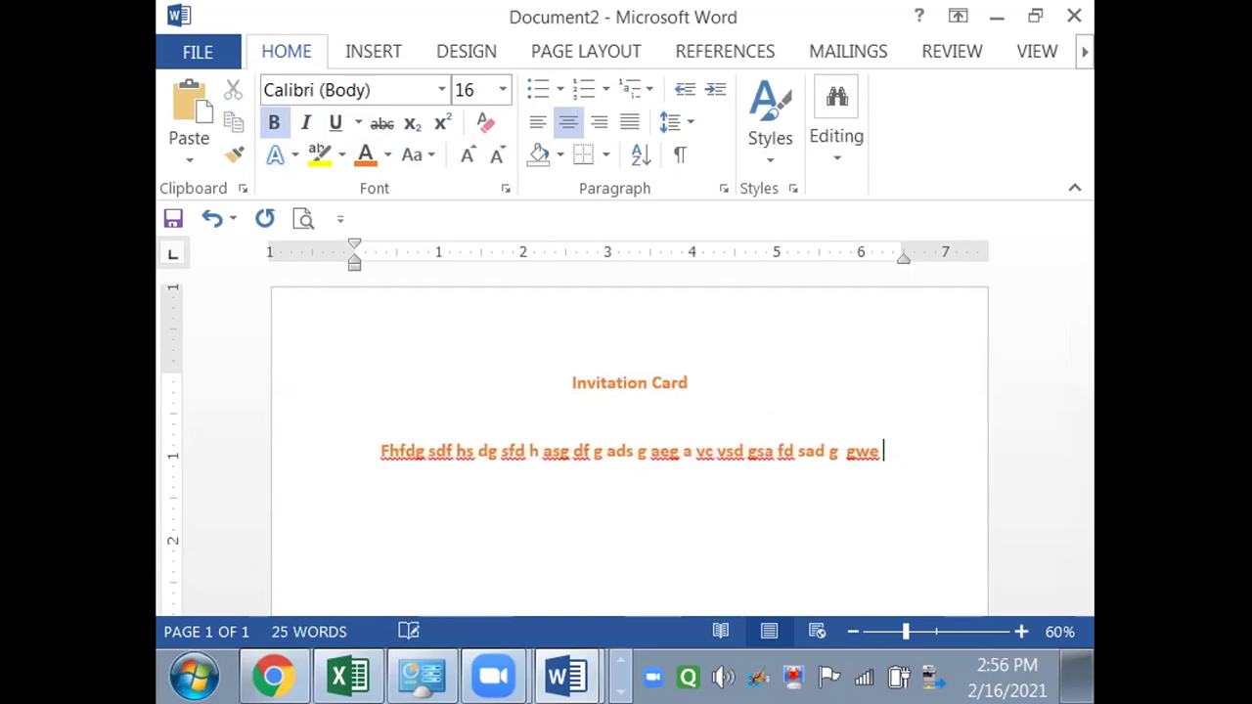
pyautogui.hotkey('ctrl', 'shift', 'Left')
pyautogui.hotkey('ctrl', 'shift', 'Left')
pyautogui.hotkey('ctrl', 'shift', 'Left')
pyautogui.hotkey('ctrl', 'shift', 'Left')
pyautogui.hotkey('ctrl', 'shift', 'Left')
pyautogui.hotkey('ctrl', 'shift', 'Left')
pyautogui.hotkey('ctrl', 'shift', 'Left')
pyautogui.hotkey('ctrl', 'shift', 'Left')
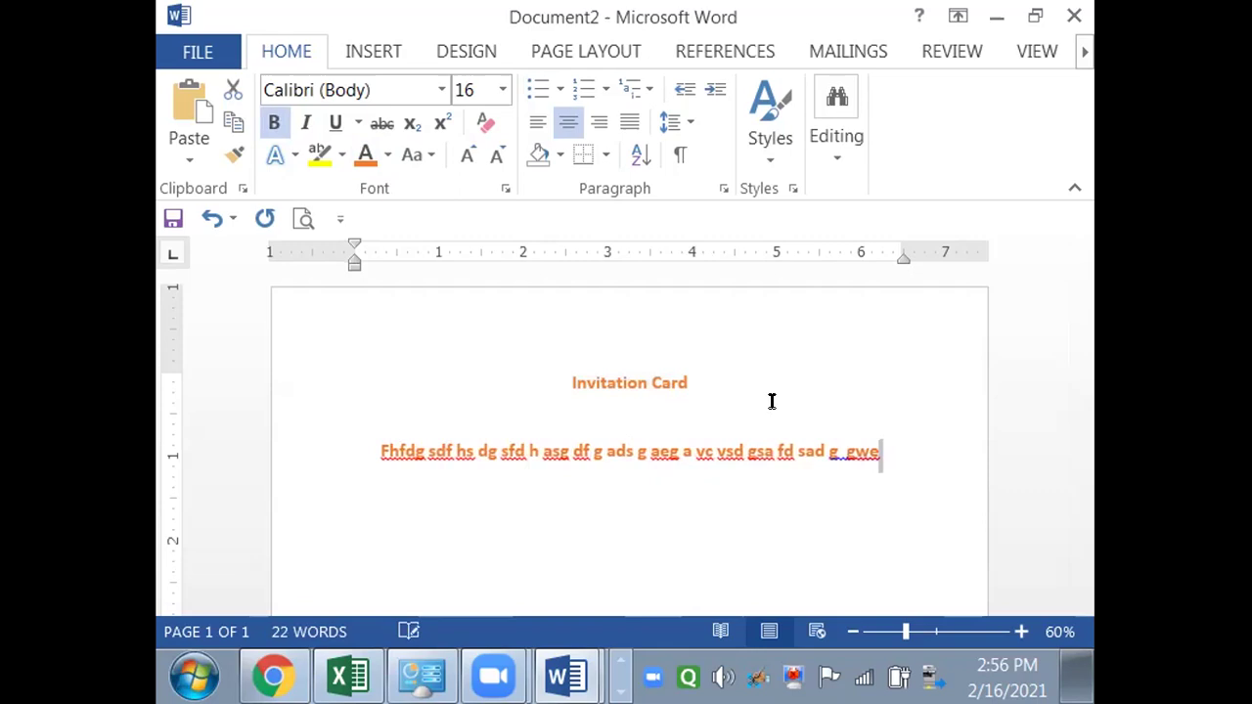
pyautogui.hotkey('ctrl', 'shift', 'Left')
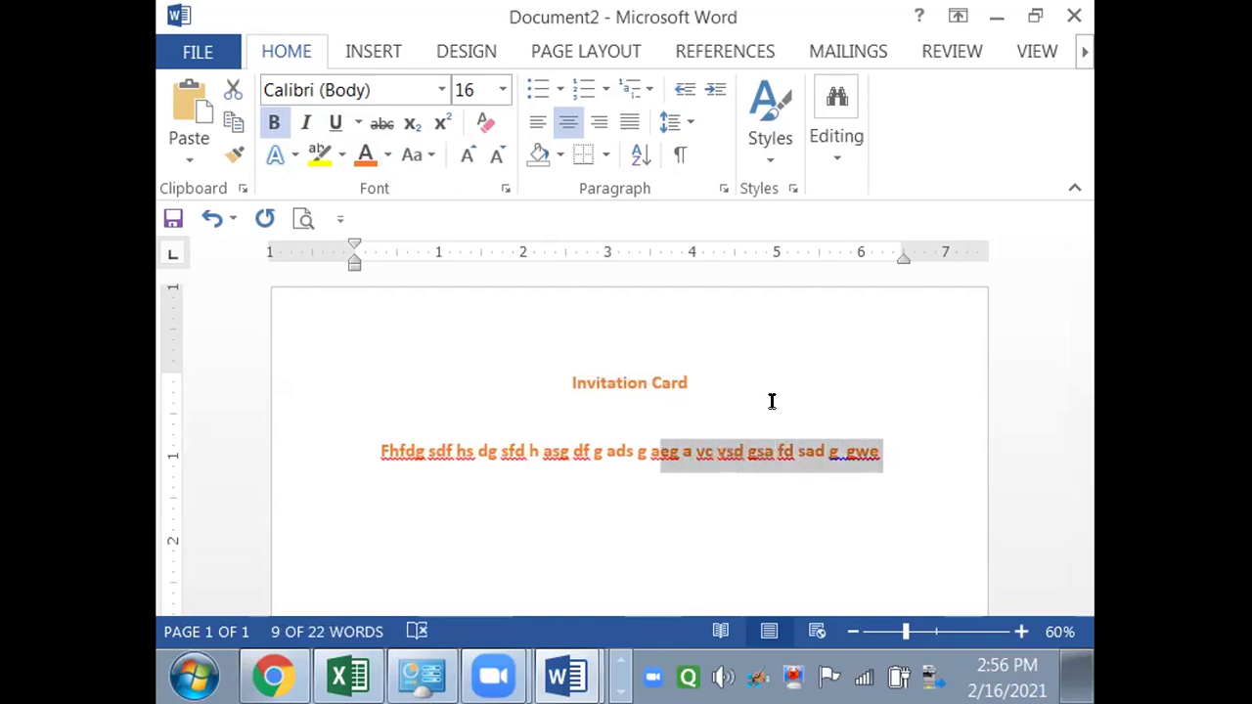
pyautogui.hotkey('ctrl', 'v')
pyautogui.hotkey('ctrl', 'v')
pyautogui.hotkey('ctrl', 'v')
pyautogui.hotkey('ctrl', 'v')
pyautogui.hotkey('ctrl', 'v')
pyautogui.hotkey('ctrl', 'v')
pyautogui.hotkey('ctrl', 'v')
pyautogui.hotkey('ctrl', 'v')
pyautogui.hotkey('ctrl', 'v')
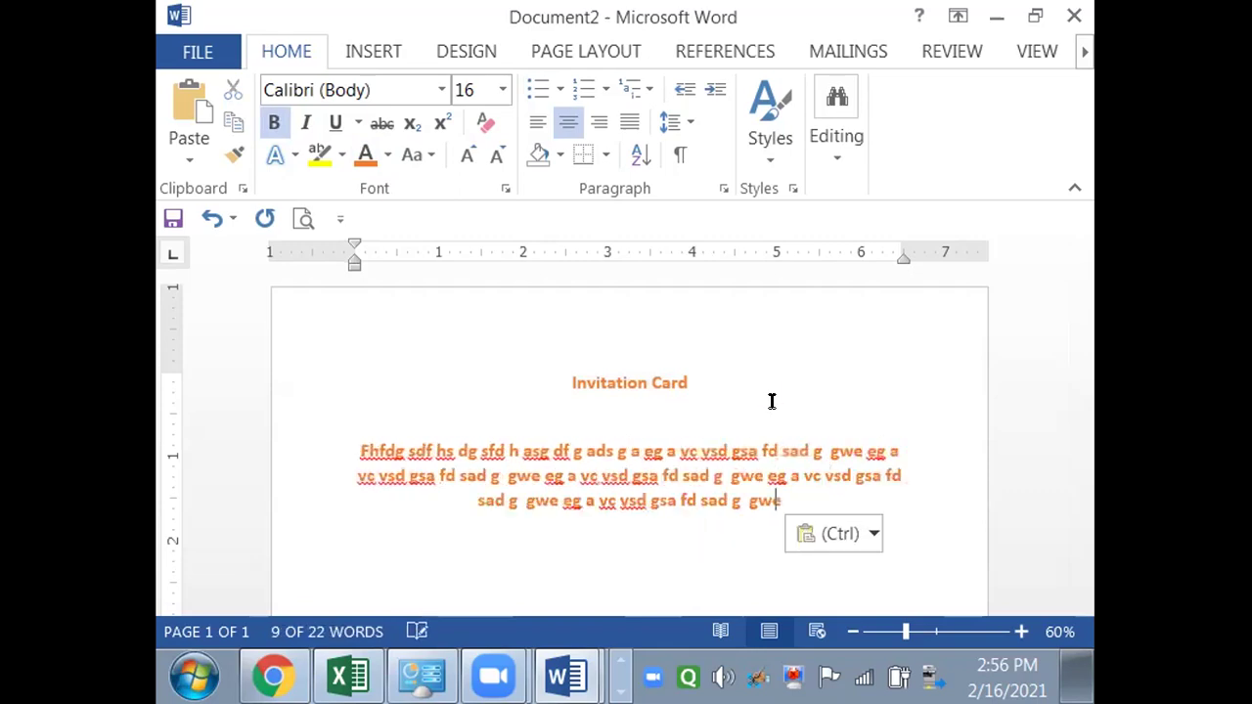
pyautogui.press('Return')
pyautogui.hotkey('ctrl', 'v')
pyautogui.hotkey('ctrl', 'v')
pyautogui.hotkey('ctrl', 'v')
pyautogui.hotkey('ctrl', 'v')
pyautogui.hotkey('ctrl', 'v')
pyautogui.hotkey('ctrl', 'v')
pyautogui.hotkey('ctrl', 'v')
pyautogui.hotkey('ctrl', 'v')
pyautogui.hotkey('ctrl', 'v')
pyautogui.hotkey('ctrl', 'v')
pyautogui.hotkey('ctrl', 'v')
pyautogui.hotkey('ctrl', 'v')
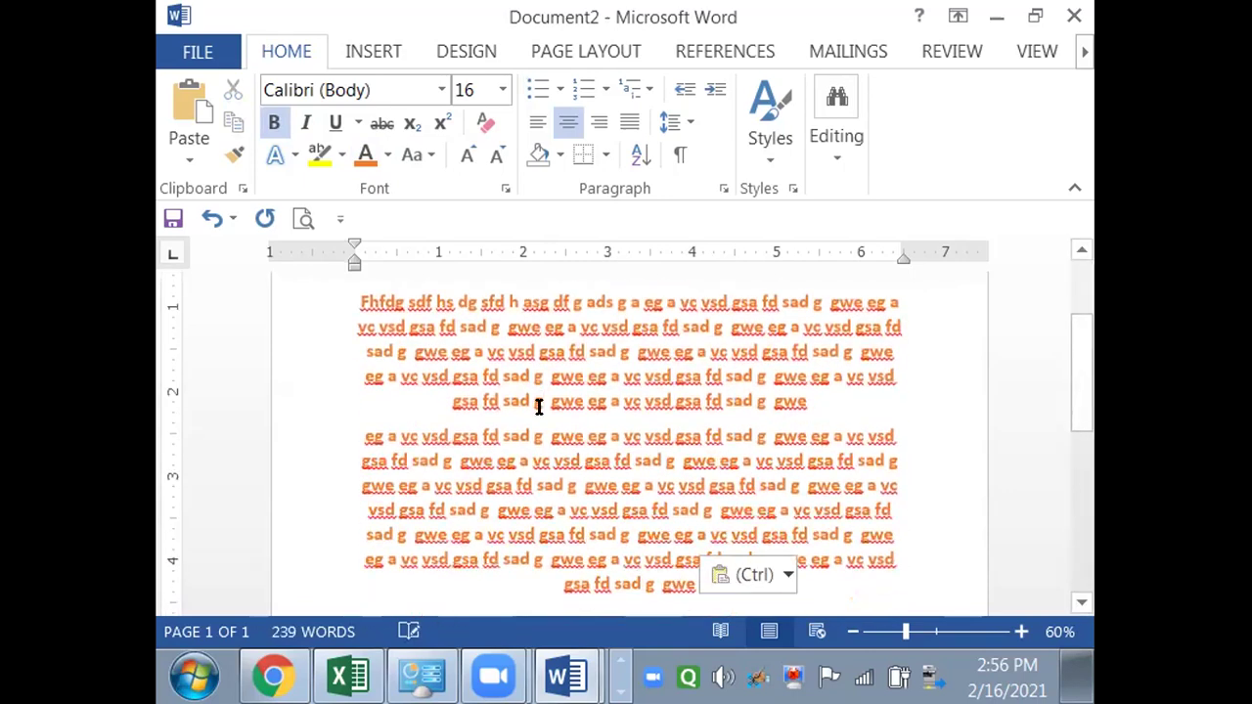
# - Insert a 'Dear ,' greeting line above the first paragraph
pyautogui.hotkey('ctrl', 'Home')
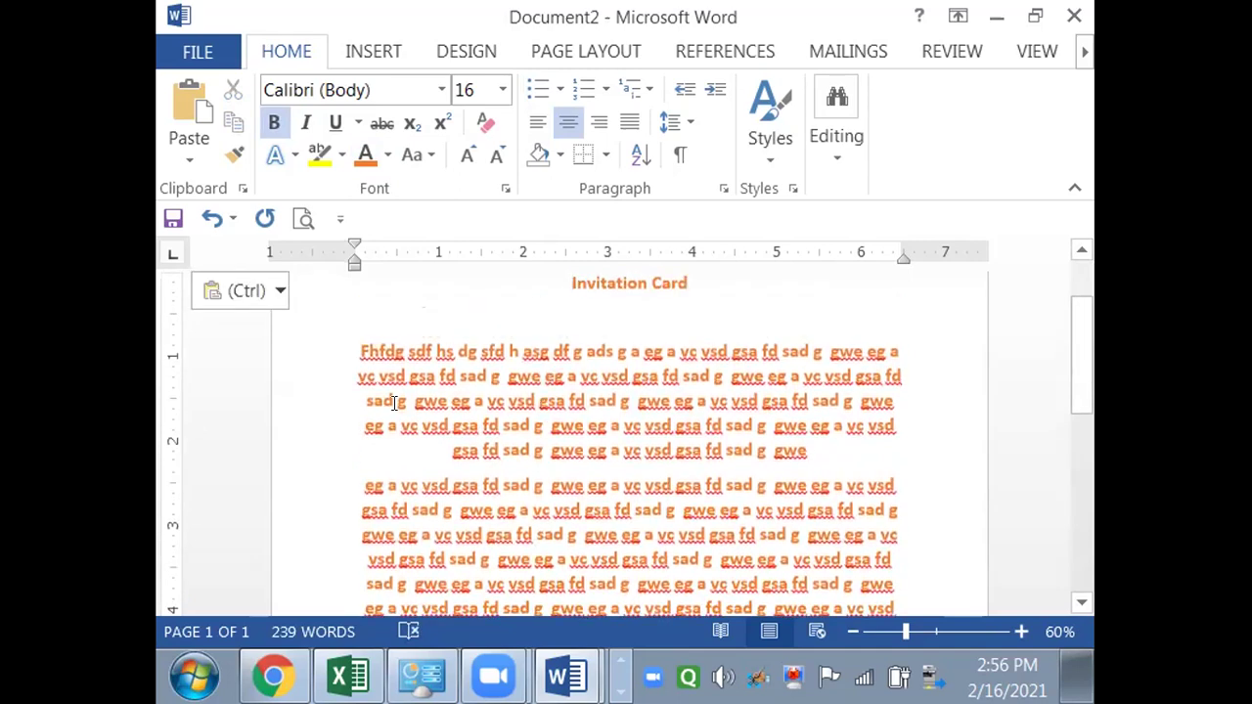
pyautogui.click(354, 350)
pyautogui.write('Dear ')
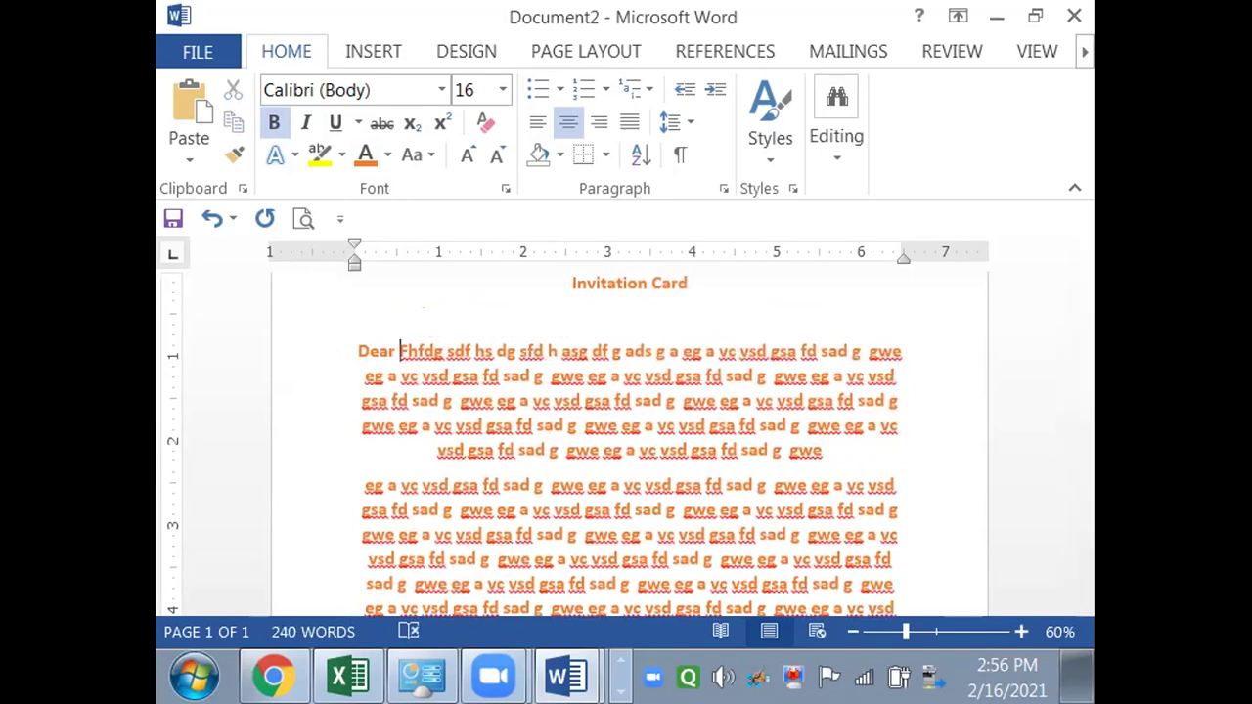
pyautogui.write(',')
pyautogui.press('Return')
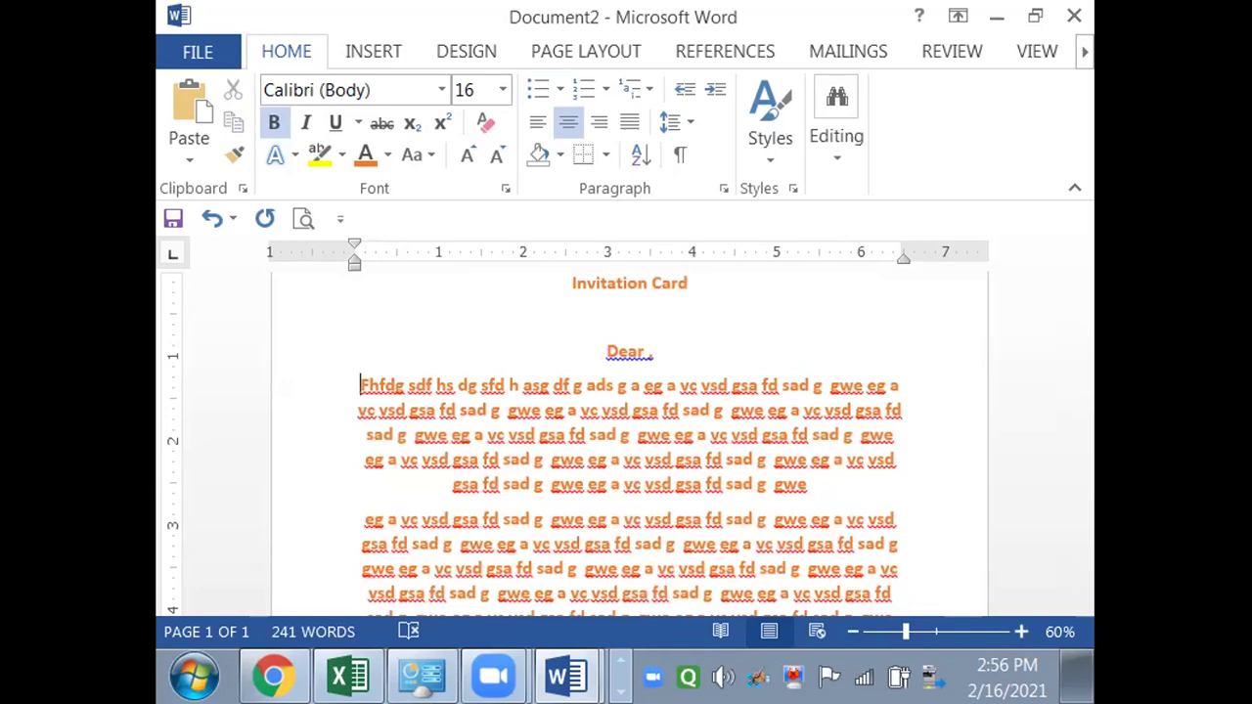
# - Switch to Excel's Book1 workbook and select the first name in cell B2
pyautogui.press('super')
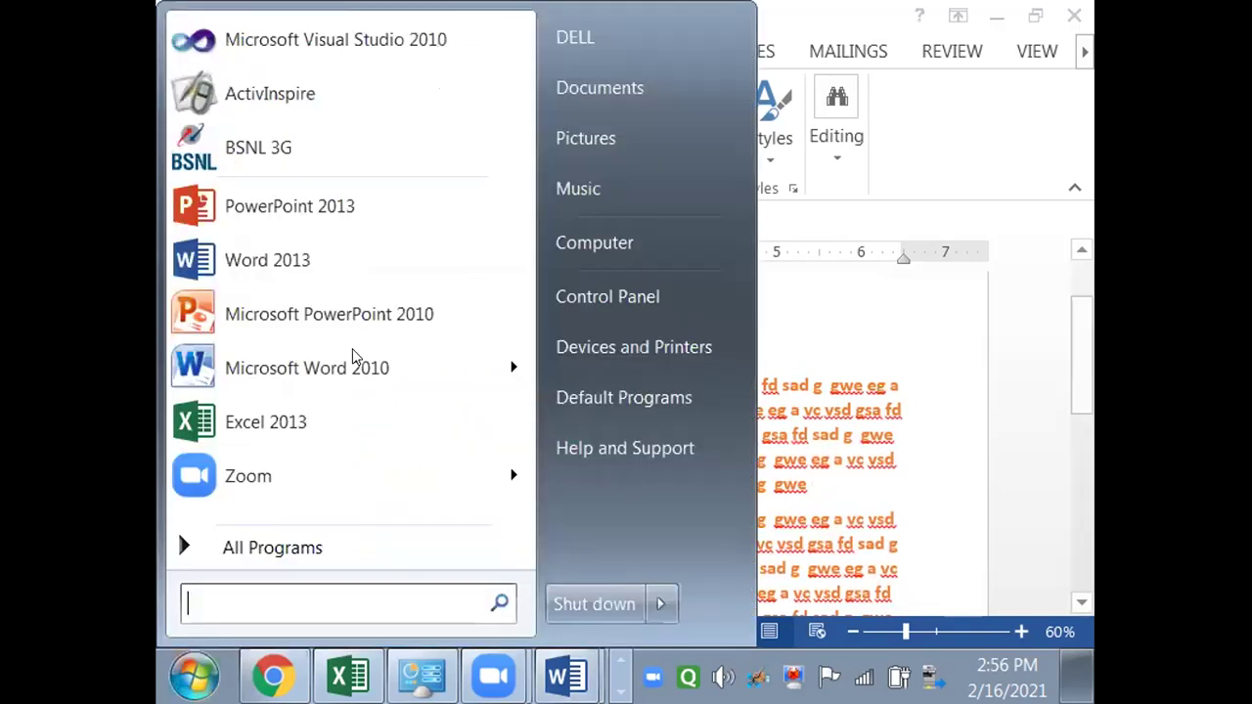
pyautogui.write('e')
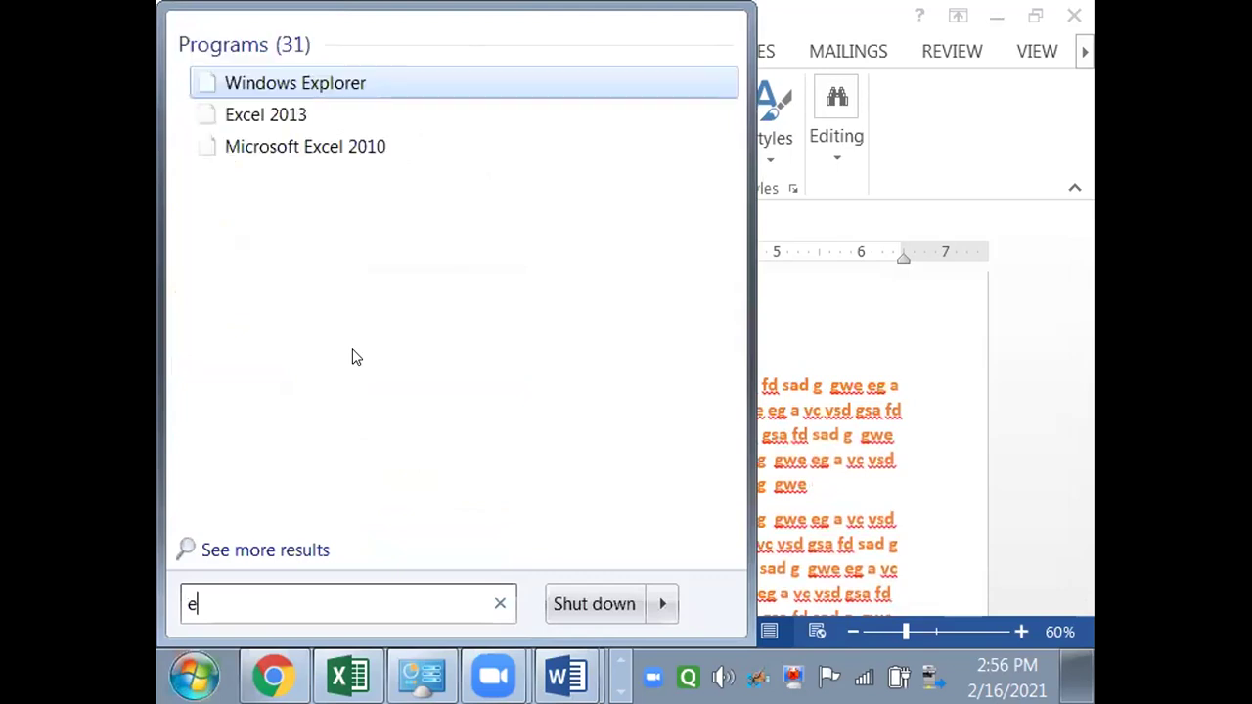
pyautogui.press('BackSpace')
pyautogui.hotkey('alt', 'Tab')
pyautogui.hotkey('alt', 'Tab')
pyautogui.hotkey('alt', 'Tab')
pyautogui.hotkey('alt', 'Tab')
pyautogui.hotkey('alt', 'Tab')
pyautogui.hotkey('alt', 'Tab')
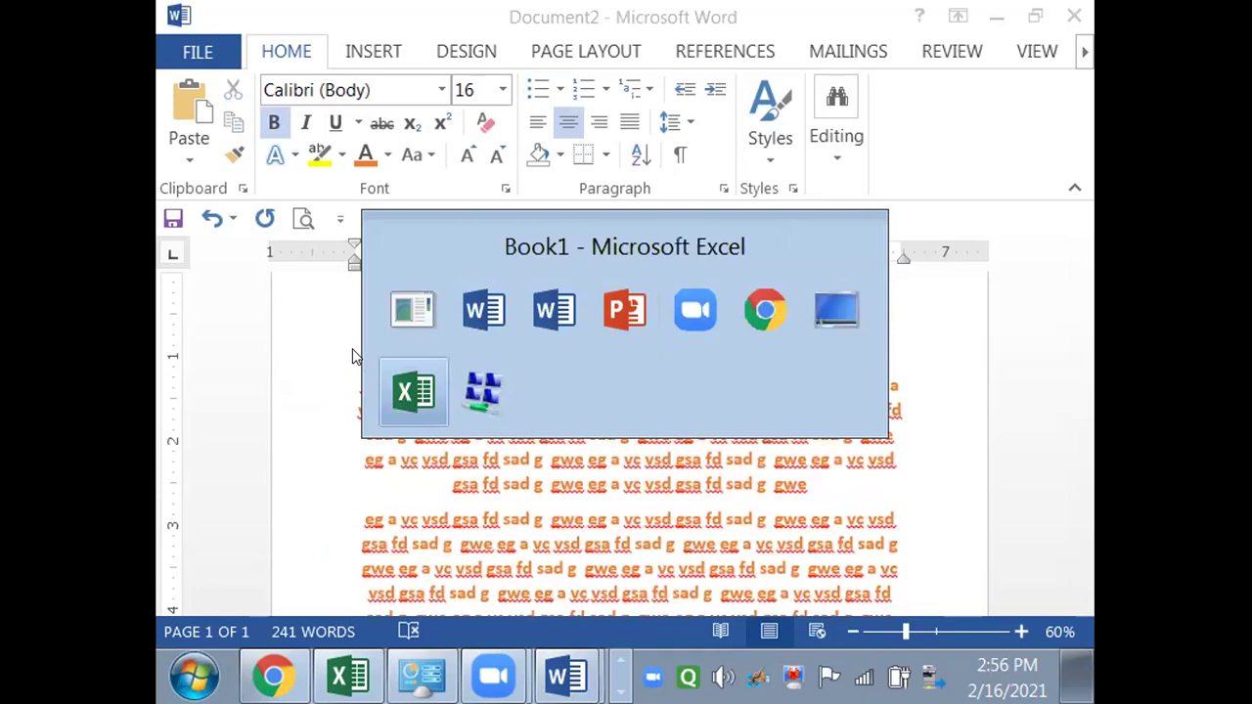
pyautogui.click(374, 356)
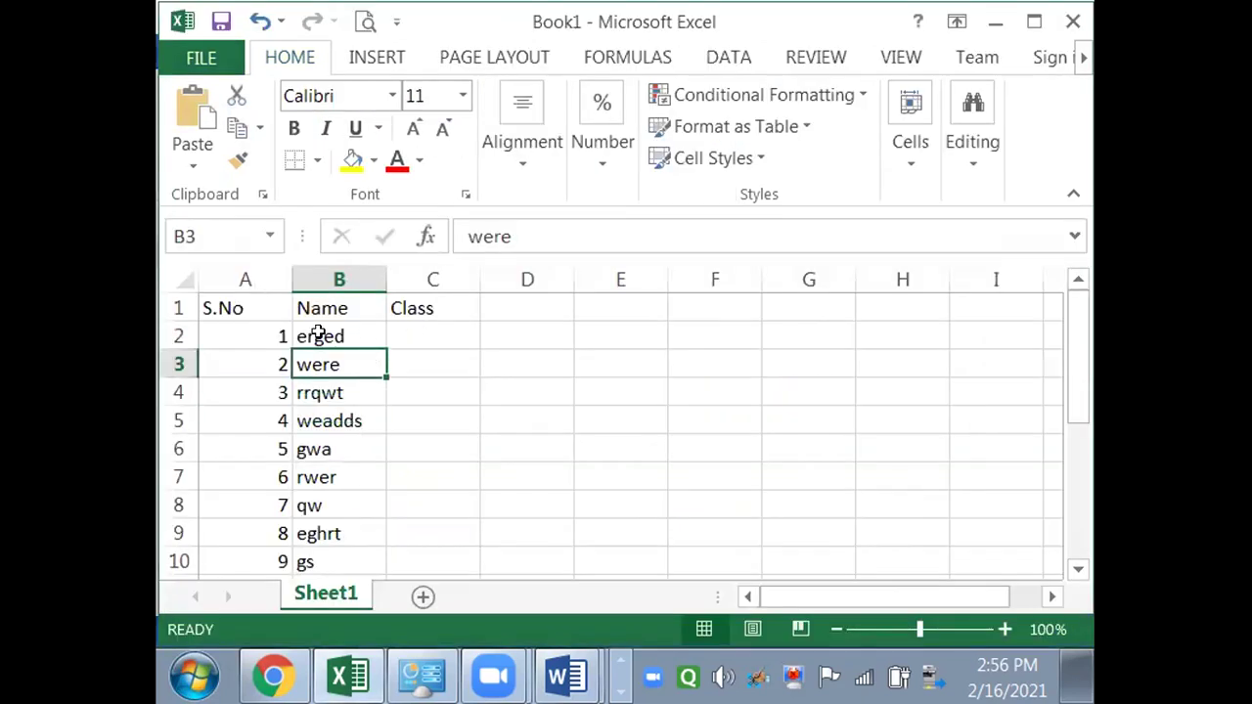
pyautogui.click(319, 332)
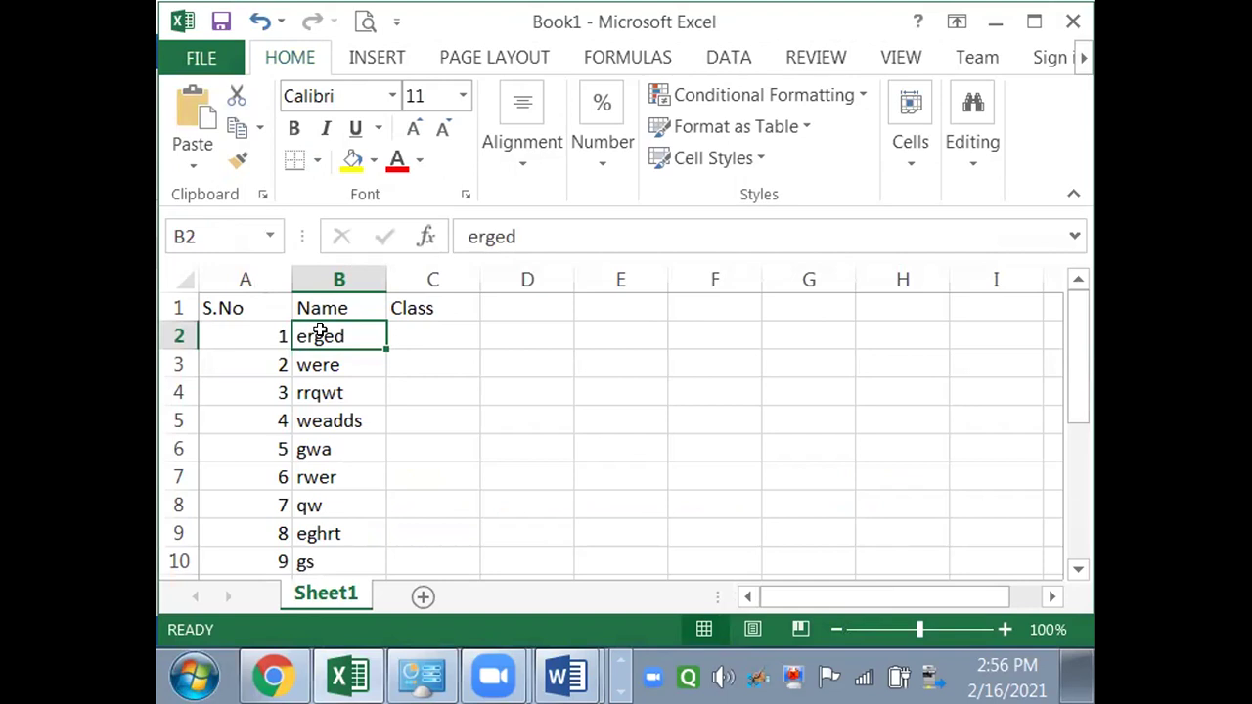
# - Type new names over the first four Name entries, cells B2 to B5
pyautogui.write('SN')
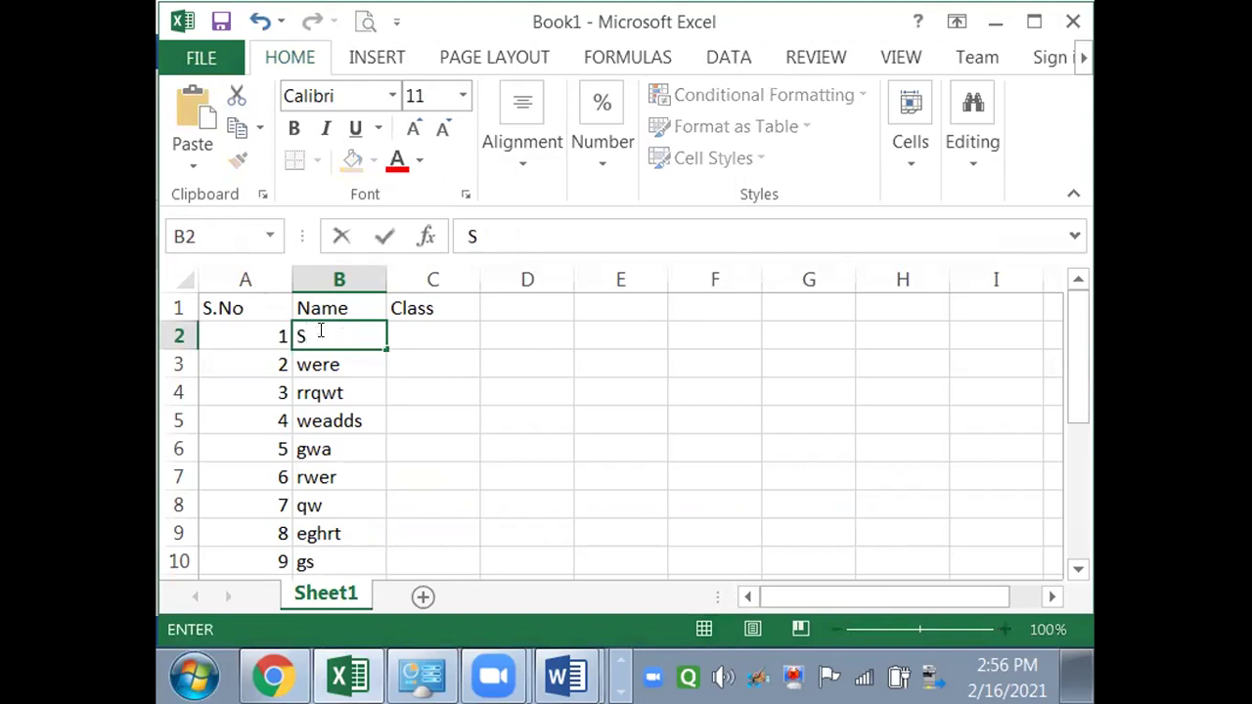
pyautogui.press('Return')
pyautogui.write('SM')
pyautogui.press('BackSpace')
pyautogui.write('u M')
pyautogui.press('Return')
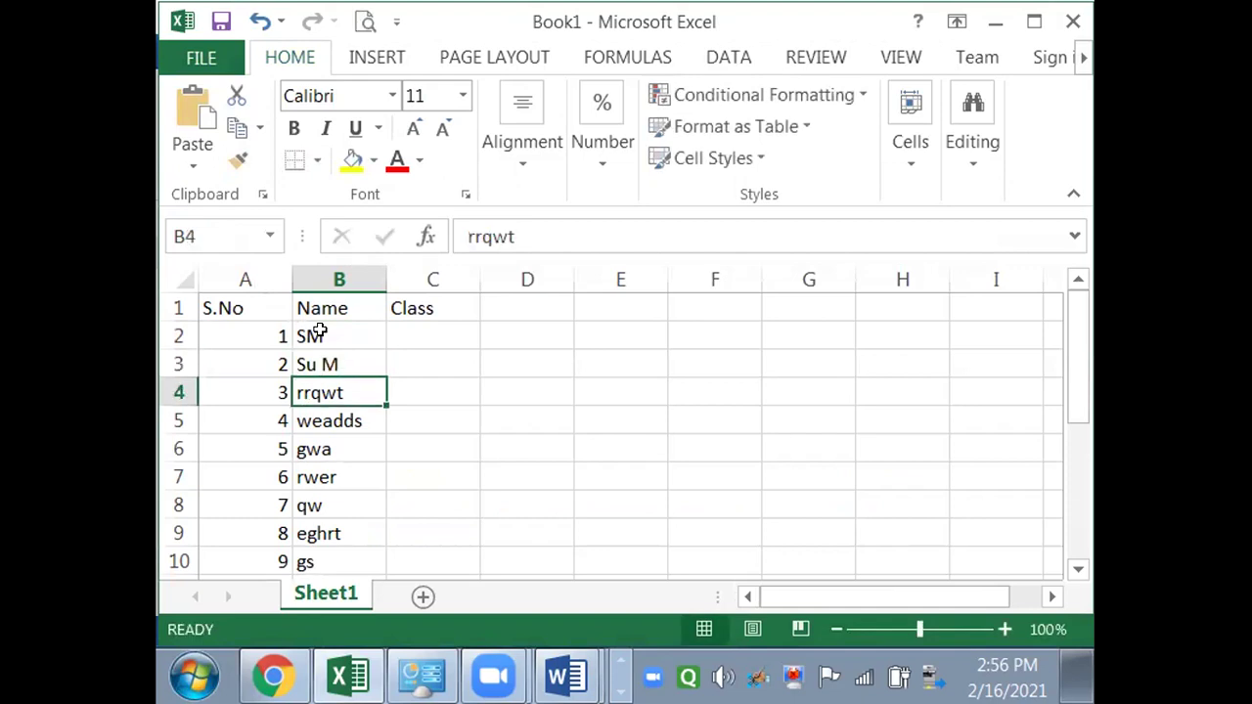
pyautogui.write('SB')
pyautogui.press('Return')
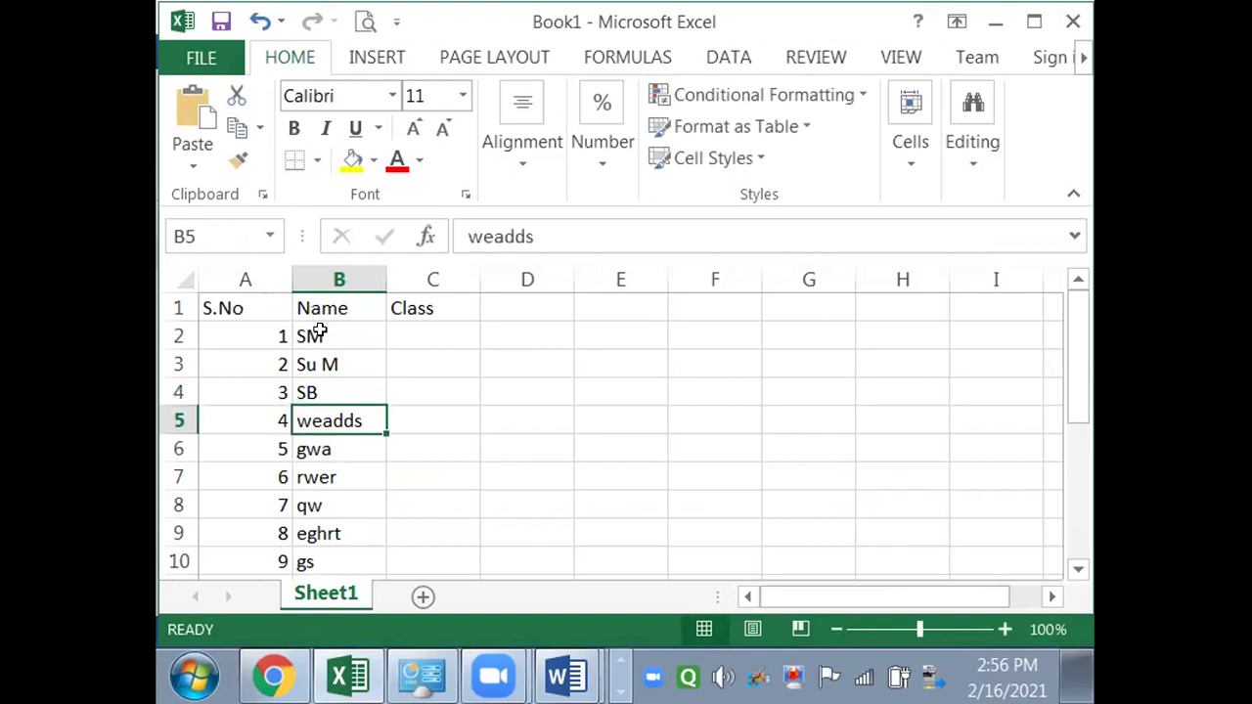
pyautogui.write('SM')
pyautogui.press('Return')
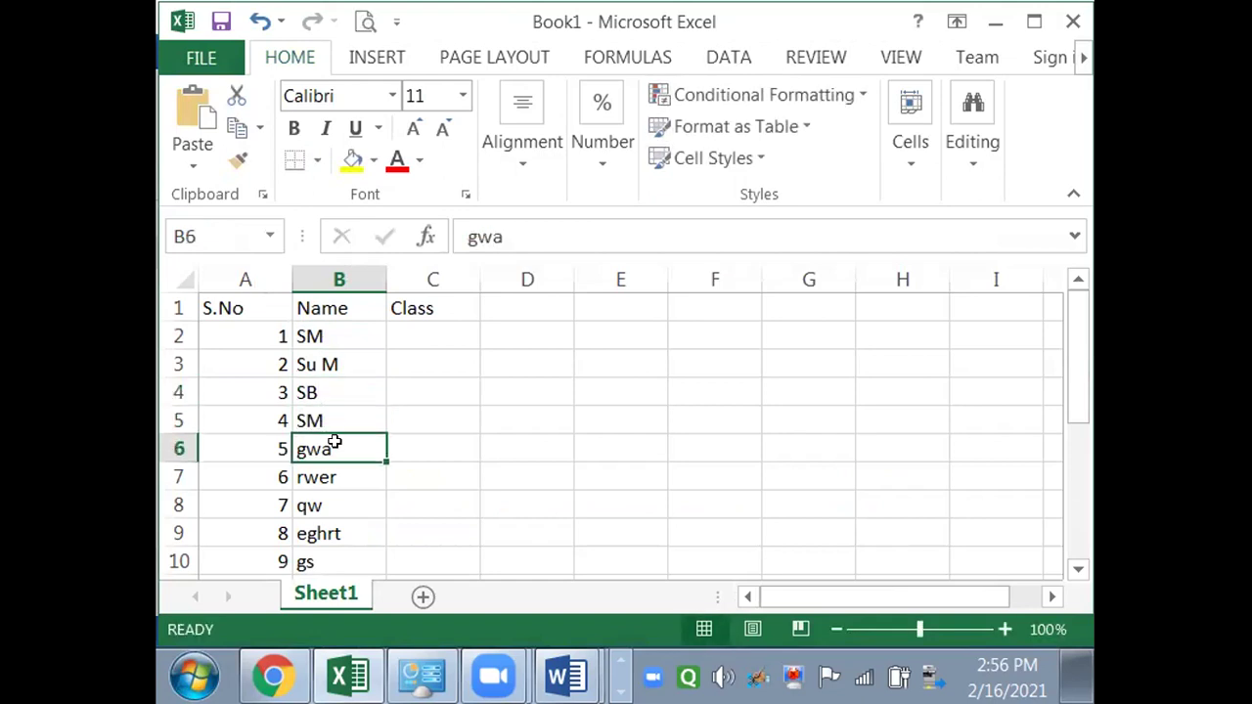
# - Enter the remaining five names in cells B6 to B10
pyautogui.write('Seema M')
pyautogui.press('Return')
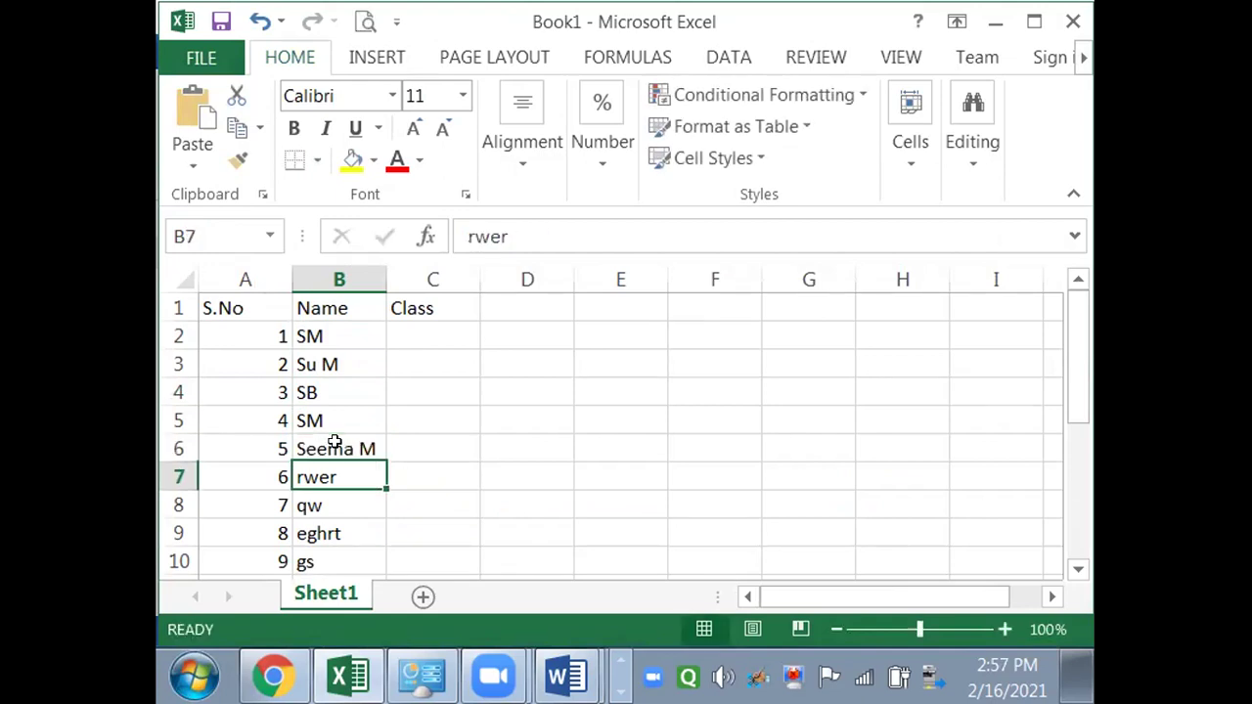
pyautogui.write('Shashi M')
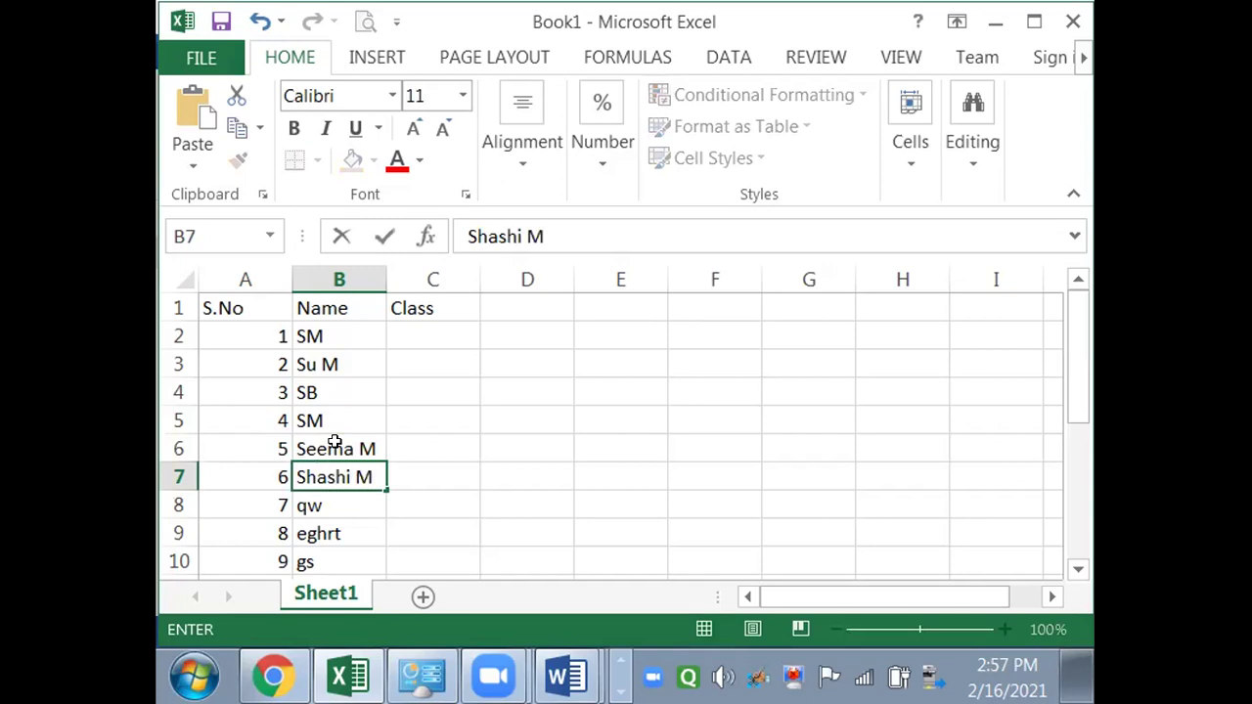
pyautogui.press('Return')
pyautogui.write('UM')
pyautogui.press('Return')
pyautogui.write('BM')
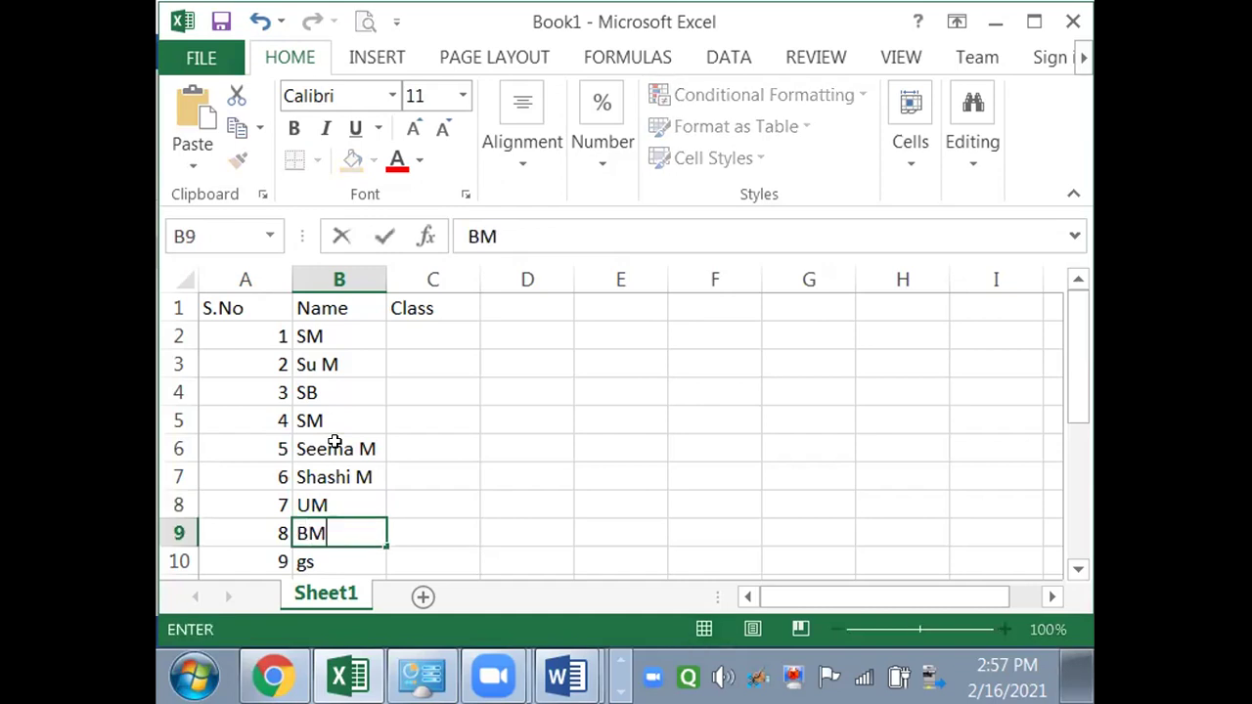
pyautogui.press('Return')
pyautogui.write('NM')
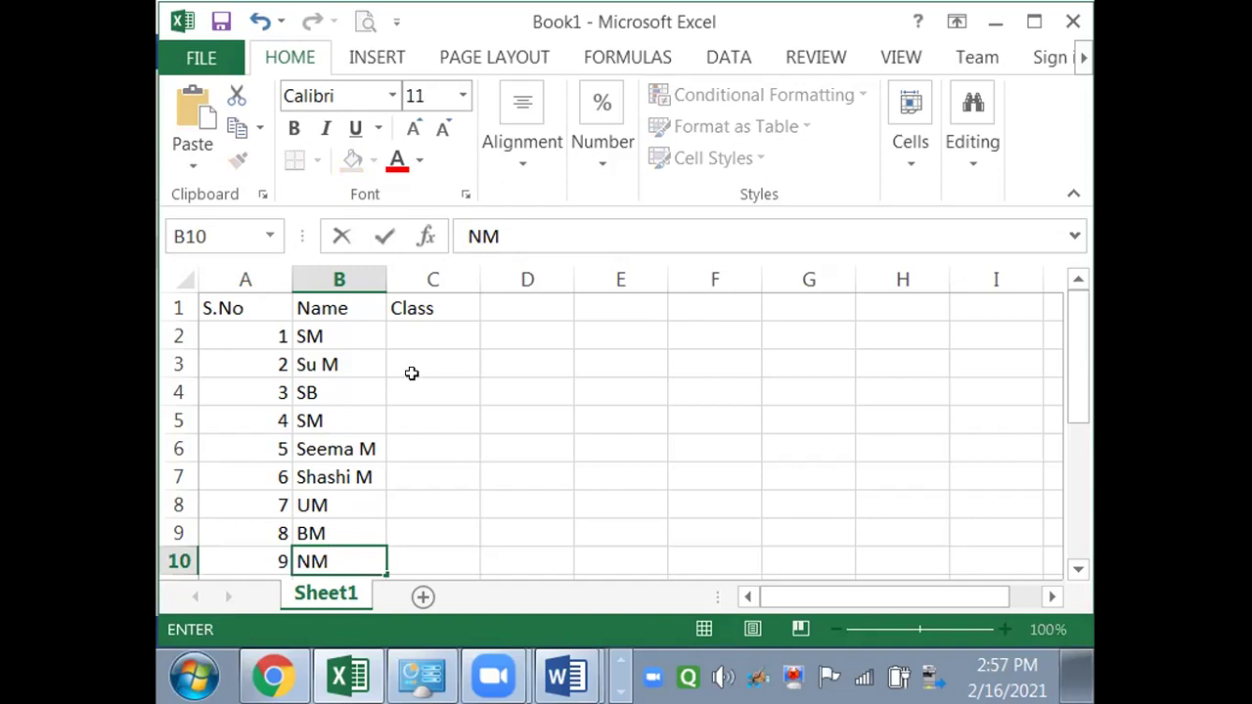
pyautogui.click(423, 323)
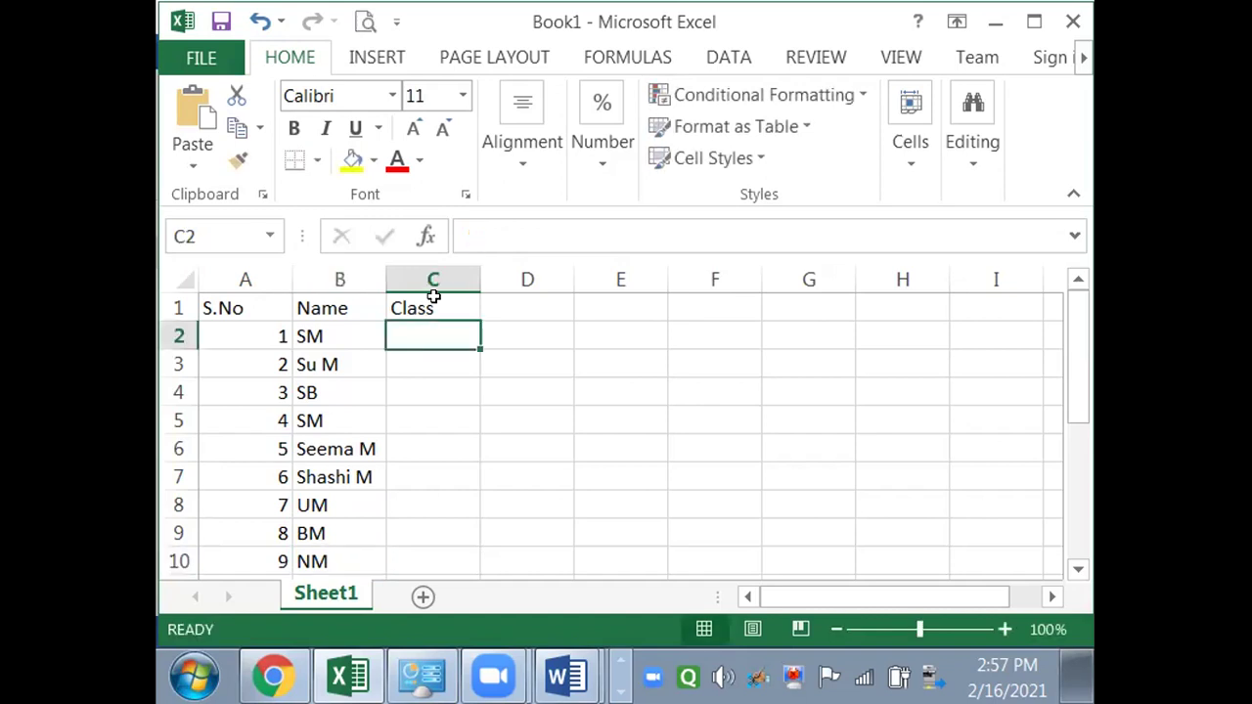
# - Rename the Class heading to Dept and enter Office, BT and MB as the first departments
pyautogui.click(434, 299)
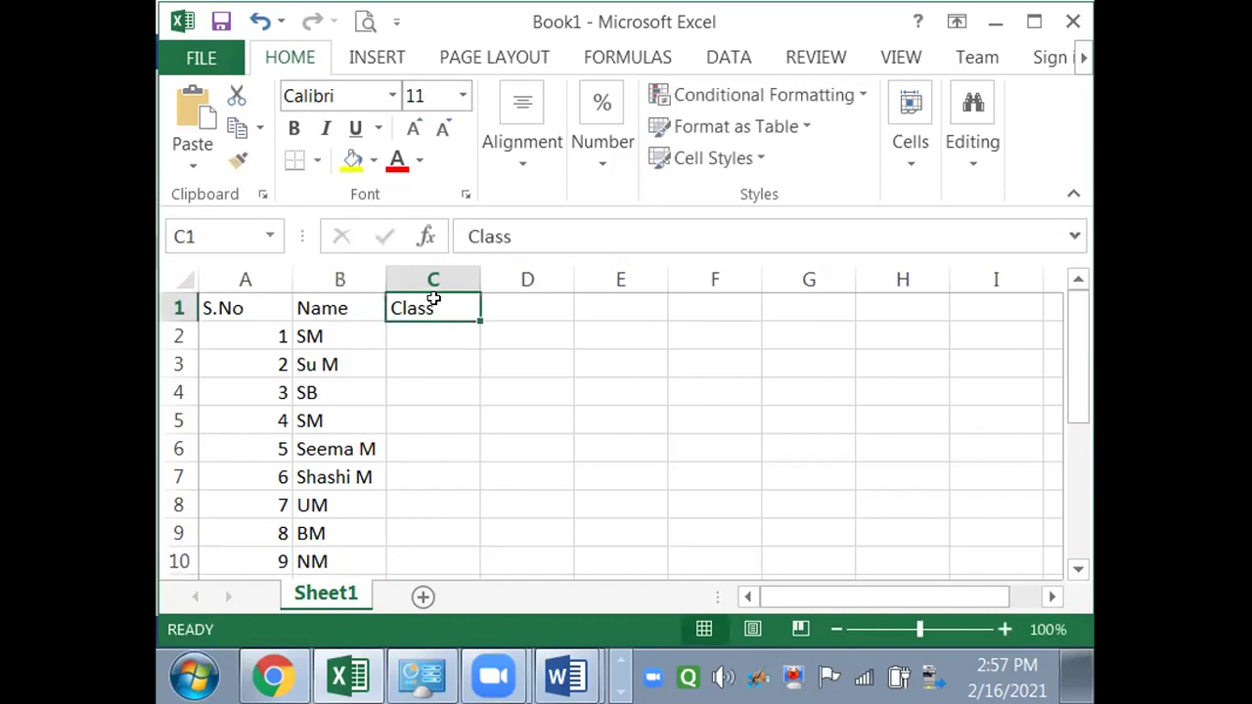
pyautogui.write('De')
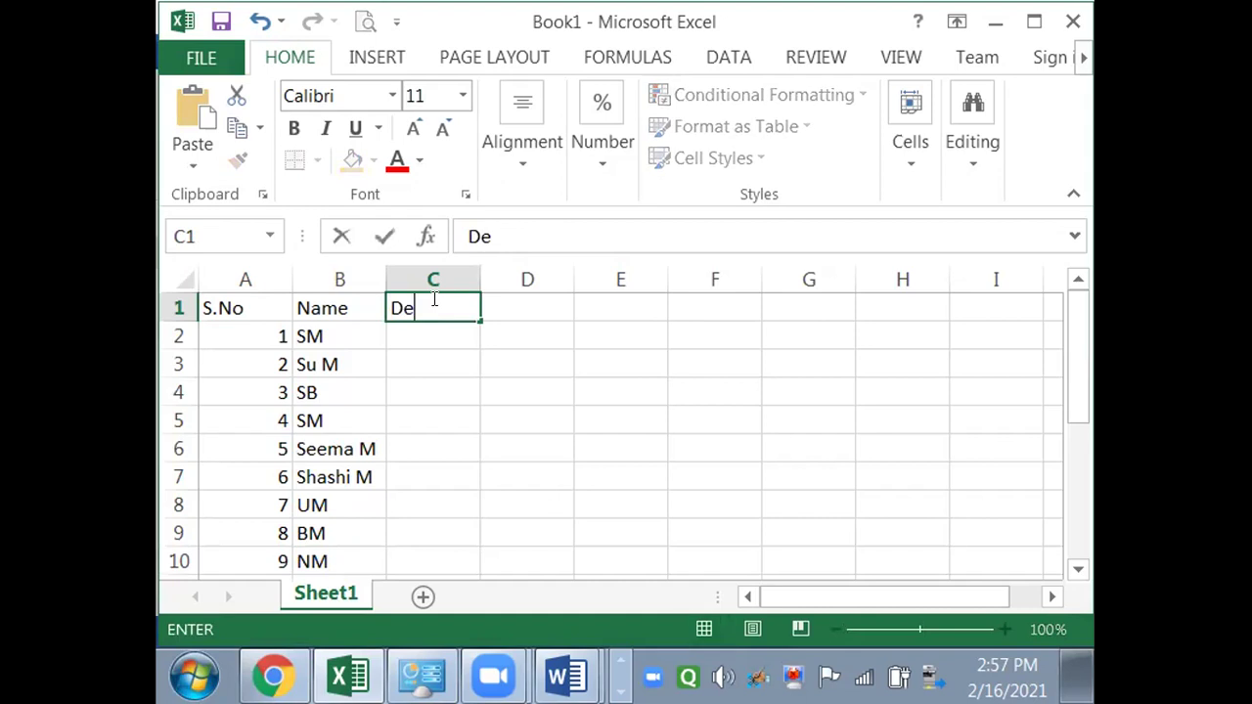
pyautogui.write('pt')
pyautogui.click(418, 334)
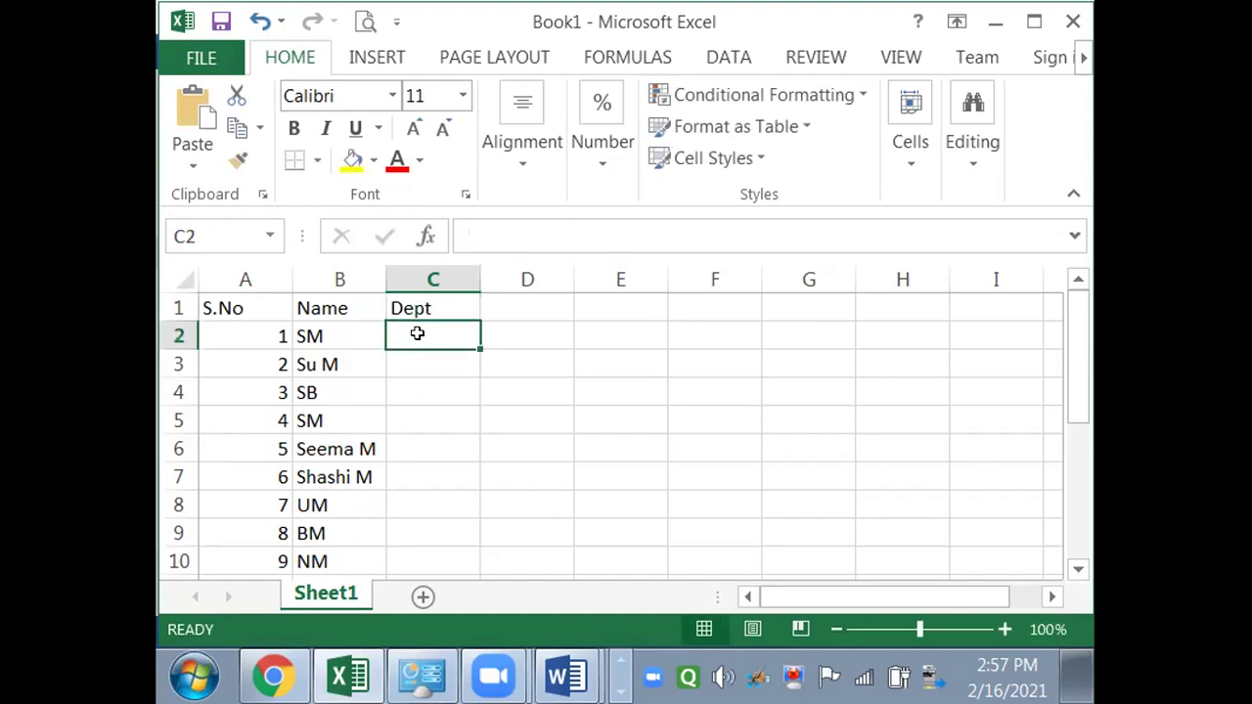
pyautogui.write('Office')
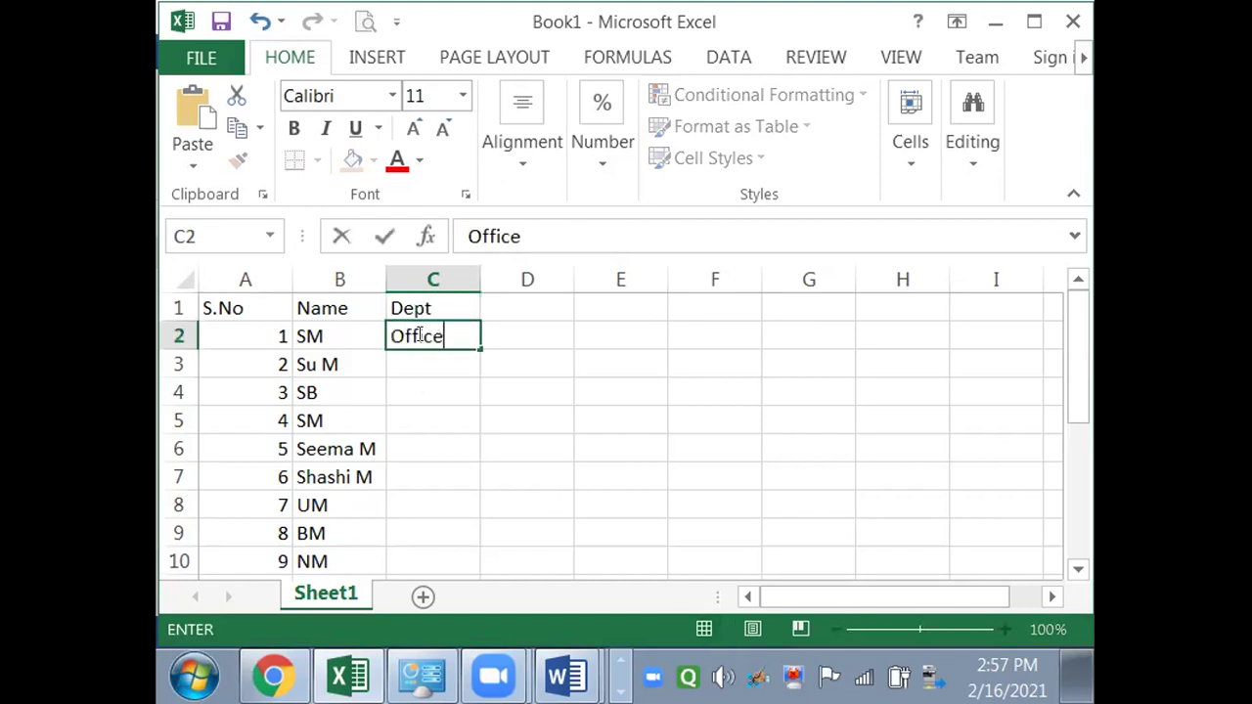
pyautogui.press('Return')
pyautogui.write('BT')
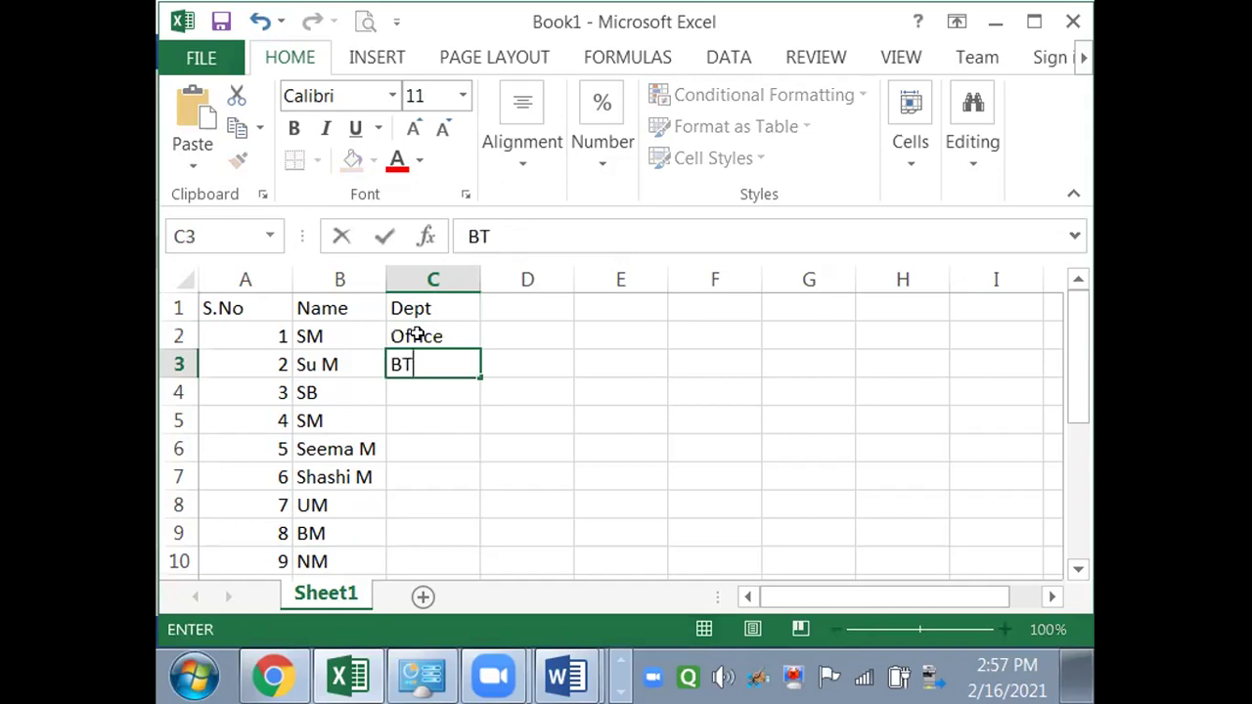
pyautogui.press('Return')
pyautogui.write('M')
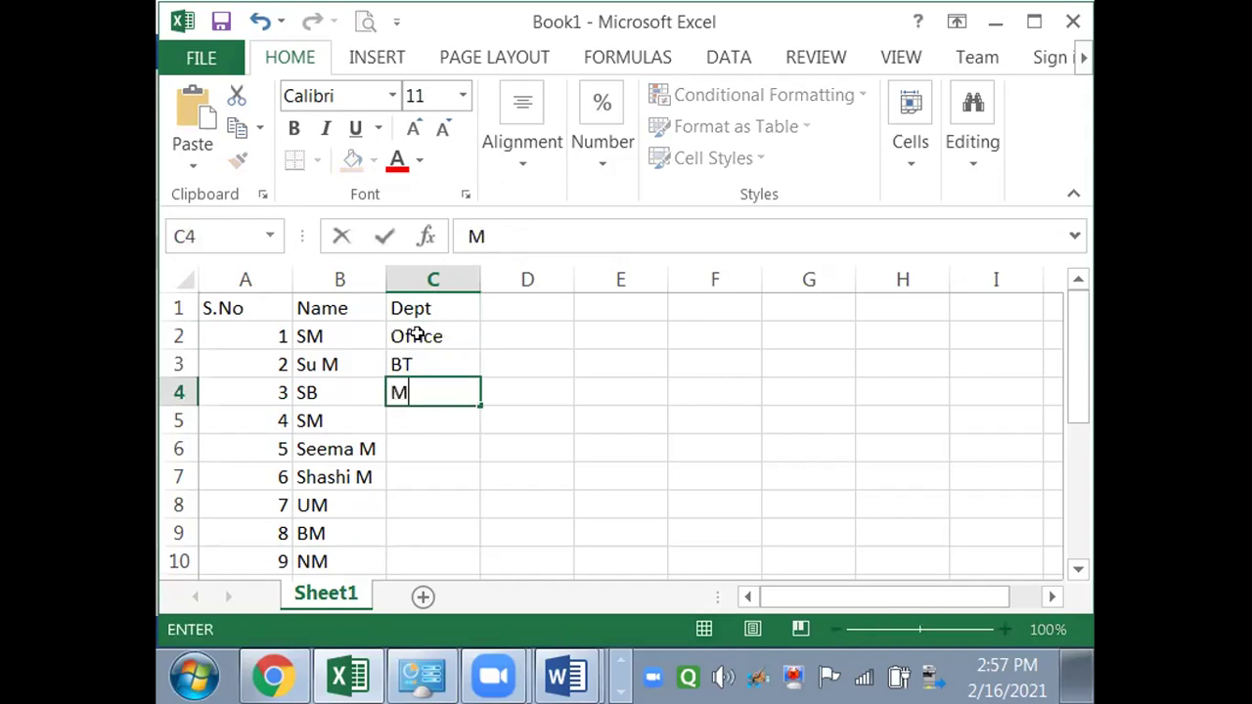
pyautogui.write('B')
pyautogui.press('Return')
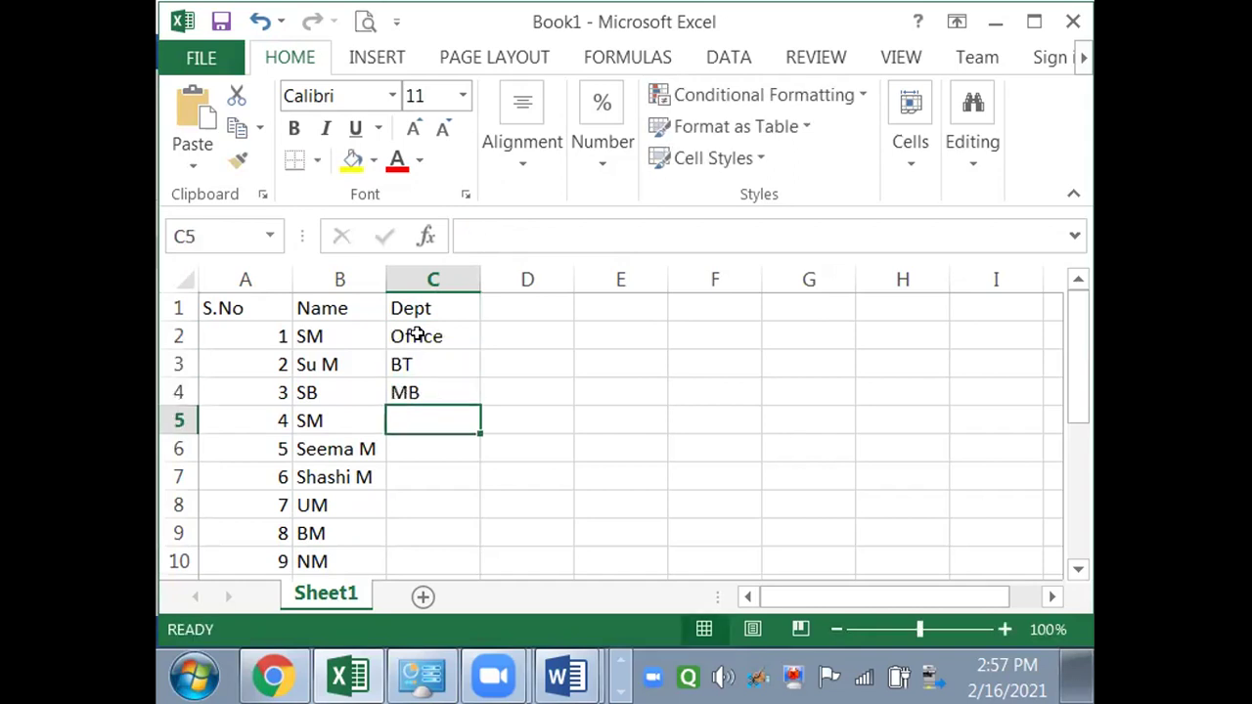
# - Continue the departments with CS, BT and Office
pyautogui.write('CS')
pyautogui.press('Return')
pyautogui.write('MB')
pyautogui.press('Return')
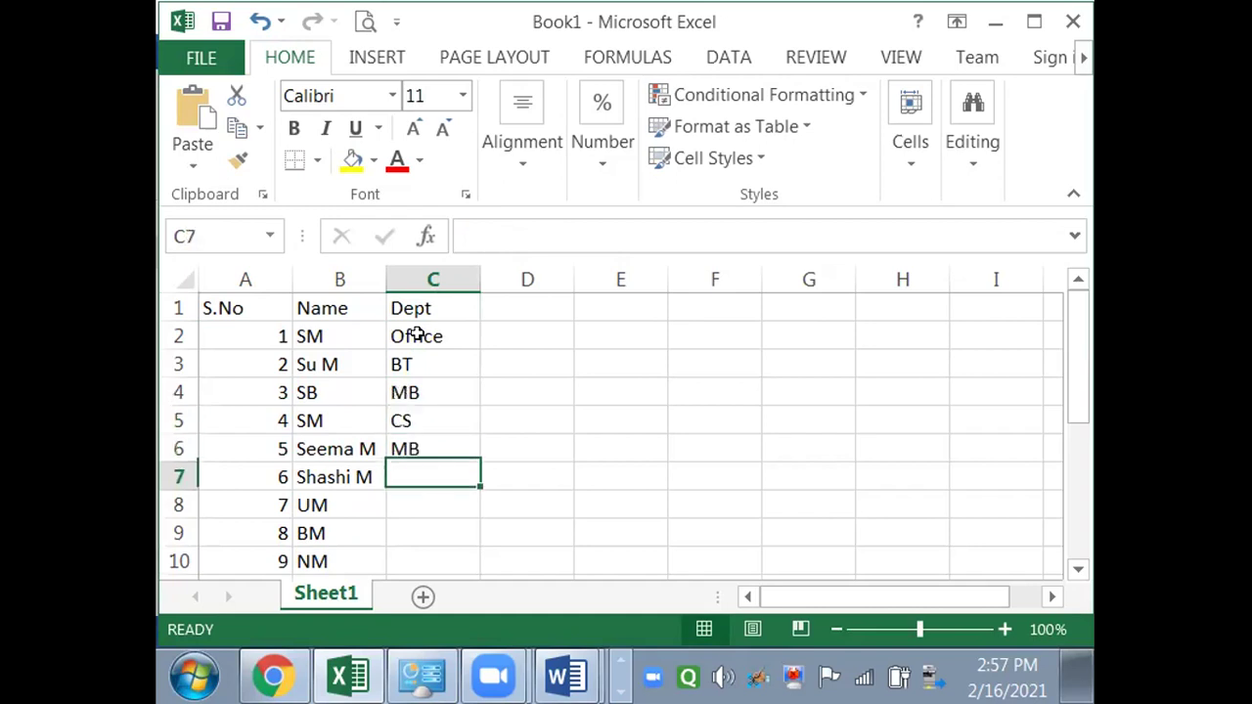
pyautogui.write('bT')
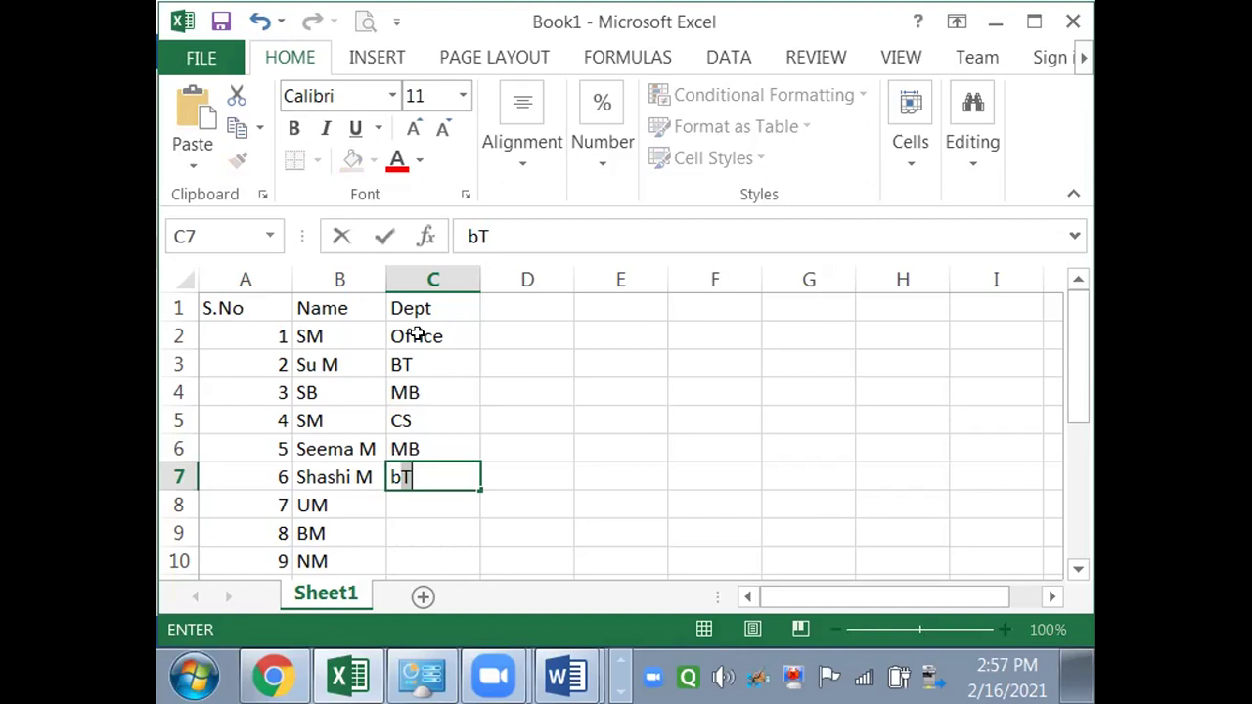
pyautogui.press('Return')
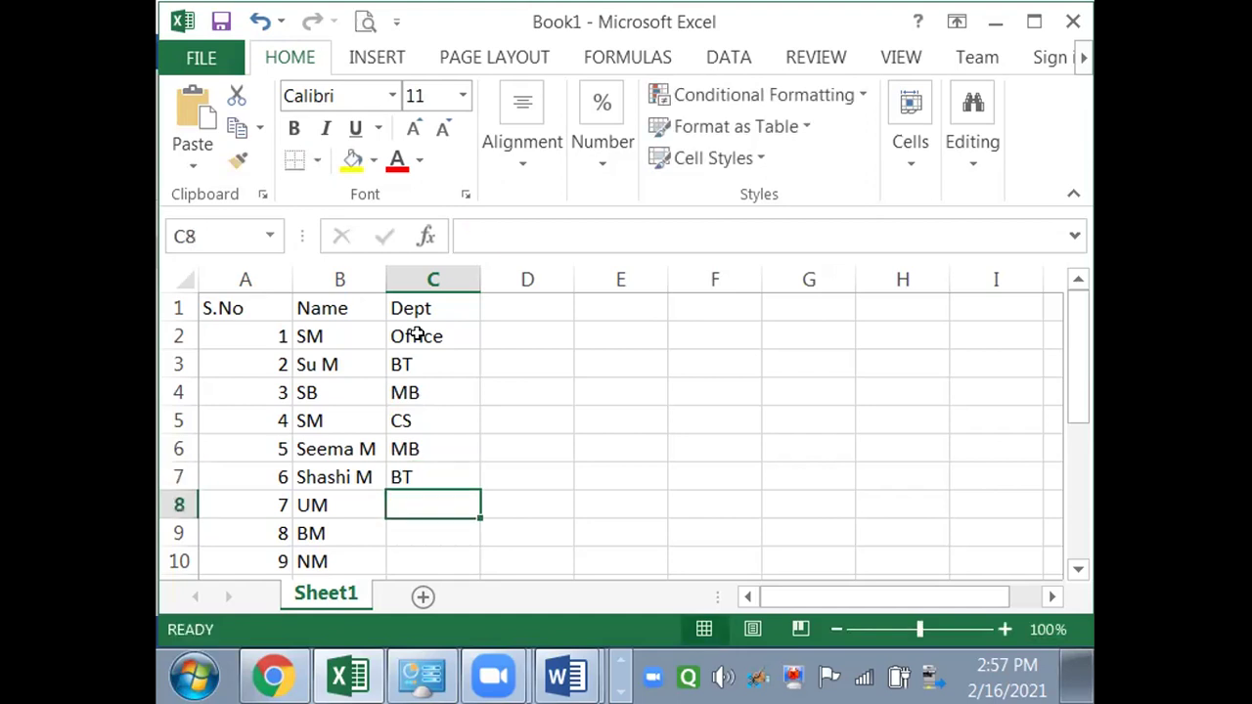
pyautogui.write('o')
pyautogui.press('Return')
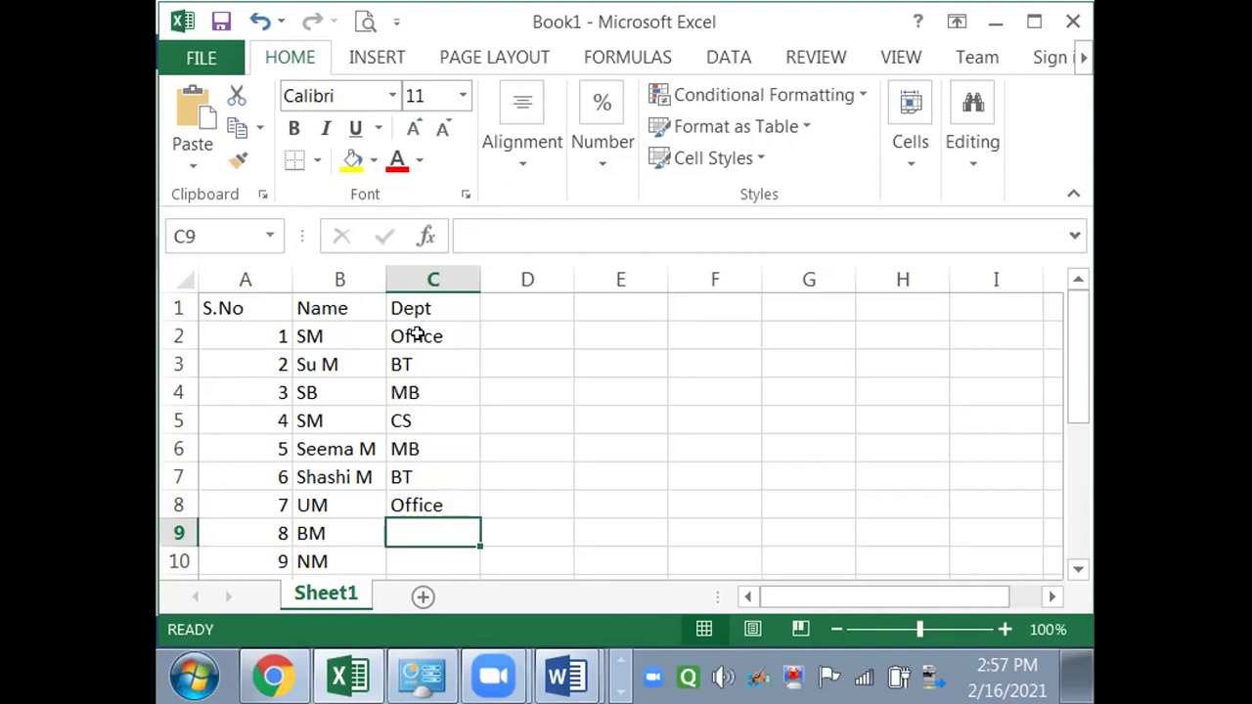
# - Copy Office down to the next two entries and add a tenth entry, MS in Accounts
pyautogui.hotkey('ctrl', 'd')
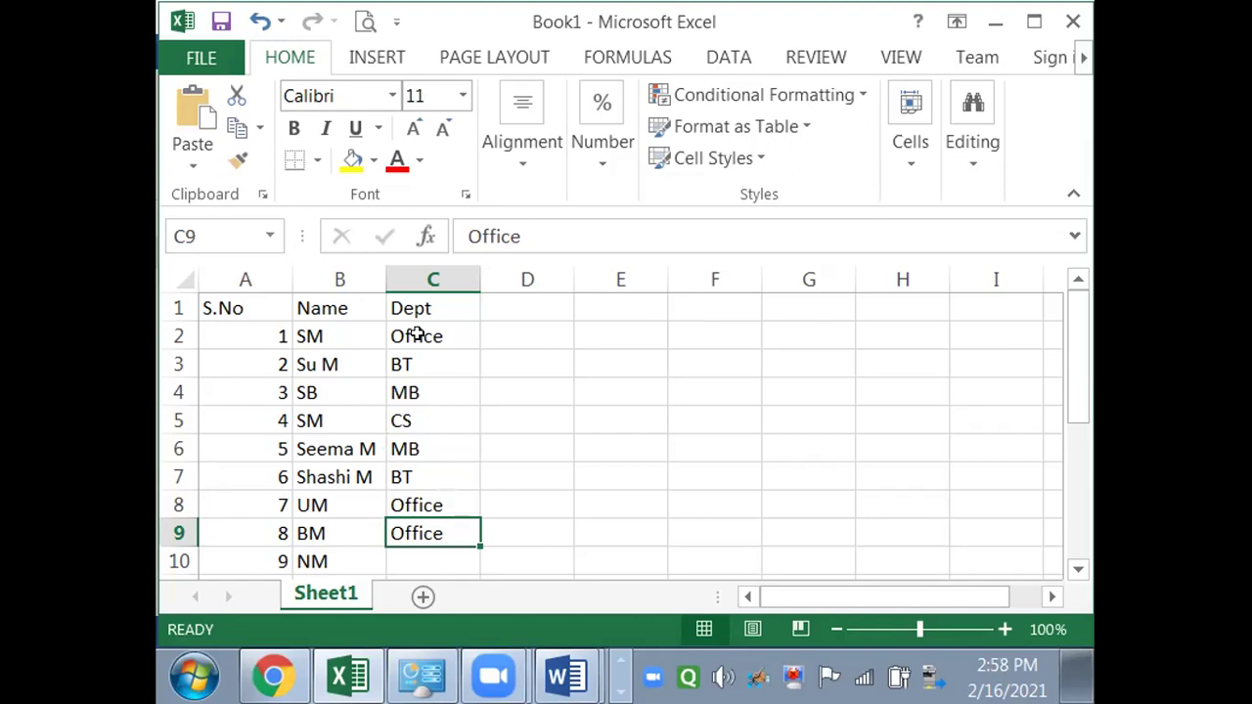
pyautogui.press('Down')
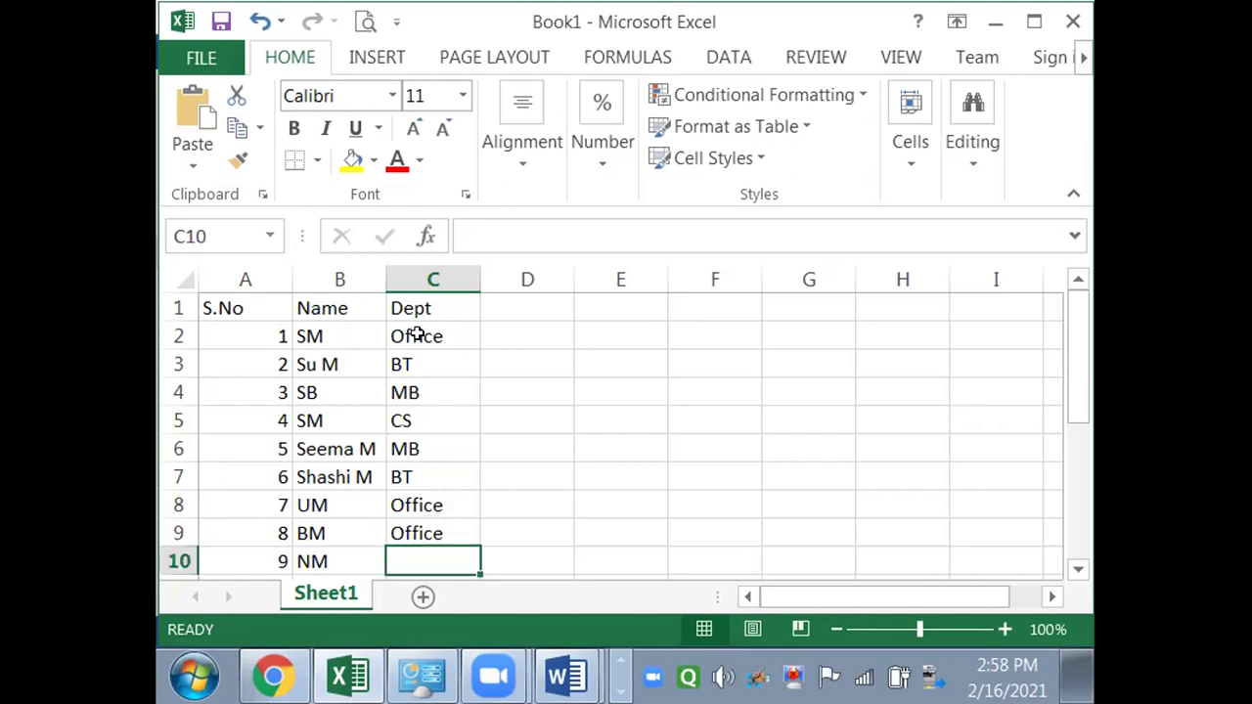
pyautogui.hotkey('ctrl', 'd')
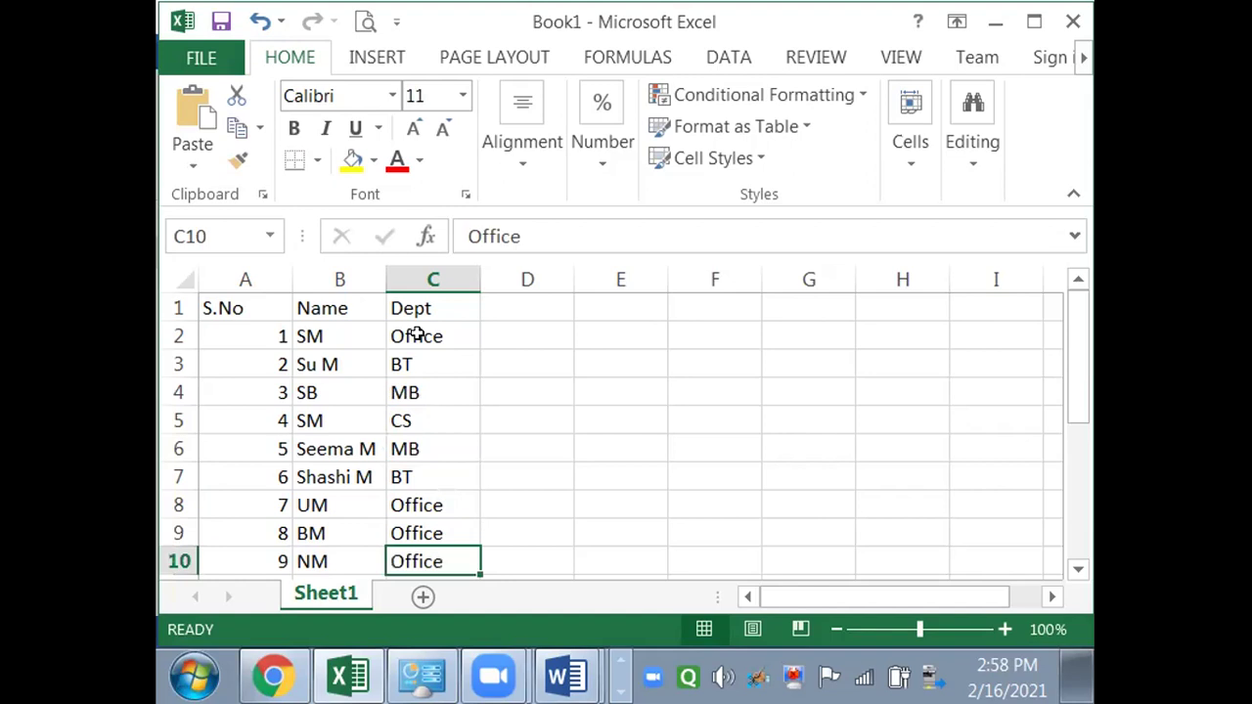
pyautogui.press('Down')
pyautogui.press('Left')
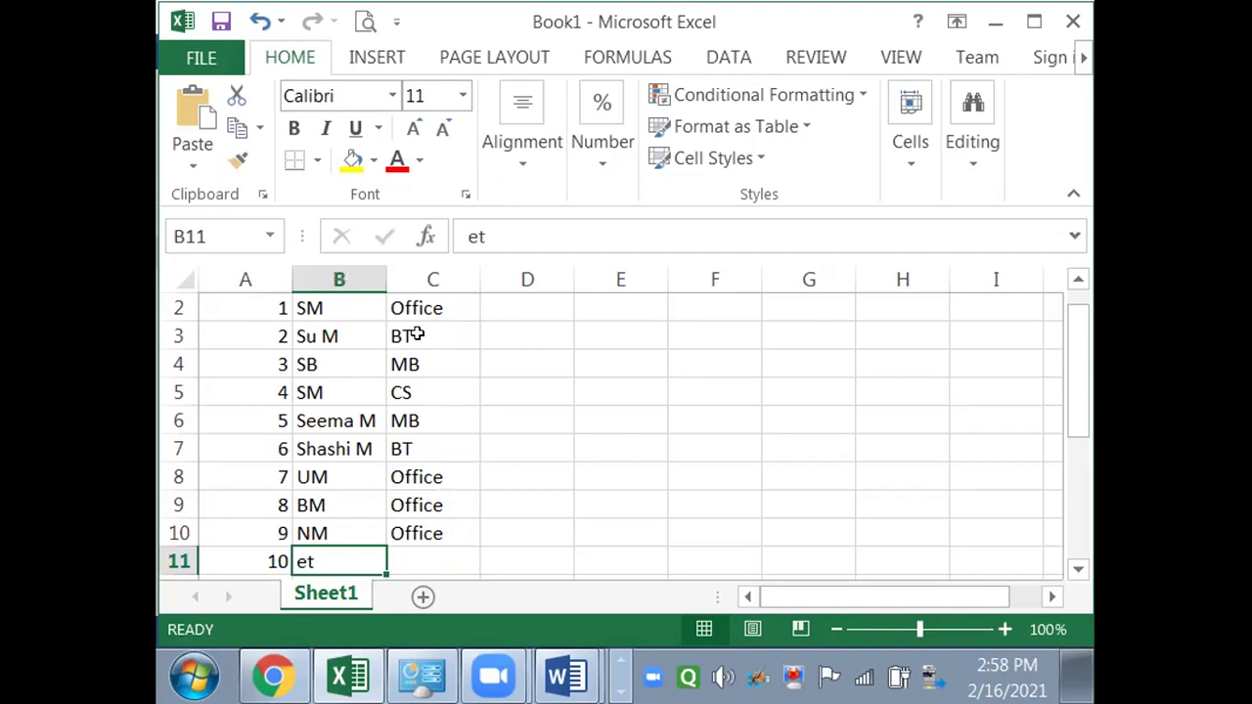
pyautogui.write('MS')
pyautogui.press('Right')
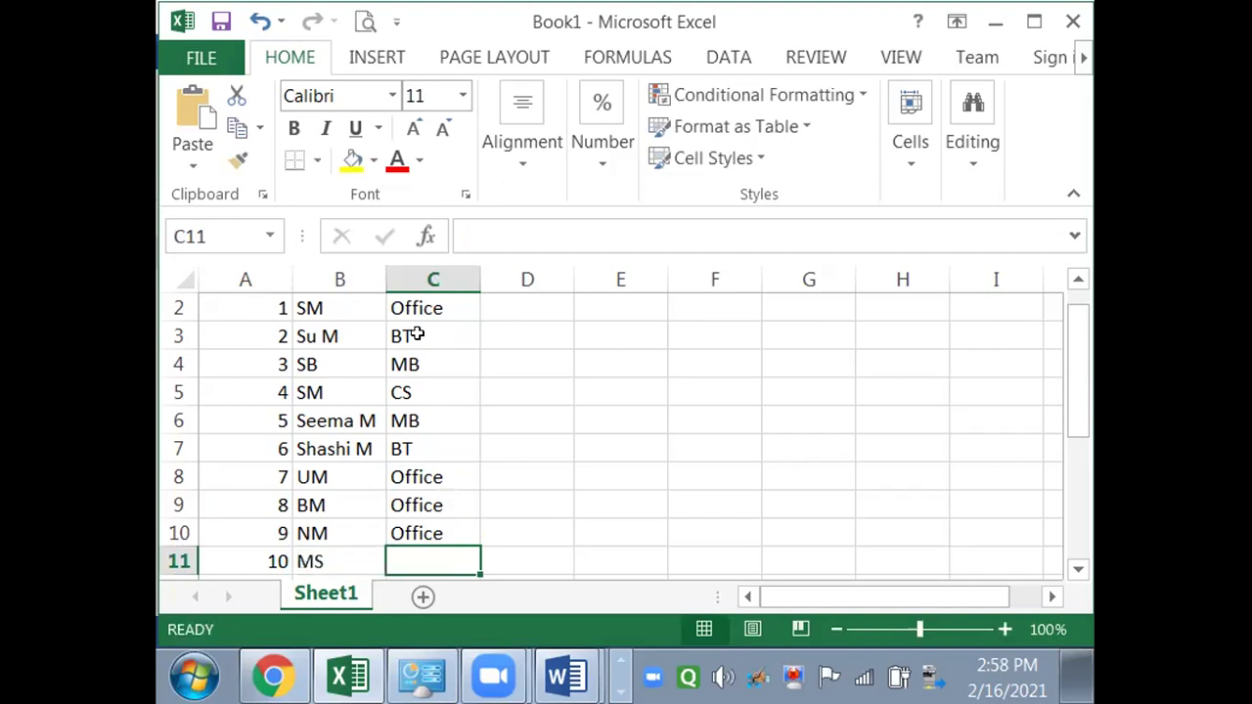
pyautogui.write('Accounts')
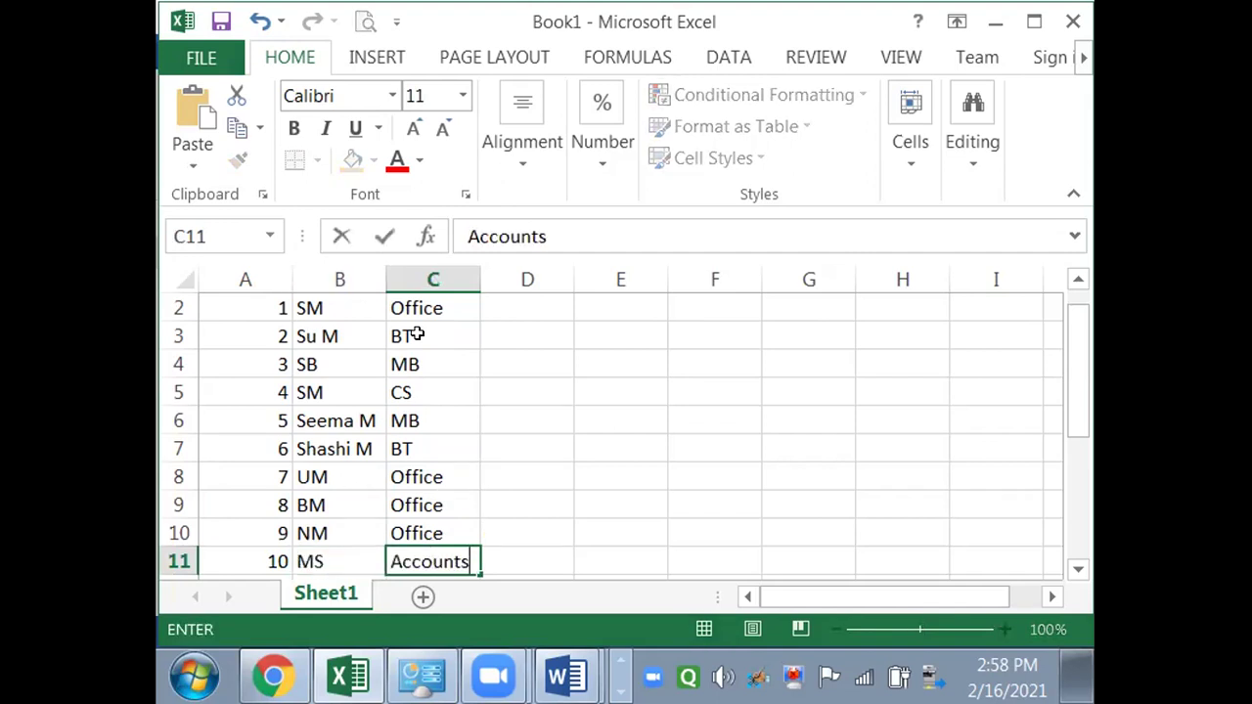
pyautogui.click(437, 377)
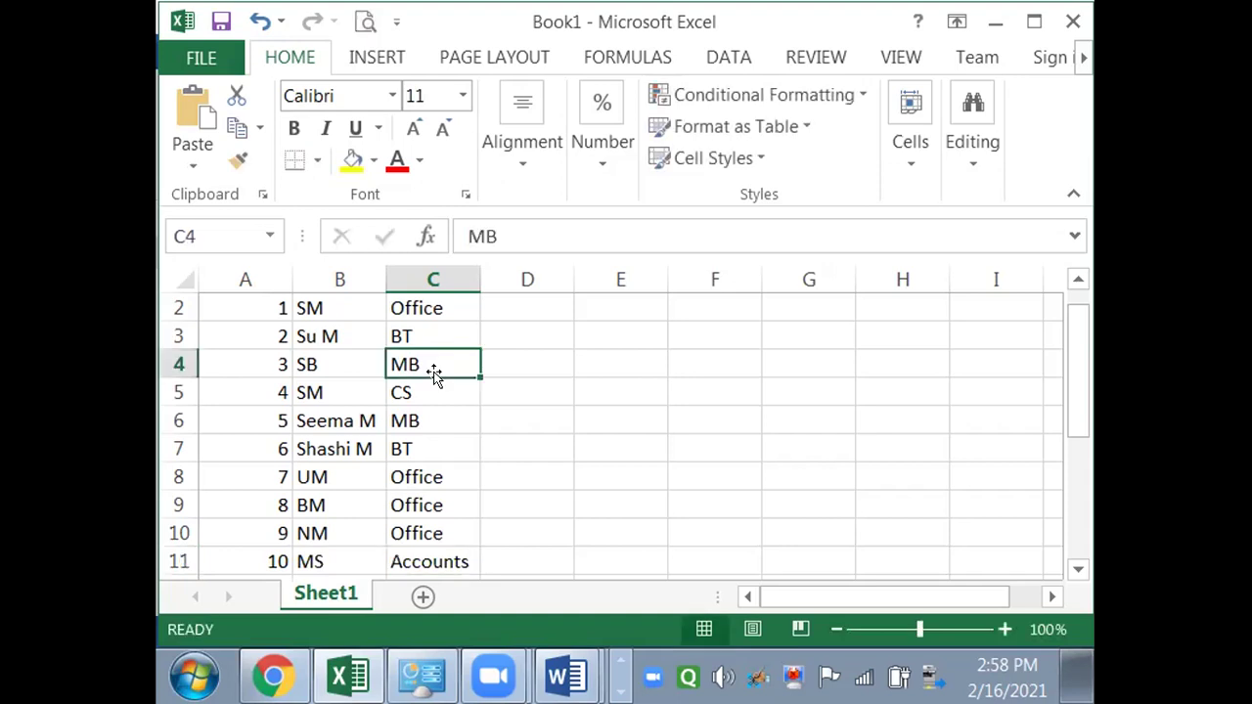
pyautogui.hotkey('ctrl', 's')
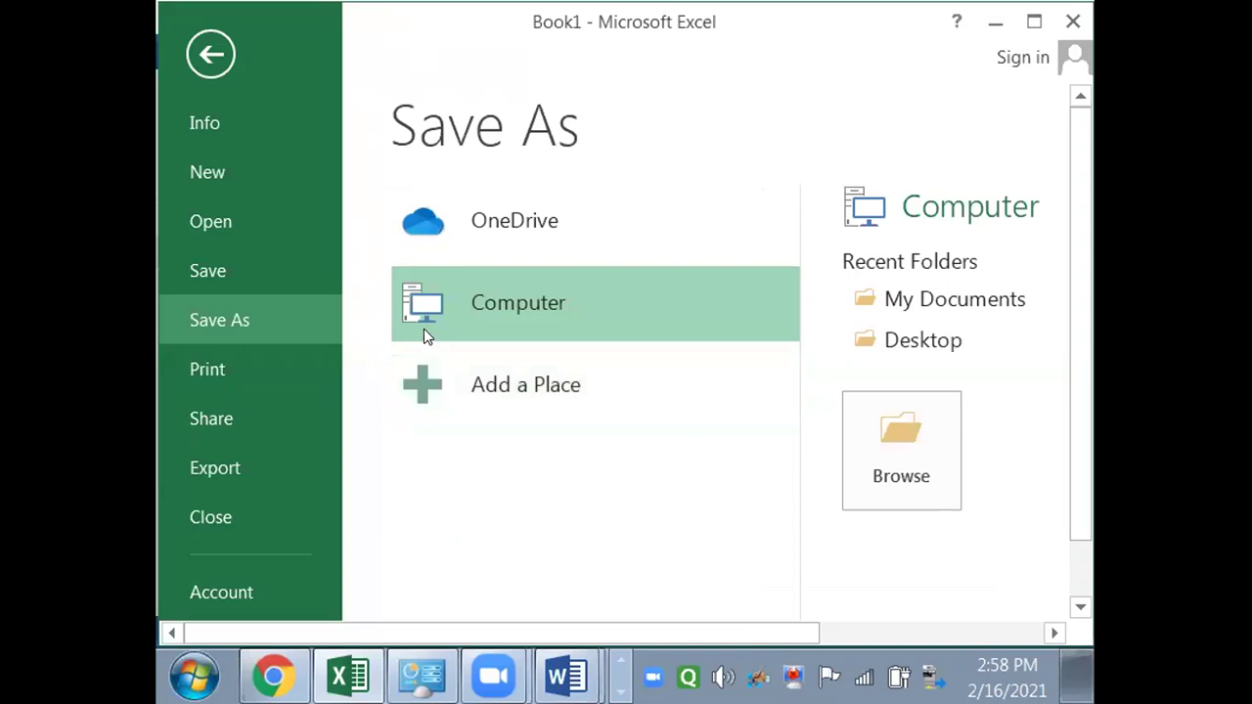
# - Save the workbook on the Desktop under Computer with file name 'ann func rec'
pyautogui.click(519, 311)
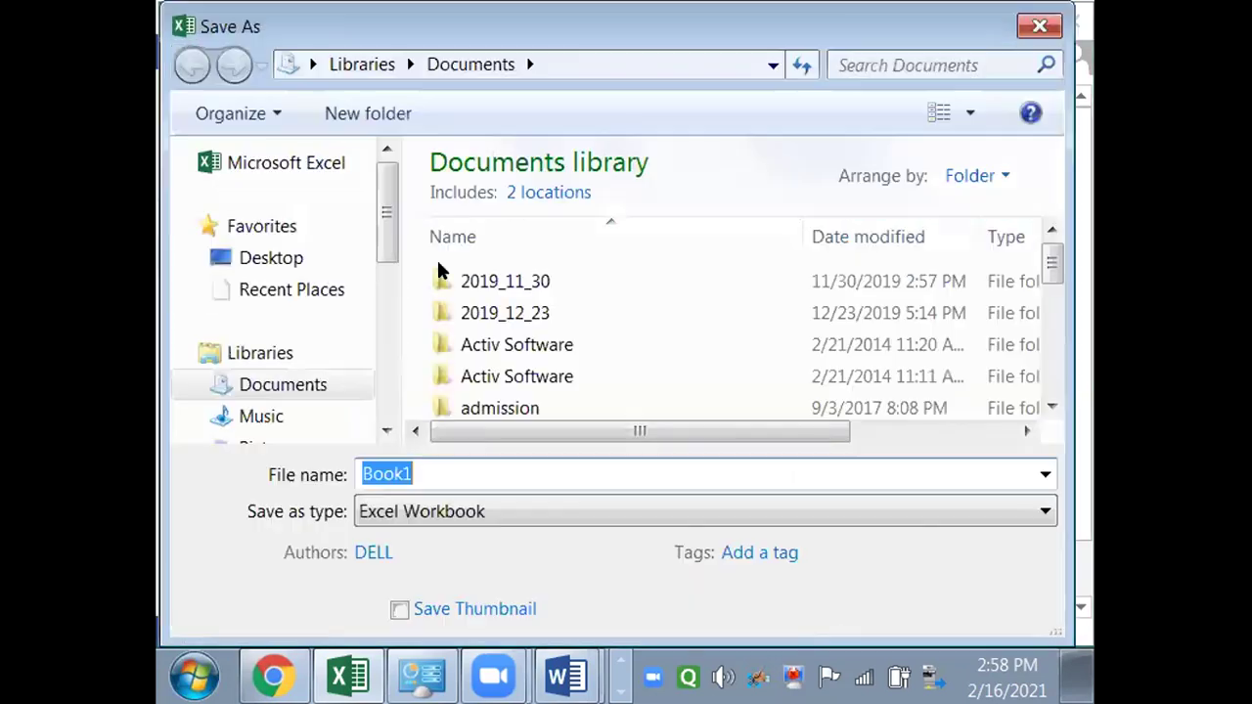
pyautogui.click(333, 259)
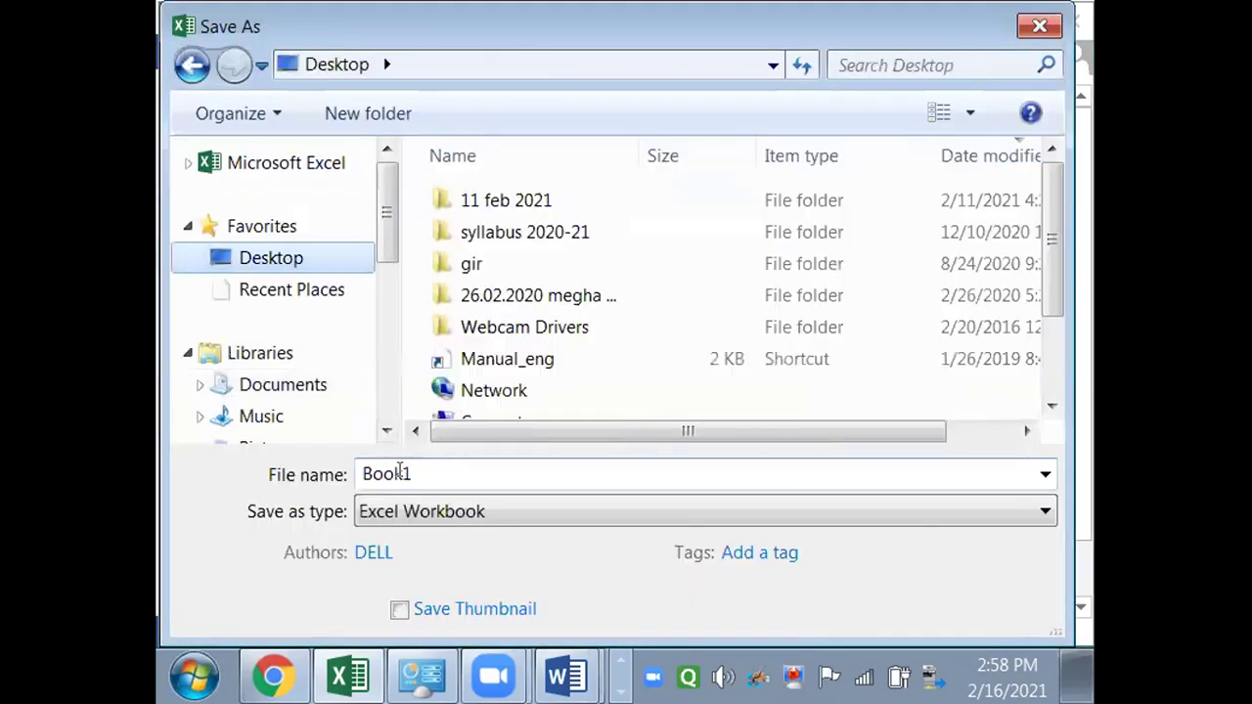
pyautogui.doubleClick(413, 473)
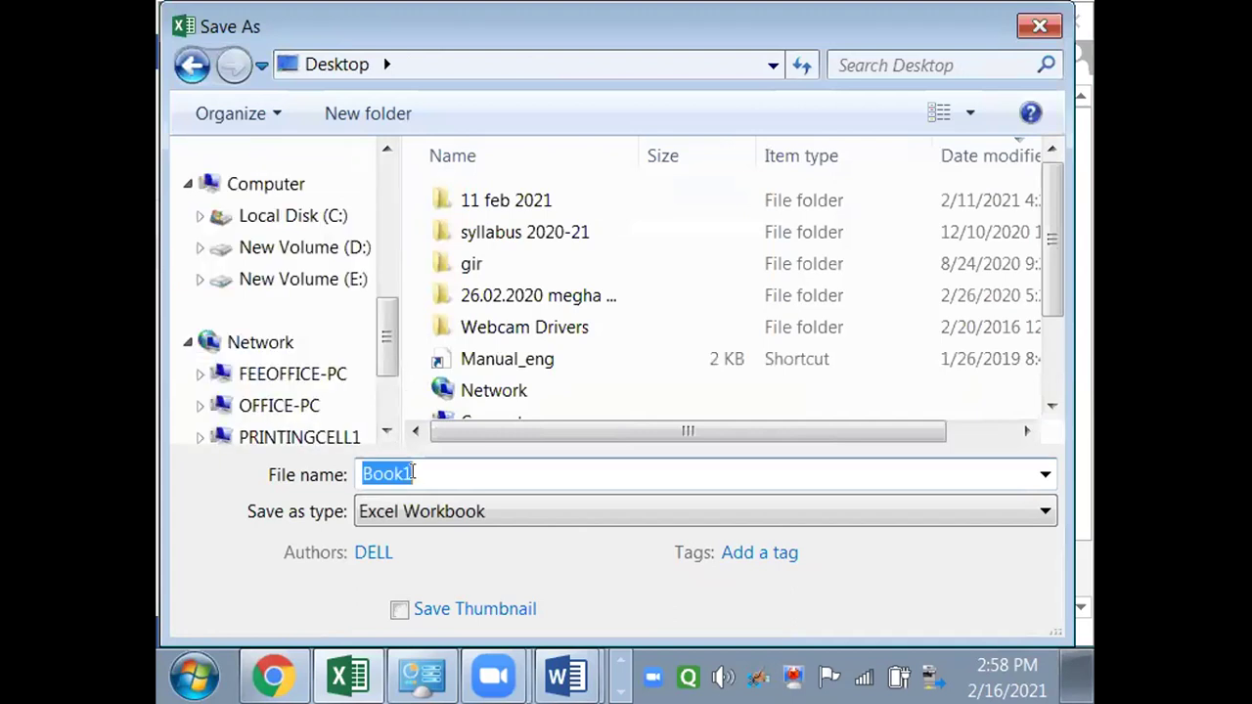
pyautogui.write('ann ')
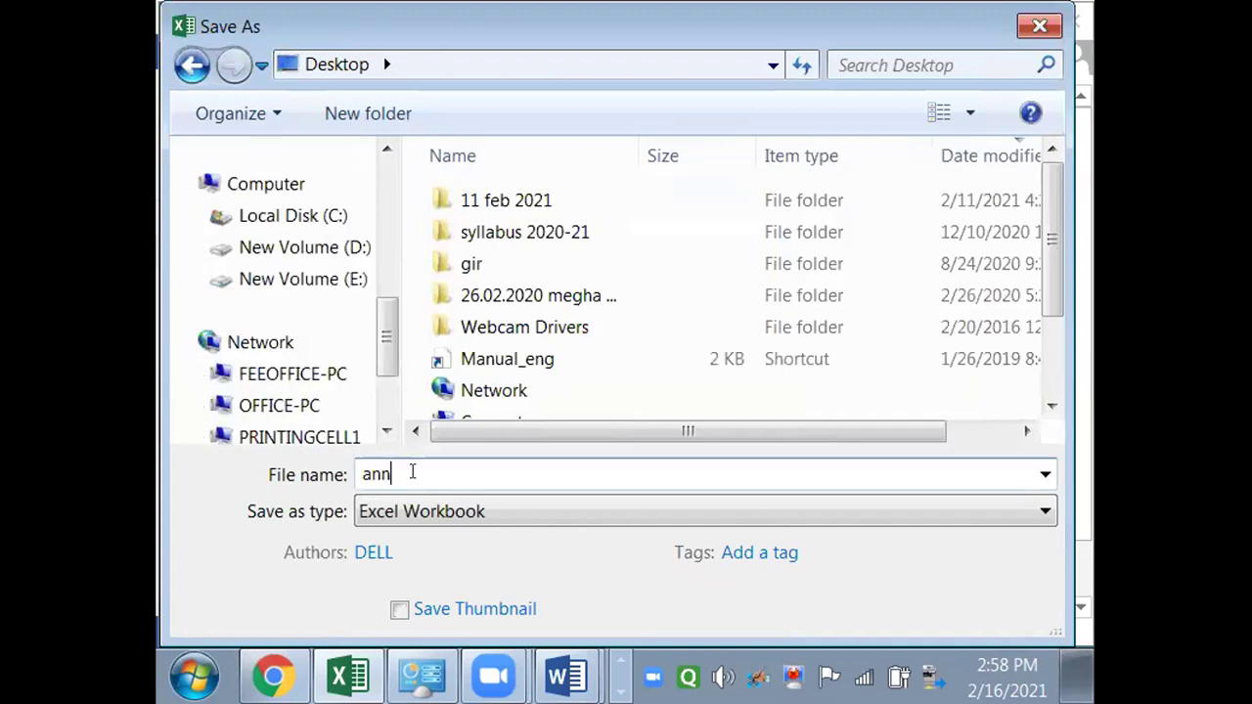
pyautogui.write('func rec')
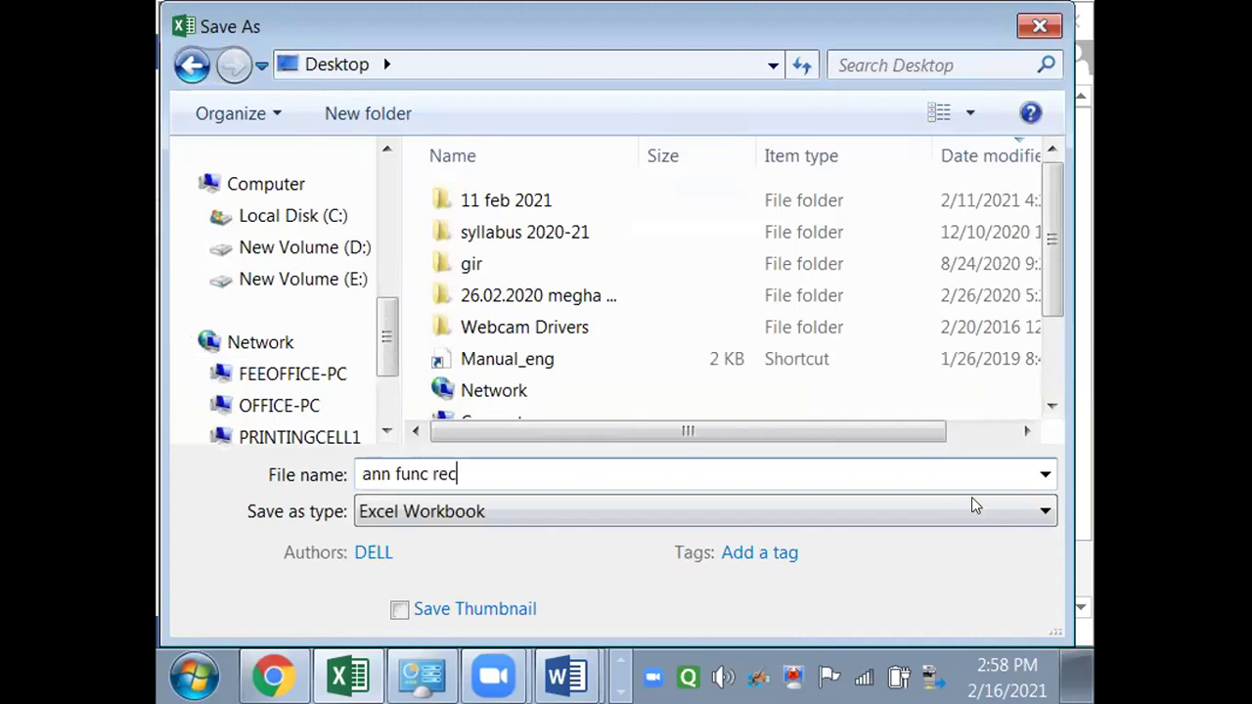
pyautogui.press('Return')
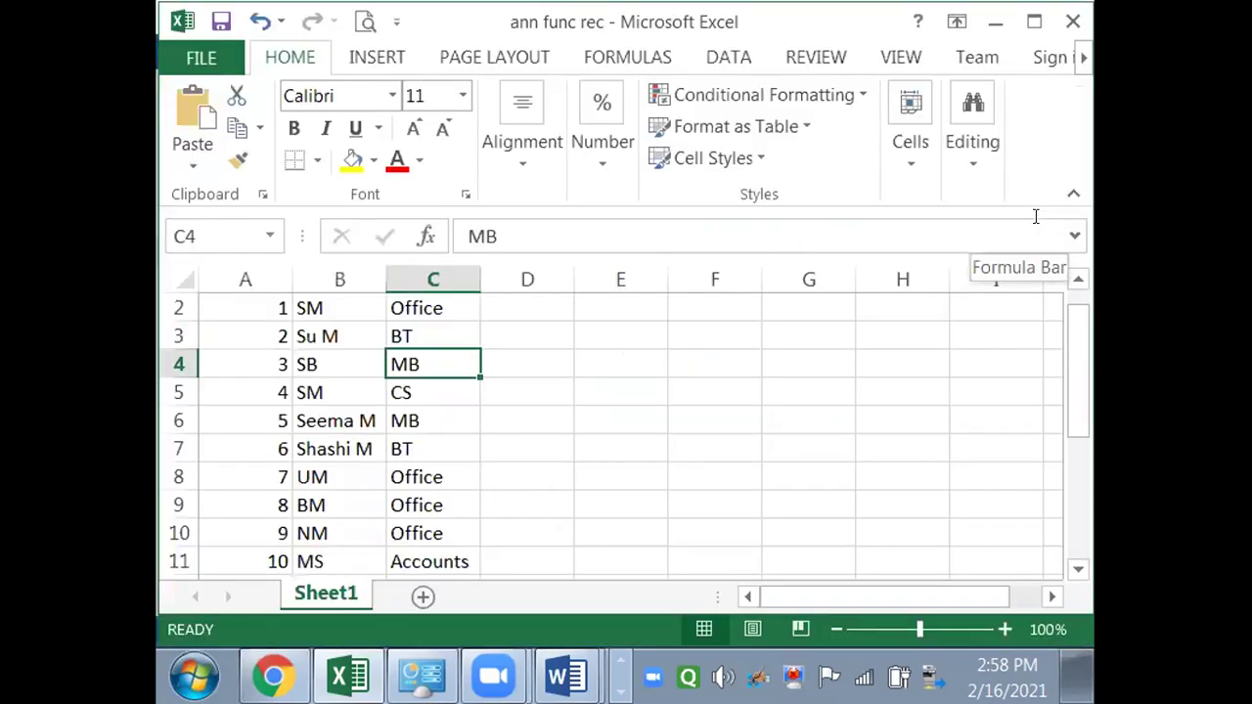
# - Switch back to Word's invitation card, put the cursor after 'Dear', and list the mail merge document types
pyautogui.hotkey('alt', 'Tab')
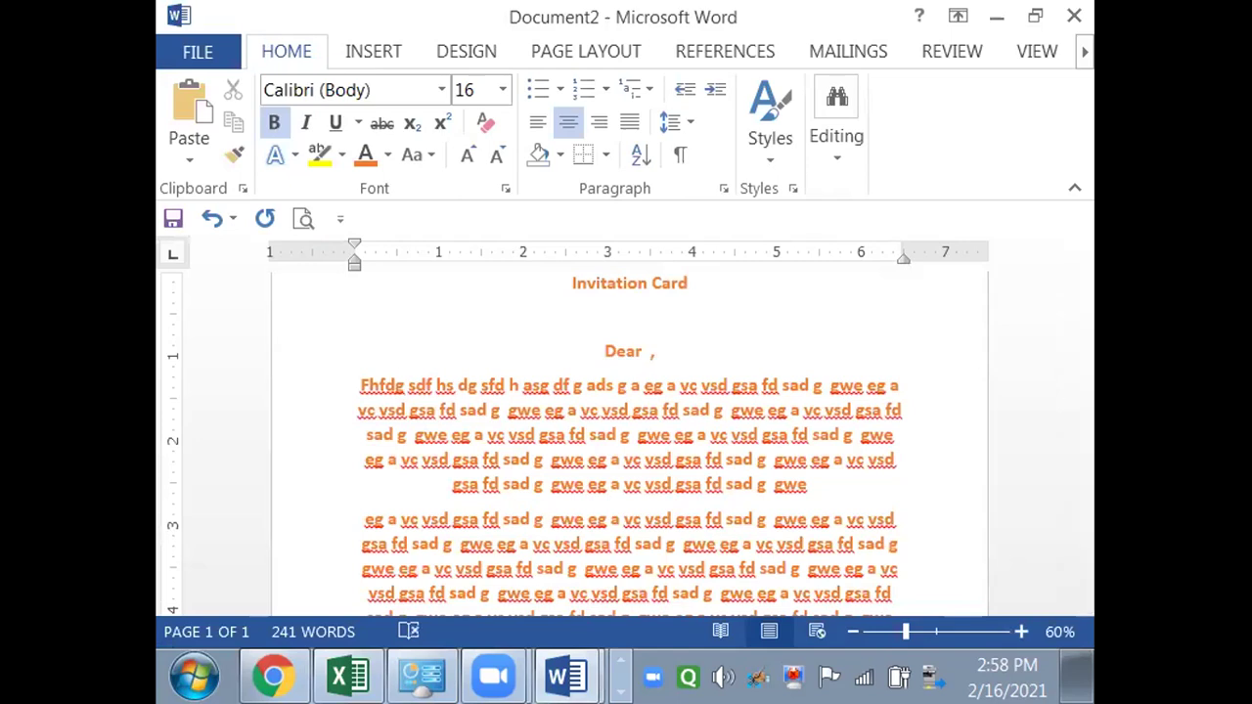
pyautogui.press('Delete')
pyautogui.click(342, 124)
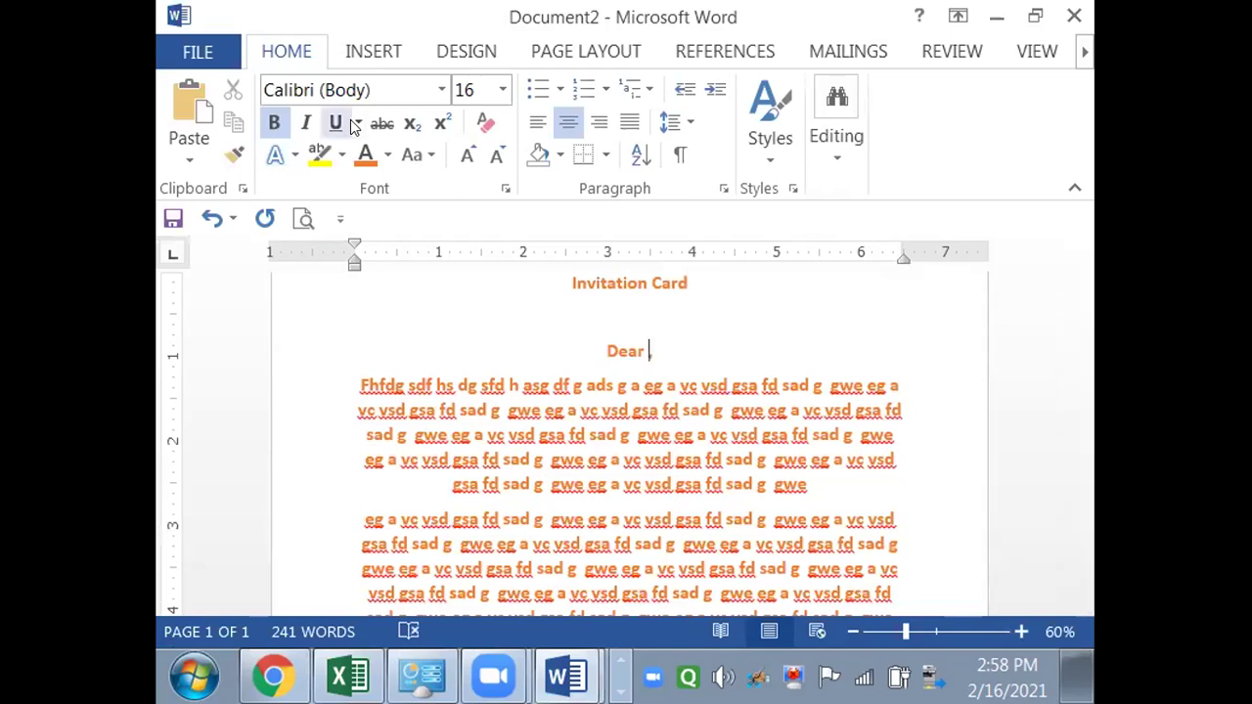
pyautogui.click(846, 54)
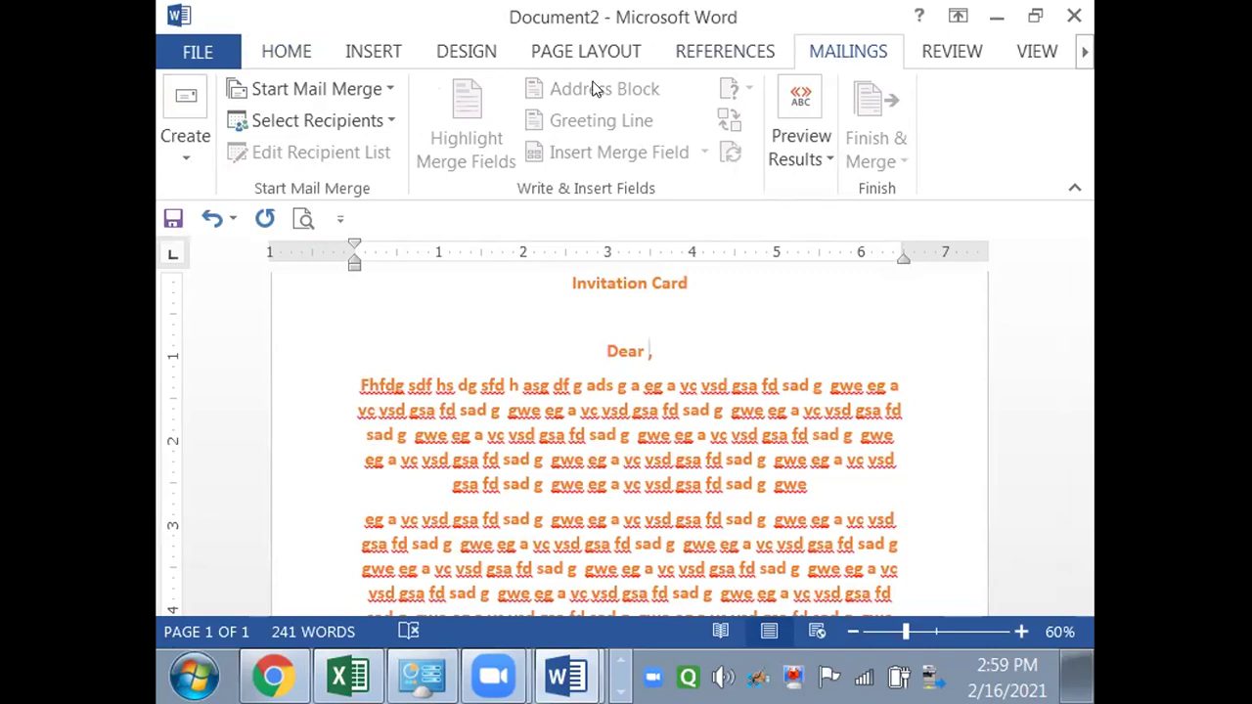
pyautogui.click(355, 86)
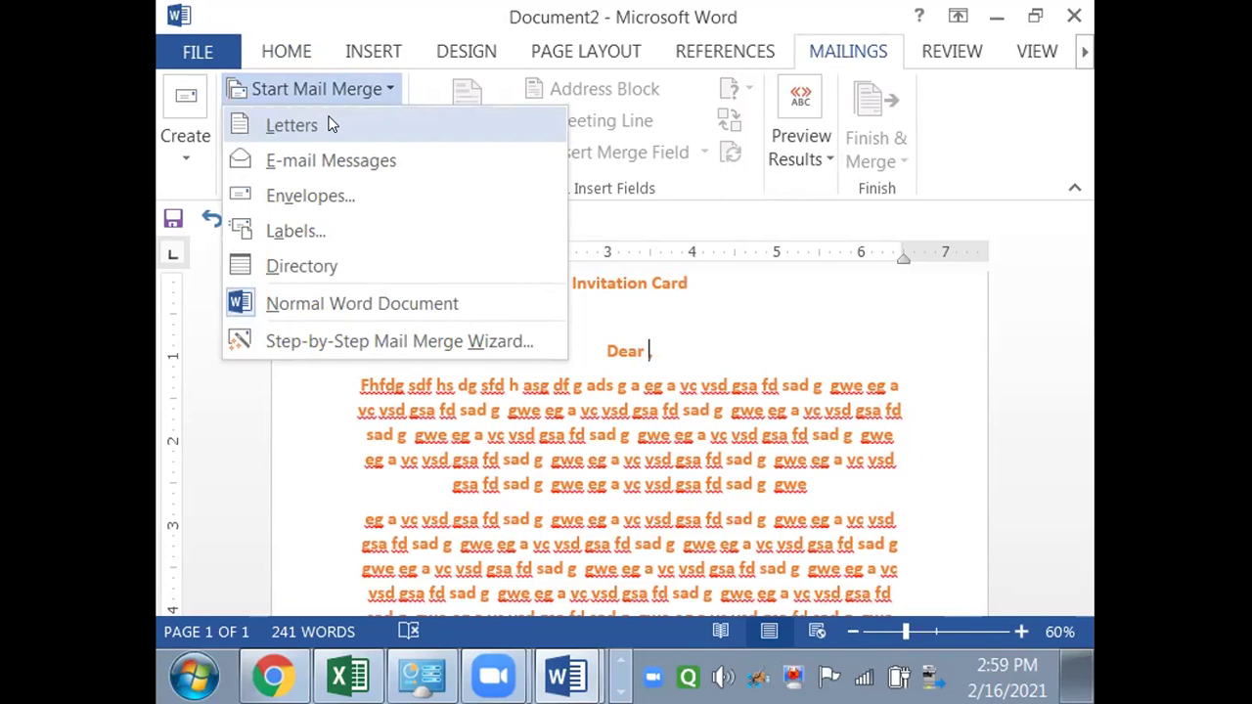
# - Make the card a Letters merge and choose an existing list for recipients
pyautogui.click(331, 124)
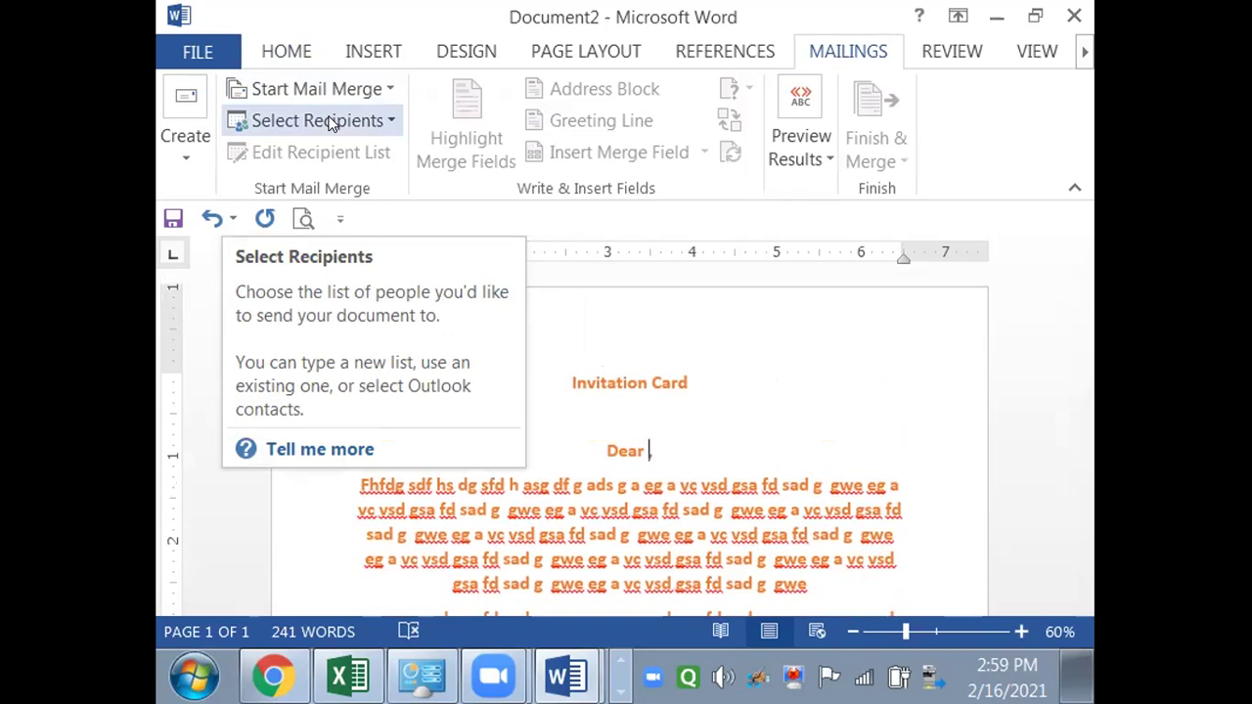
pyautogui.click(330, 122)
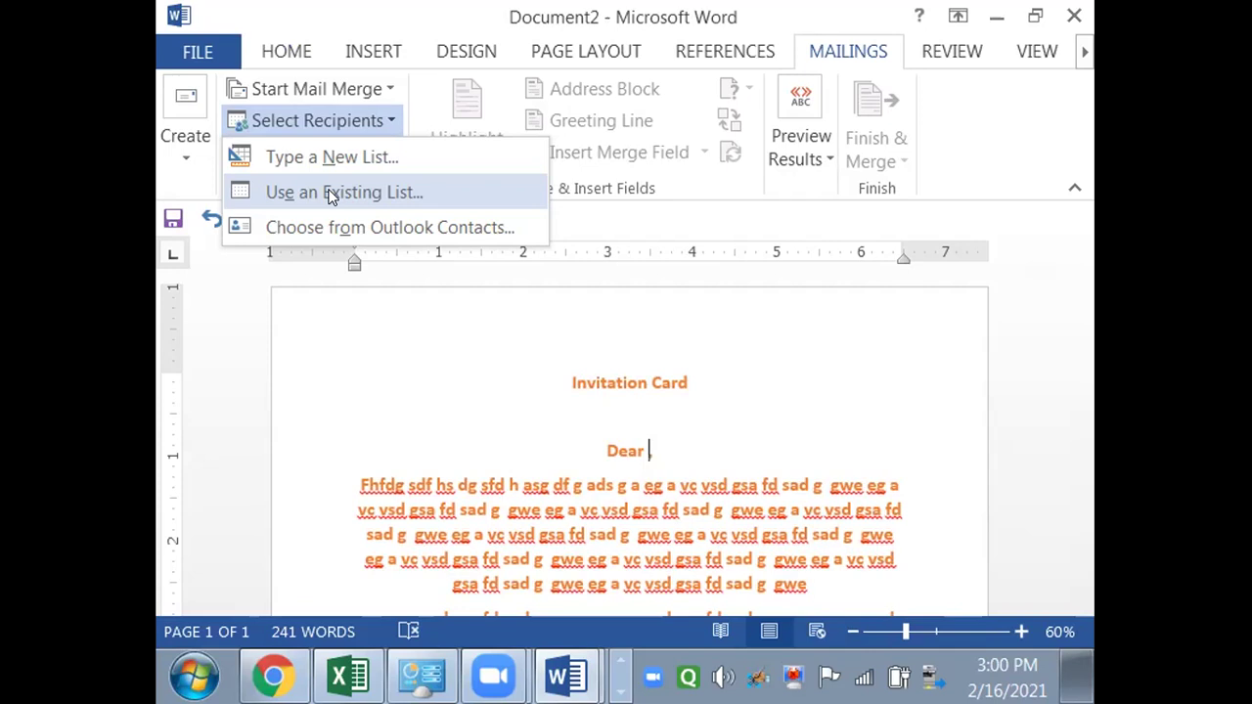
pyautogui.click(330, 193)
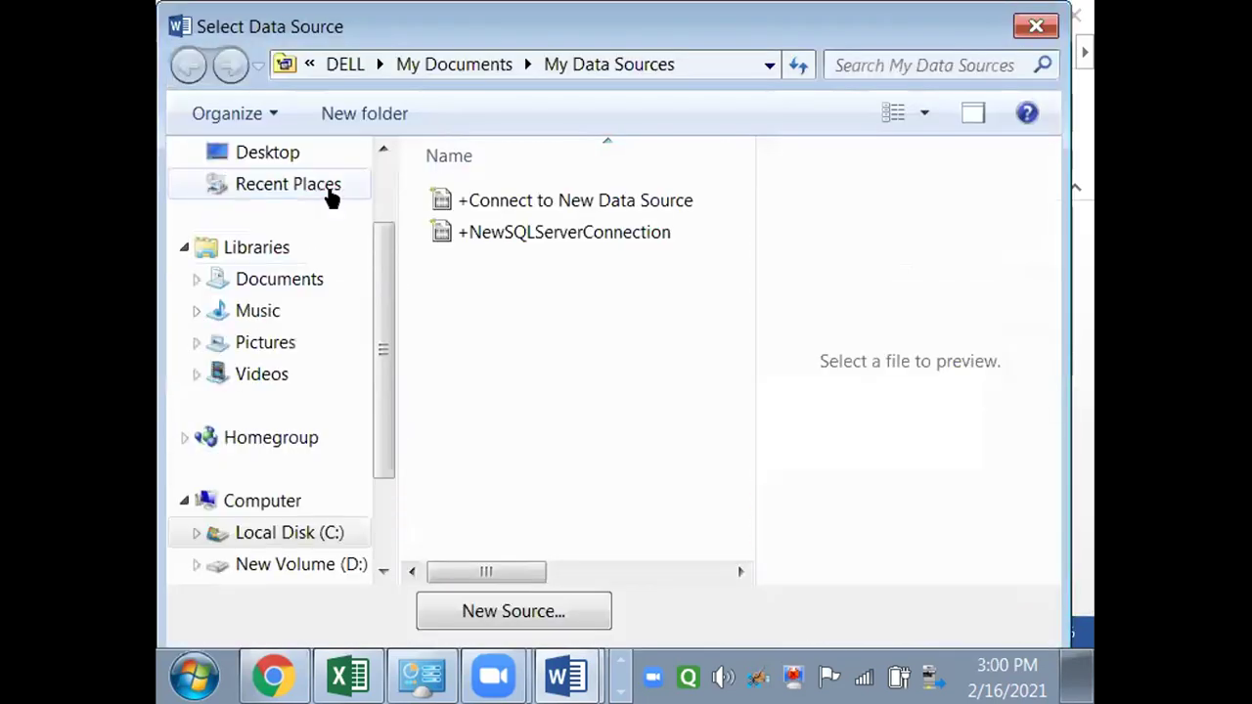
# - Open the ann func rec workbook from the Desktop and accept its Sheet1$ table with headers
pyautogui.scroll(-2, 362, 293)
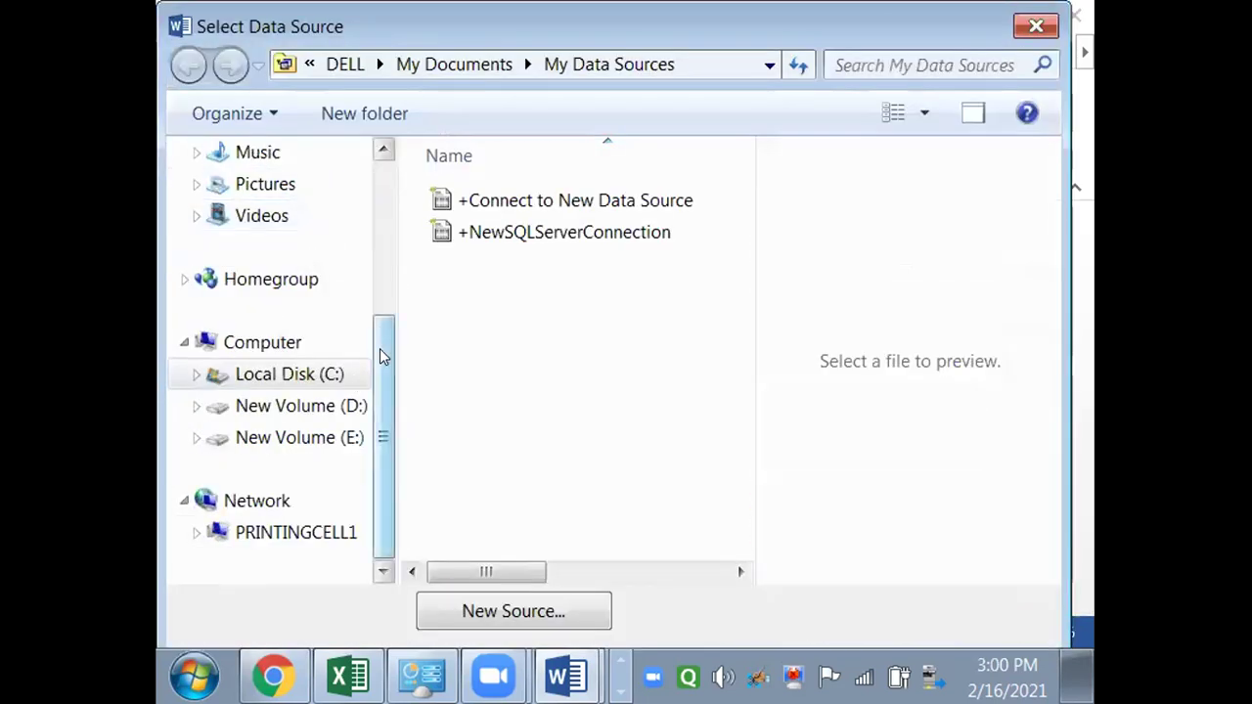
pyautogui.moveTo(382, 359); pyautogui.dragTo(382, 251)
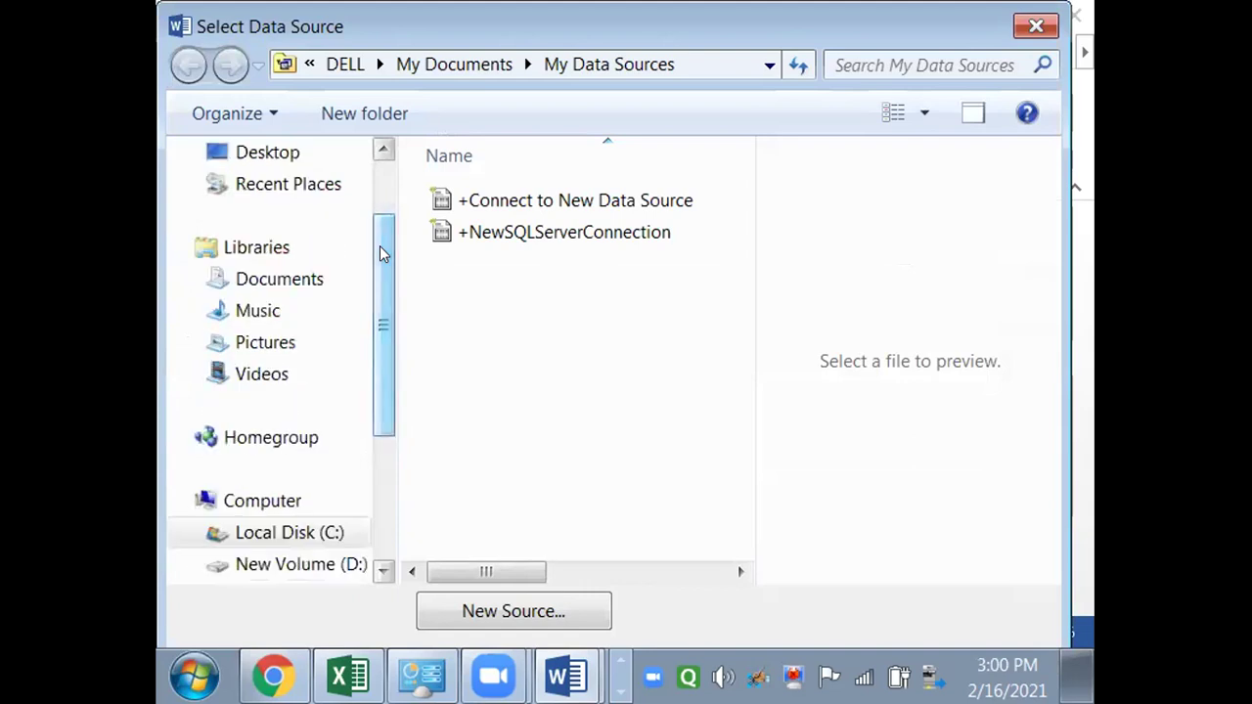
pyautogui.click(311, 157)
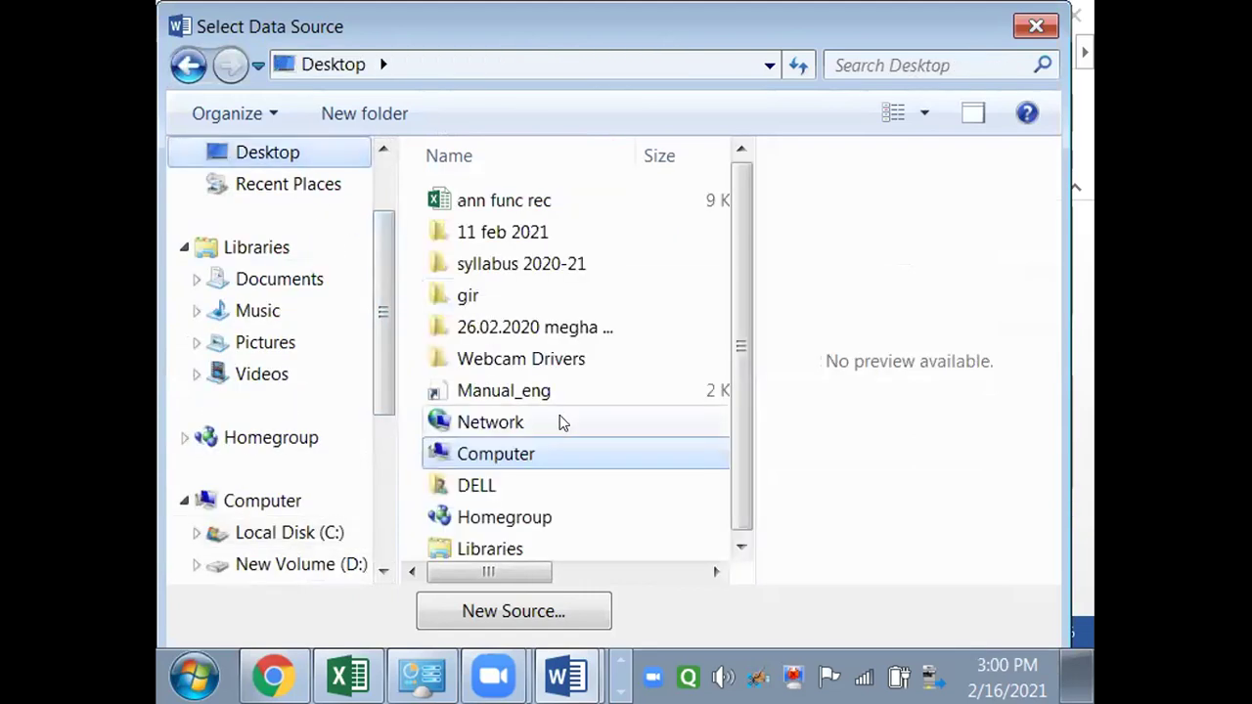
pyautogui.press('a')
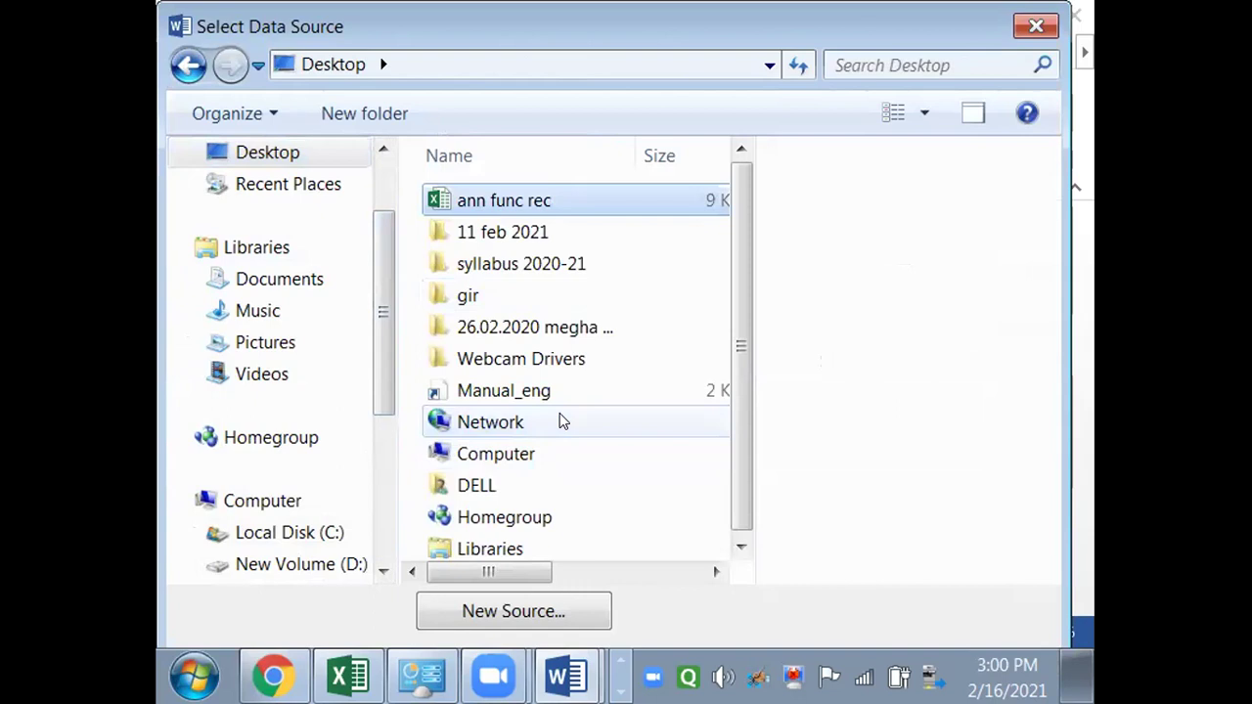
pyautogui.hotkey('alt', 'Tab')
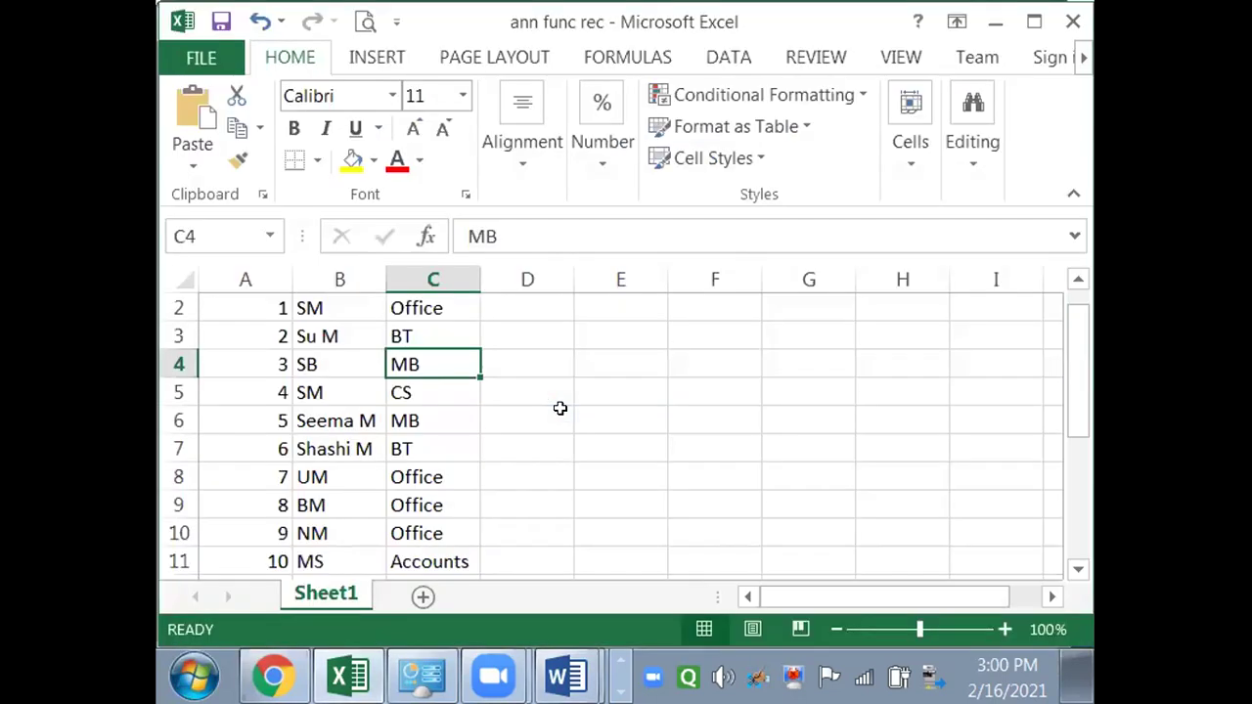
pyautogui.hotkey('alt', 'Tab')
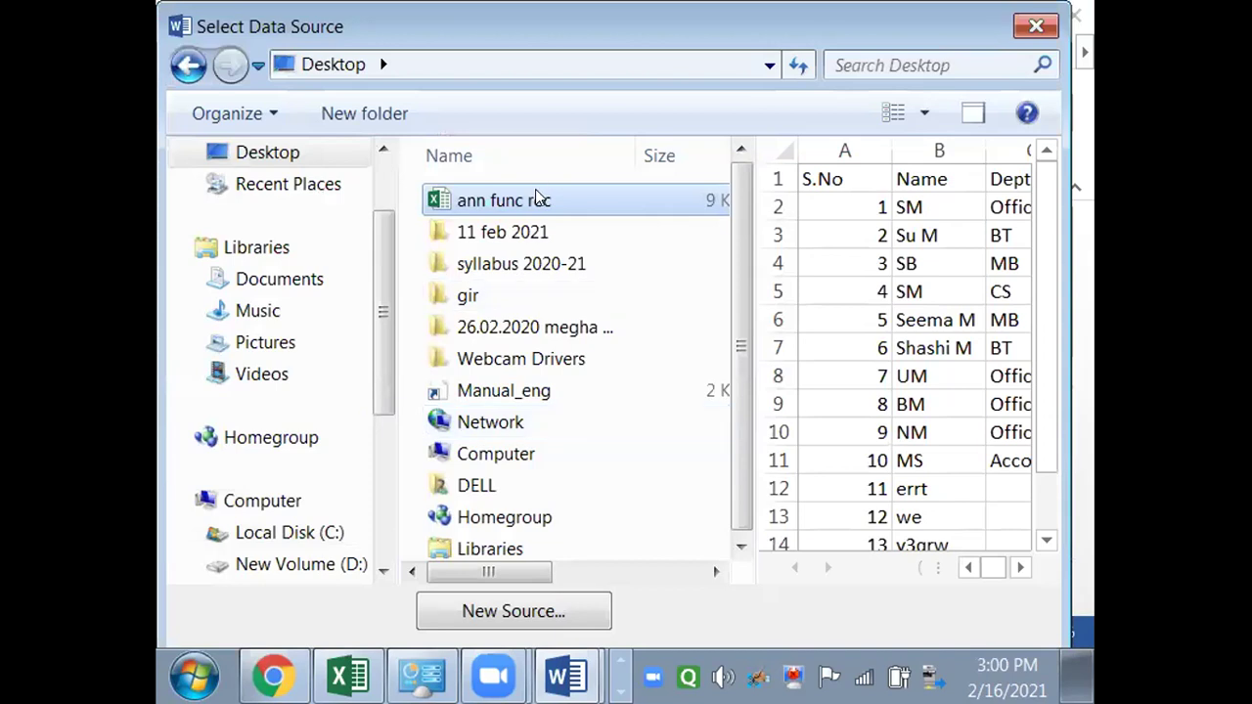
pyautogui.click(536, 199)
pyautogui.doubleClick(613, 200)
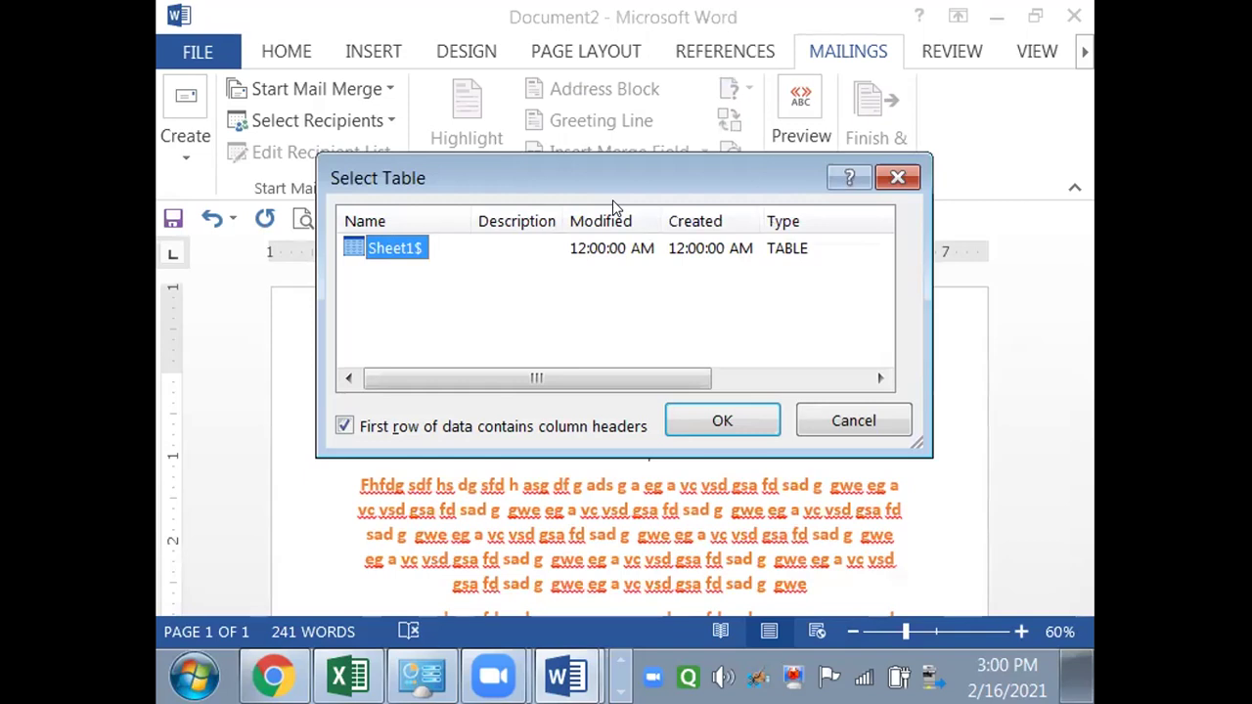
pyautogui.click(688, 423)
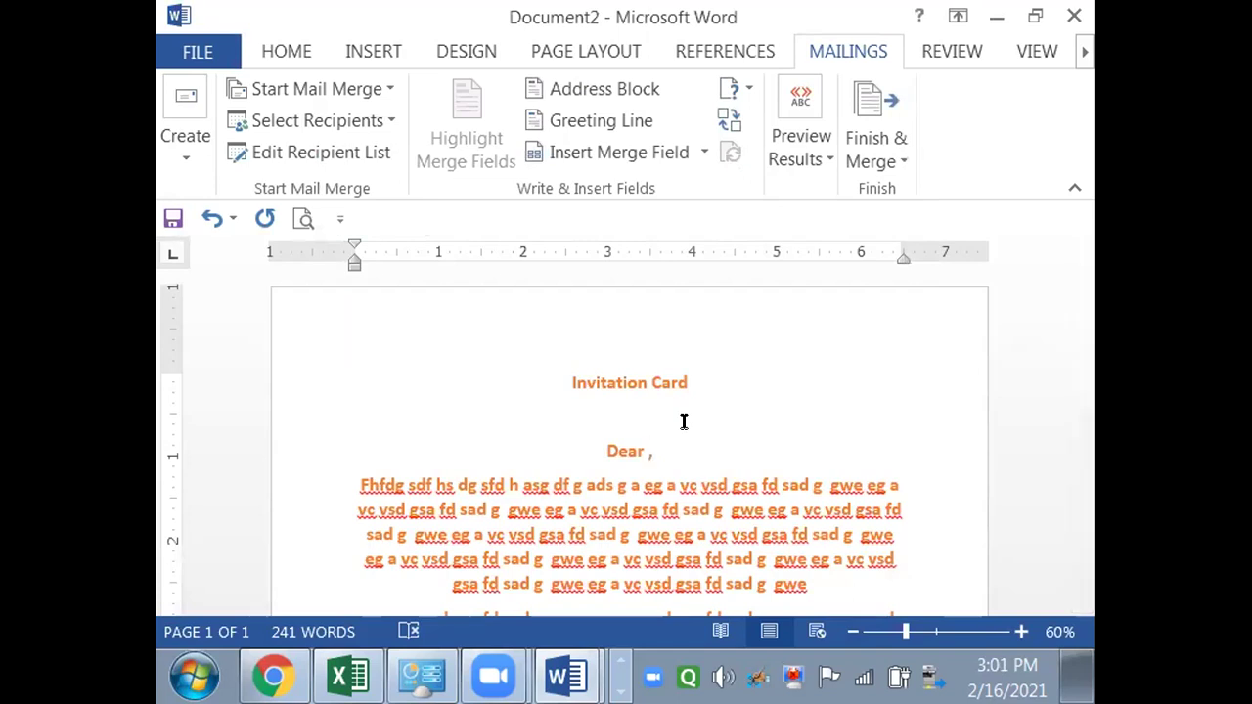
# - Insert the Name merge field after 'Dear', then a comma and the Dept field
pyautogui.click(703, 153)
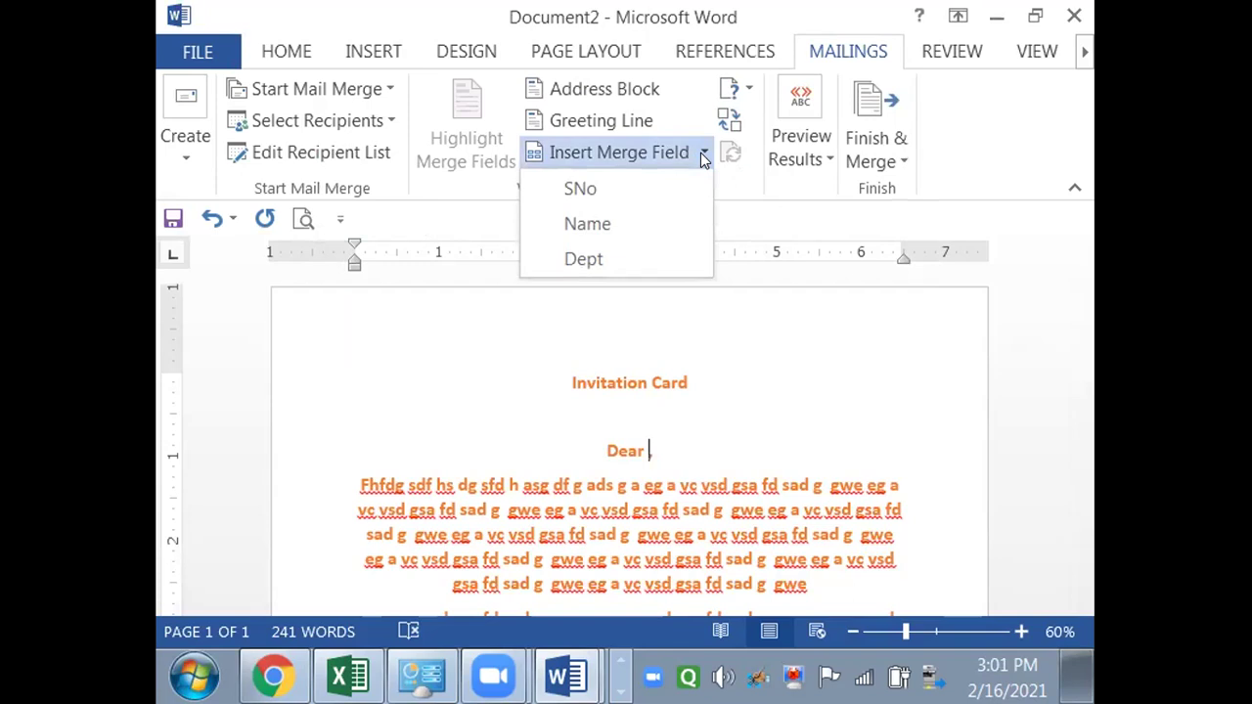
pyautogui.click(631, 233)
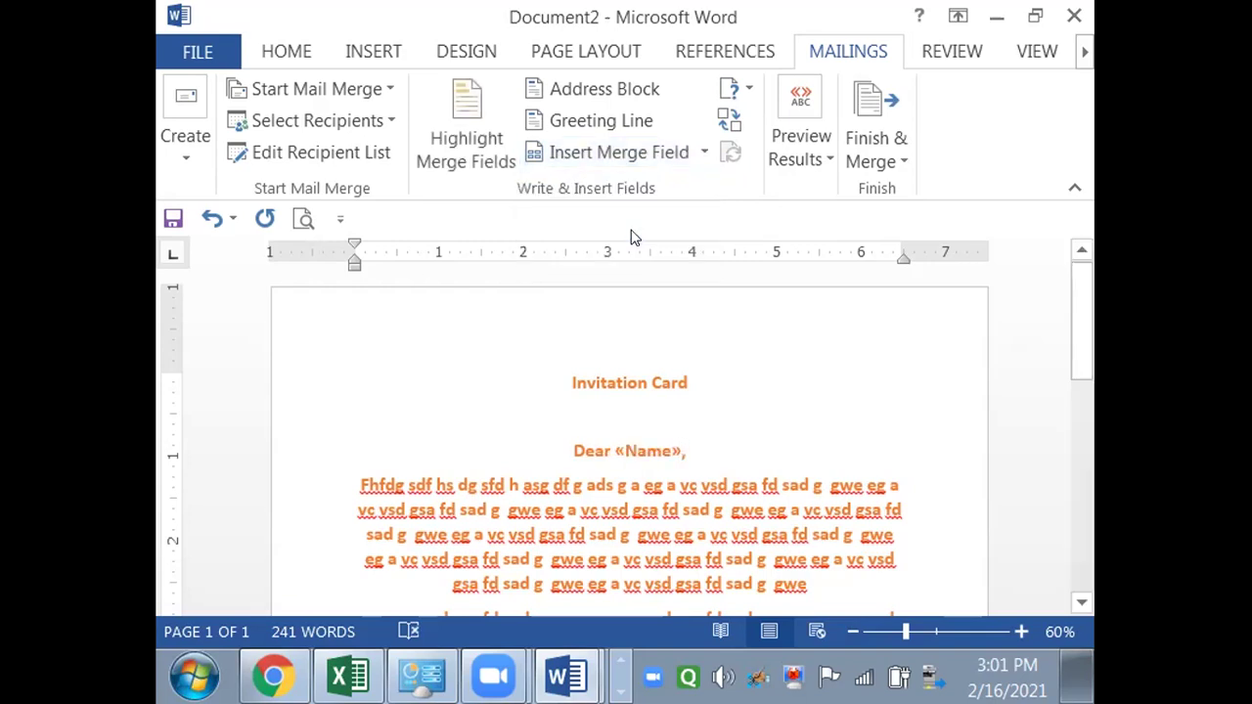
pyautogui.write(',')
pyautogui.click(705, 152)
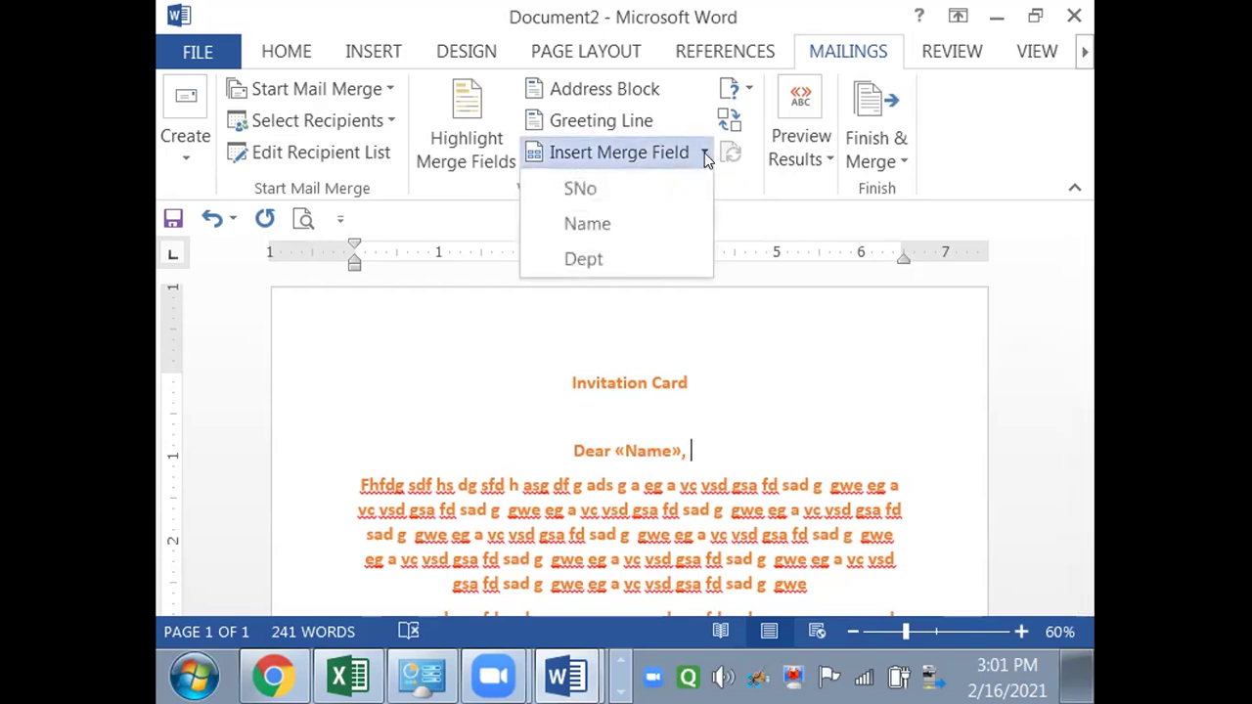
pyautogui.click(673, 253)
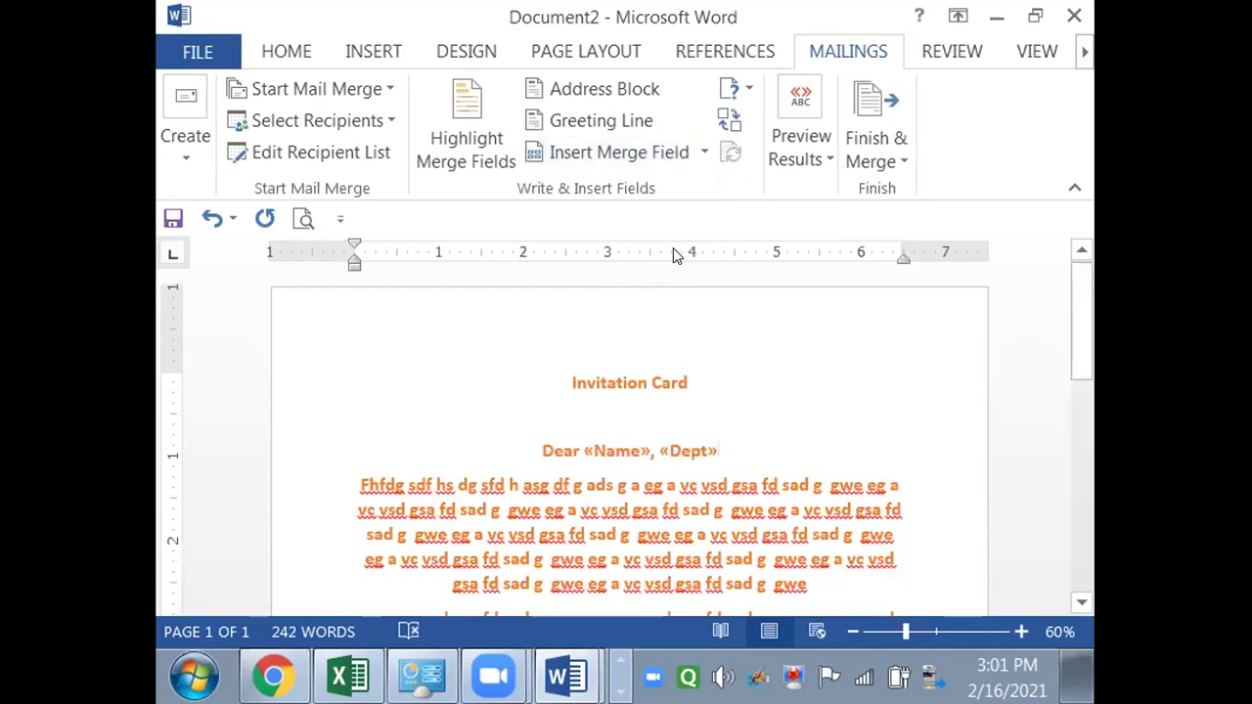
# - Preview the card with live recipient data, stepping through records 1 to 6
pyautogui.click(804, 101)
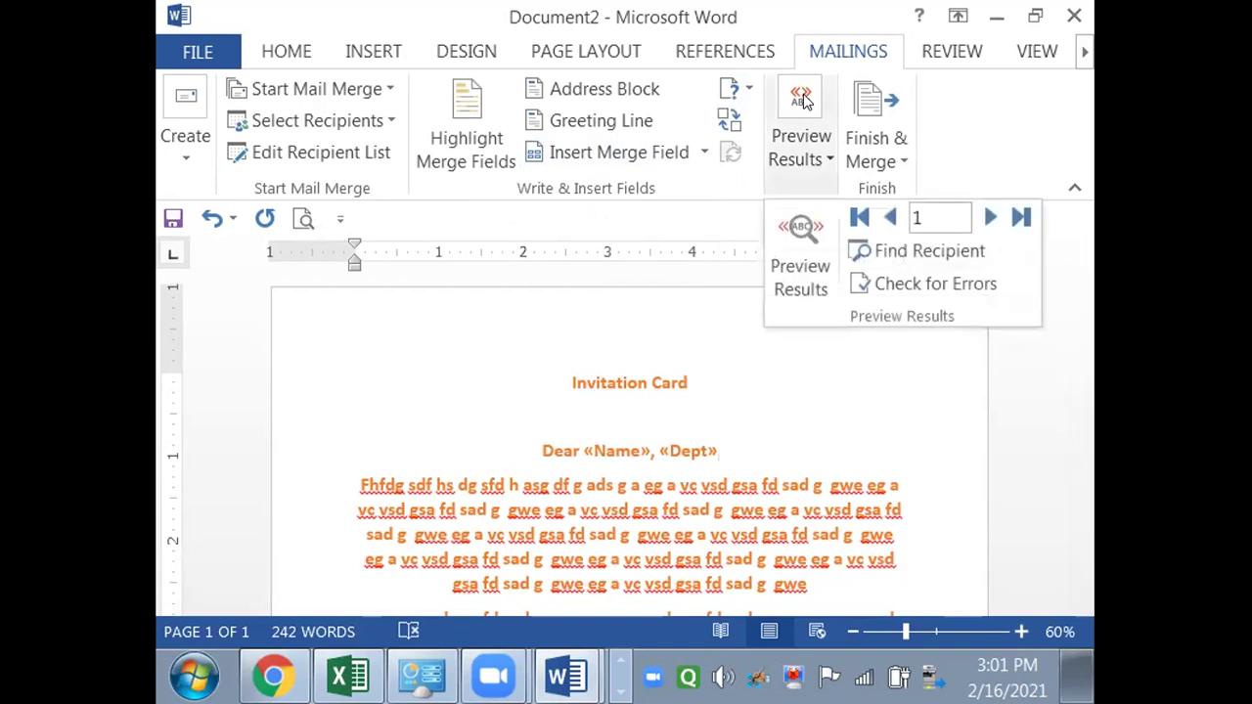
pyautogui.click(818, 268)
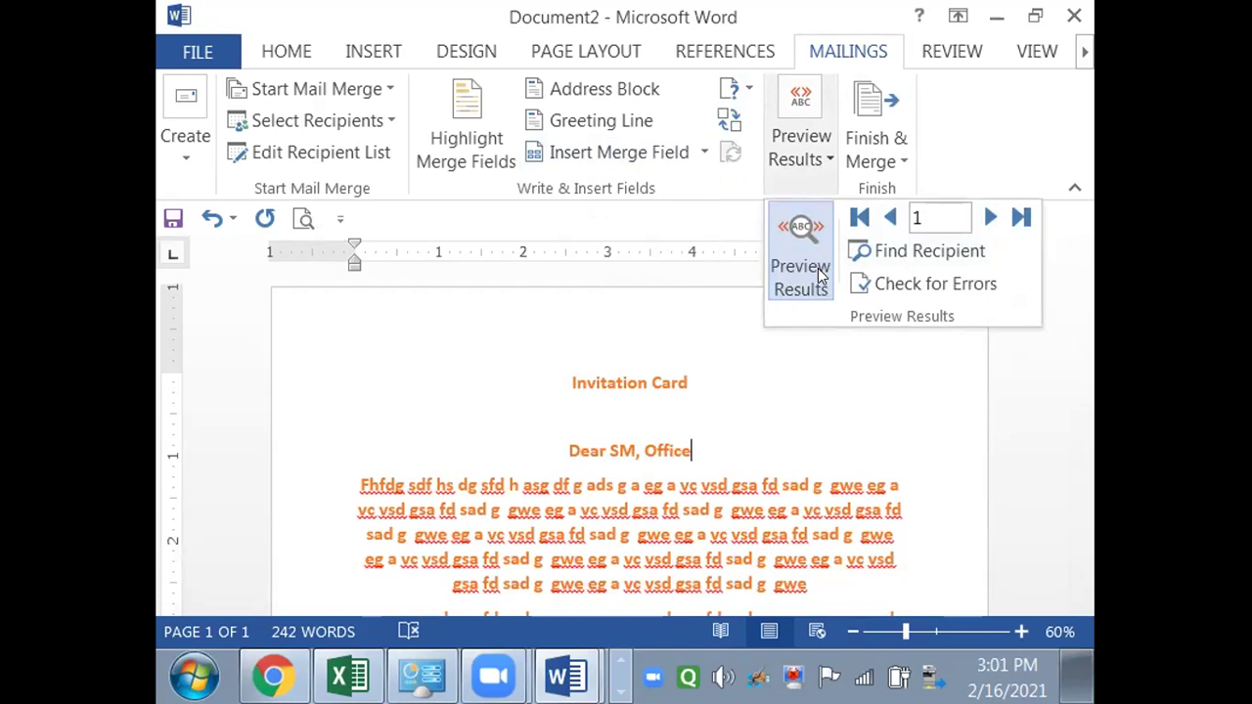
pyautogui.click(991, 218)
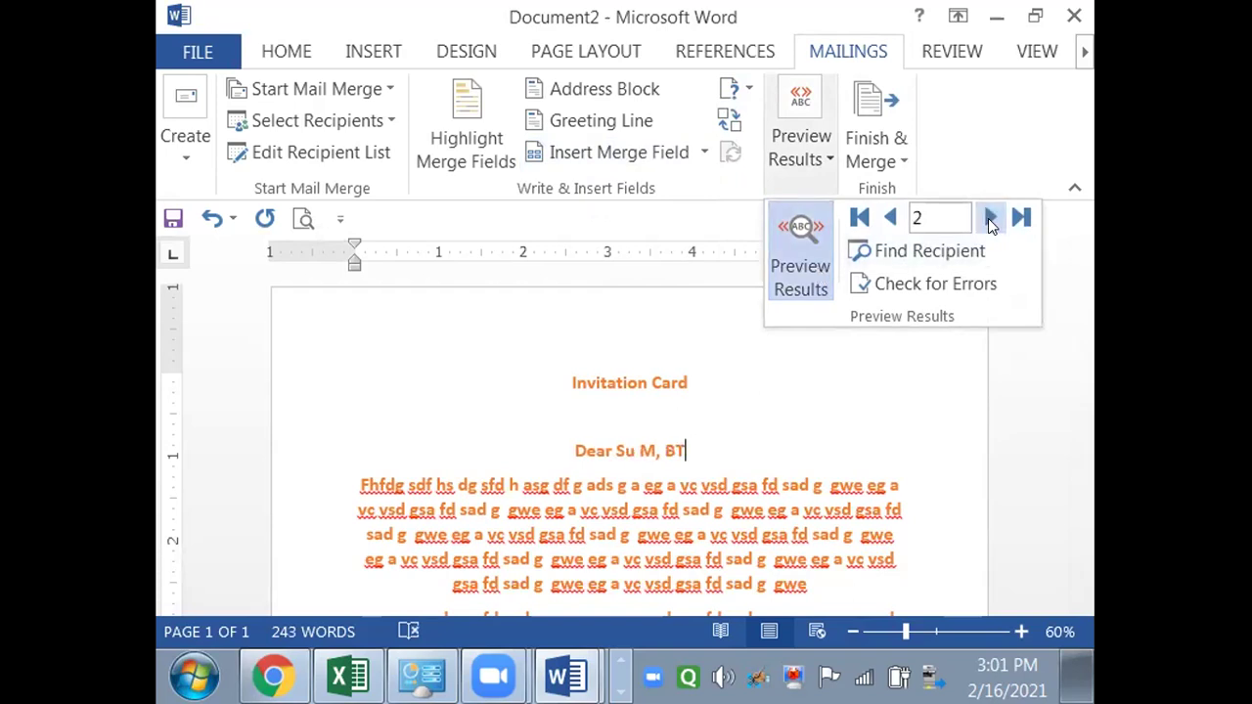
pyautogui.click(991, 218)
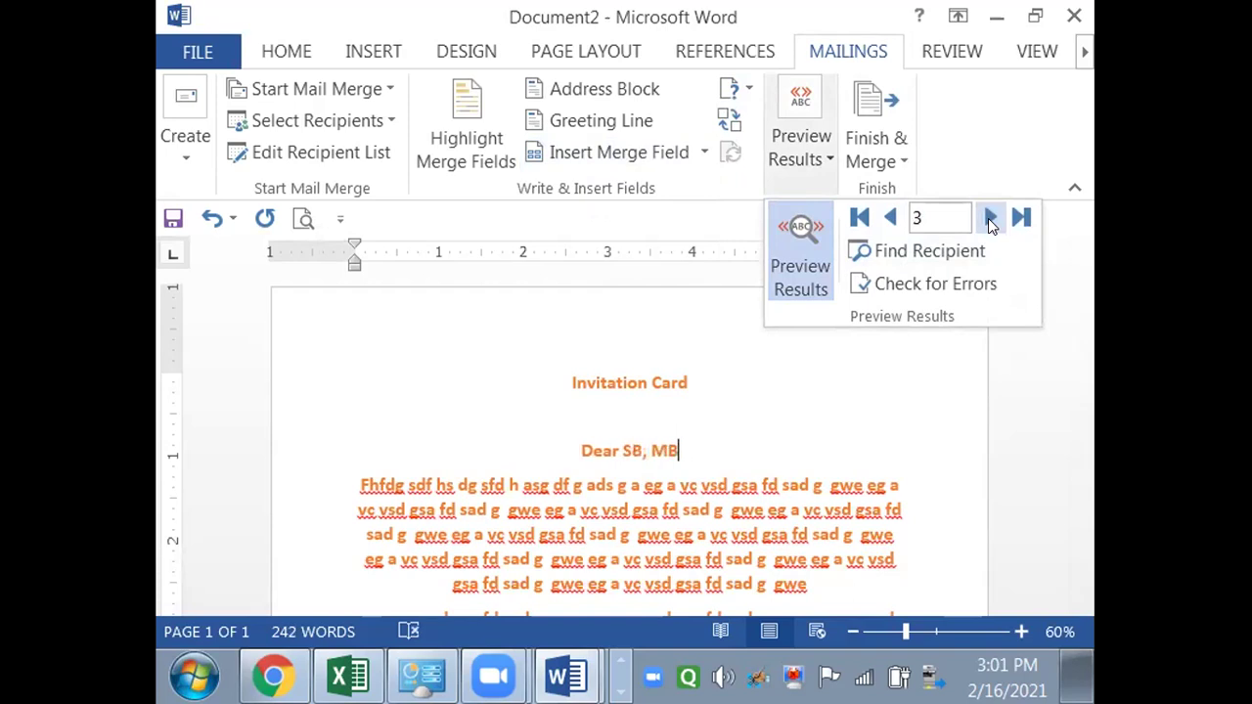
pyautogui.click(991, 218)
pyautogui.click(991, 219)
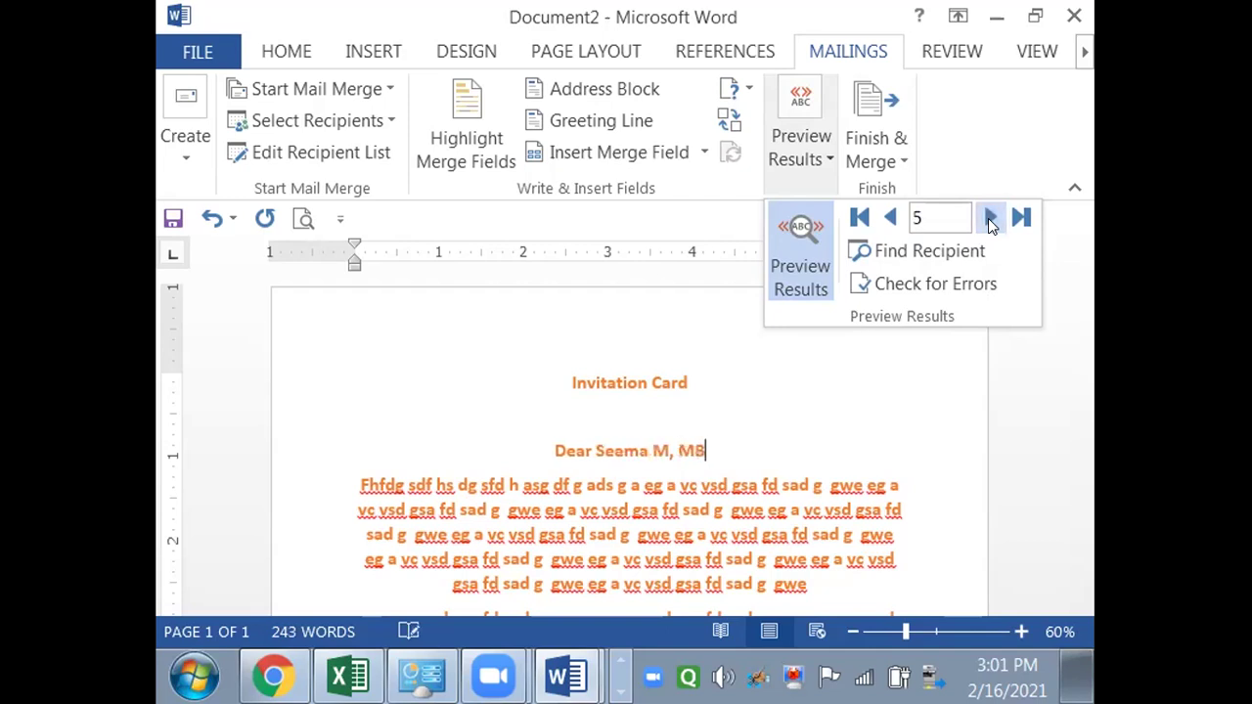
pyautogui.click(991, 218)
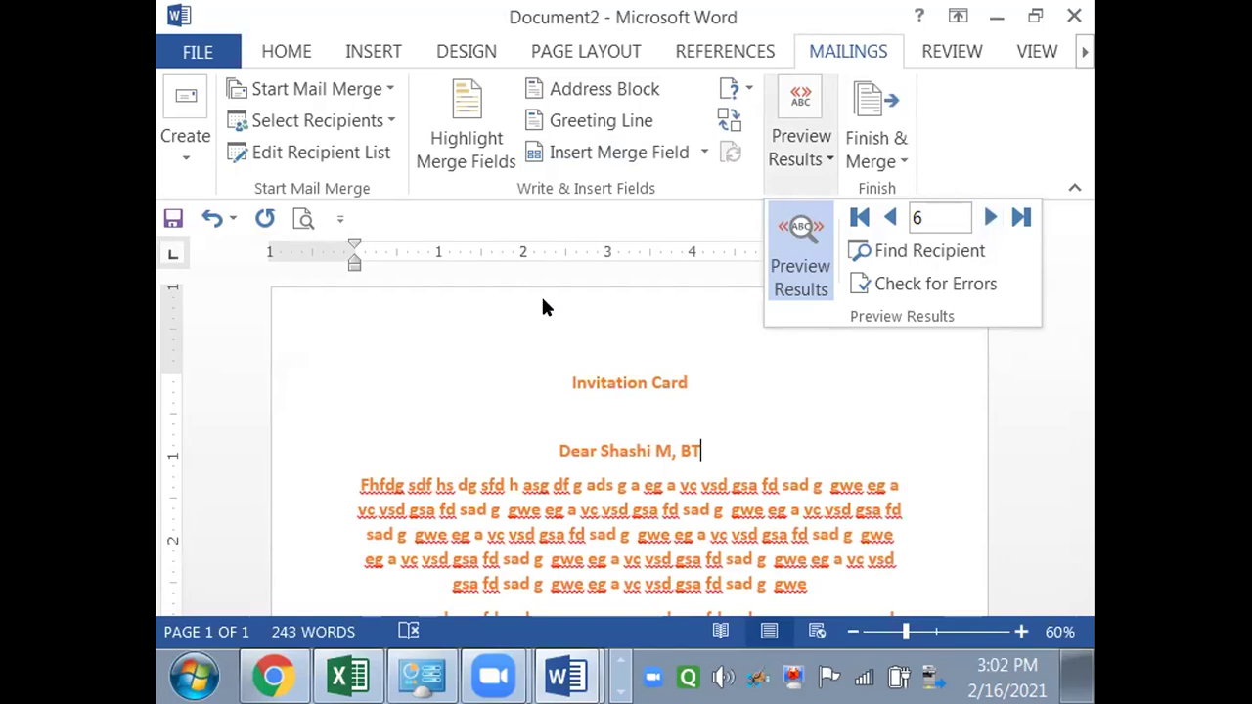
pyautogui.click(703, 152)
pyautogui.click(702, 152)
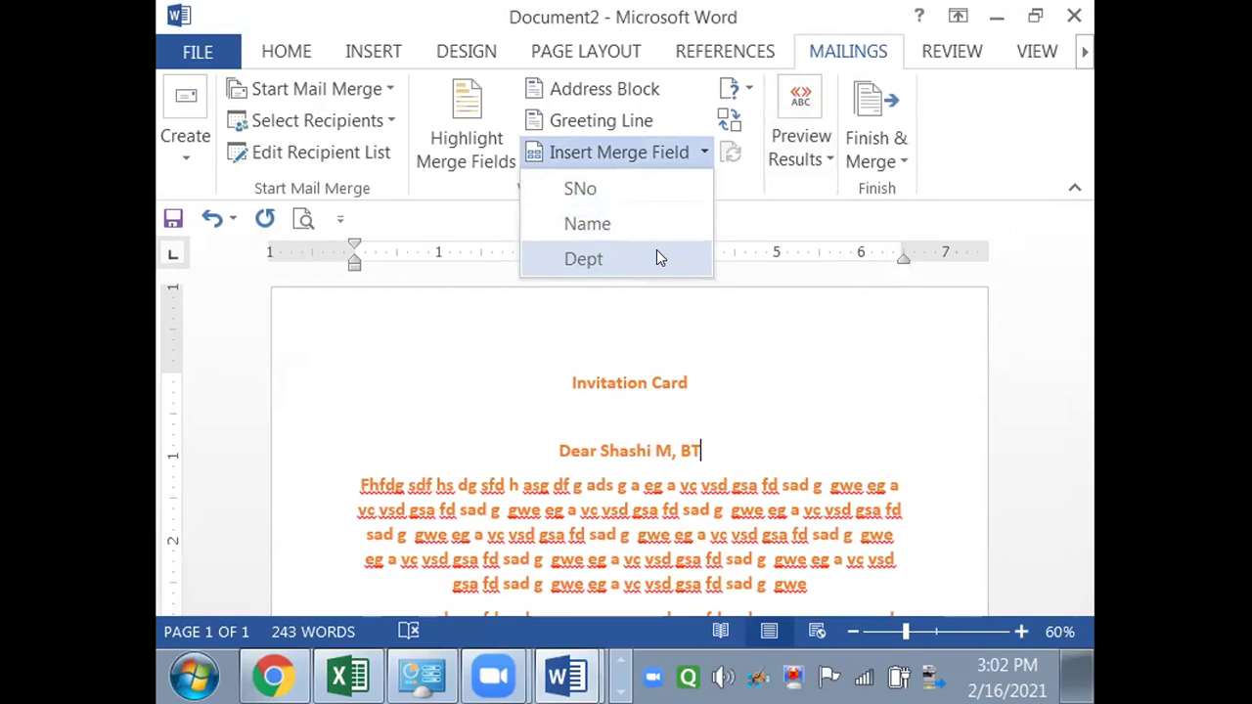
# - Add 'No.' and the SNo merge field after the 'Invitation Card' title
pyautogui.click(607, 451)
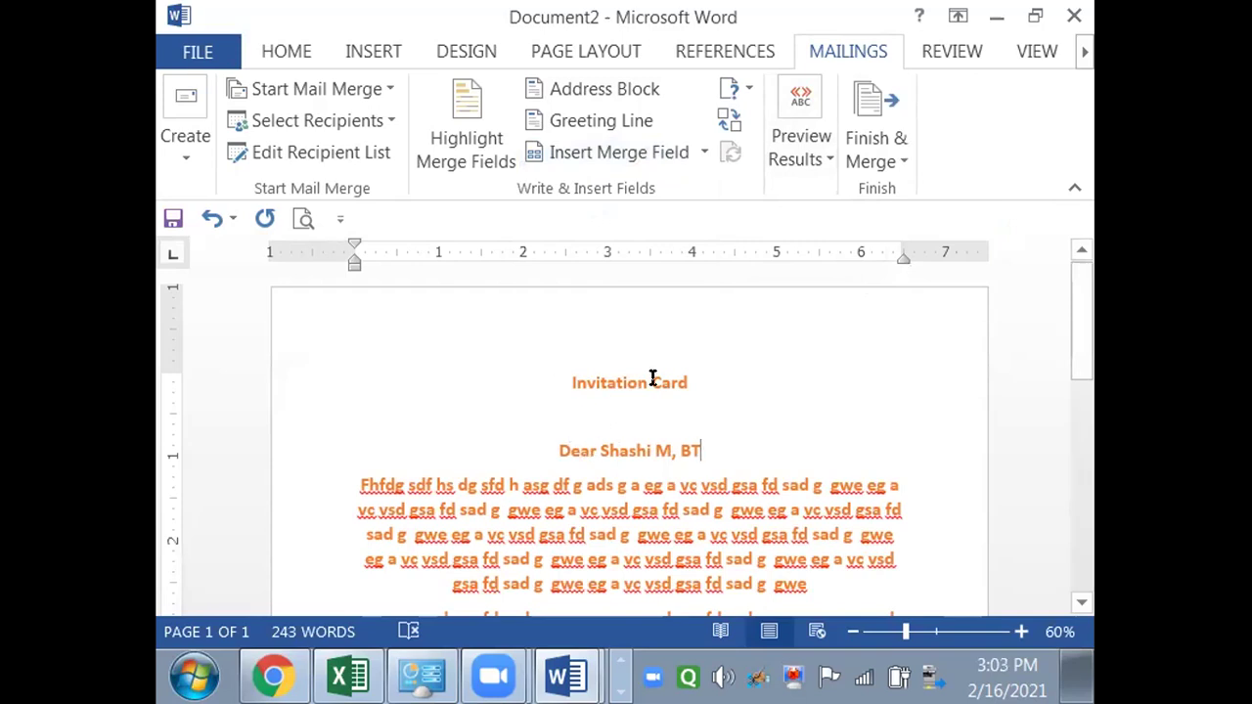
pyautogui.click(707, 388)
pyautogui.write('No.')
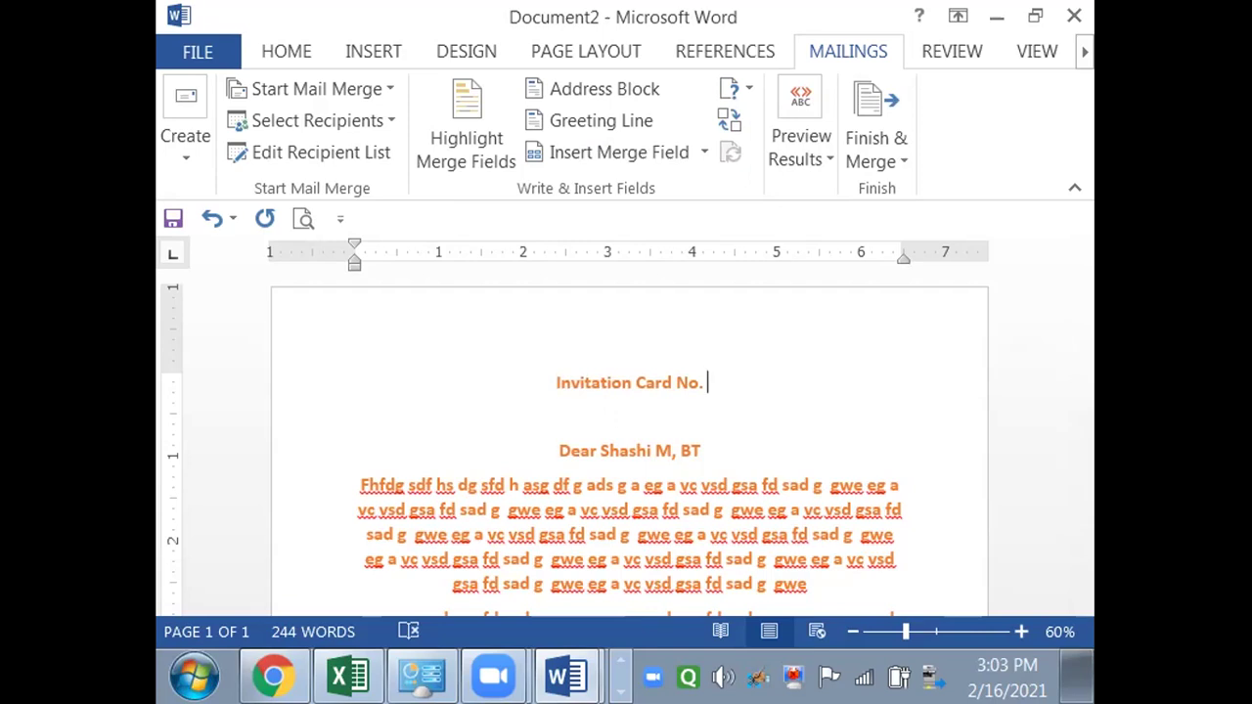
pyautogui.click(700, 153)
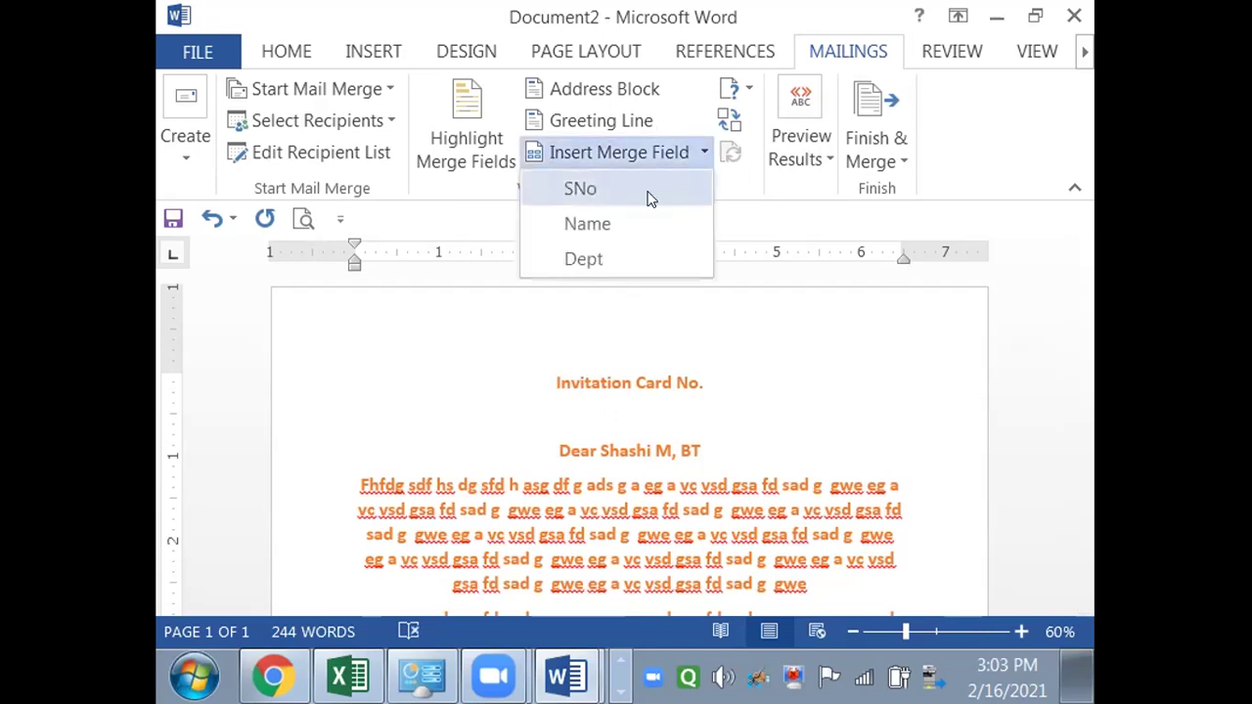
pyautogui.click(648, 194)
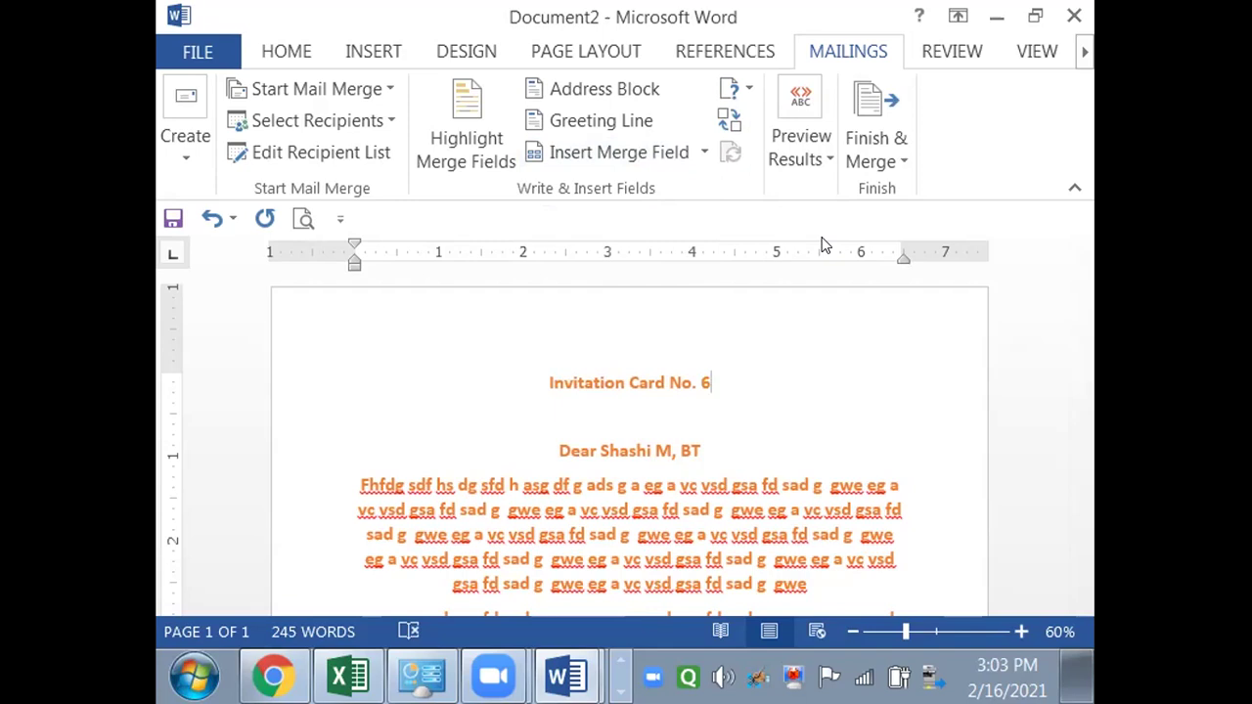
pyautogui.click(879, 113)
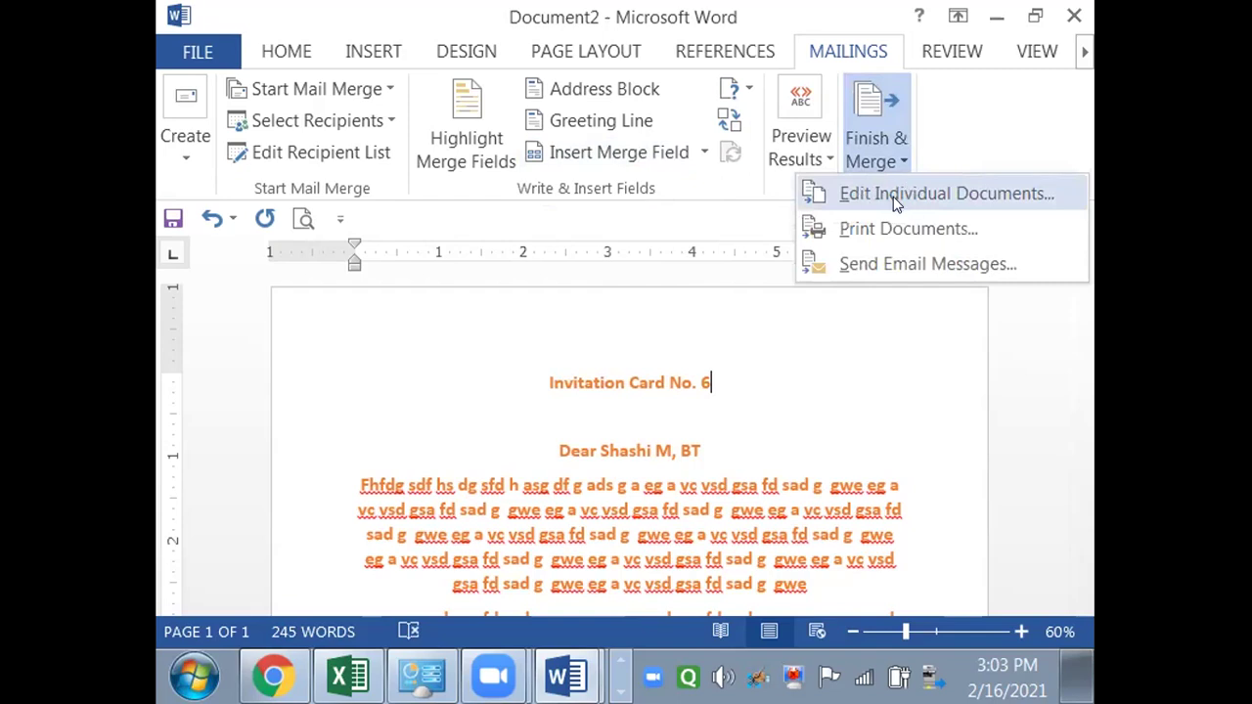
# - Merge all records into individual documents in a new Letters1 file, dismissing the spelling warning
pyautogui.click(891, 194)
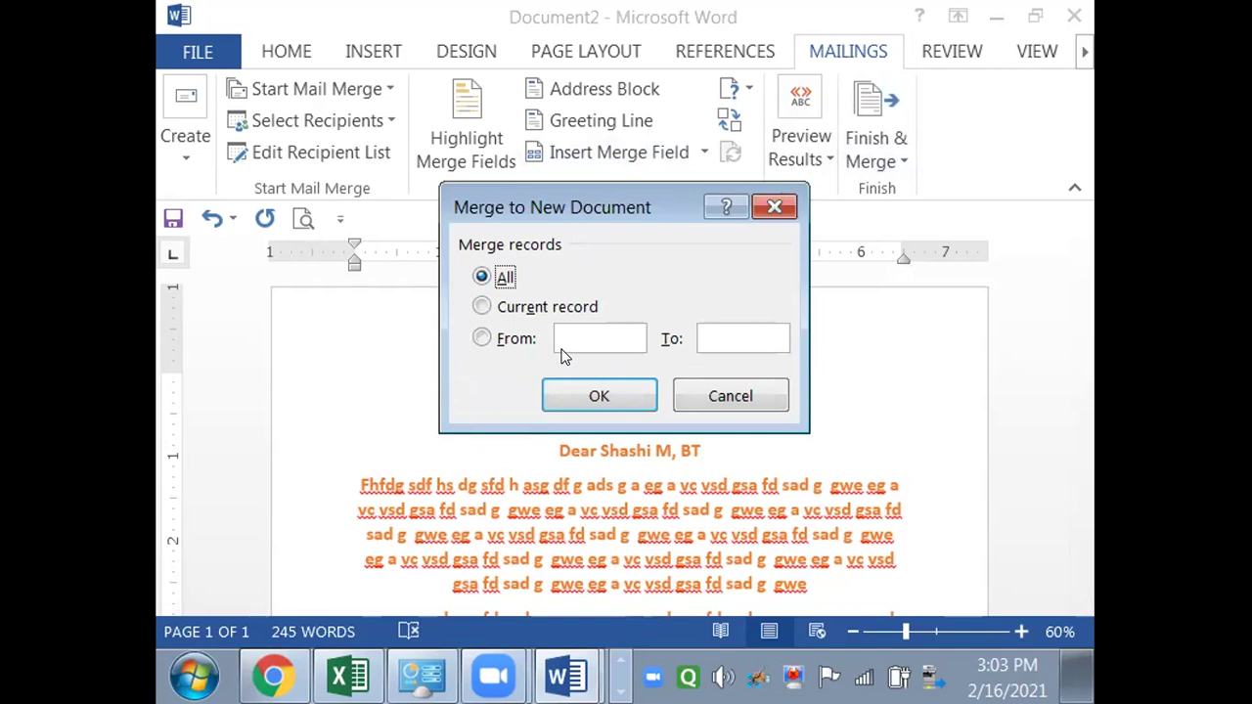
pyautogui.click(570, 394)
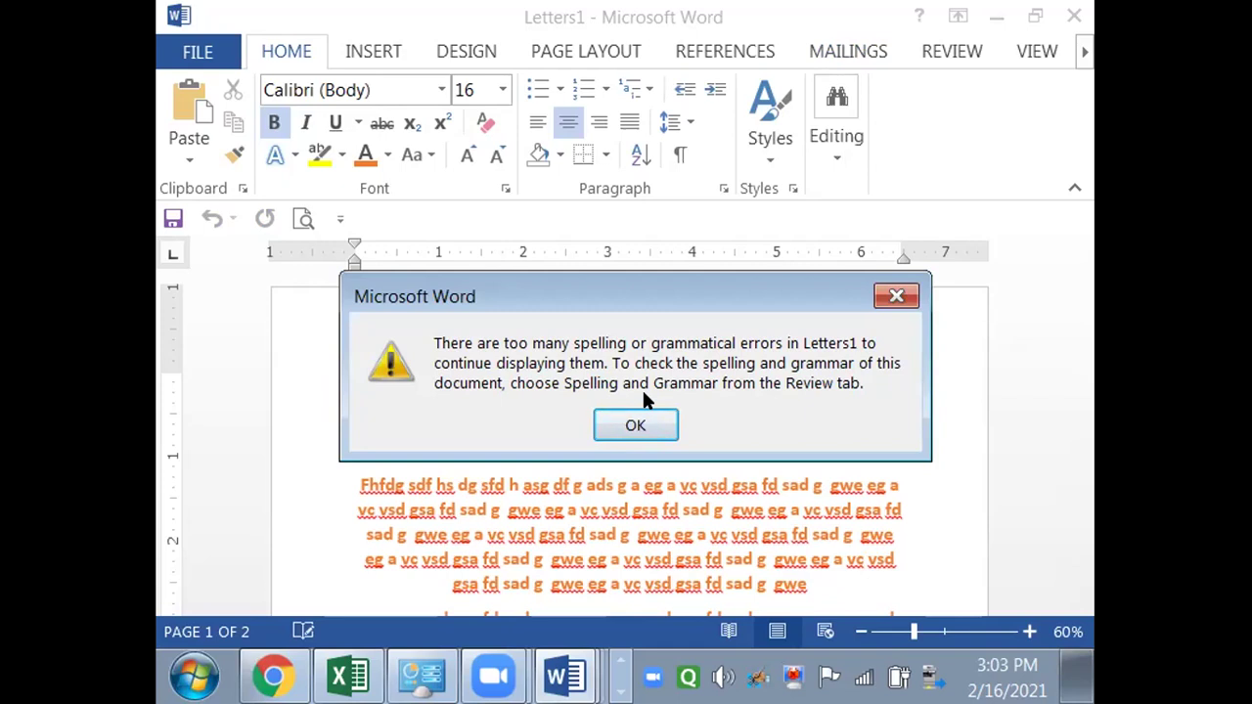
pyautogui.click(634, 432)
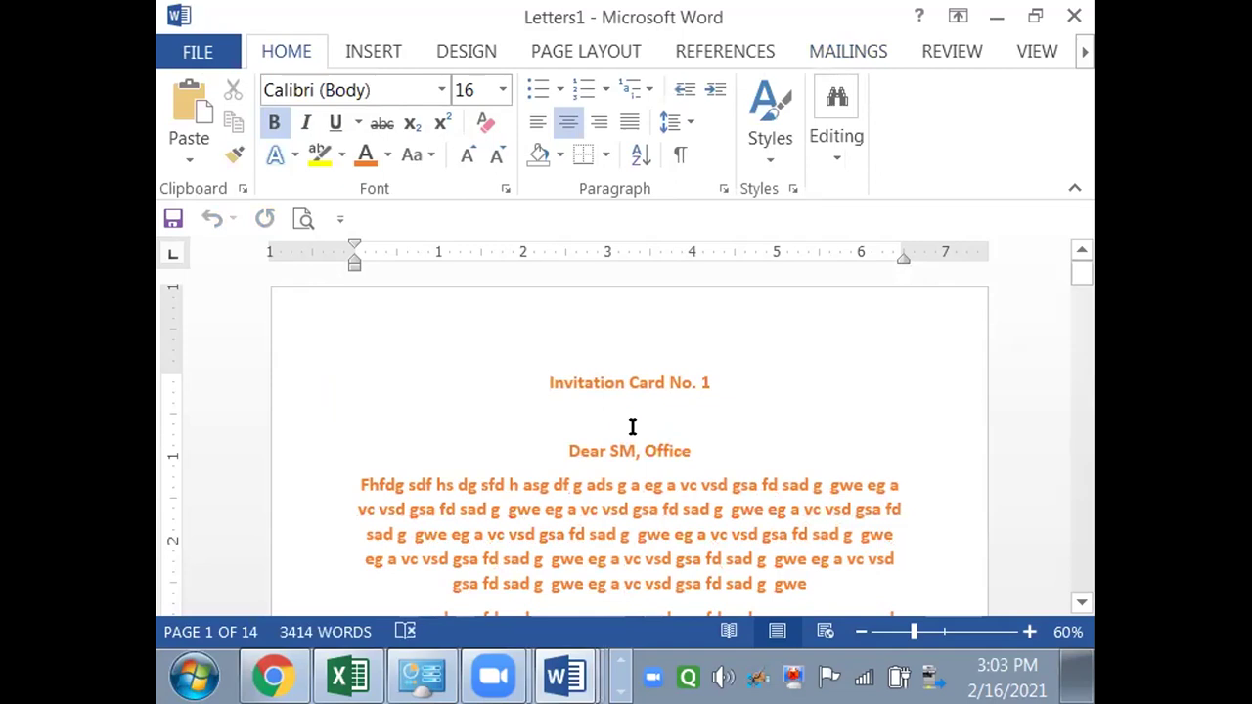
pyautogui.hotkey('alt', 'Tab')
pyautogui.hotkey('alt', 'Tab')
pyautogui.hotkey('alt', 'Tab')
pyautogui.hotkey('alt', 'Tab')
pyautogui.hotkey('alt', 'Tab')
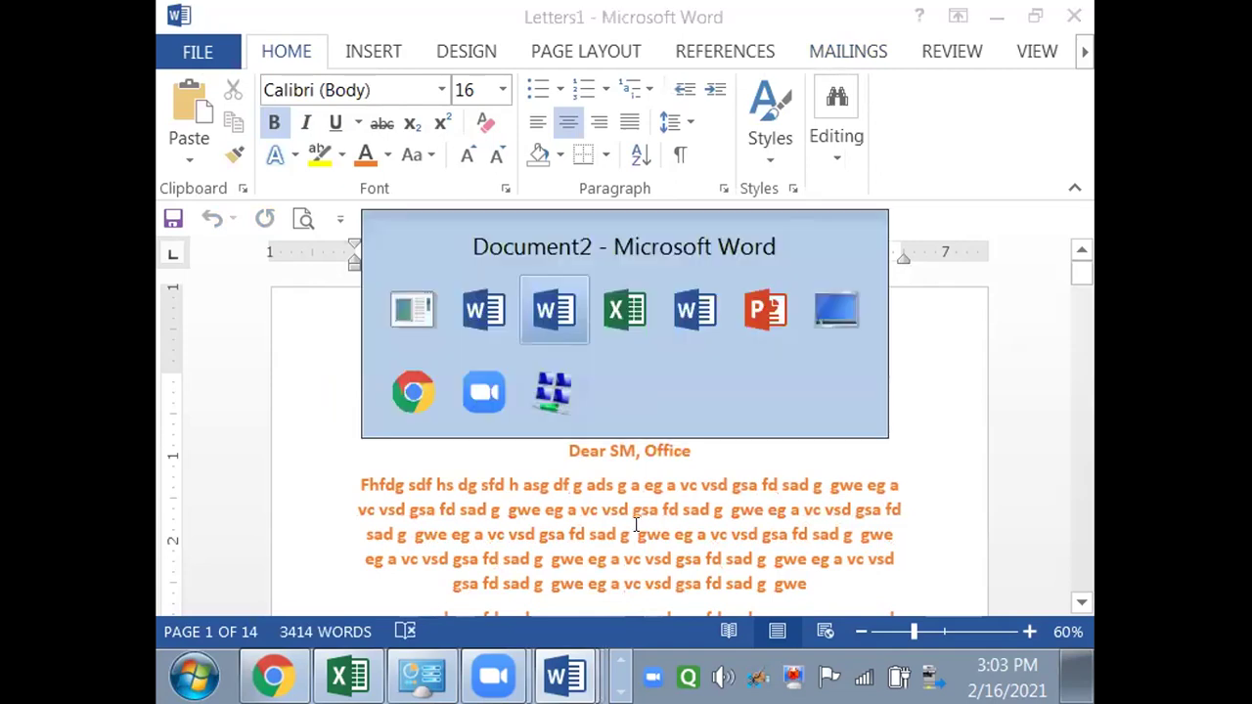
pyautogui.hotkey('alt', 'Tab')
pyautogui.hotkey('alt', 'Tab')
pyautogui.hotkey('alt', 'Tab')
pyautogui.hotkey('alt', 'Tab')
pyautogui.hotkey('alt', 'Tab')
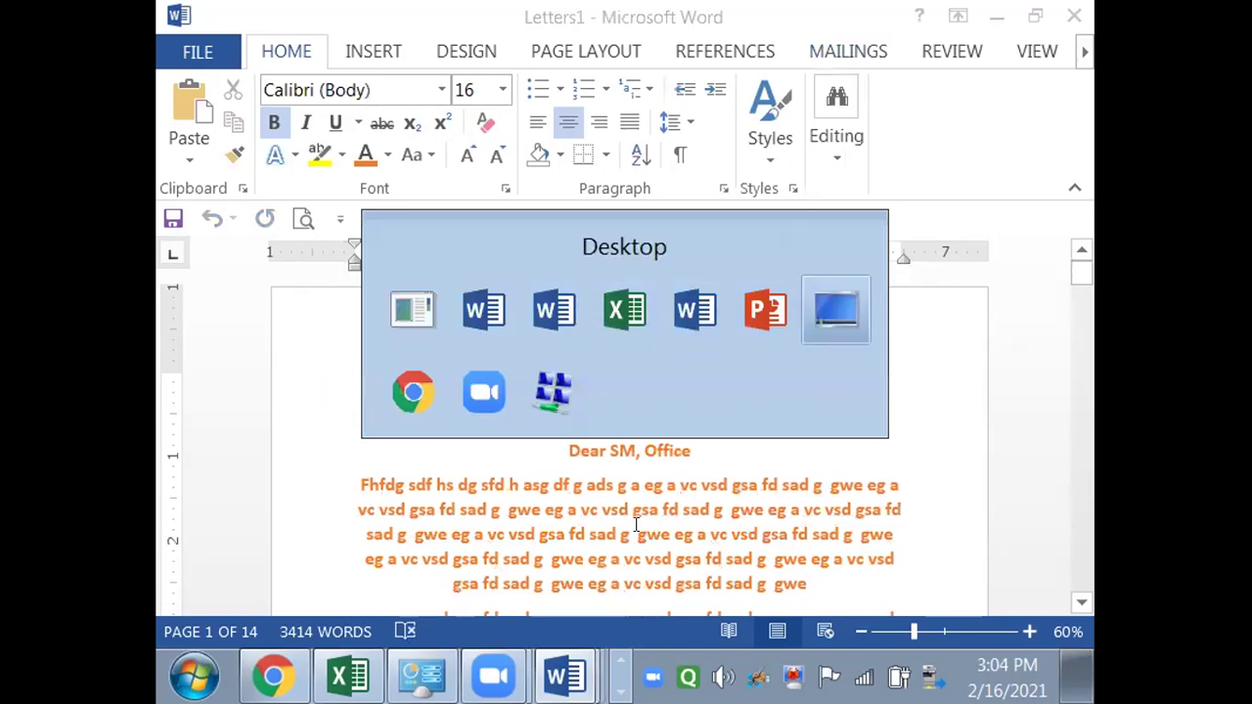
pyautogui.hotkey('alt', 'Tab')
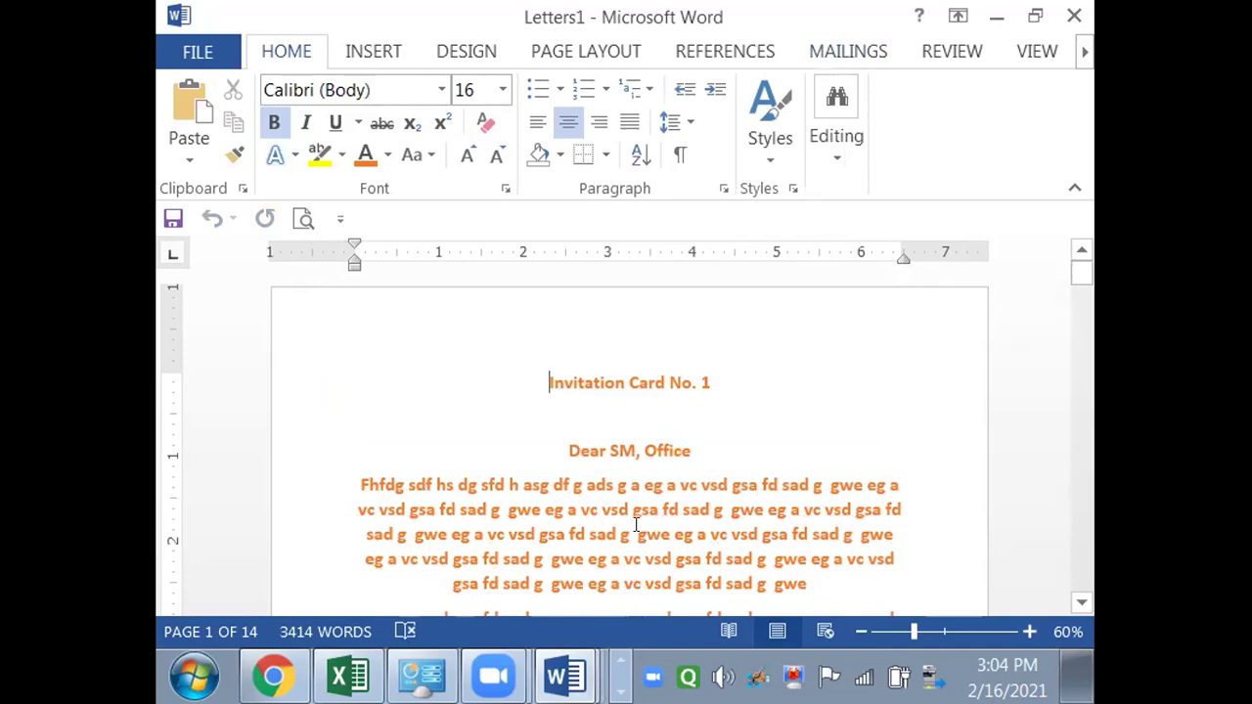
pyautogui.press('Down')
pyautogui.press('Down')
pyautogui.press('Down')
pyautogui.press('Down')
pyautogui.press('Down')
pyautogui.press('Down')
pyautogui.press('Down')
pyautogui.press('Down')
pyautogui.press('Down')
pyautogui.press('Down')
pyautogui.press('Down')
pyautogui.press('Down')
pyautogui.press('Down')
pyautogui.press('Down')
pyautogui.press('Down')
pyautogui.press('Down')
pyautogui.press('Down')
pyautogui.press('Down')
pyautogui.press('Down')
pyautogui.press('Down')
pyautogui.press('Down')
pyautogui.press('Down')
pyautogui.press('Down')
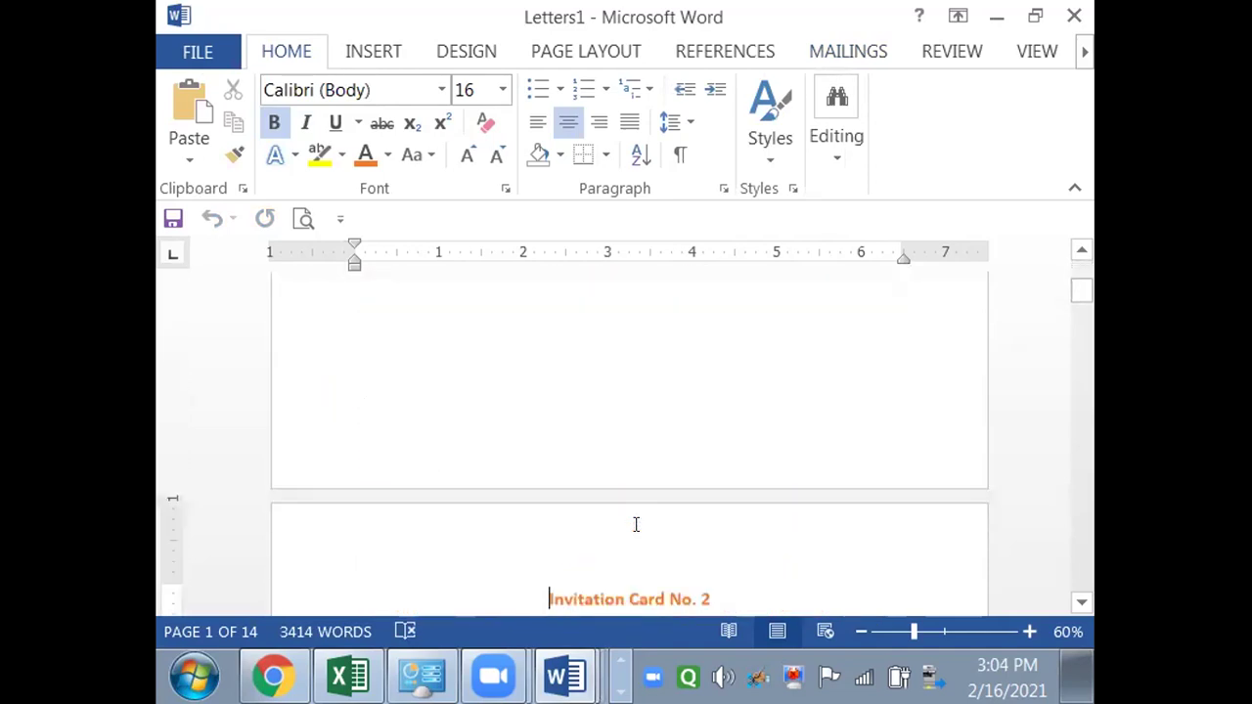
pyautogui.press('Down')
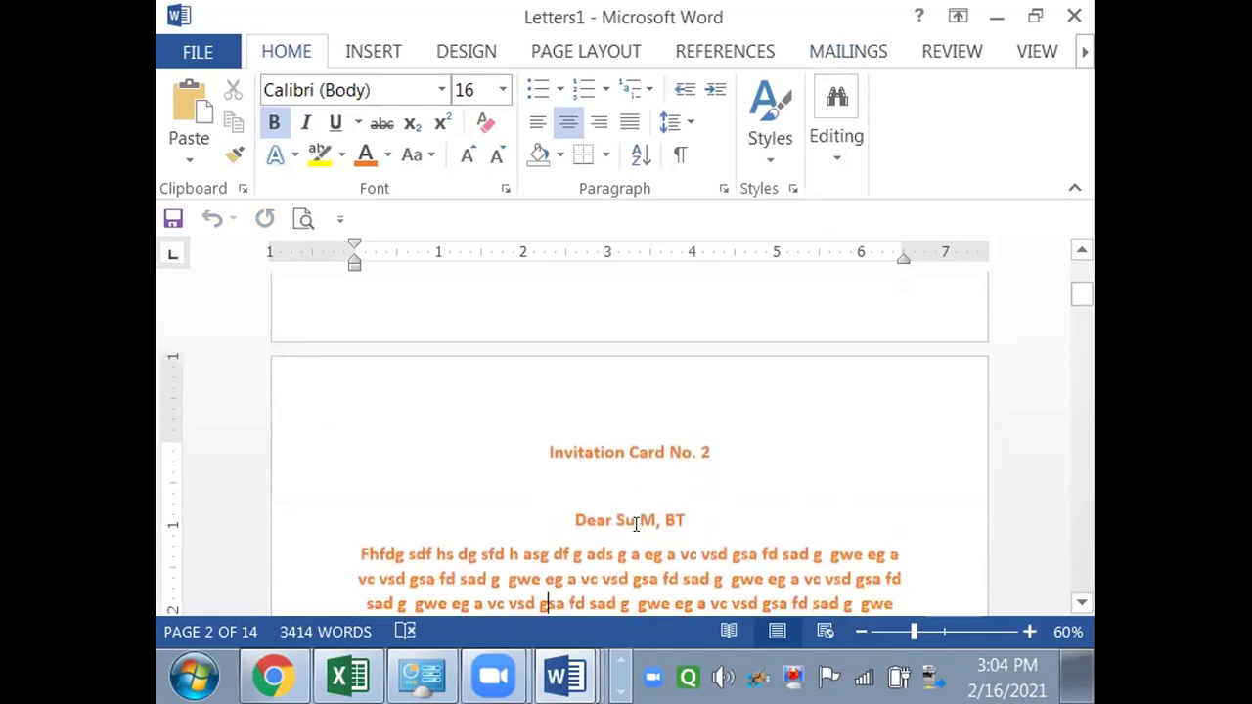
pyautogui.press('Down')
pyautogui.press('Down')
pyautogui.press('Down')
pyautogui.press('Down')
pyautogui.press('Down')
pyautogui.press('Down')
pyautogui.press('Down')
pyautogui.press('Down')
pyautogui.press('Down')
pyautogui.press('Down')
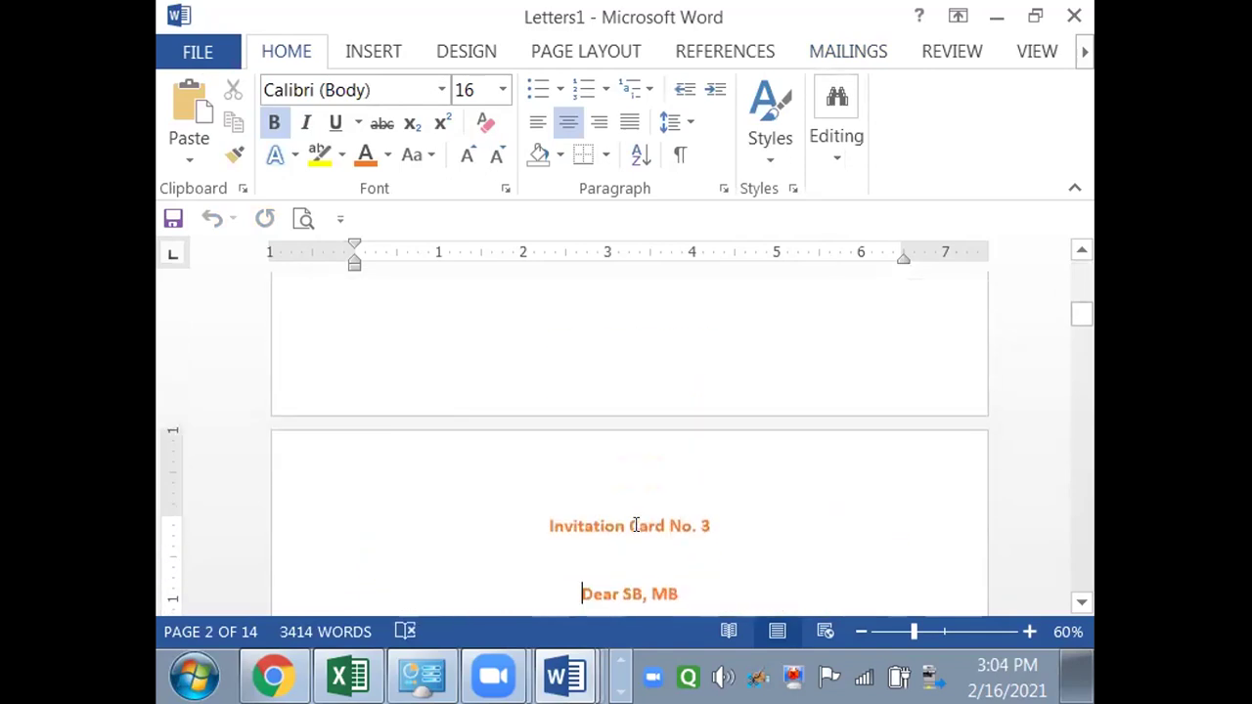
pyautogui.press('Down')
pyautogui.press('Down')
pyautogui.press('Down')
pyautogui.press('Down')
pyautogui.press('Down')
pyautogui.press('Down')
pyautogui.press('Down')
pyautogui.press('Down')
pyautogui.press('Down')
pyautogui.press('Down')
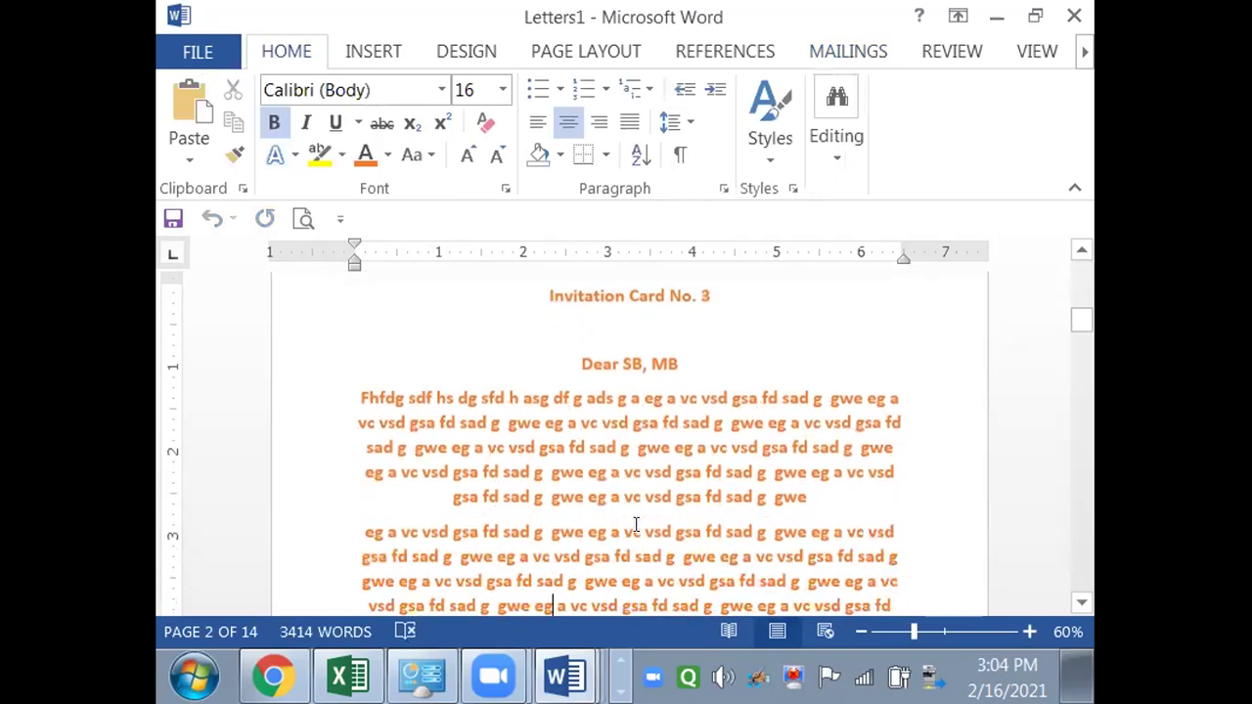
pyautogui.press('Down')
pyautogui.press('Down')
pyautogui.press('Down')
pyautogui.press('Down')
pyautogui.press('Down')
pyautogui.press('Down')
pyautogui.press('Down')
pyautogui.press('Down')
pyautogui.press('Down')
pyautogui.press('Down')
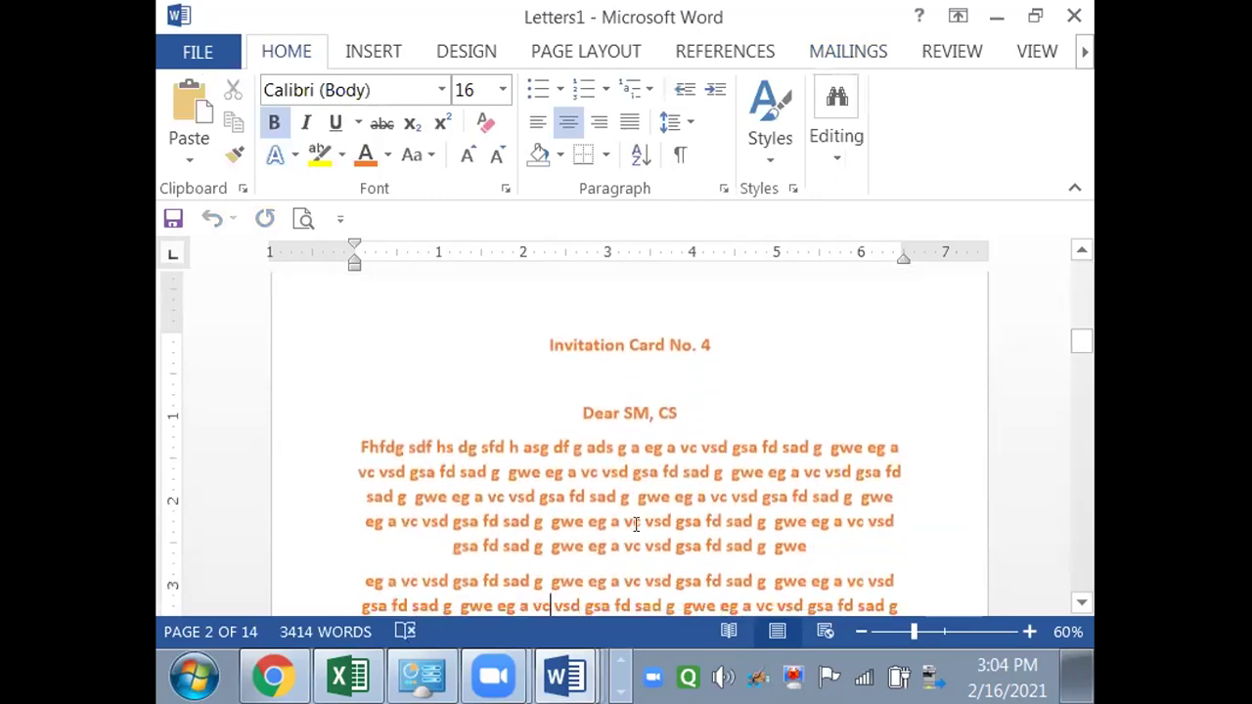
pyautogui.press('Down')
pyautogui.press('Down')
pyautogui.press('Down')
pyautogui.press('Down')
pyautogui.press('Down')
pyautogui.press('Down')
pyautogui.press('Down')
pyautogui.press('Down')
pyautogui.press('Down')
pyautogui.press('Down')
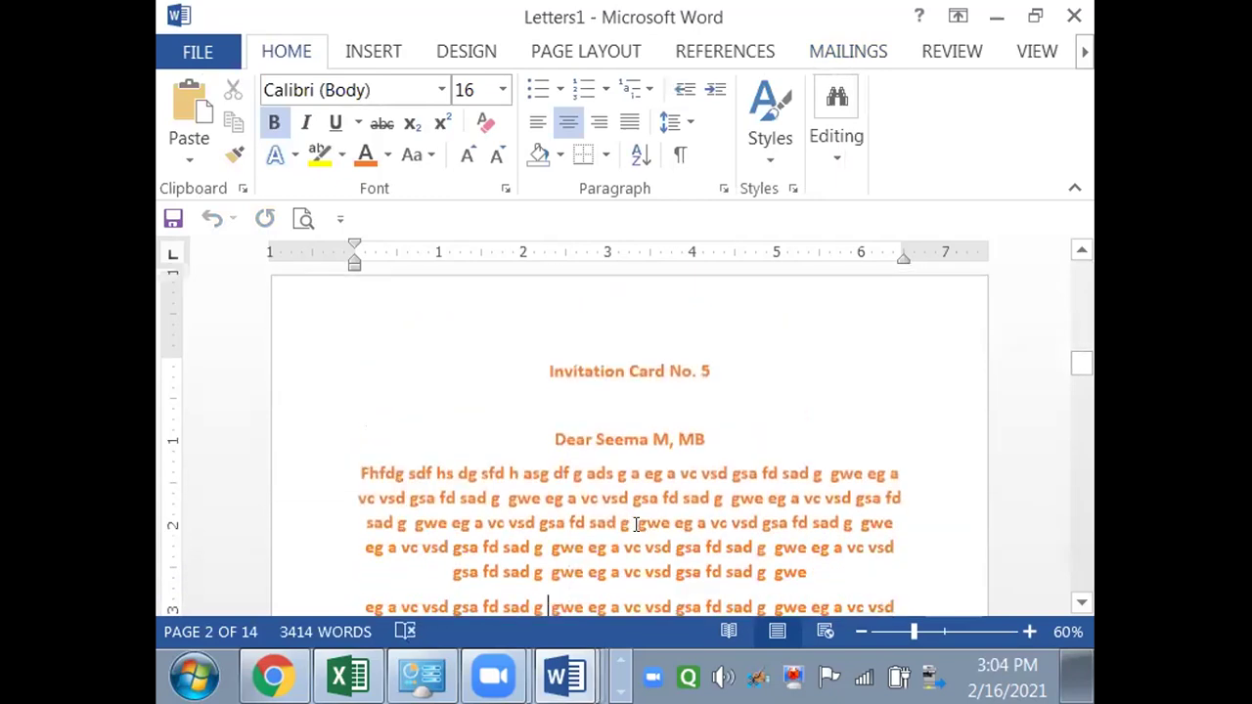
pyautogui.press('Down')
pyautogui.press('Down')
pyautogui.press('Down')
pyautogui.press('Down')
pyautogui.press('Down')
pyautogui.press('Down')
pyautogui.press('Down')
pyautogui.press('Down')
pyautogui.press('Down')
pyautogui.press('Down')
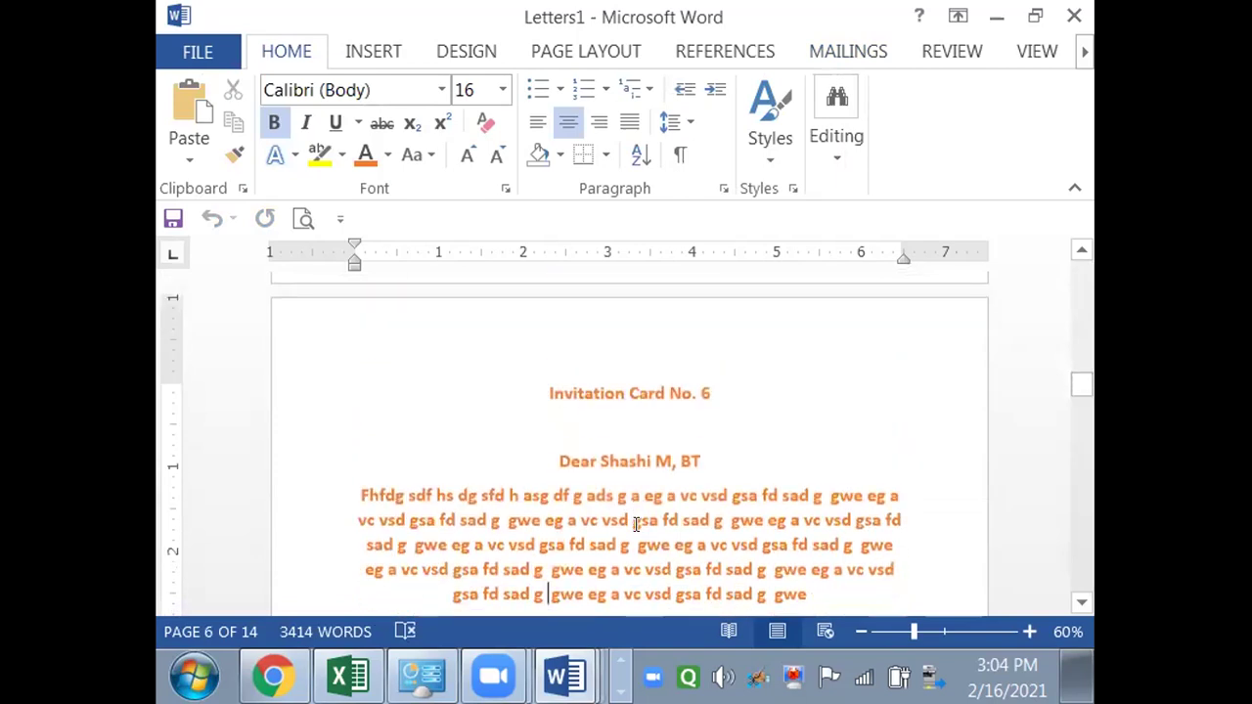
pyautogui.press('Down')
pyautogui.press('Down')
pyautogui.press('Down')
pyautogui.press('Down')
pyautogui.press('Down')
pyautogui.press('Down')
pyautogui.press('Down')
pyautogui.press('Down')
pyautogui.press('Down')
pyautogui.press('Down')
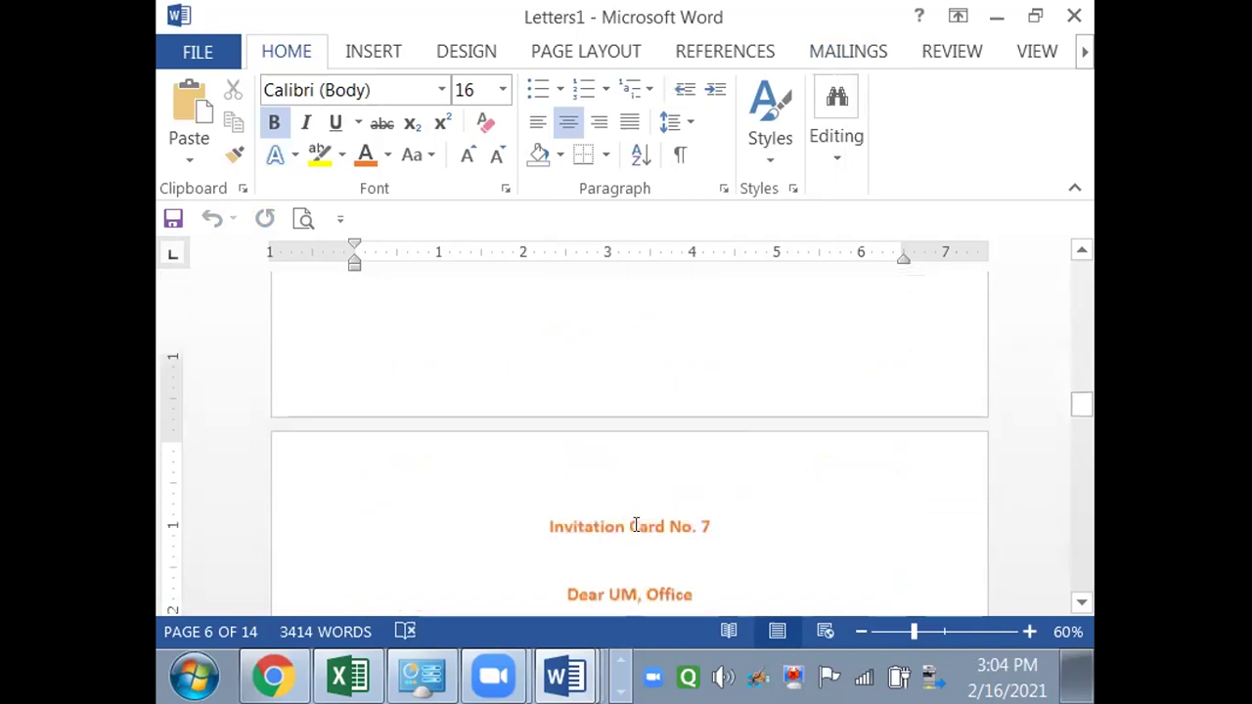
pyautogui.press('Down')
pyautogui.press('Down')
pyautogui.press('Down')
pyautogui.press('Down')
pyautogui.press('Down')
pyautogui.press('Down')
pyautogui.press('Down')
pyautogui.press('Down')
pyautogui.press('Down')
pyautogui.press('Down')
pyautogui.press('Down')
pyautogui.press('Down')
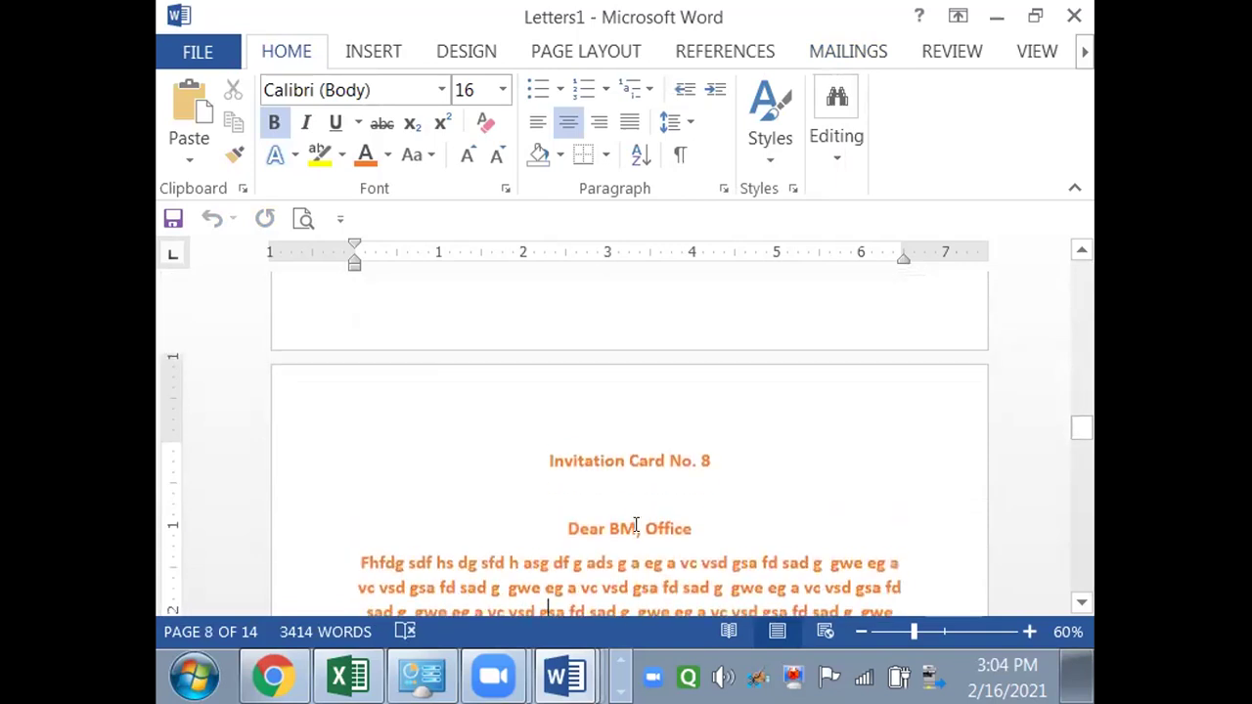
pyautogui.press('Down')
pyautogui.press('Down')
pyautogui.press('Down')
pyautogui.press('Down')
pyautogui.press('Down')
pyautogui.press('Down')
pyautogui.press('Down')
pyautogui.press('Down')
pyautogui.press('Down')
pyautogui.press('Down')
pyautogui.press('Down')
pyautogui.press('Down')
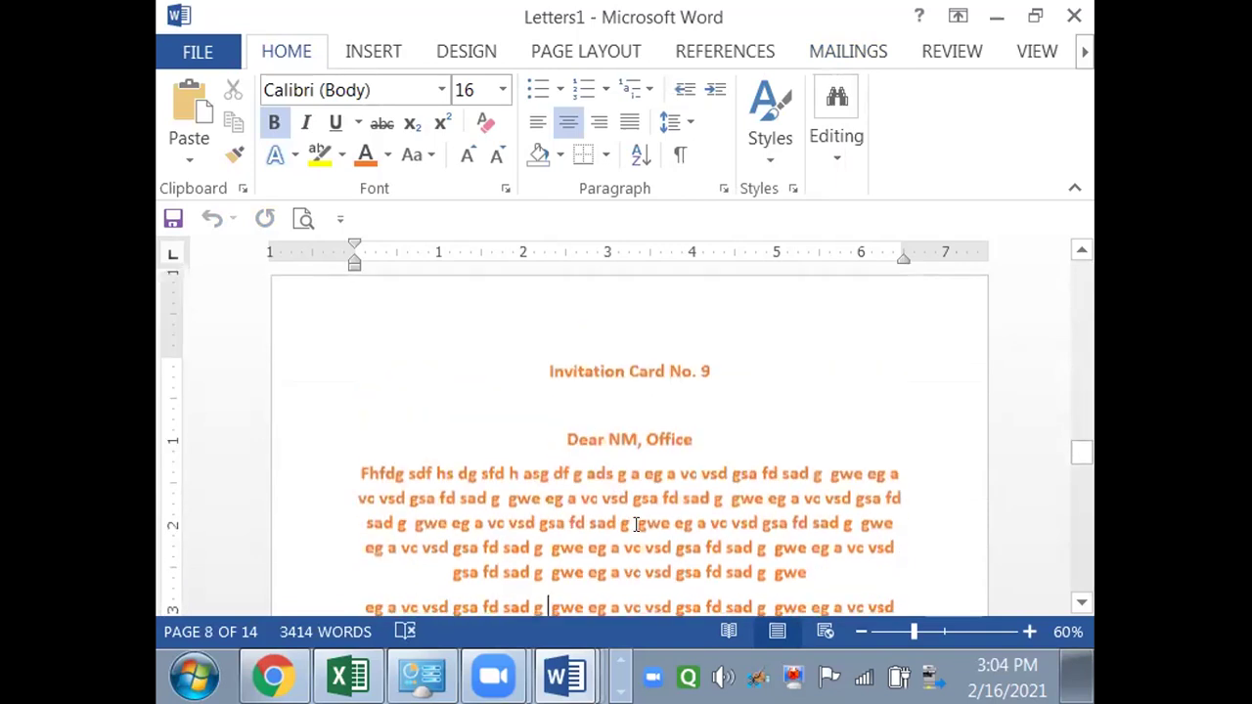
pyautogui.press('Down')
pyautogui.press('Down')
pyautogui.press('Down')
pyautogui.press('Down')
pyautogui.press('Down')
pyautogui.press('Down')
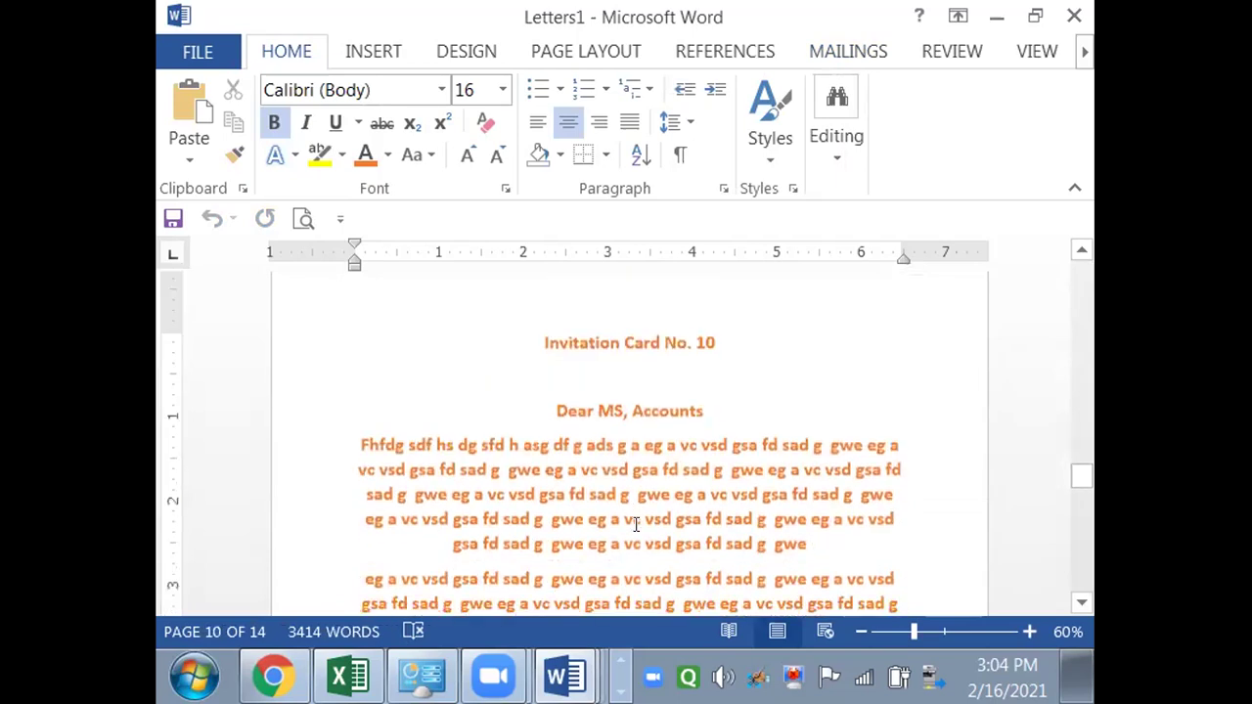
pyautogui.press('Down')
pyautogui.press('Down')
pyautogui.press('Down')
pyautogui.press('Down')
pyautogui.press('Down')
pyautogui.press('Down')
pyautogui.press('Down')
pyautogui.press('Down')
pyautogui.press('Down')
pyautogui.press('Down')
pyautogui.press('Down')
pyautogui.press('Down')
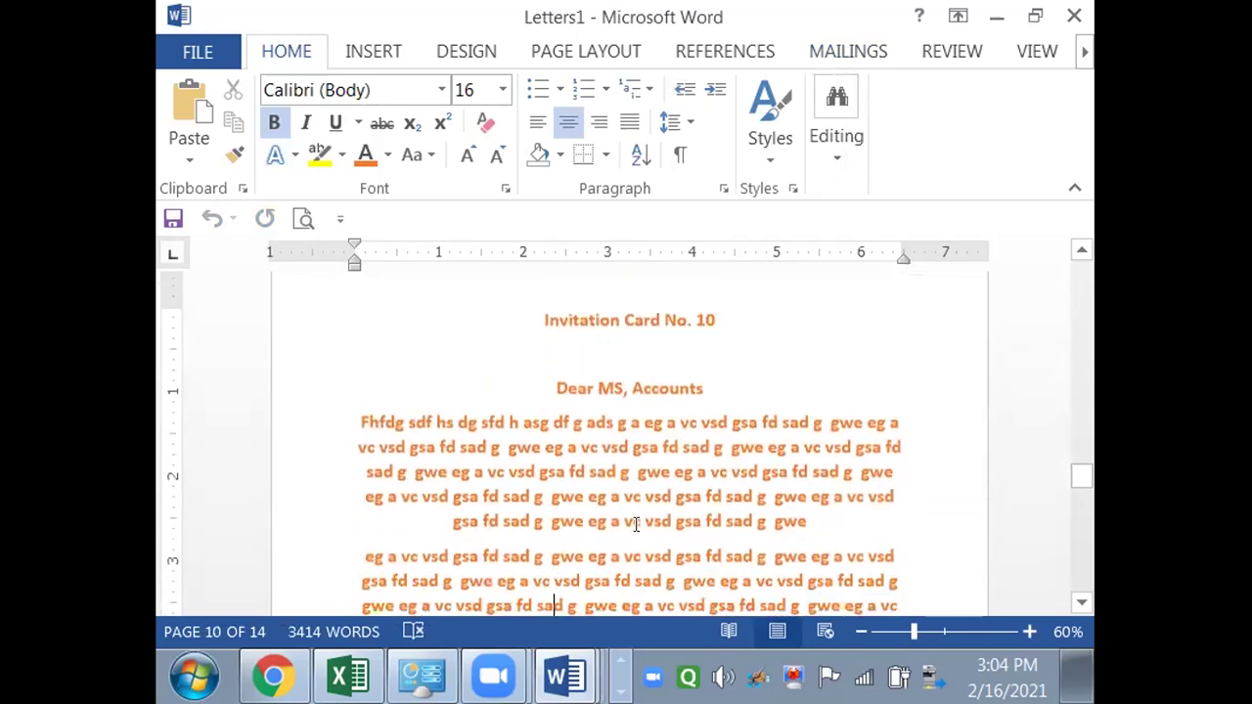
pyautogui.press('Down')
pyautogui.press('Down')
pyautogui.press('Down')
pyautogui.press('Down')
pyautogui.press('Down')
pyautogui.press('Down')
pyautogui.press('Down')
pyautogui.press('Down')
pyautogui.press('Down')
pyautogui.press('Down')
pyautogui.press('Down')
pyautogui.press('Down')
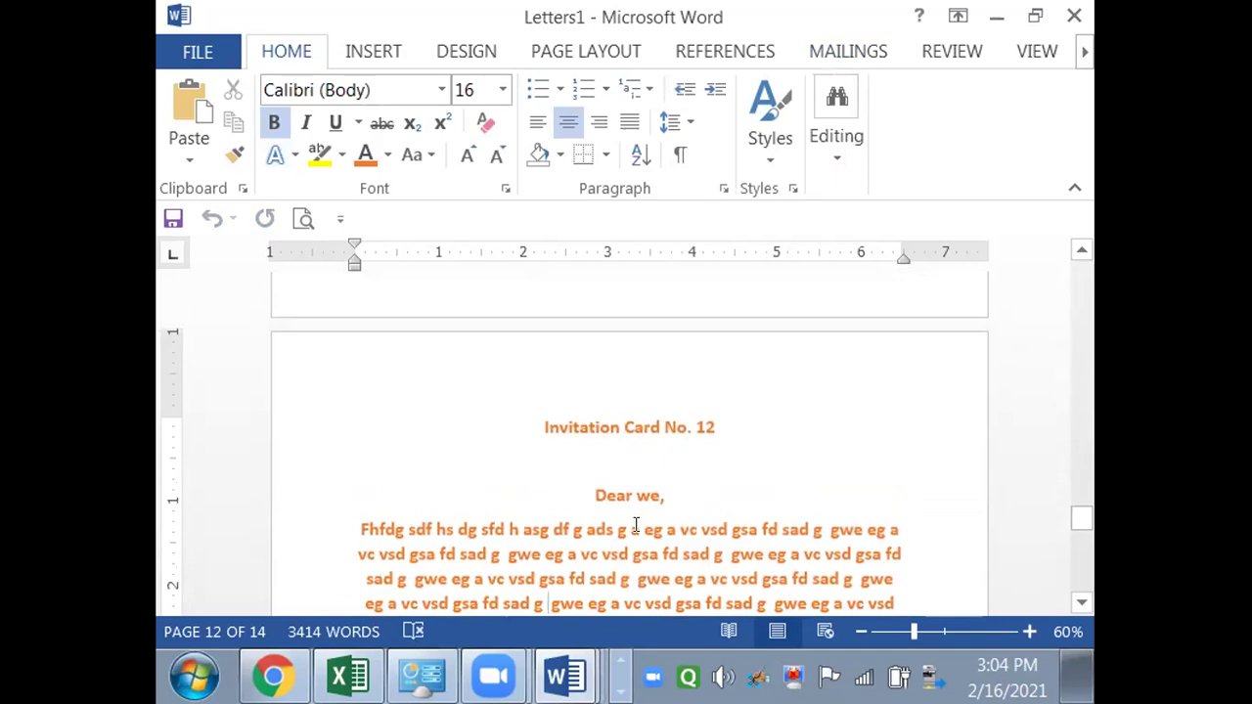
pyautogui.scroll(-5, 636, 525)
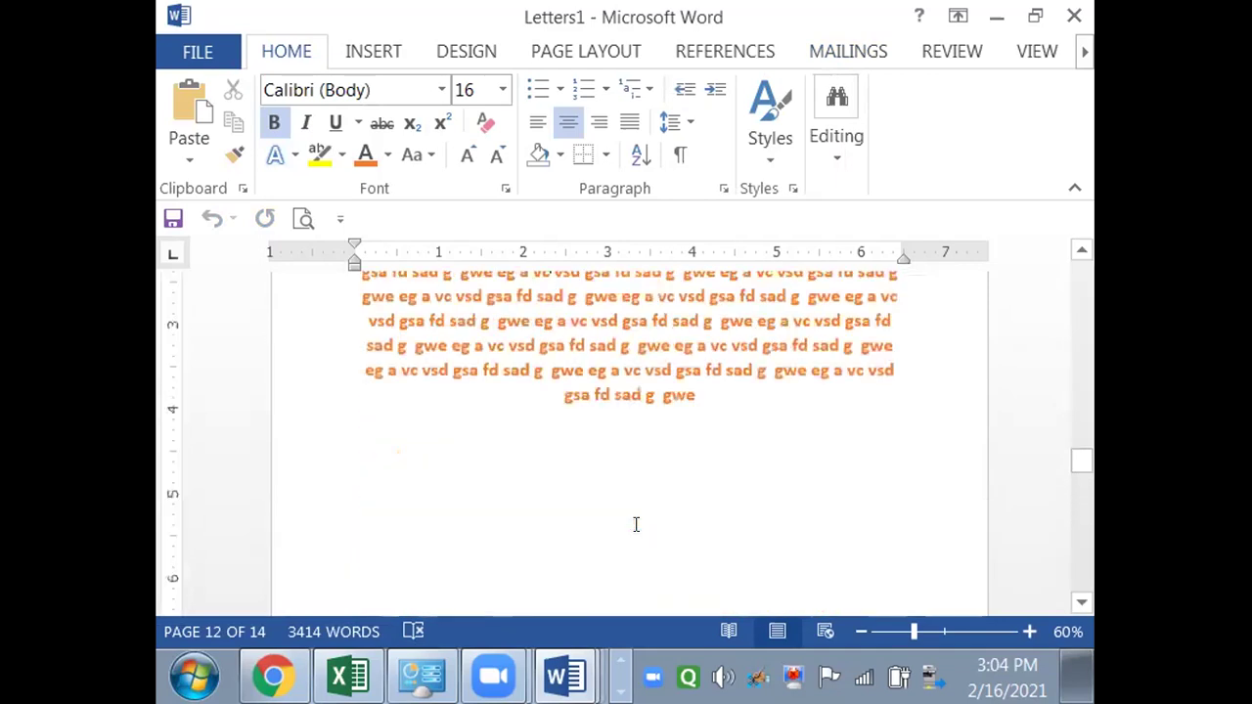
pyautogui.press('Left')
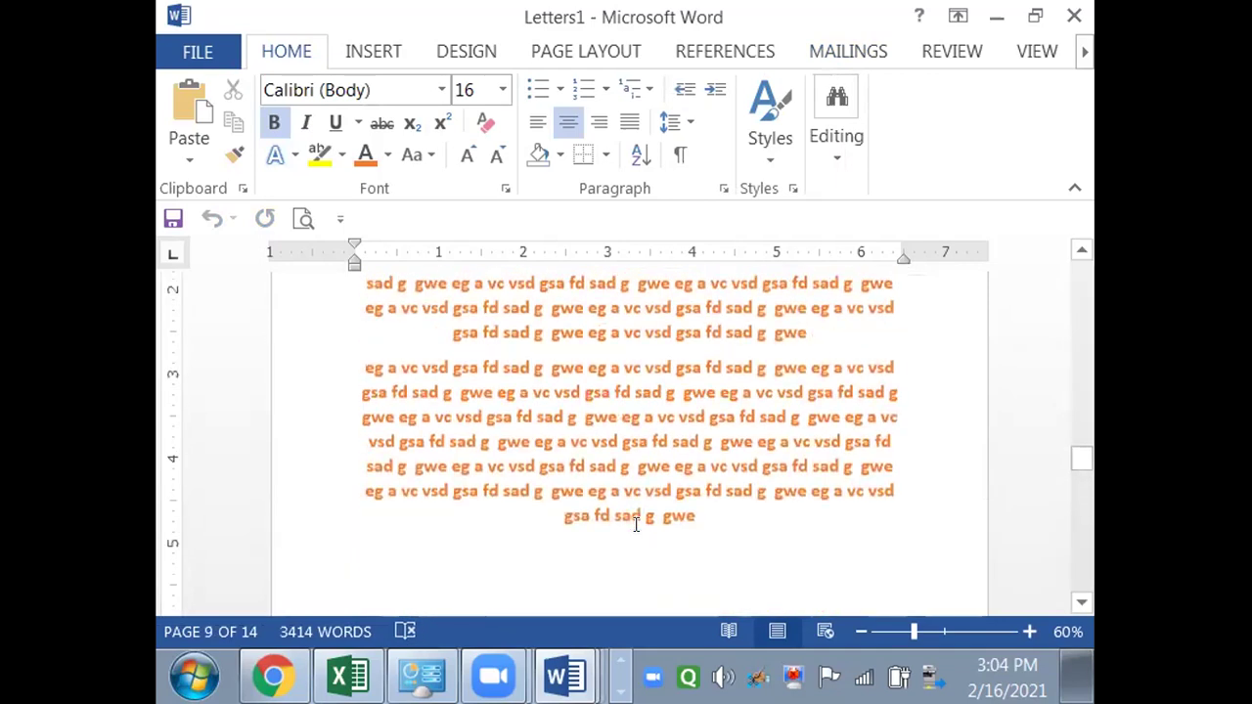